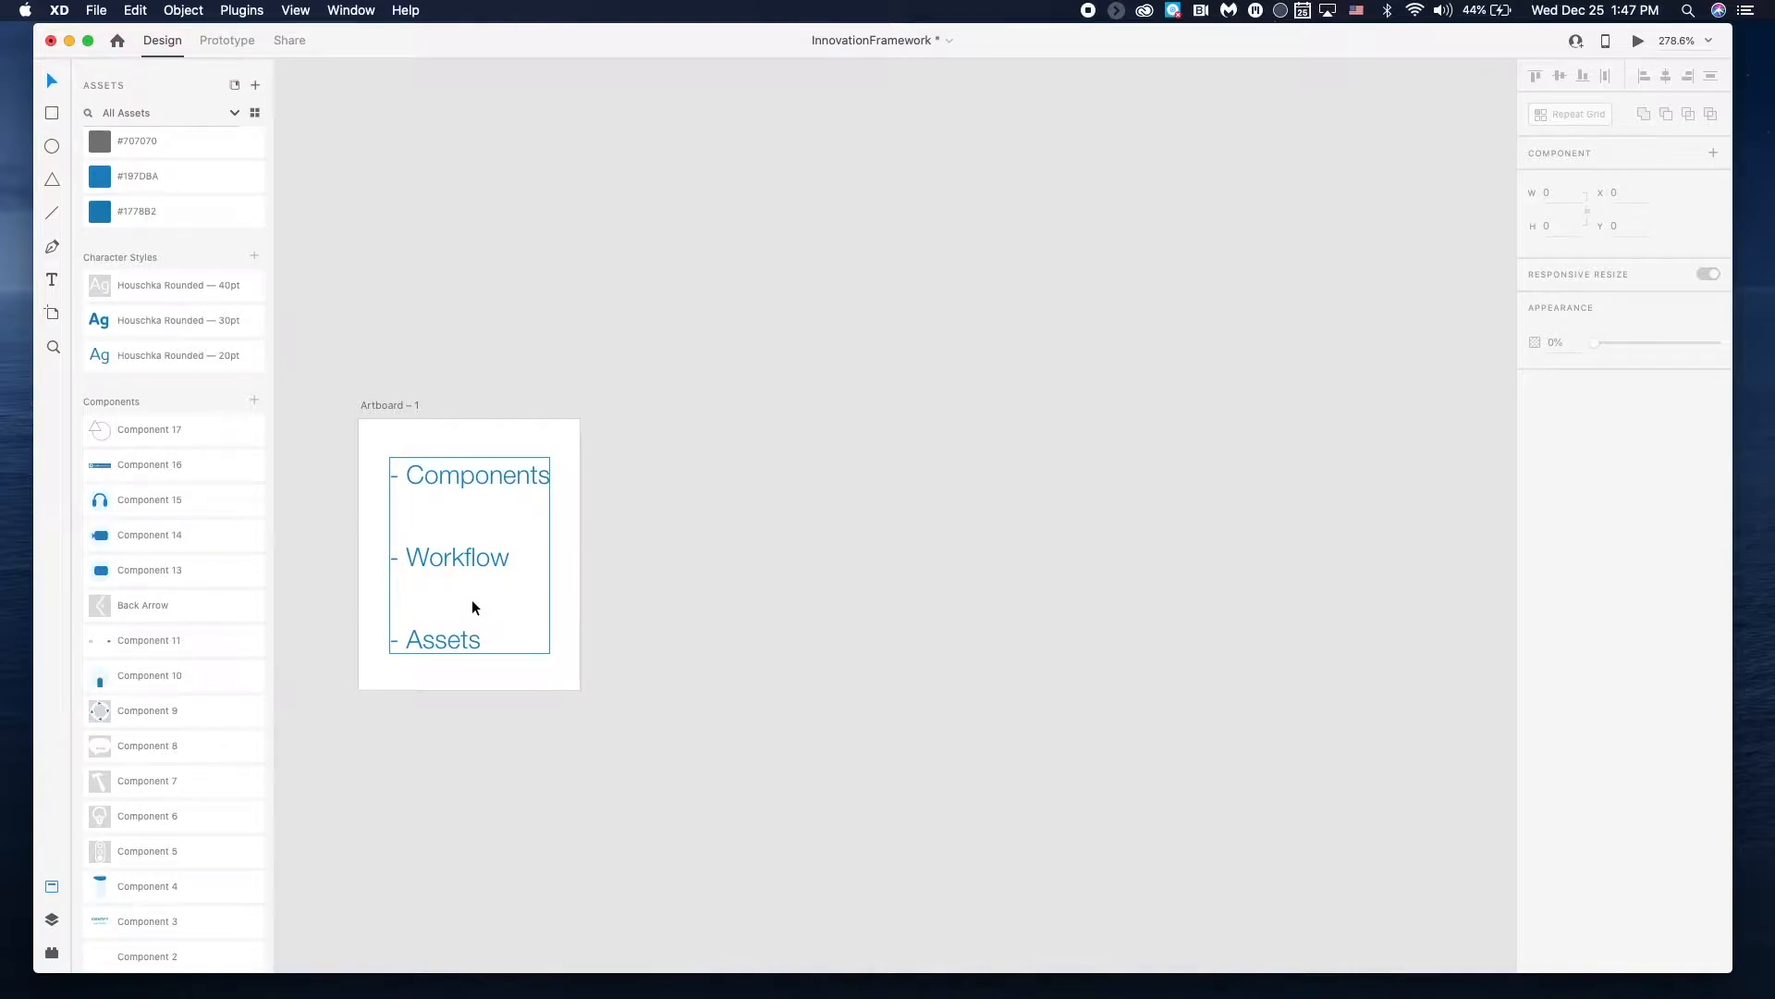
- Look over the mobile app artboards and compare the Design and Prototype workspaces
scroll(472, 607, down, 5)
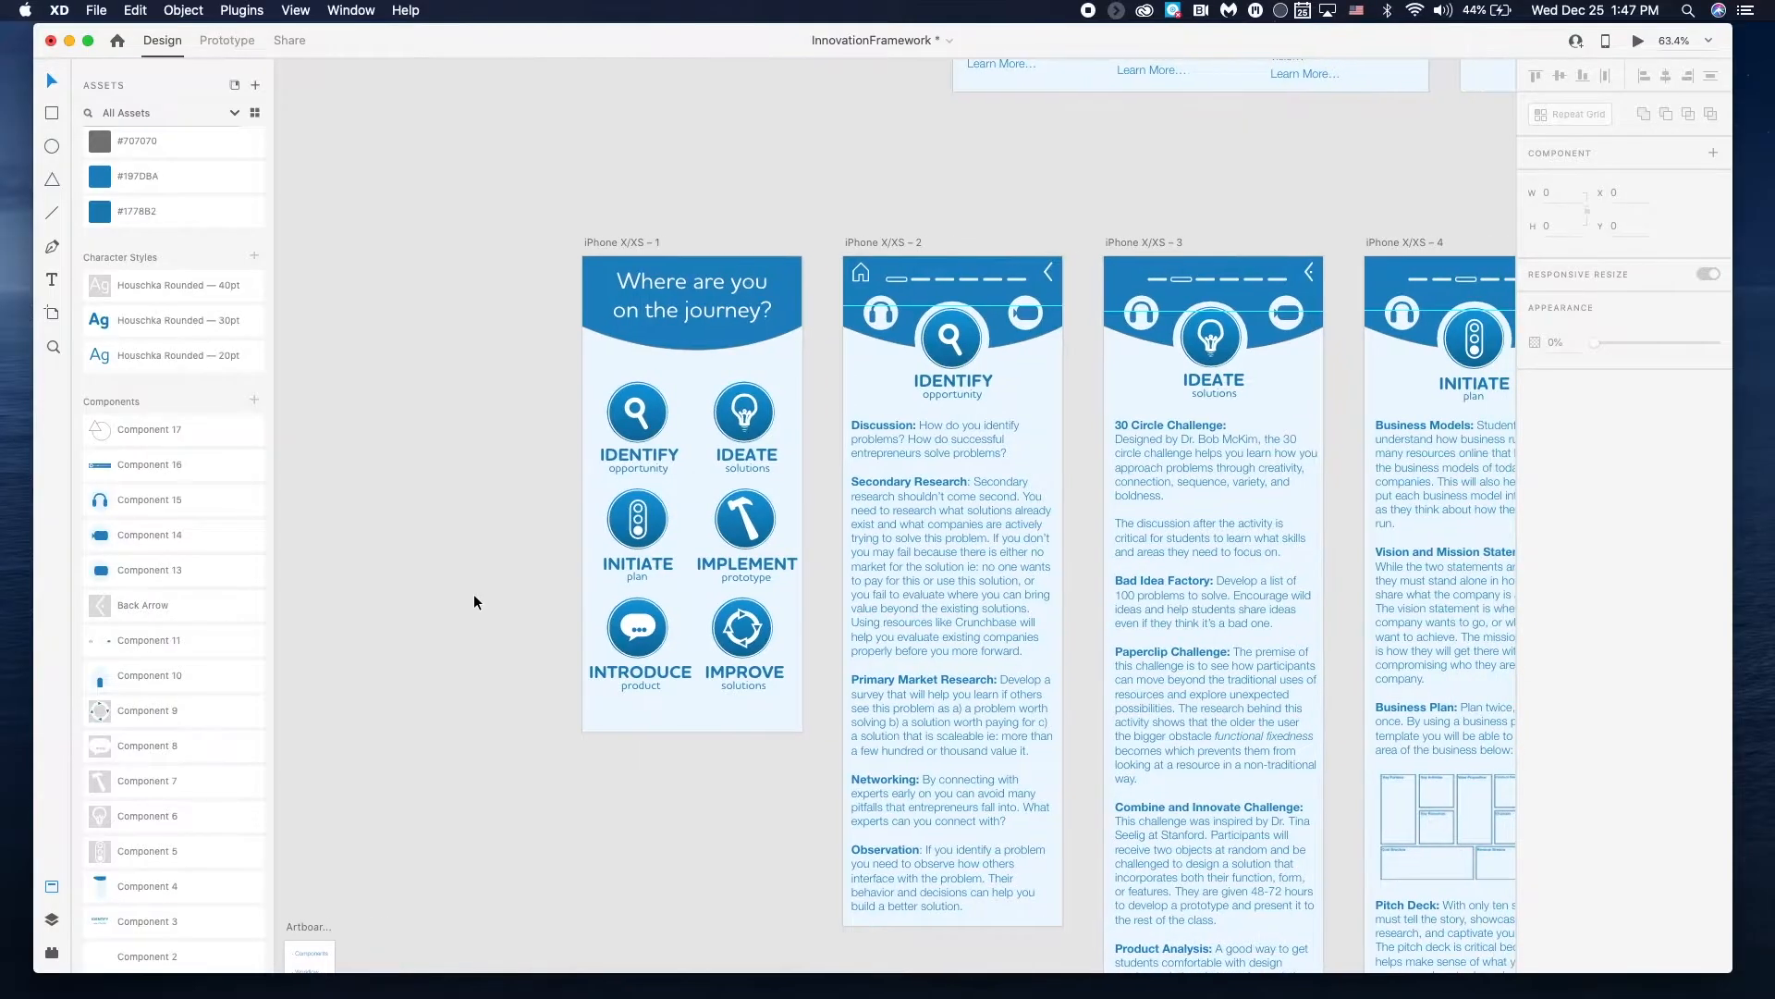
scroll(475, 595, up, 4)
scroll(475, 595, right, 1)
scroll(474, 596, up, 1)
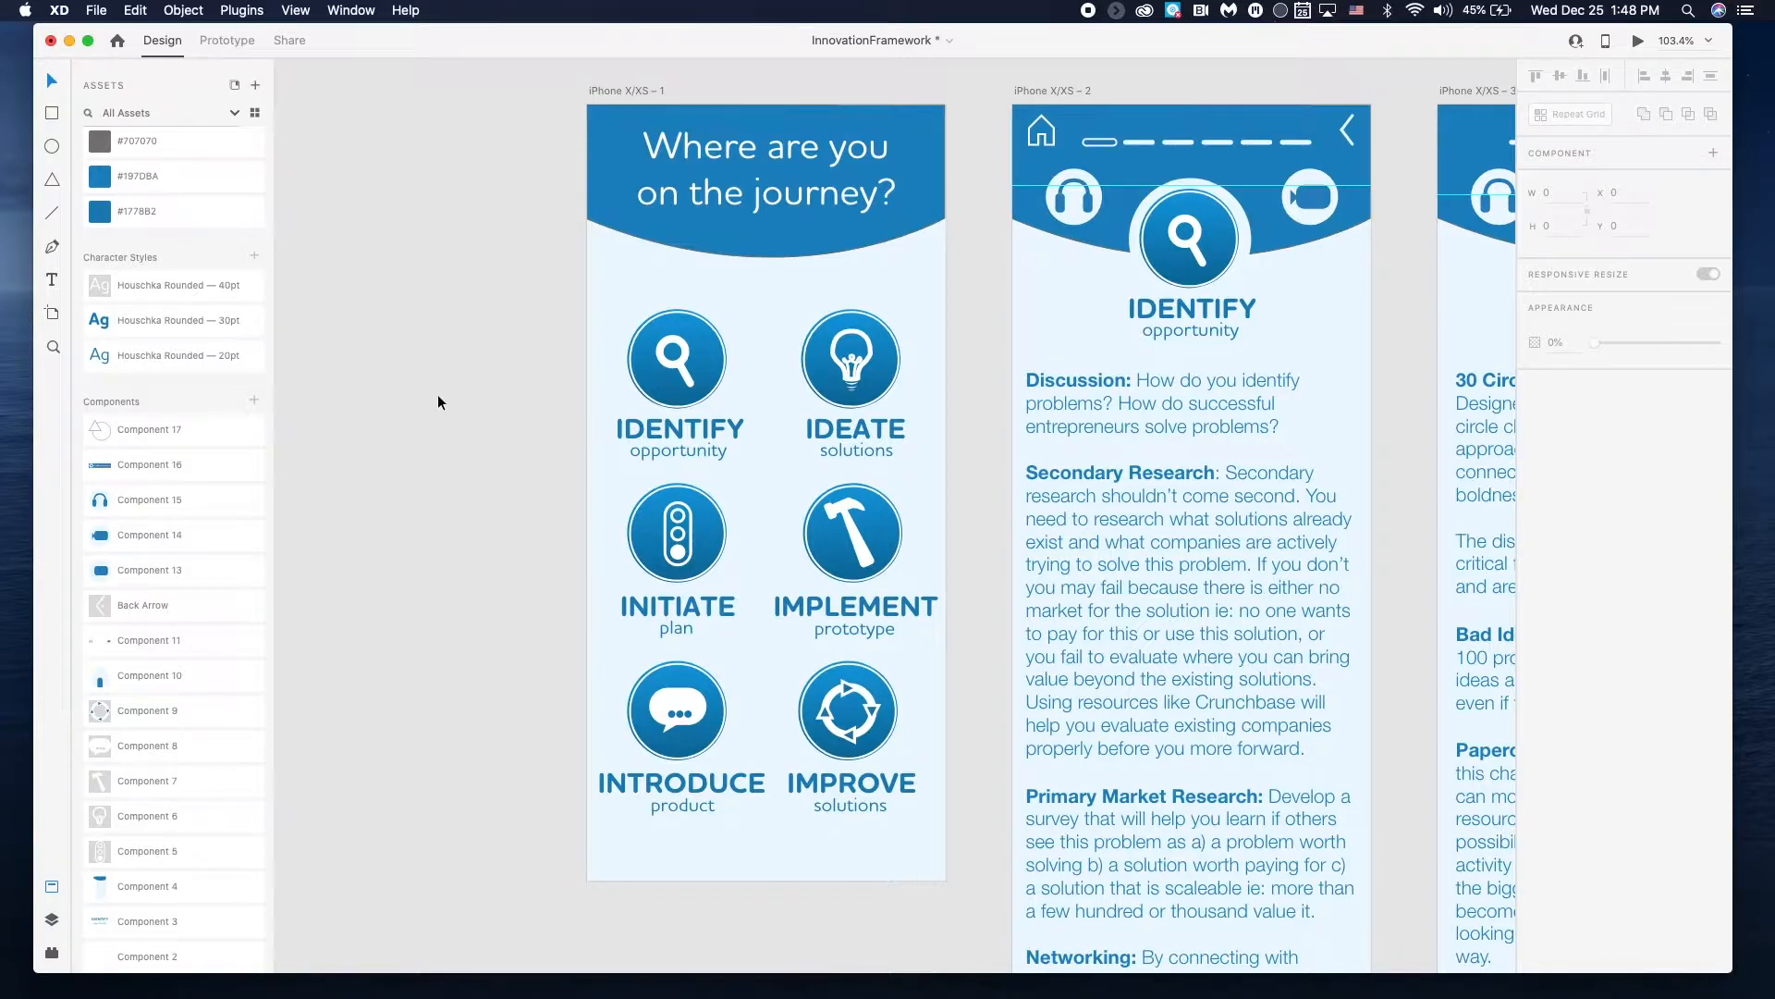
click(226, 40)
click(161, 41)
click(222, 42)
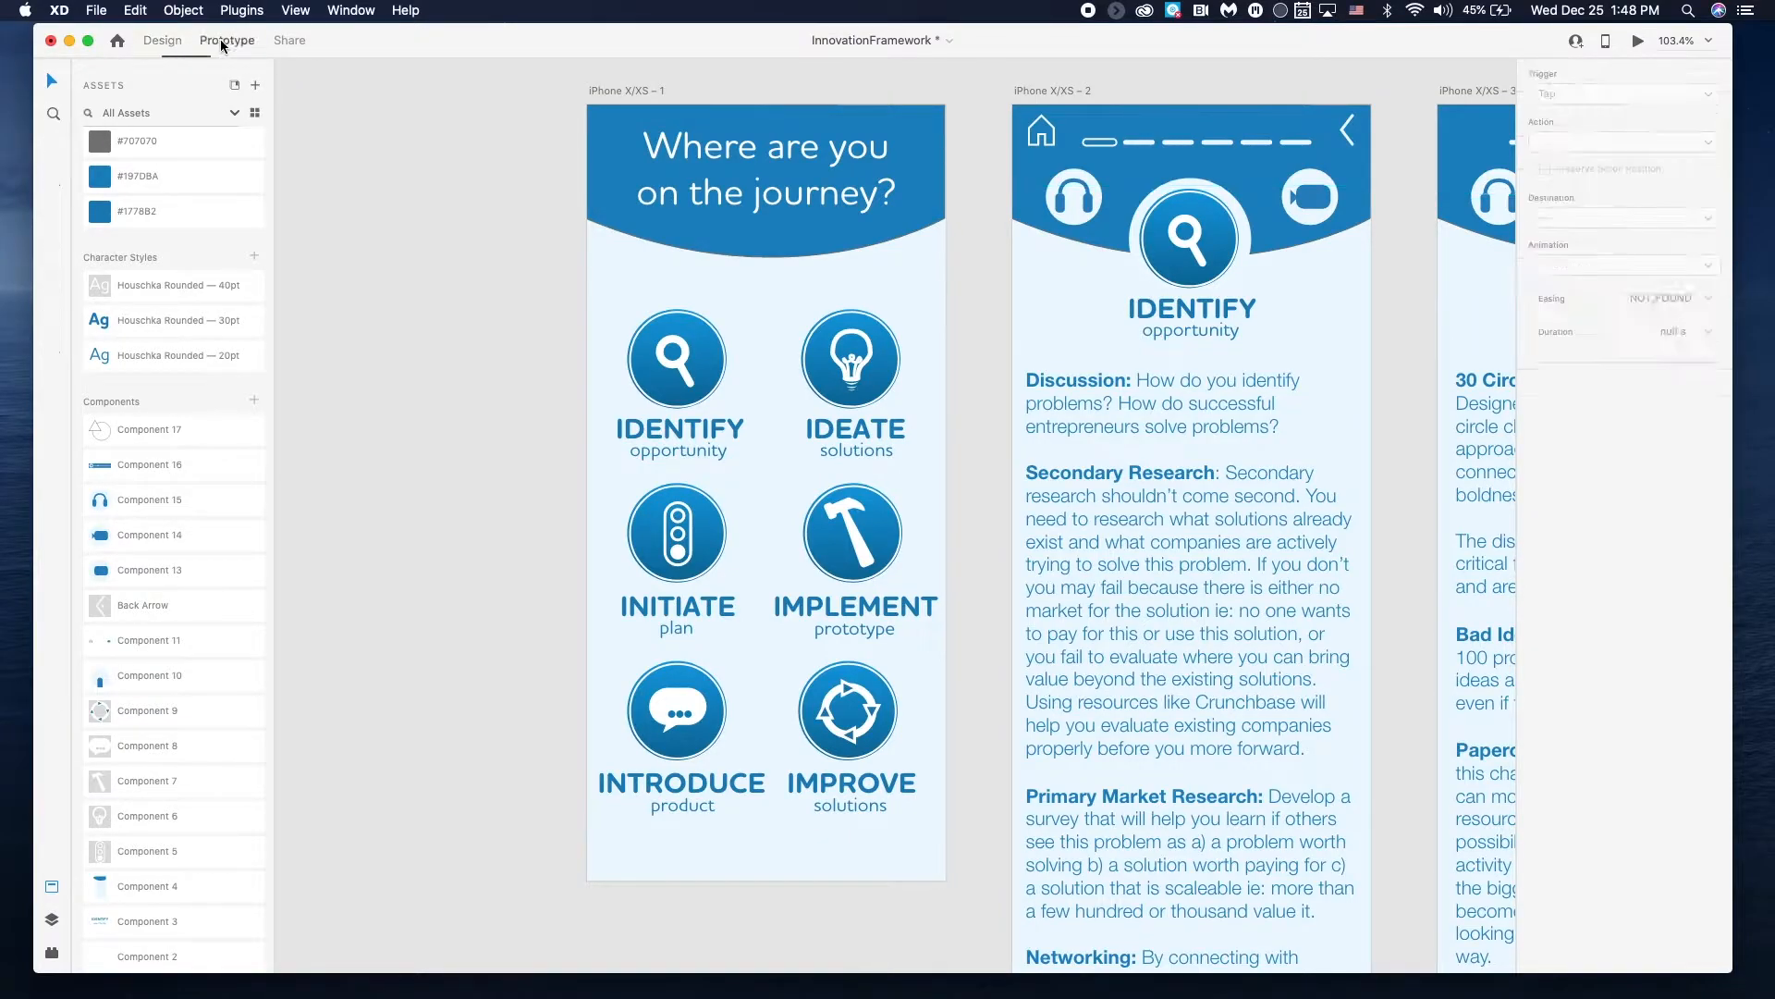
click(167, 46)
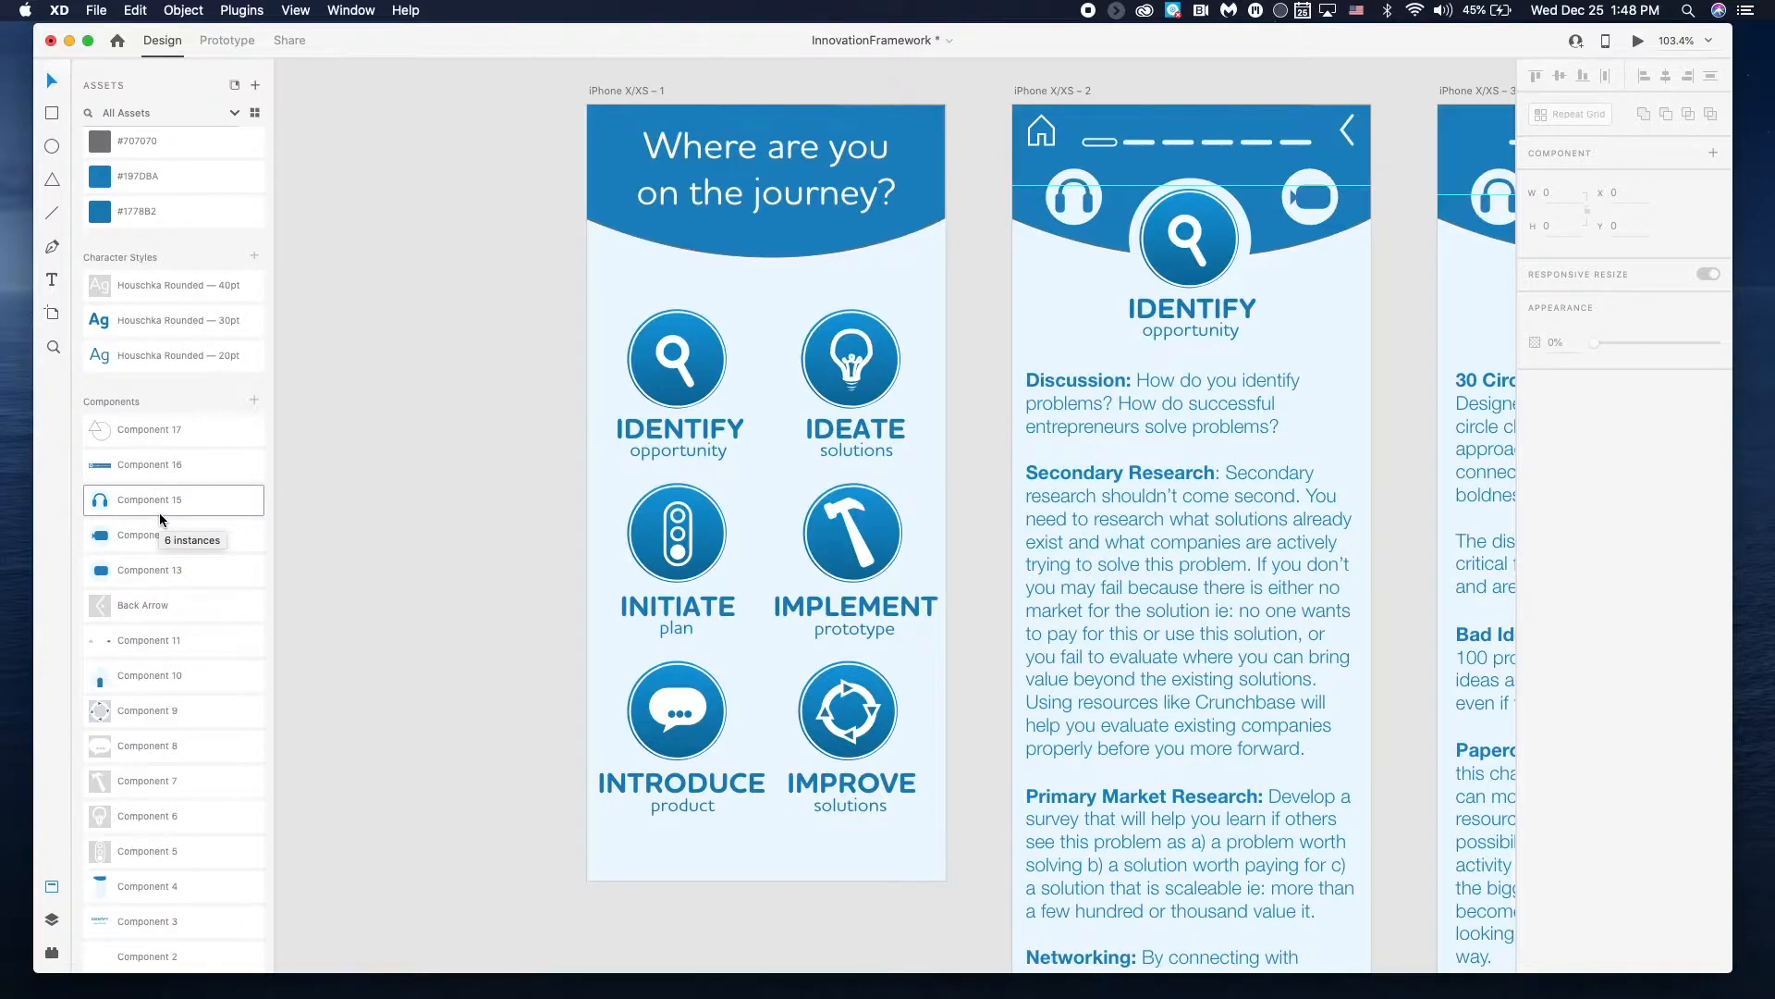
- Select the back arrow on the iPhone X/XS – 2 artboard and look through the listed component assets
scroll(918, 437, up, 5)
scroll(917, 436, right, 5)
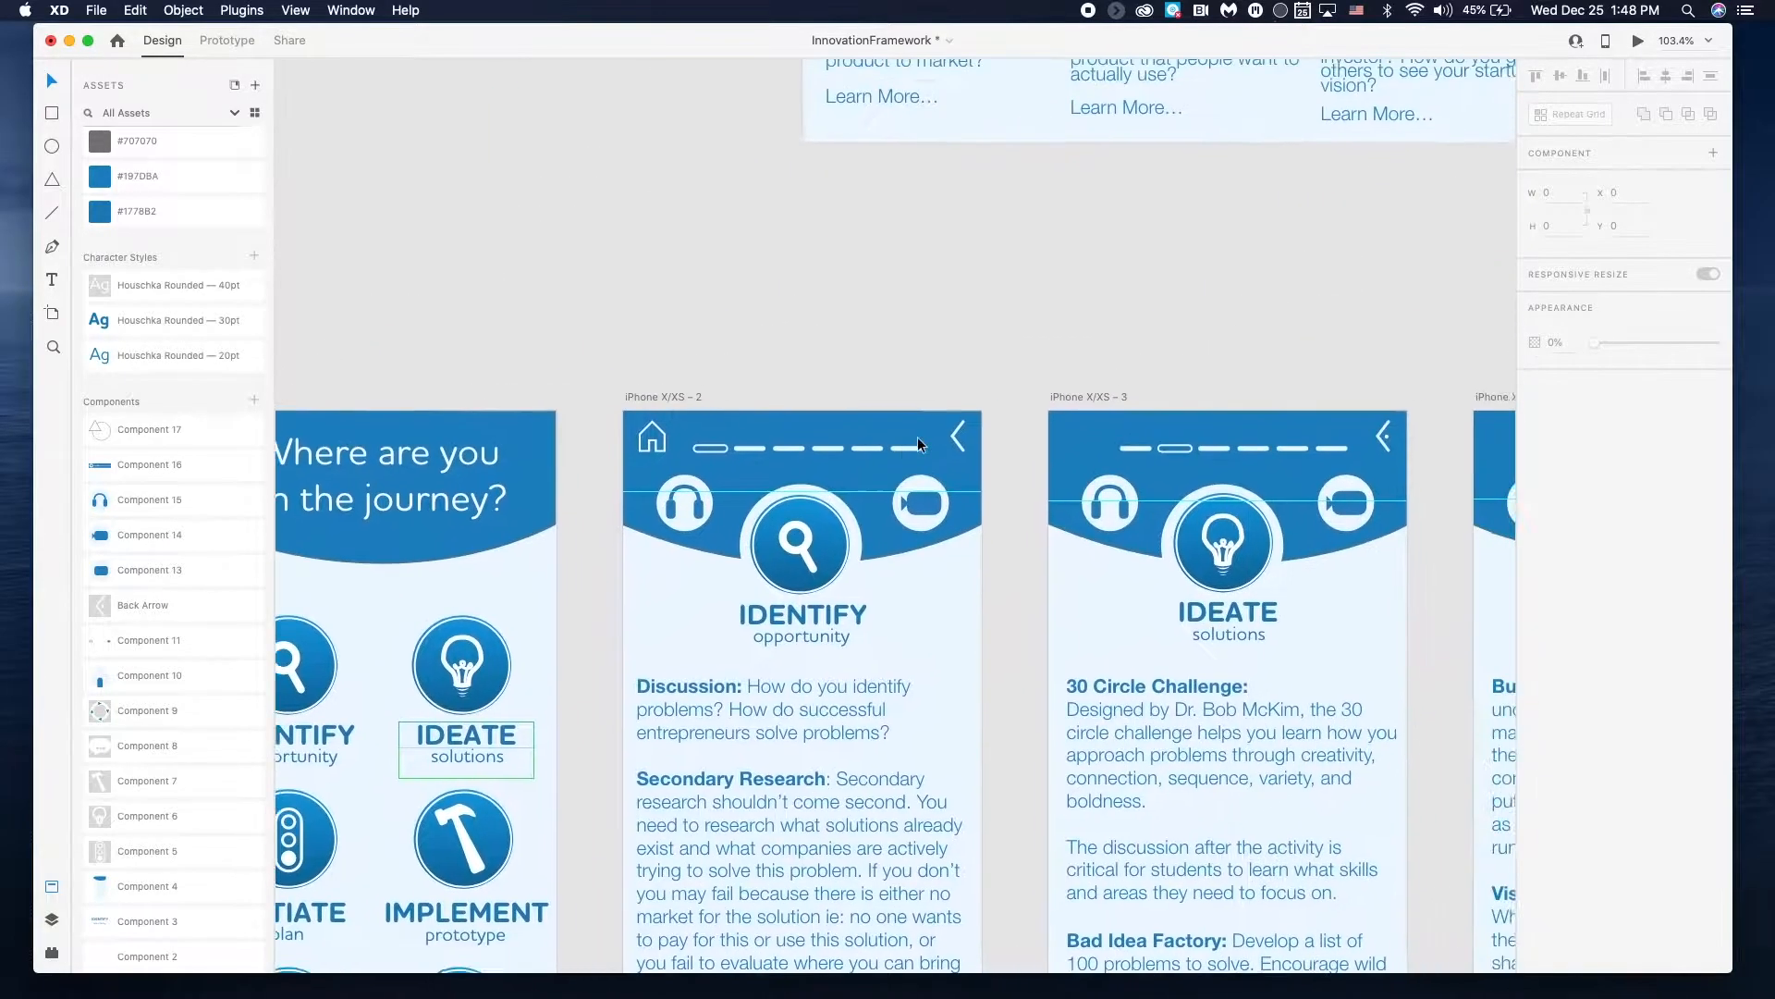
scroll(918, 444, up, 1)
scroll(918, 444, right, 2)
drag(159, 713, 880, 491)
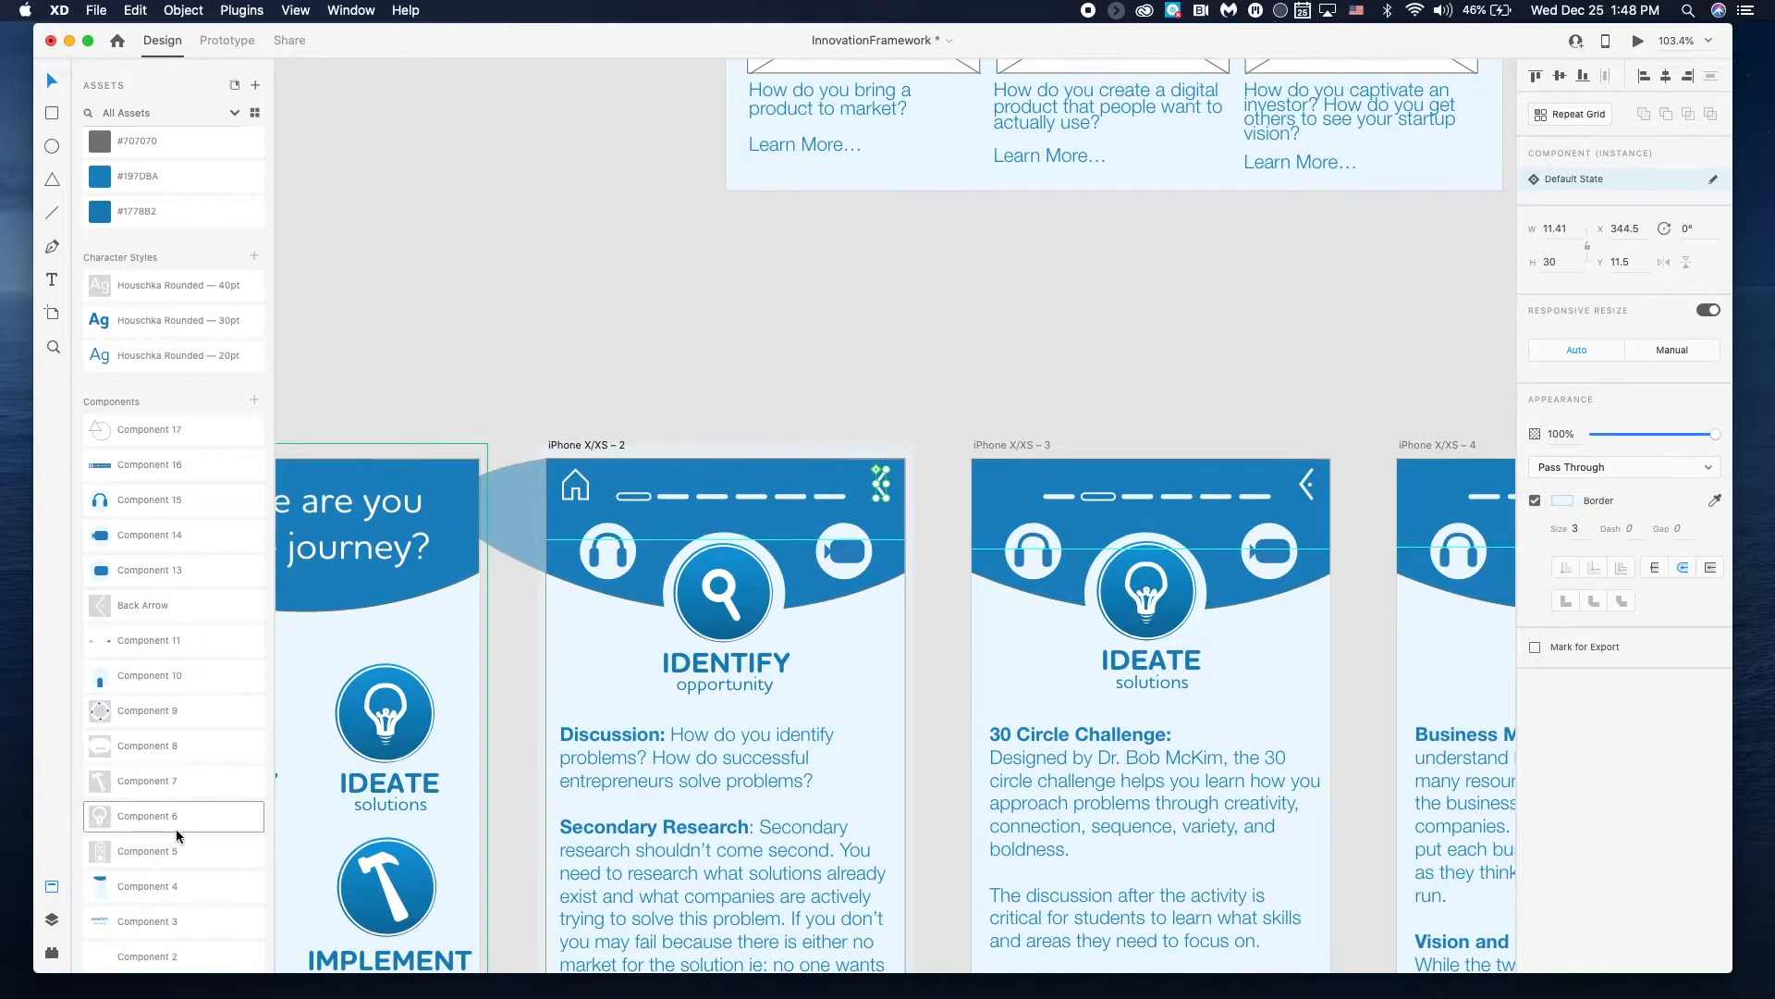
scroll(176, 851, down, 1)
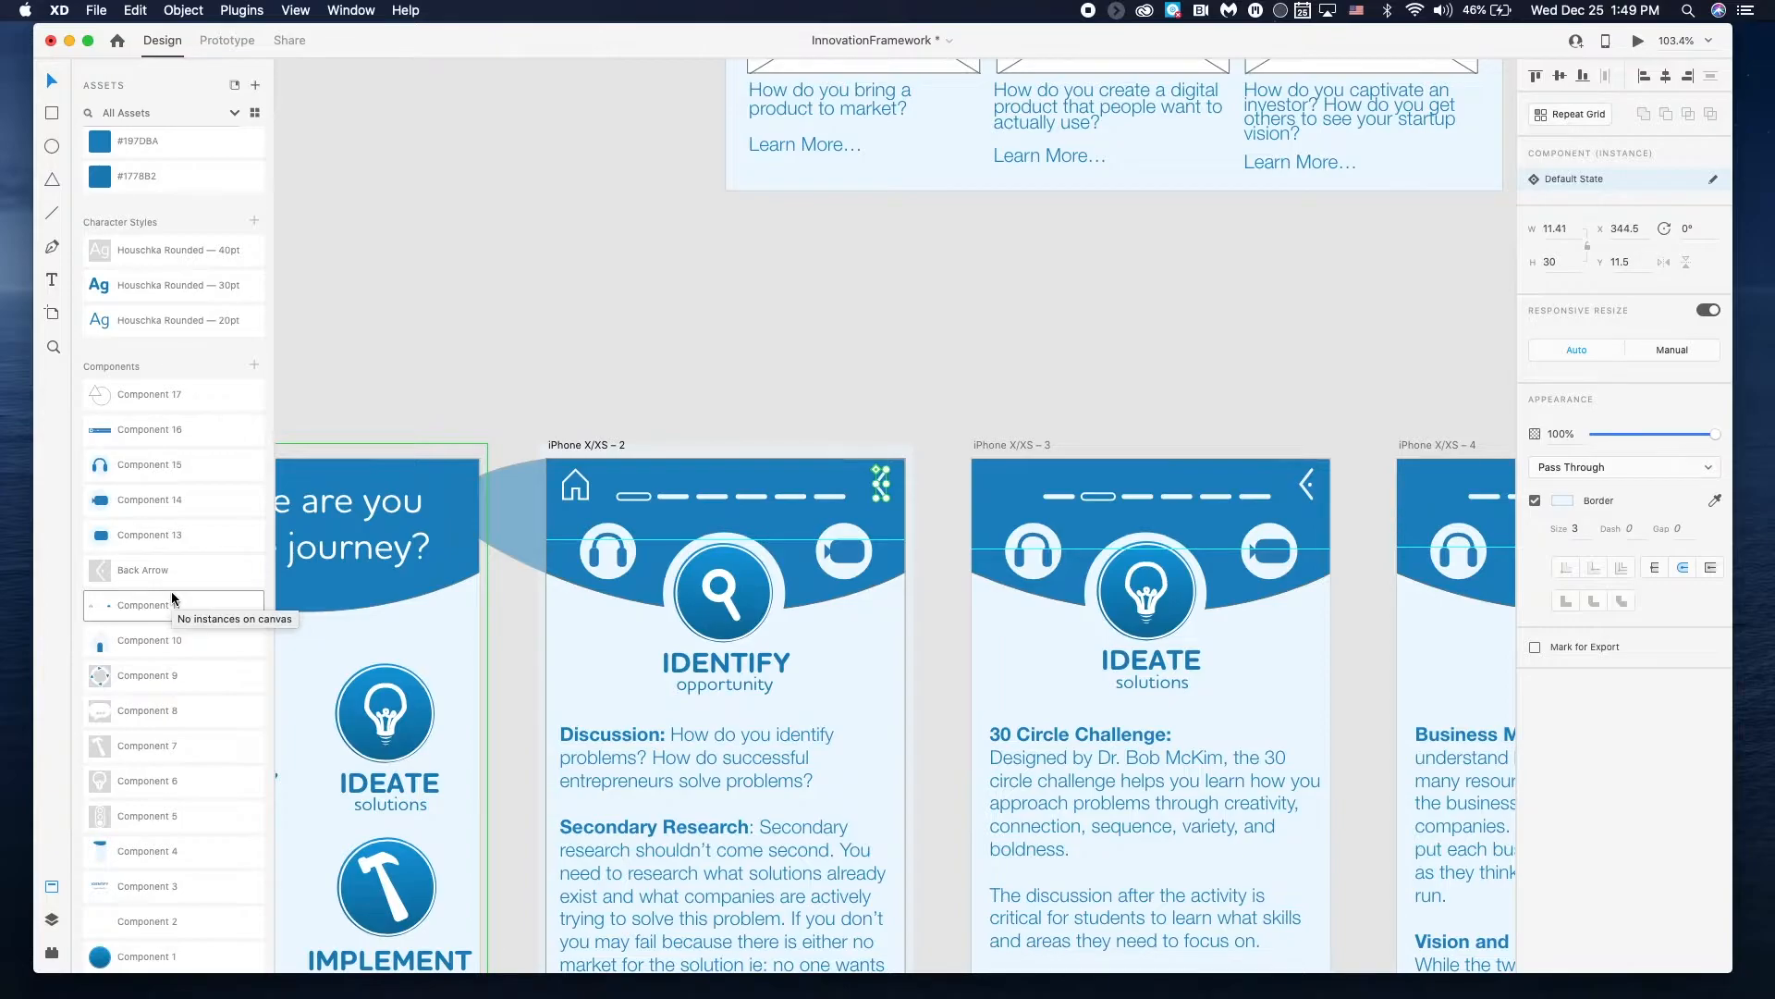
- Compare the home icon with the back arrow on iPhone X/XS – 2 and review the arrow's component options
click(577, 495)
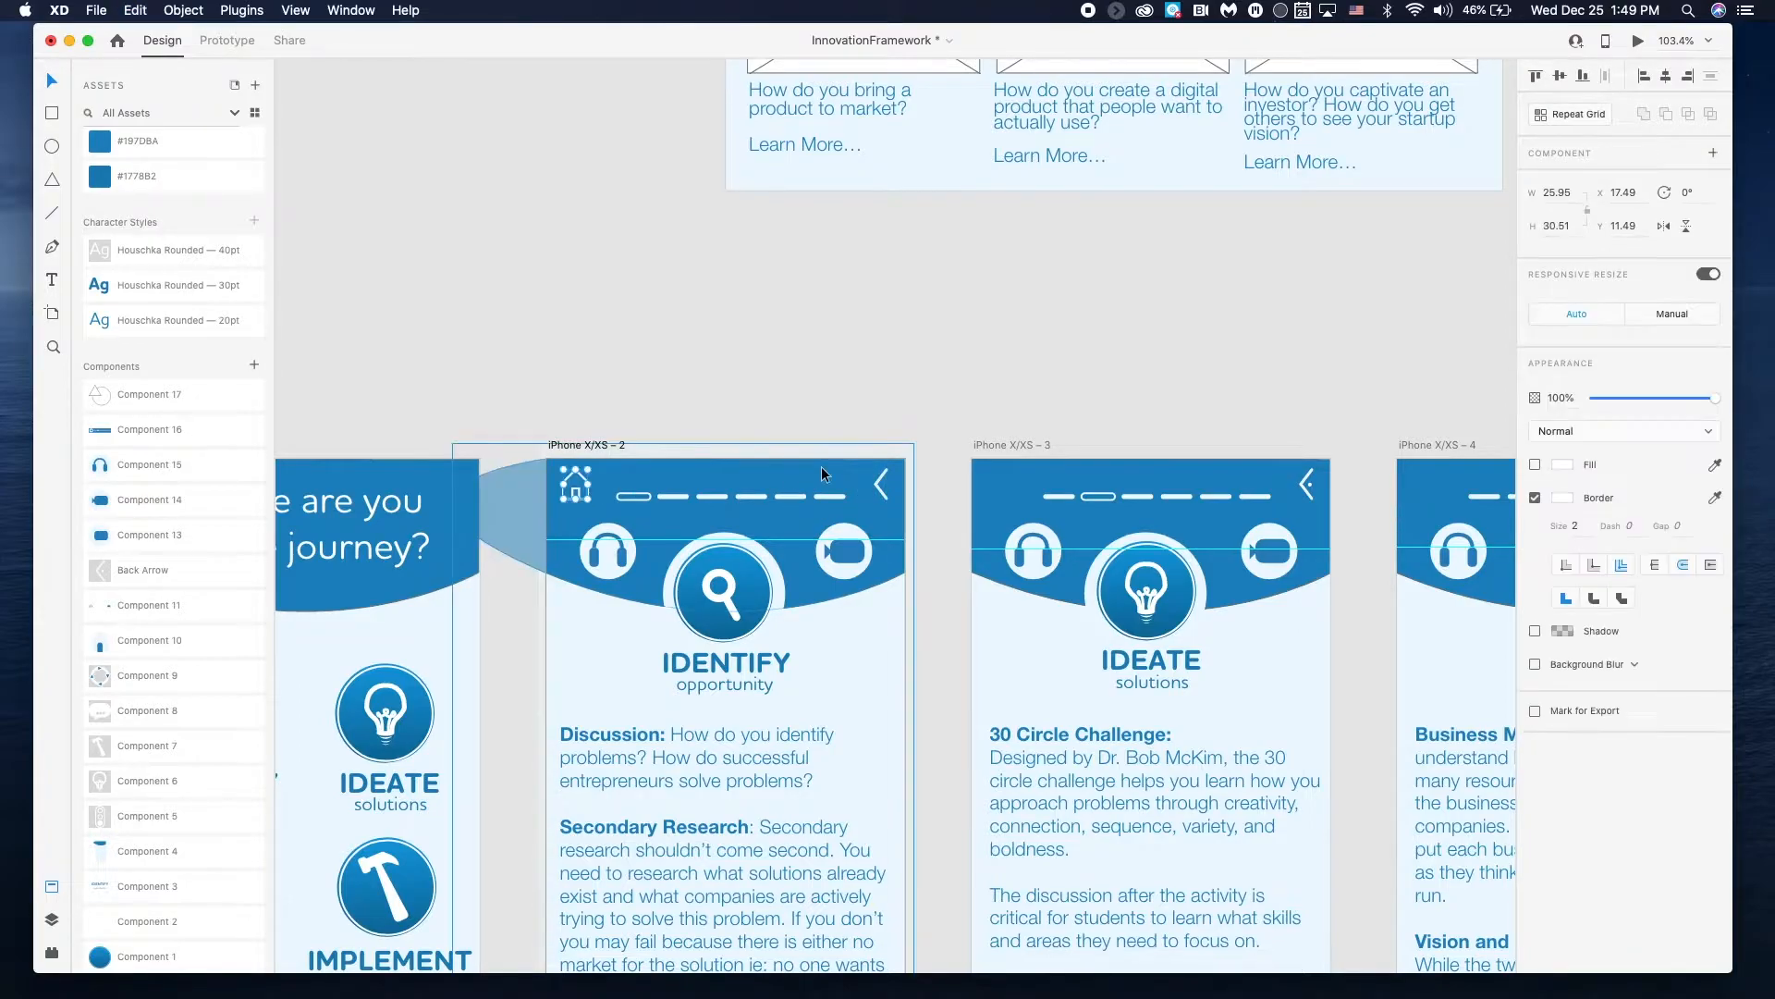
click(880, 490)
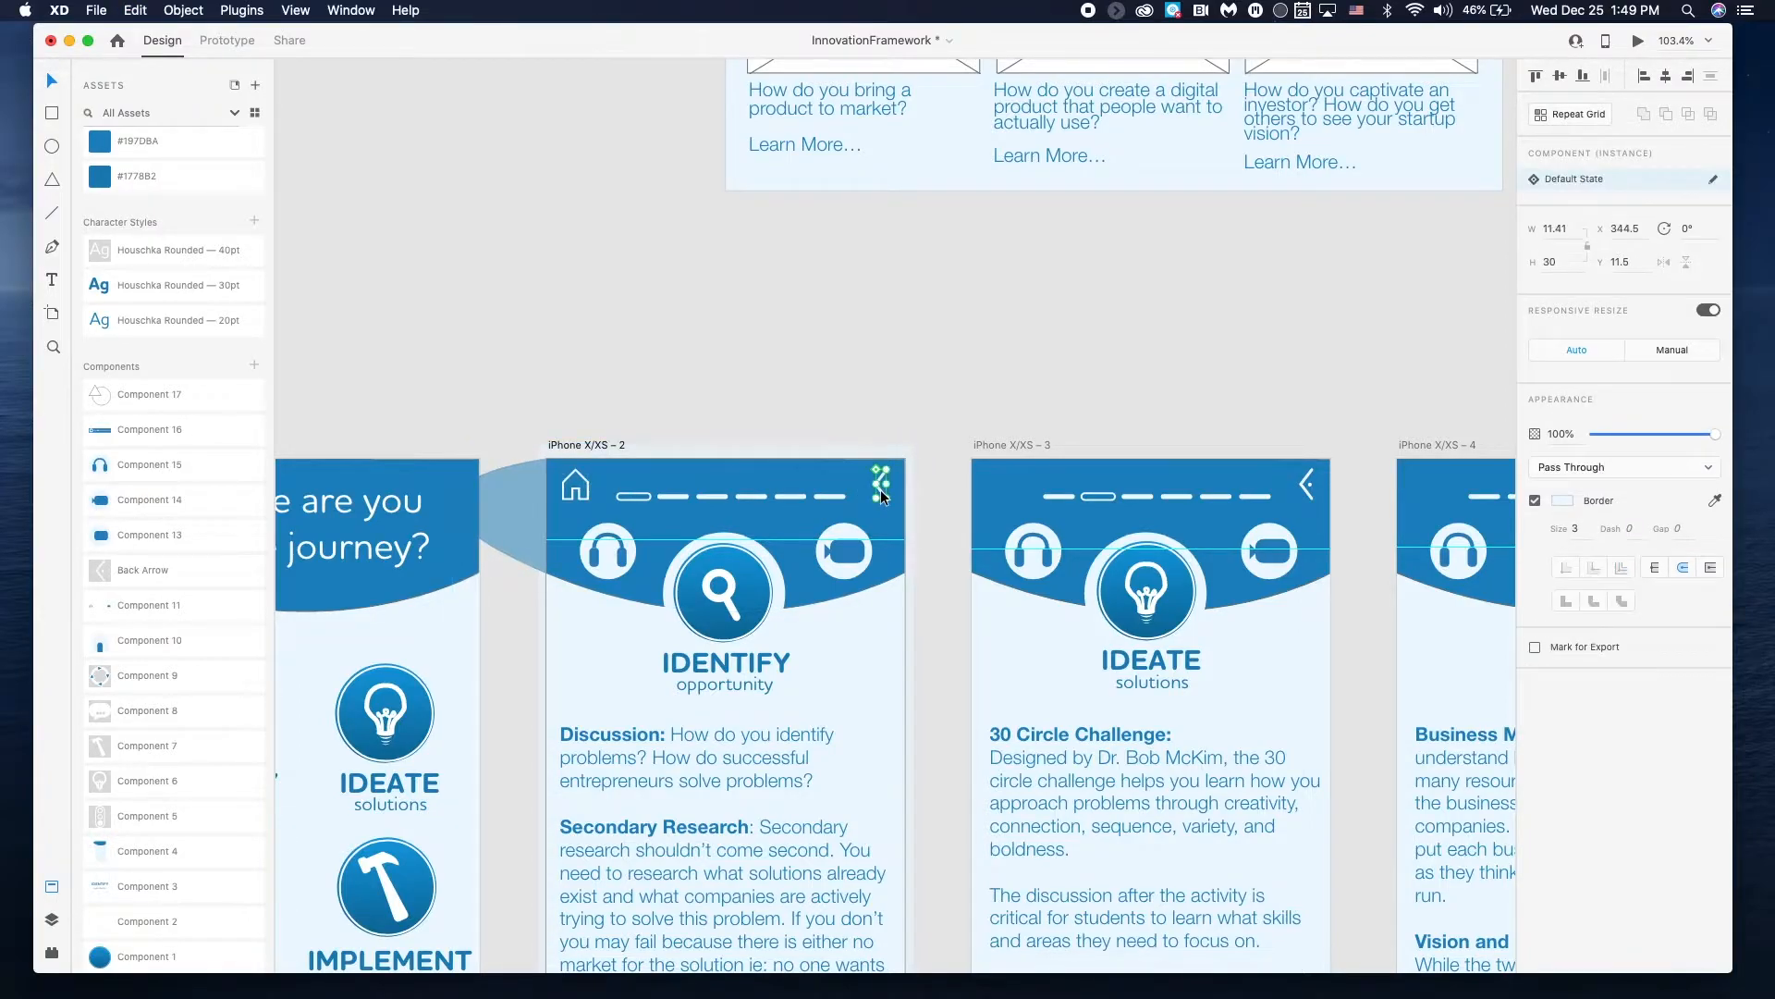
right_click(882, 486)
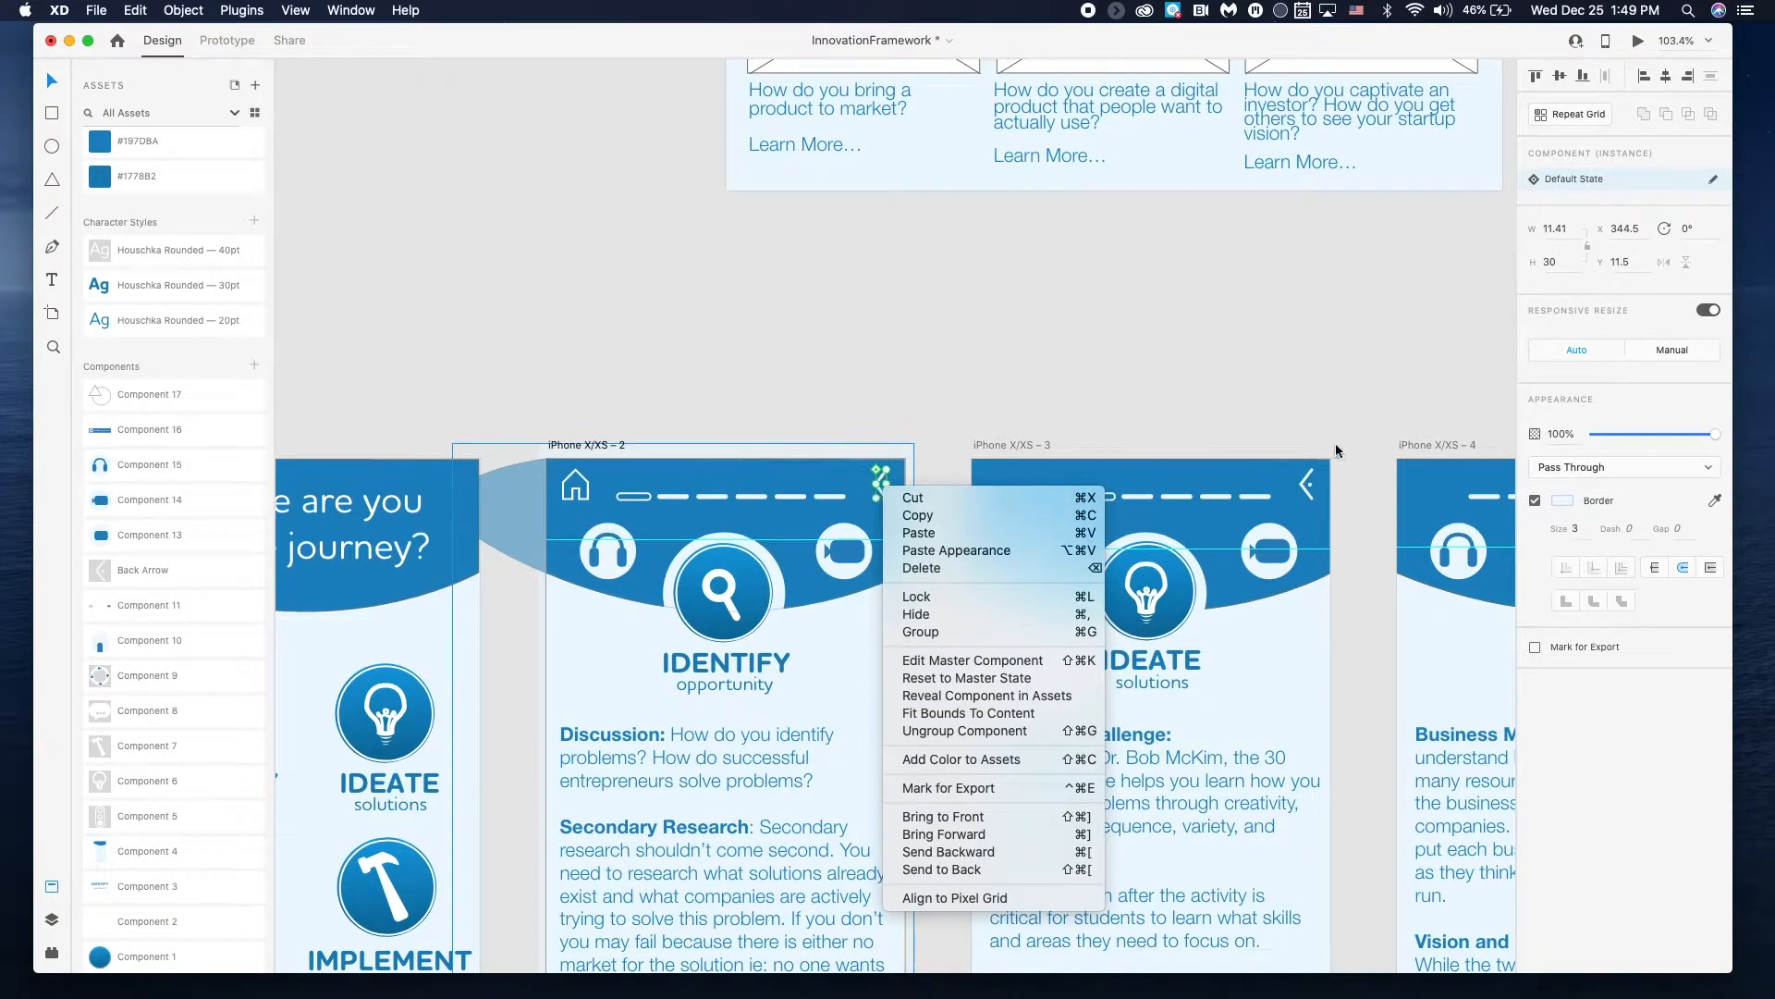
click(1305, 486)
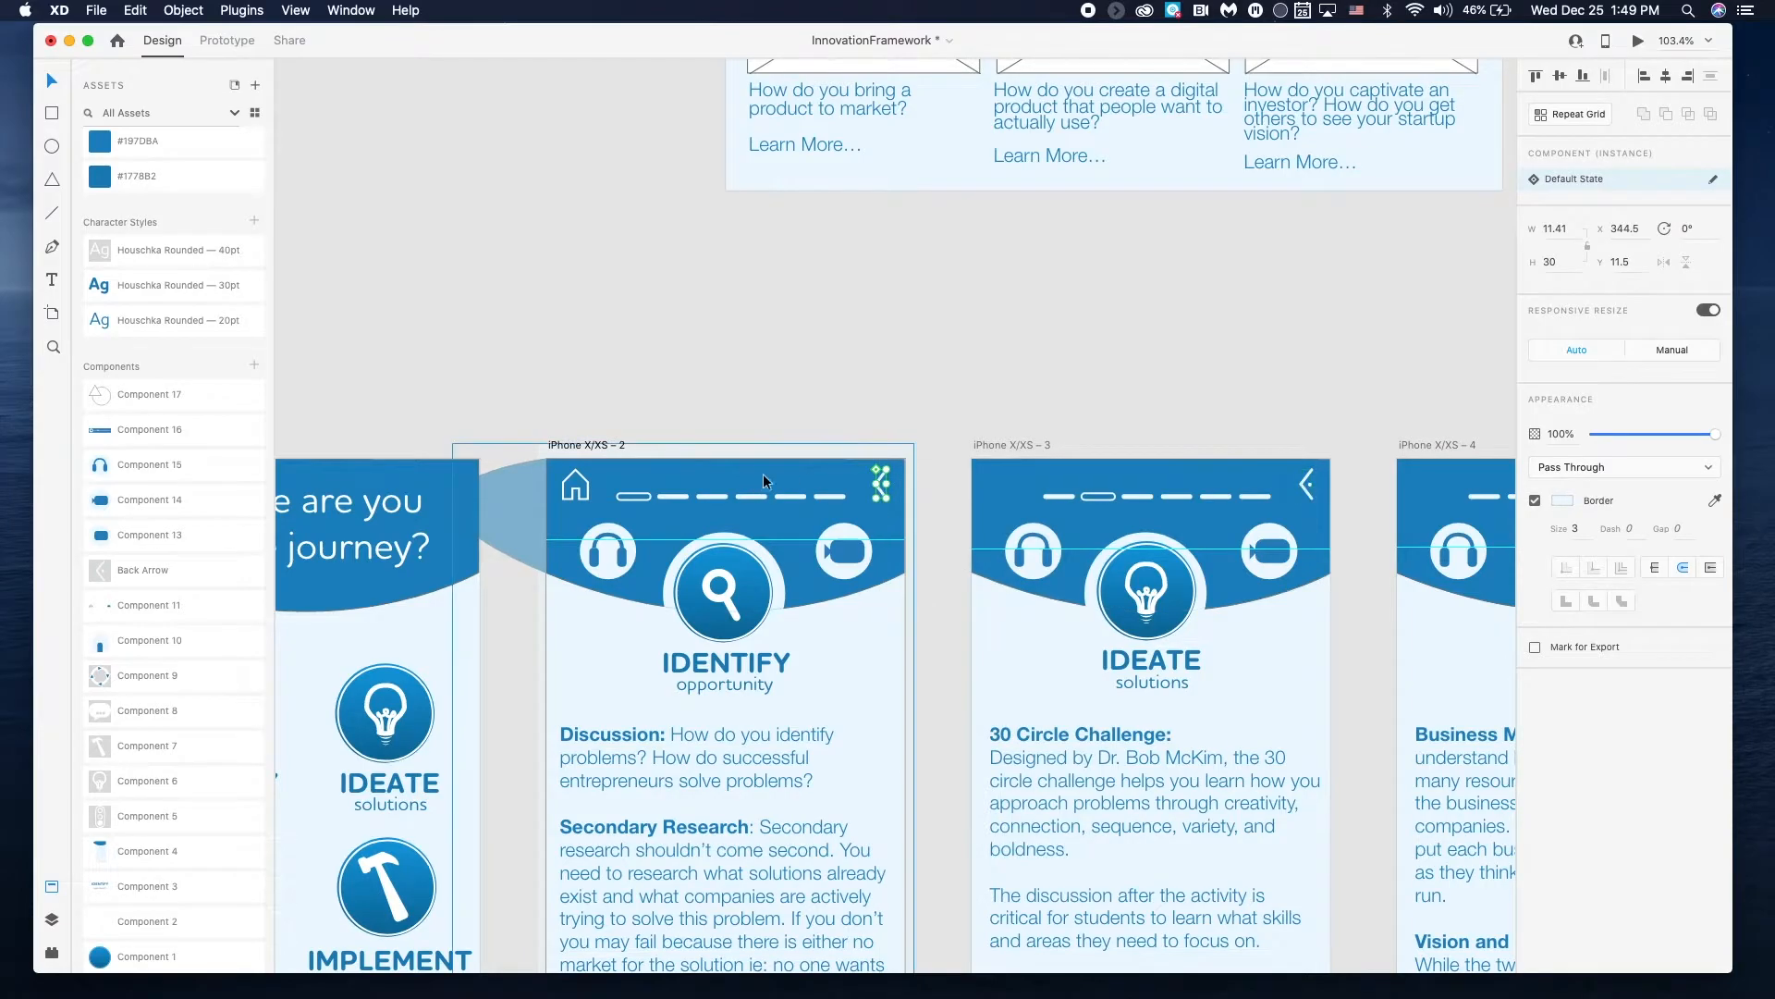
click(864, 409)
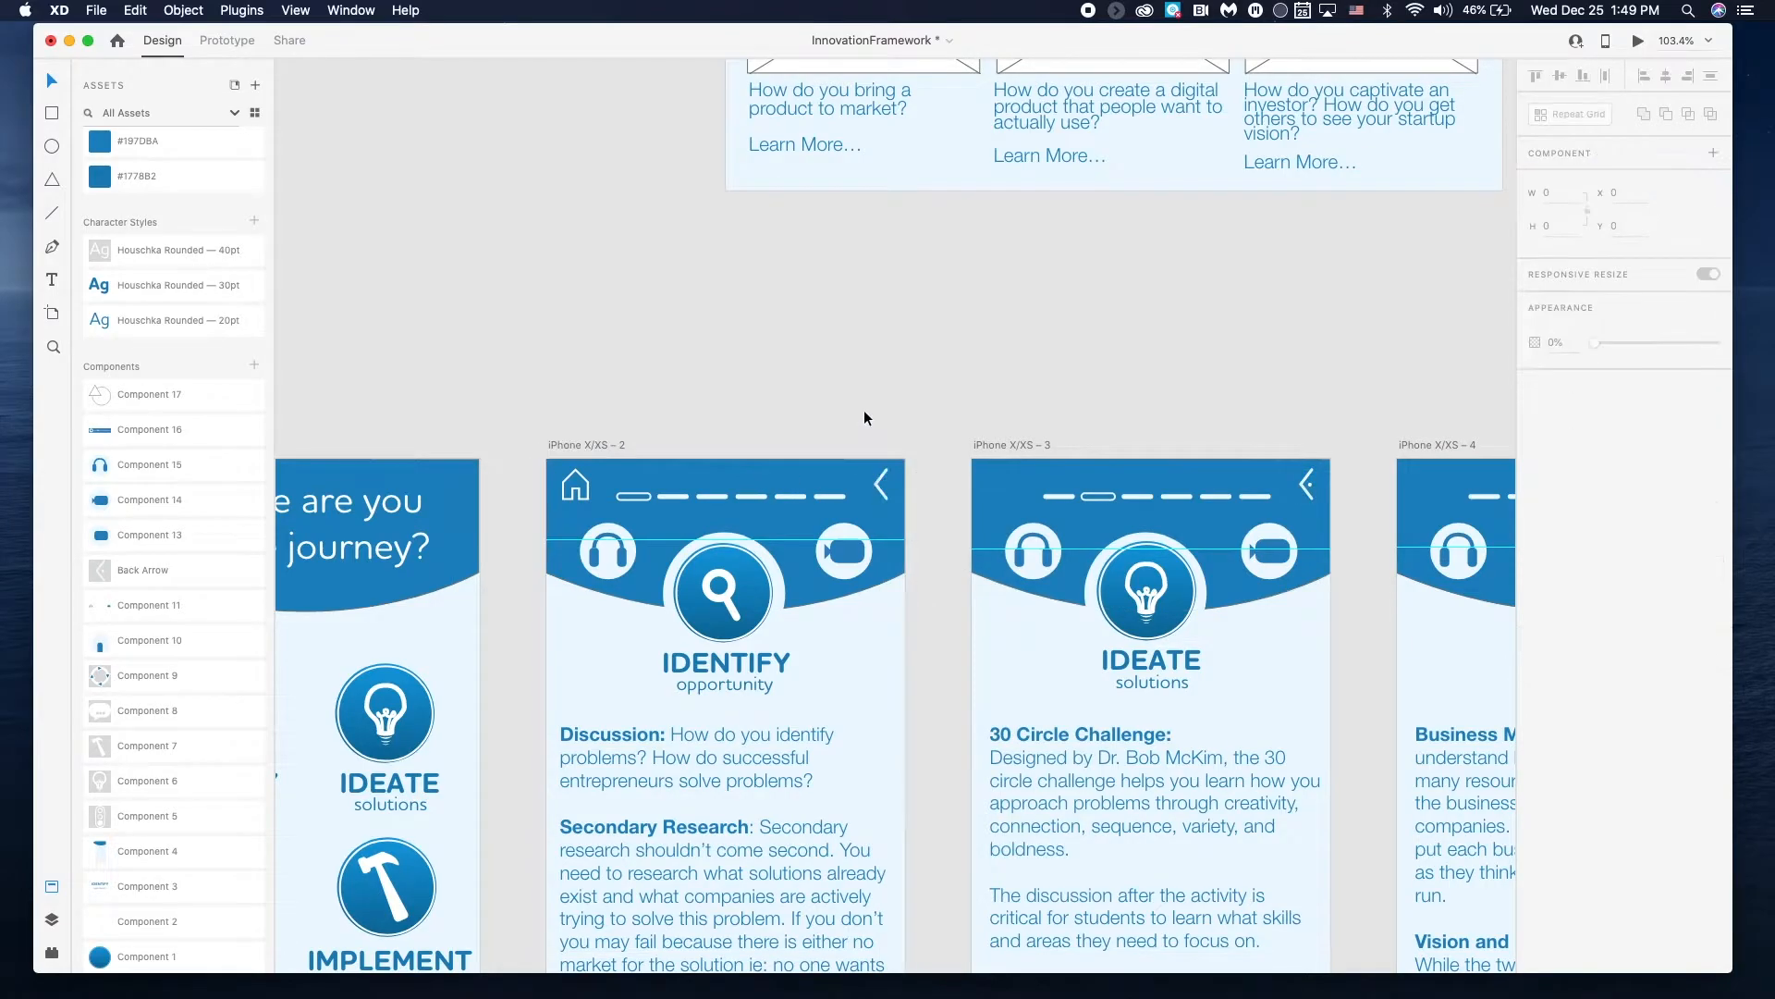
- Review the component options of the back arrow on iPhone X/XS – 3, then choose Edit Master Component for the iPhone X/XS – 2 arrow
right_click(1305, 490)
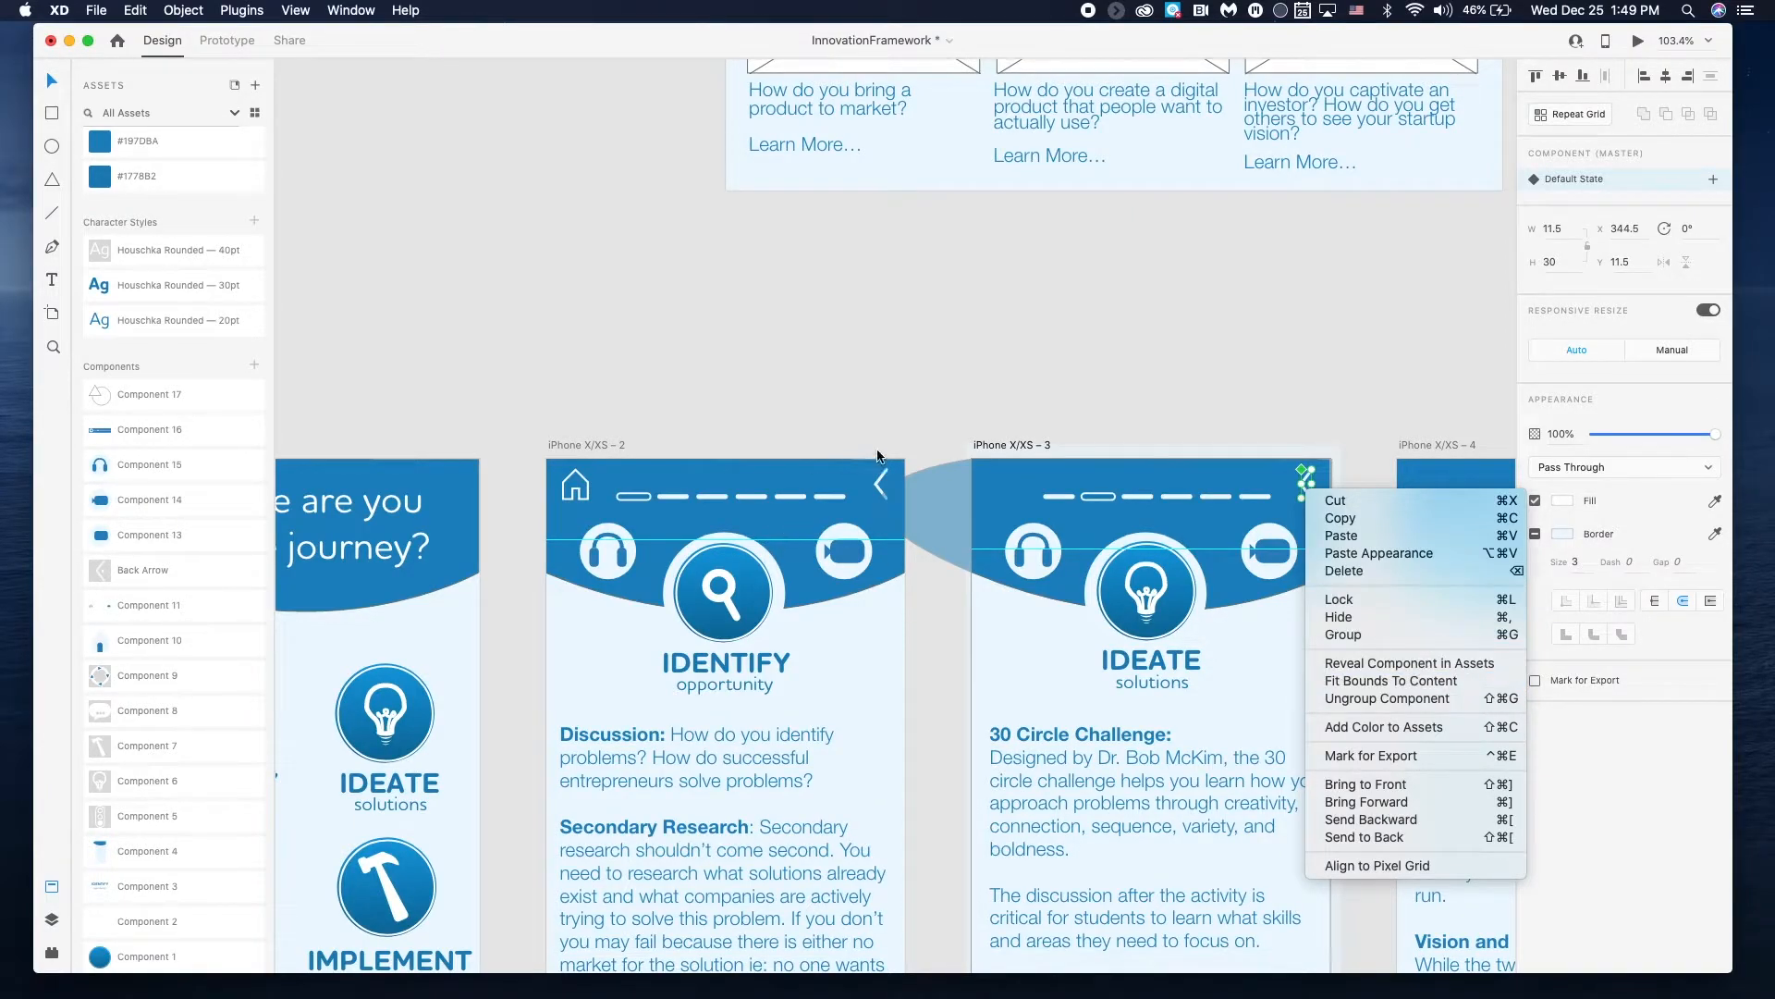
click(876, 483)
click(877, 483)
right_click(876, 483)
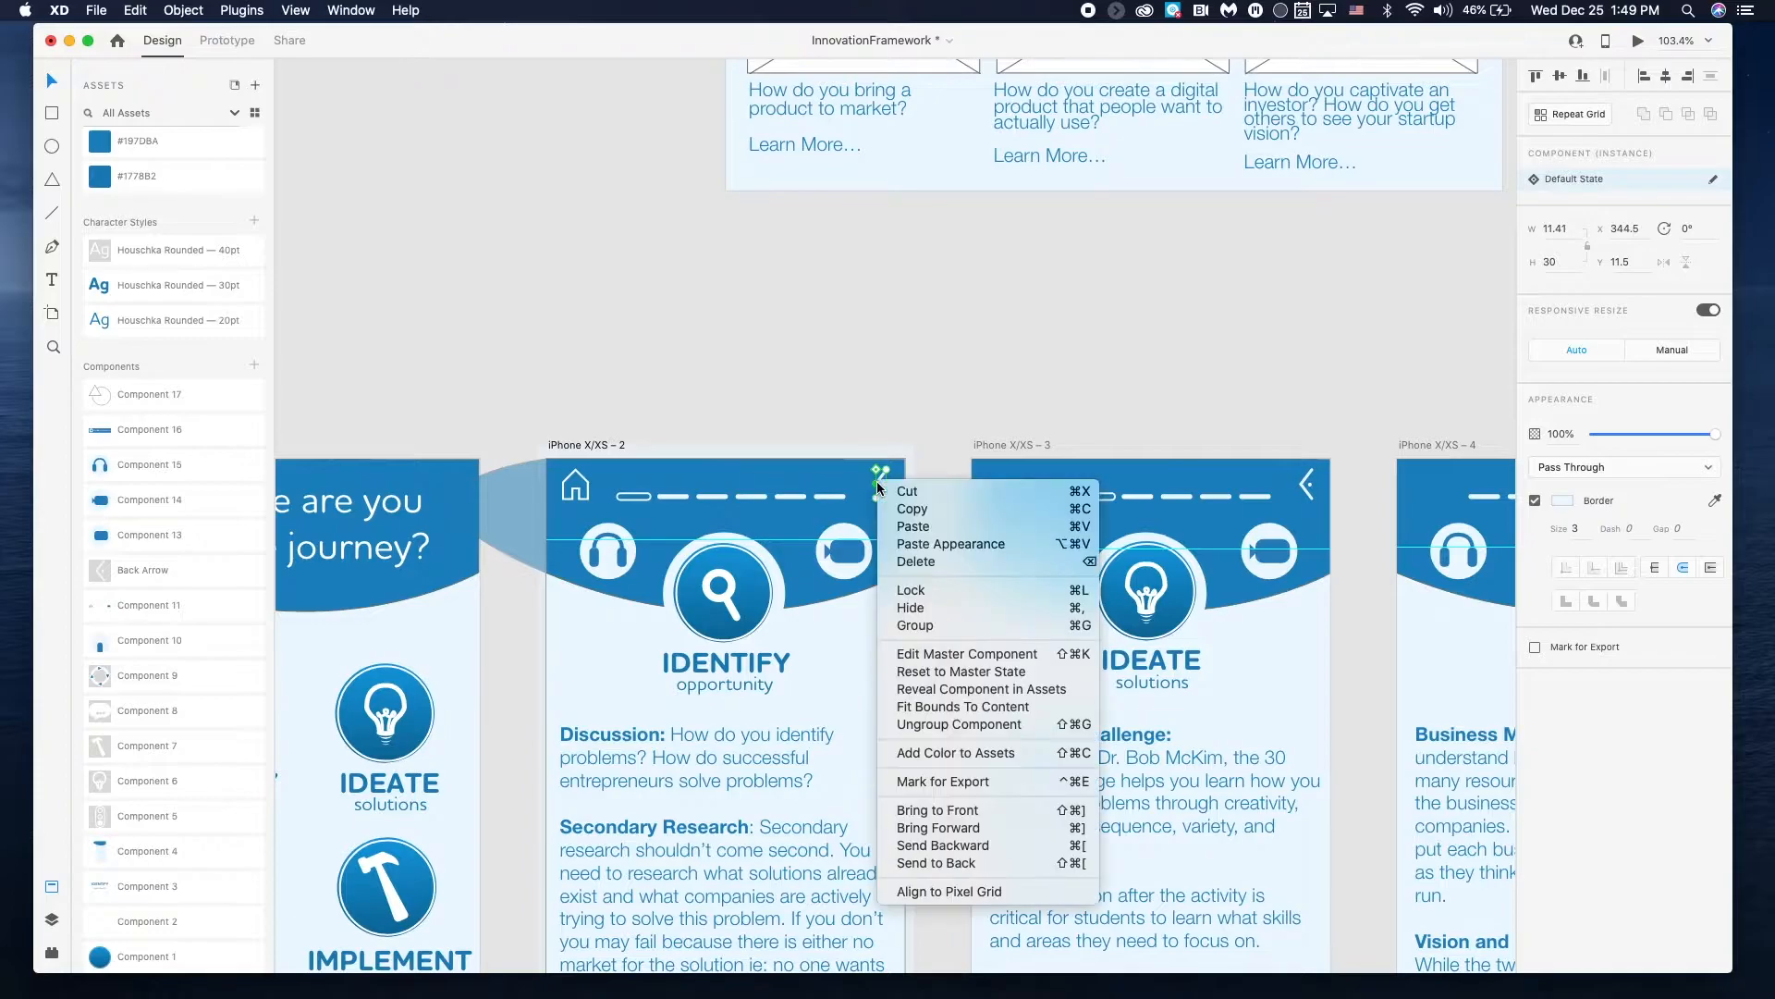
click(967, 660)
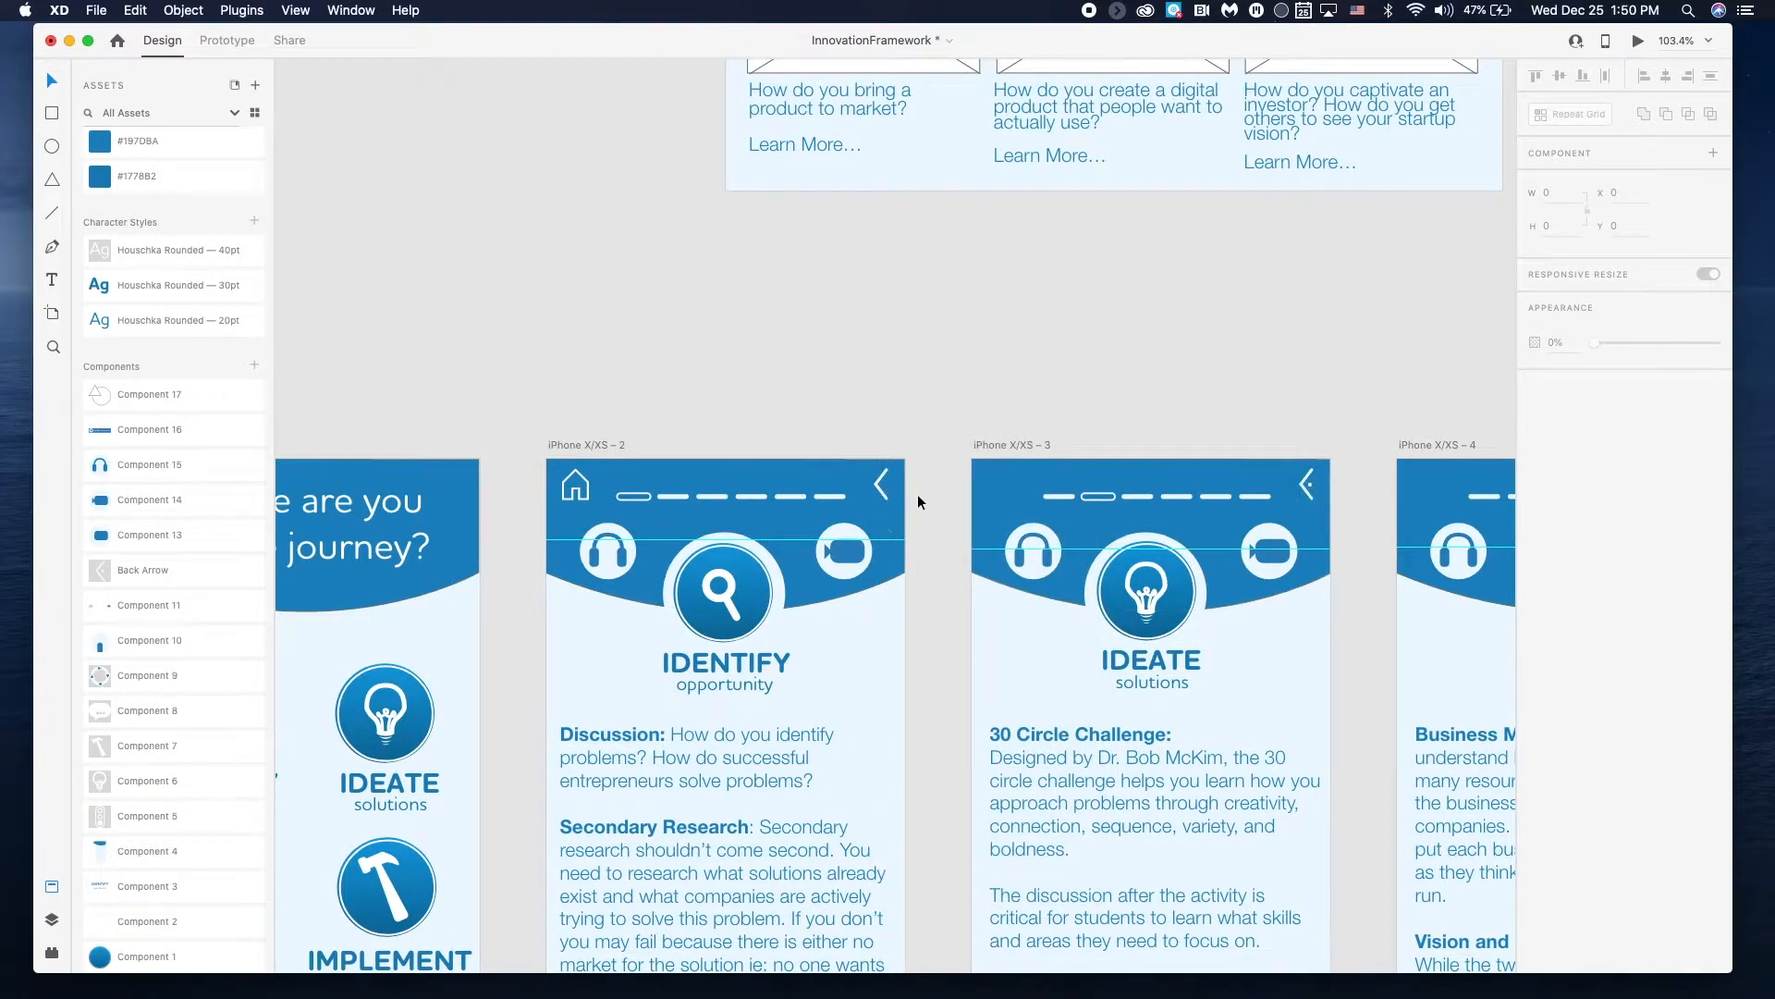
- Open the back arrow's master component for editing from its instance on the iPhone X/XS – 2 artboard
click(879, 483)
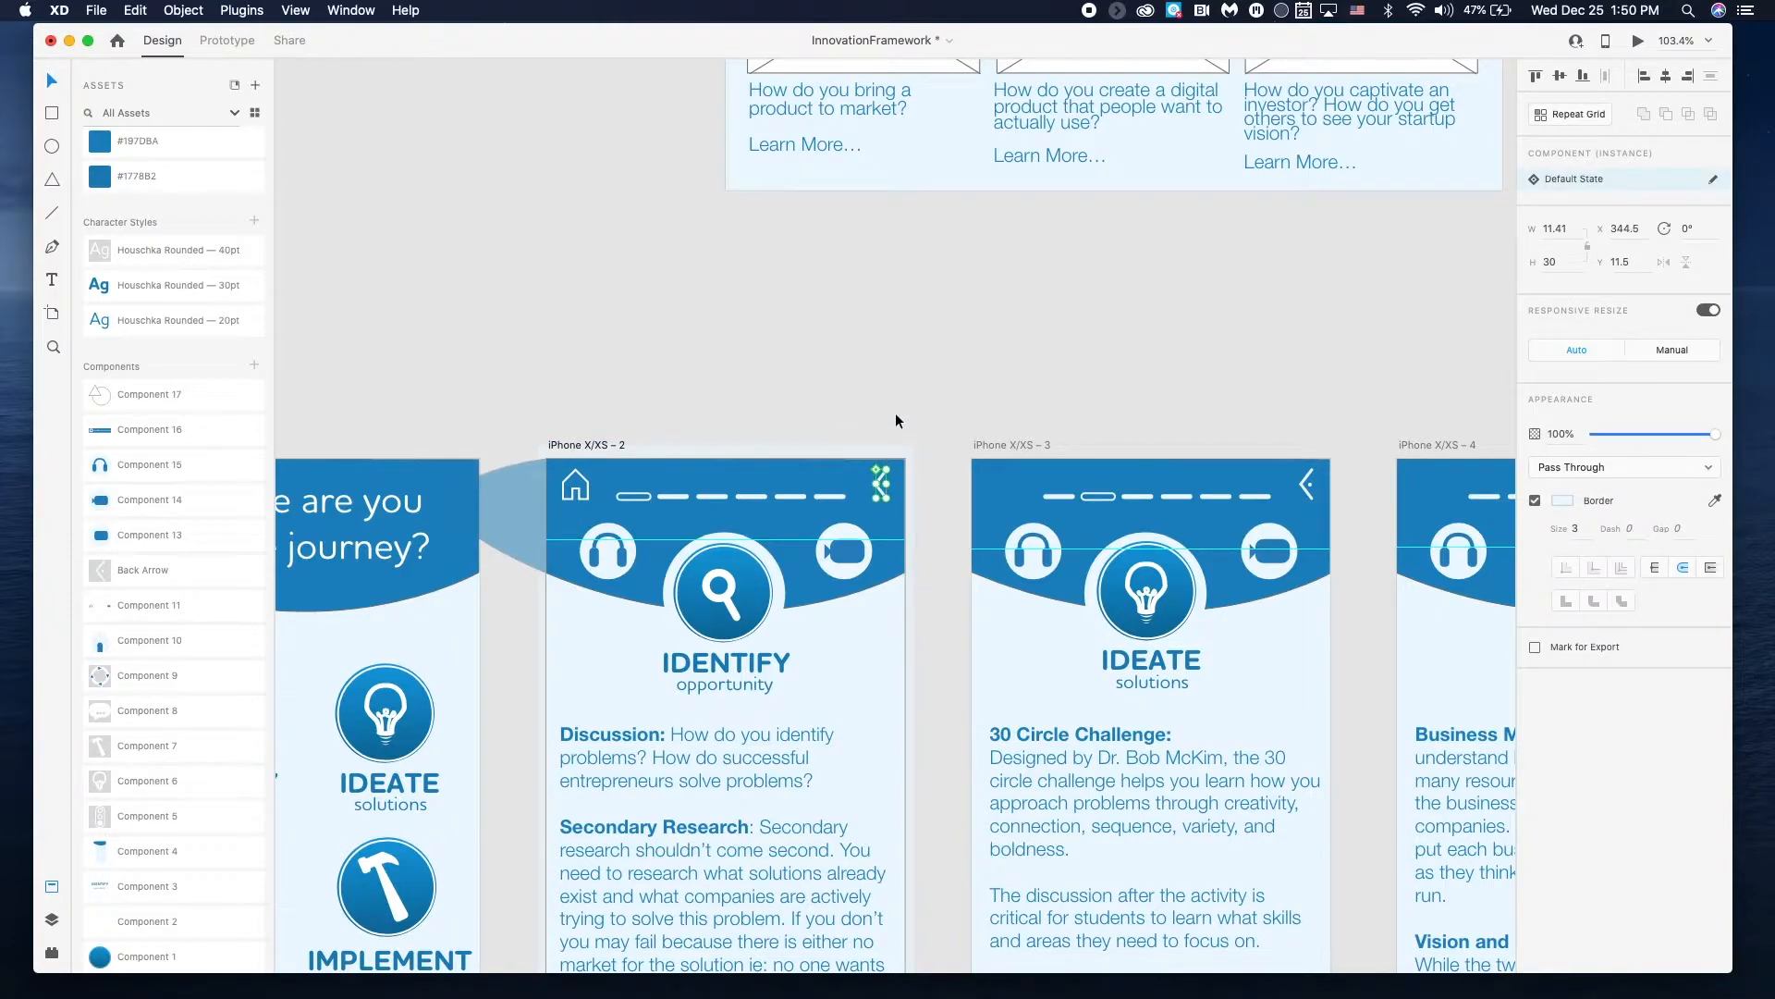
scroll(895, 442, right, 3)
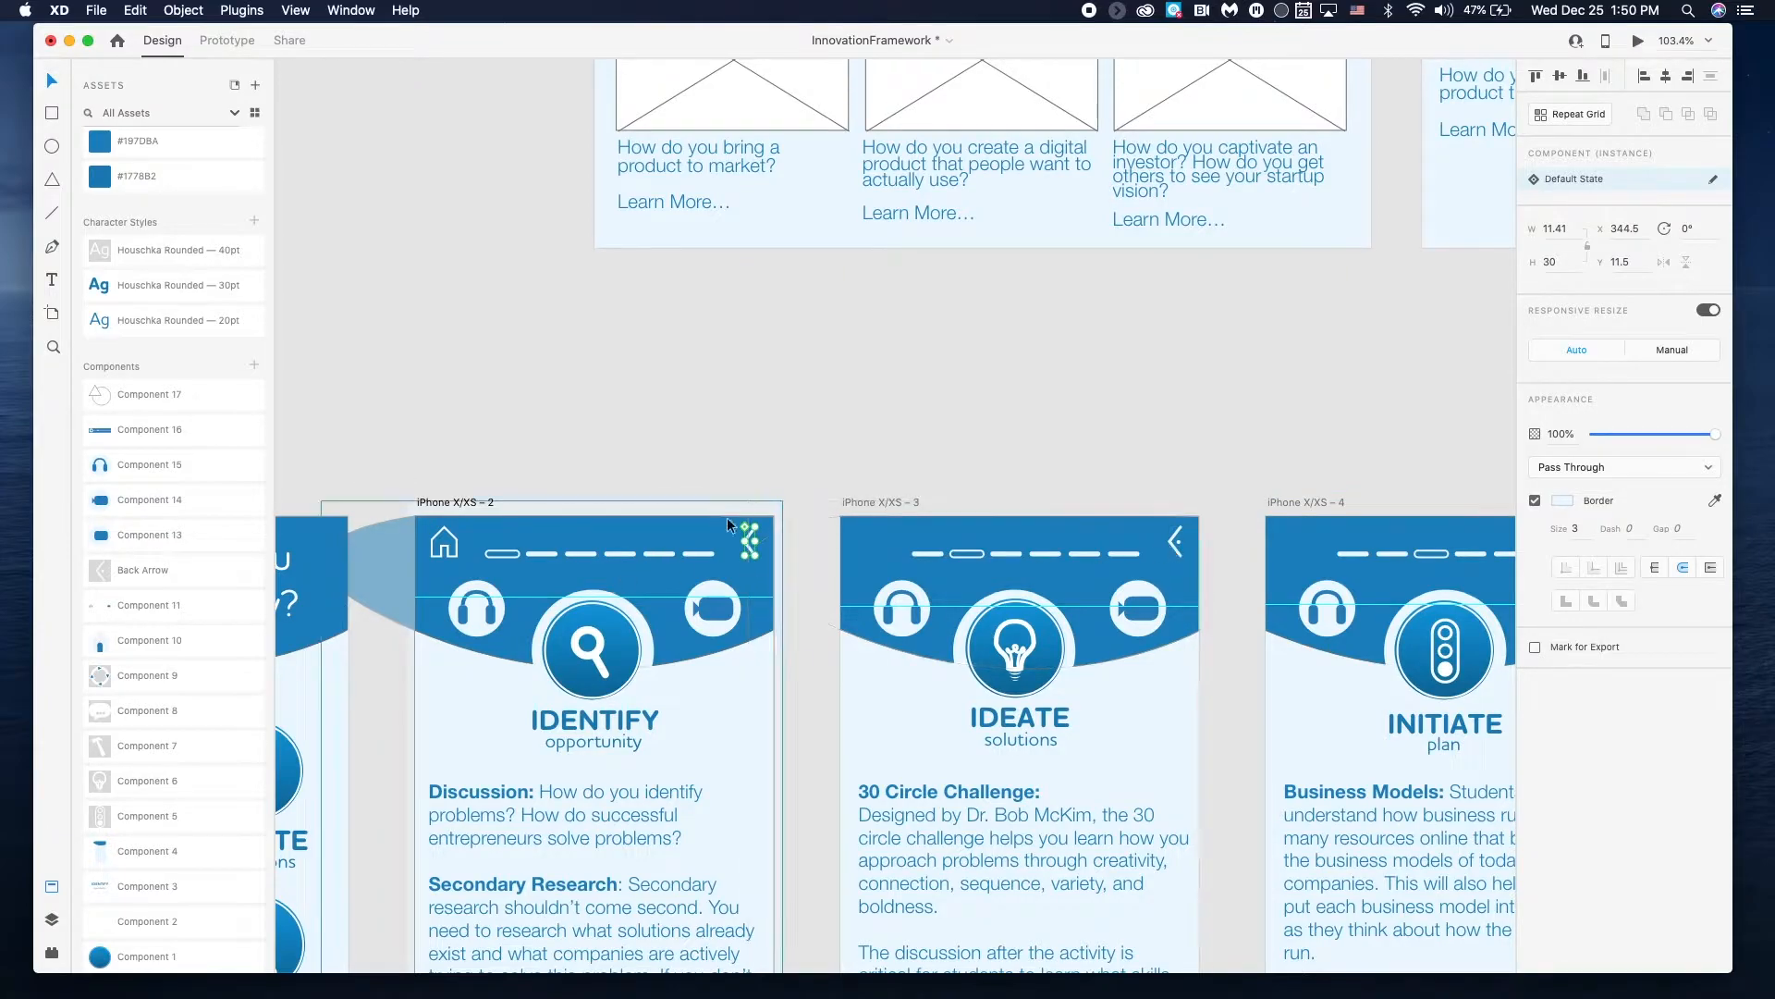
scroll(739, 531, up, 5)
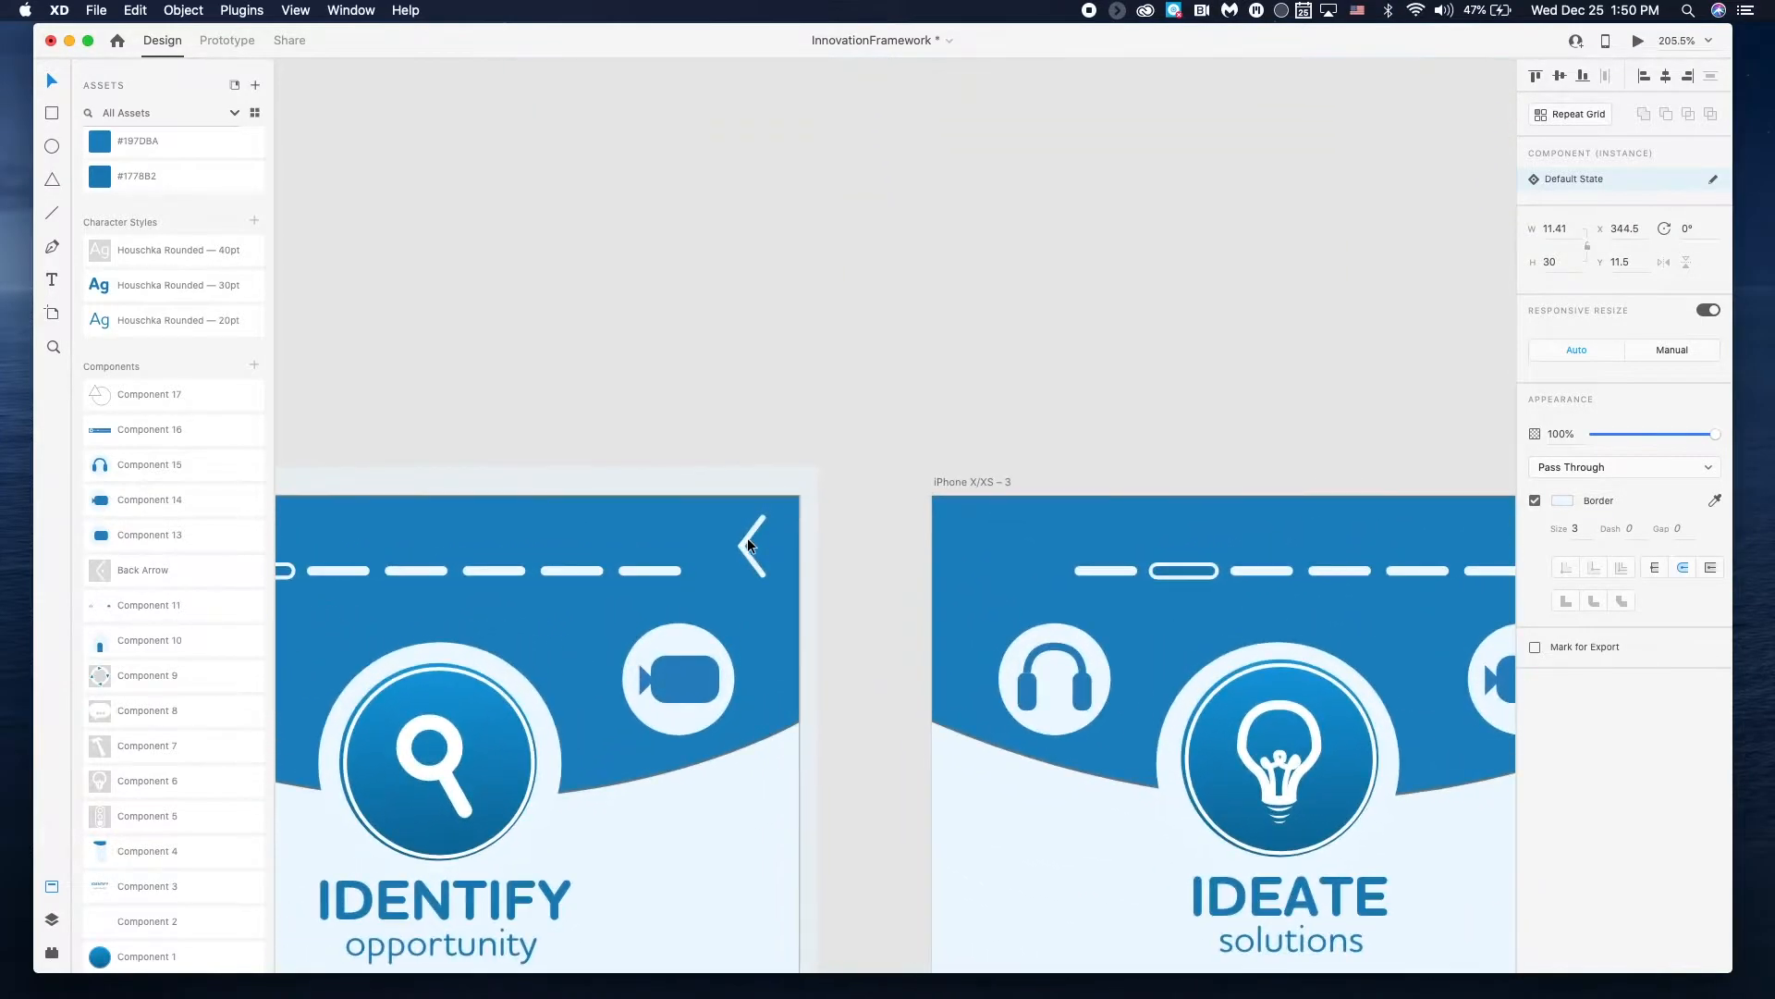
right_click(752, 555)
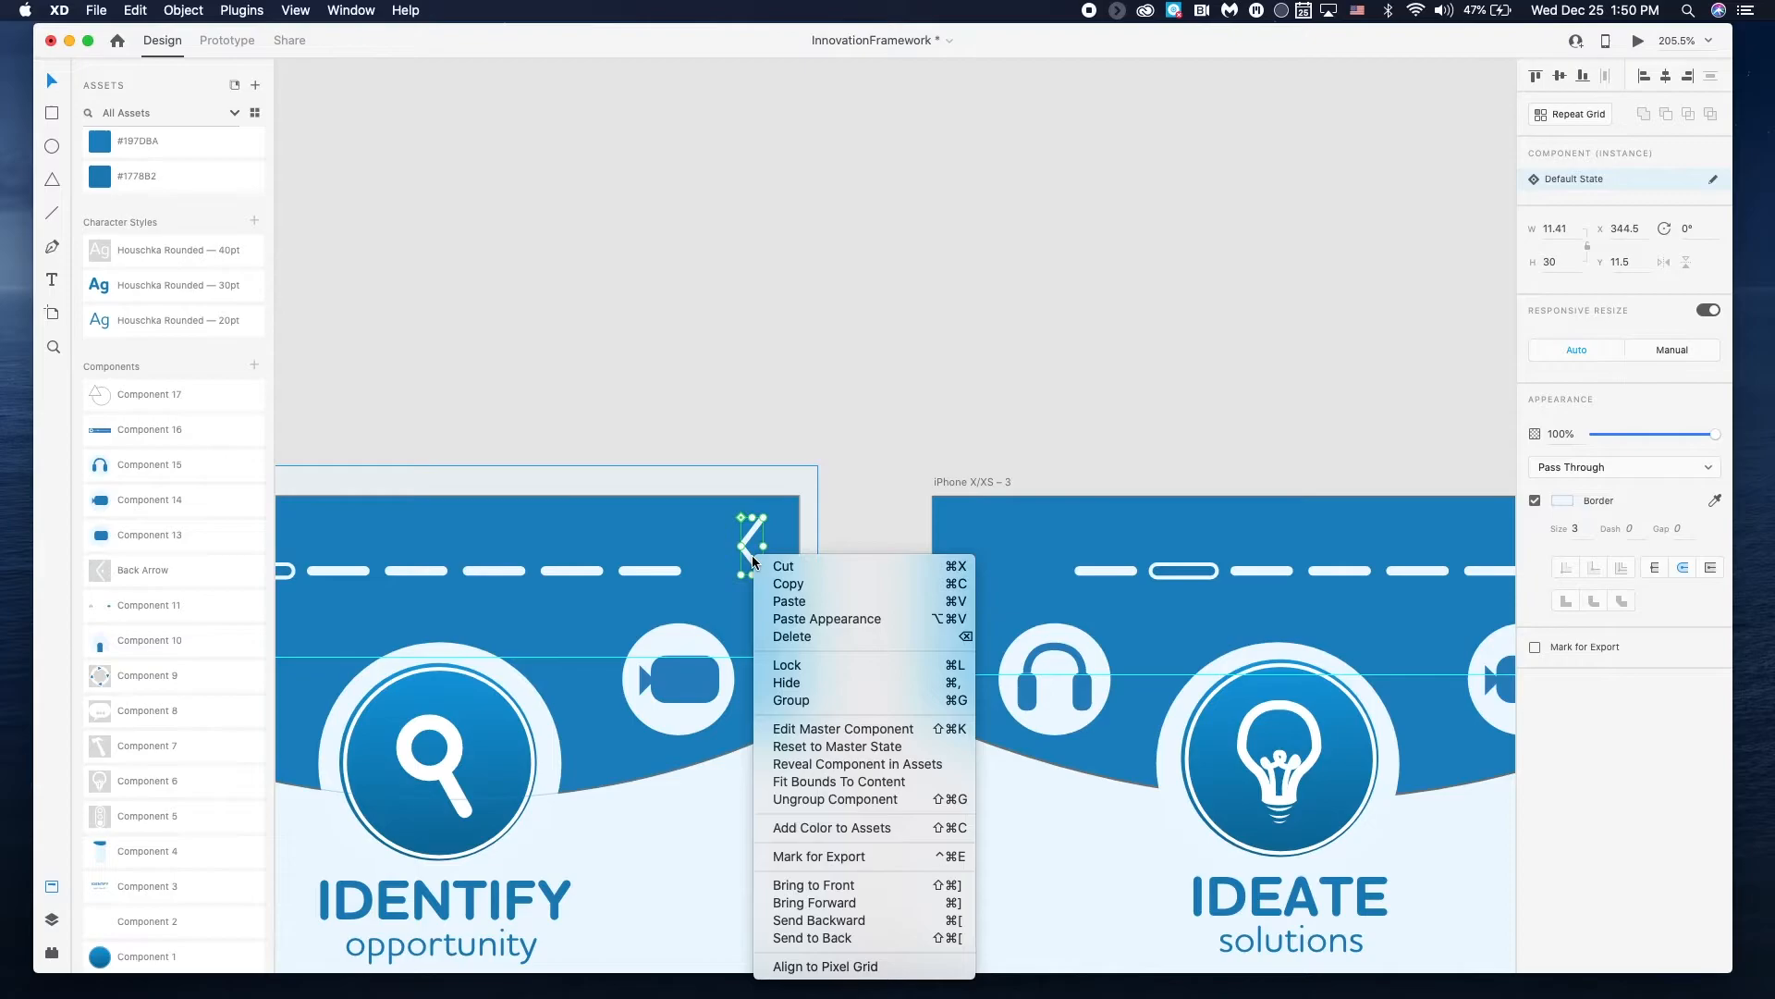
click(827, 728)
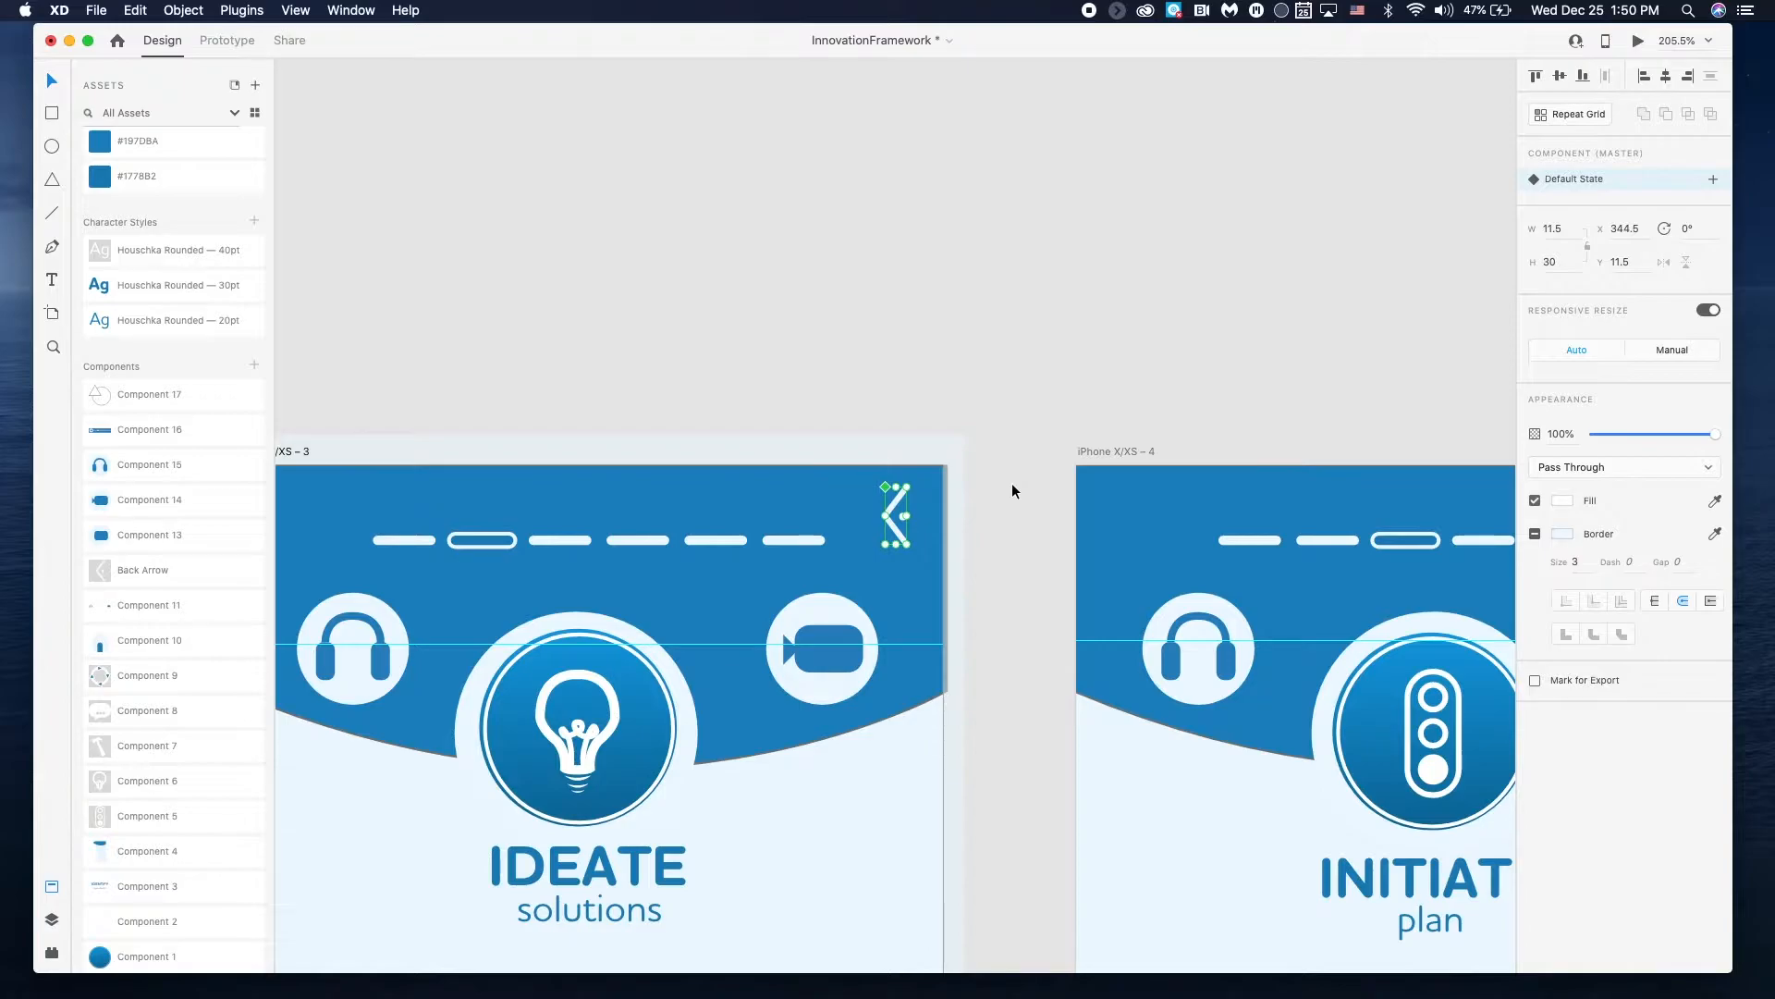
- Delete the small dot inside the master back arrow on iPhone X/XS – 3 and undo the deletion
double_click(899, 529)
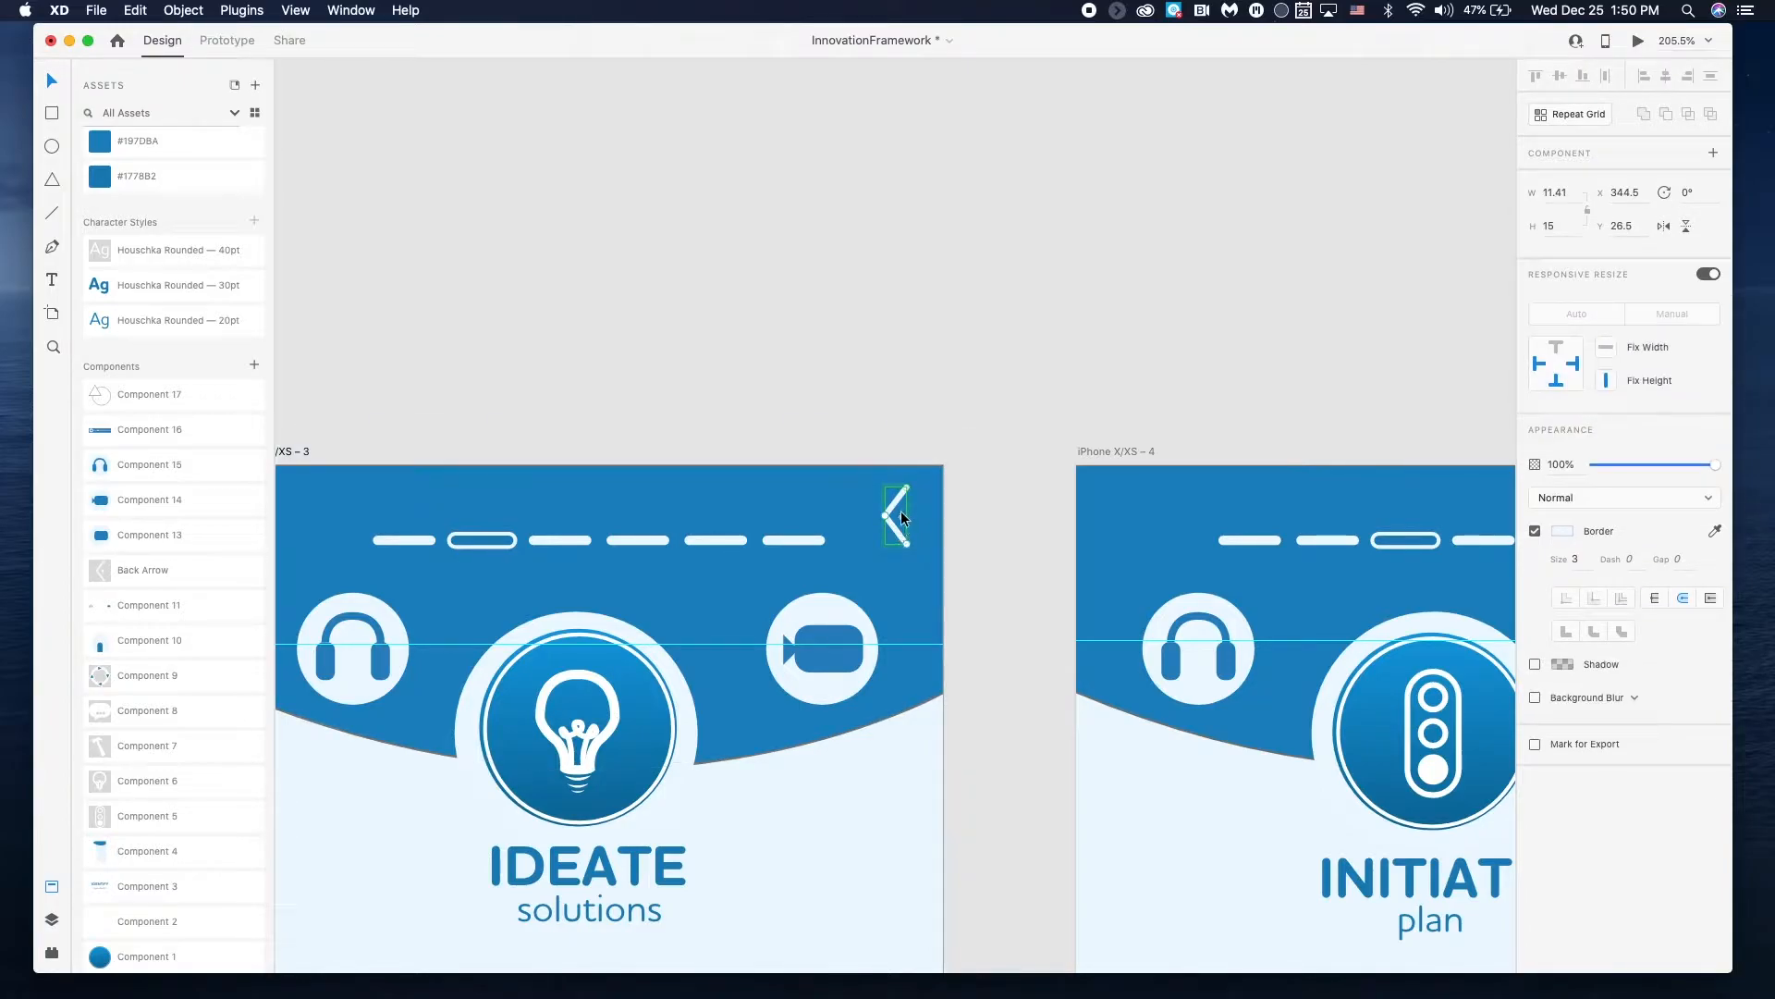
click(902, 515)
scroll(902, 514, right, 5)
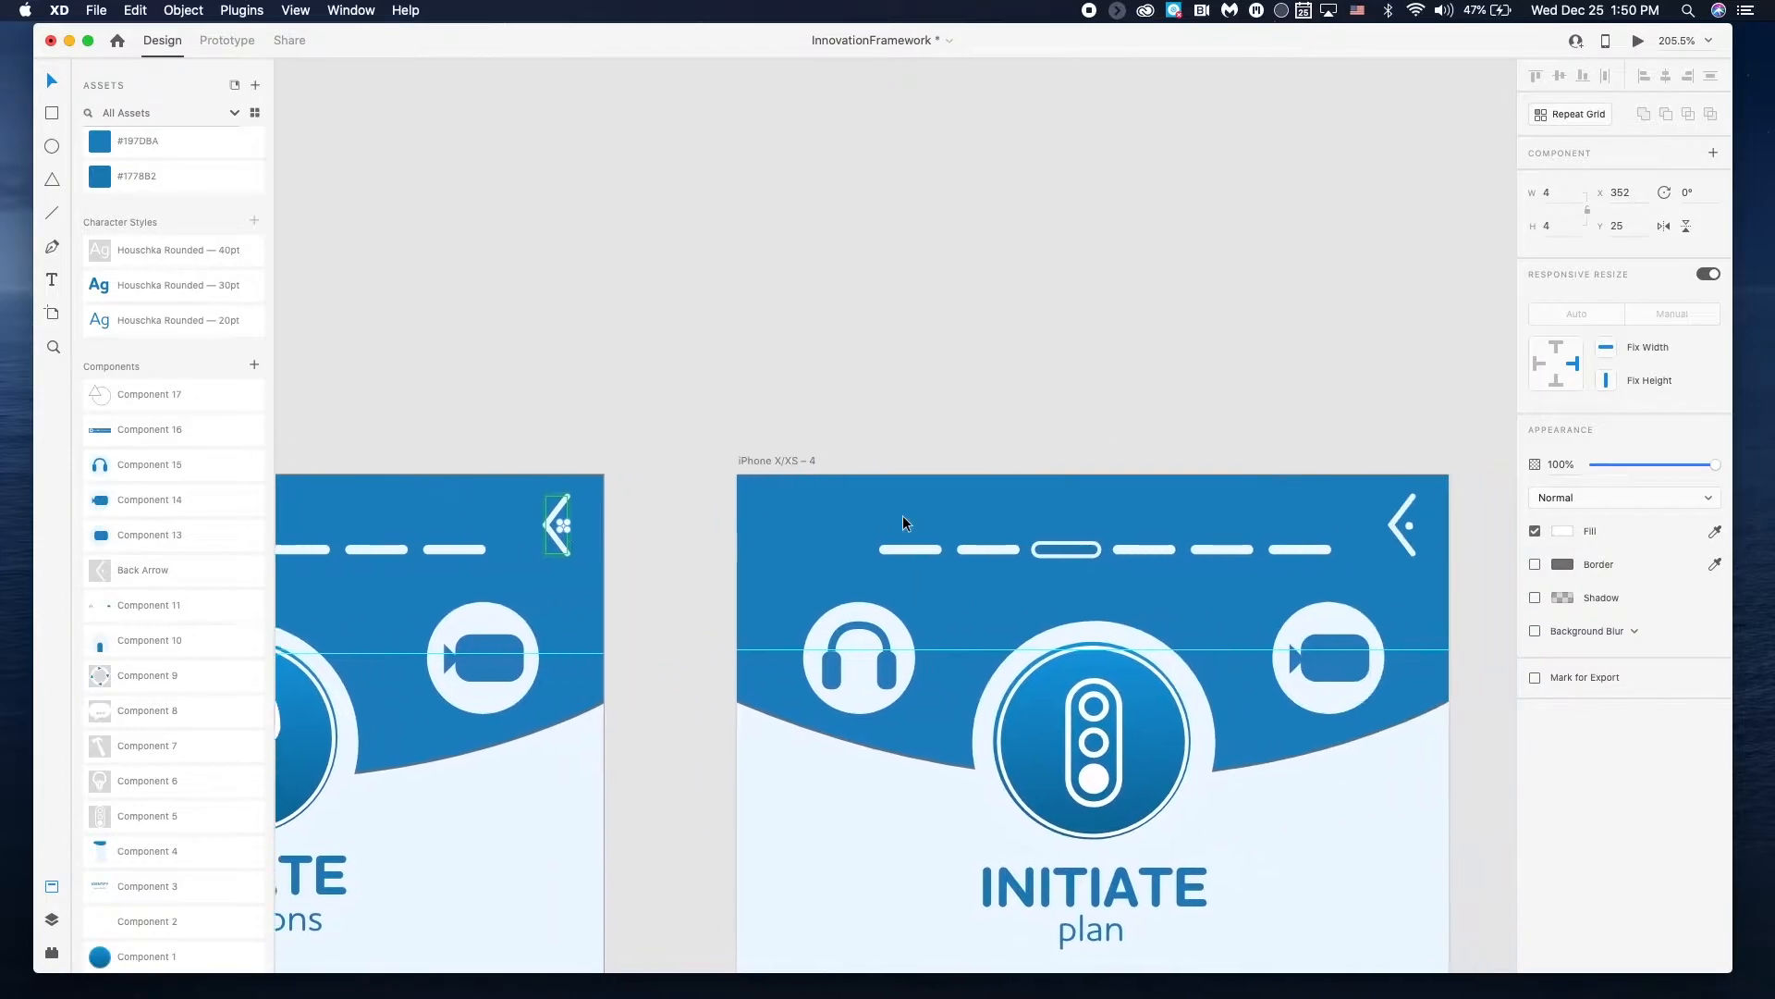
key(Delete)
key(super+z)
- Delete the dot inside the back arrow instance on iPhone X/XS – 4 and undo the deletion
click(1024, 320)
click(1383, 546)
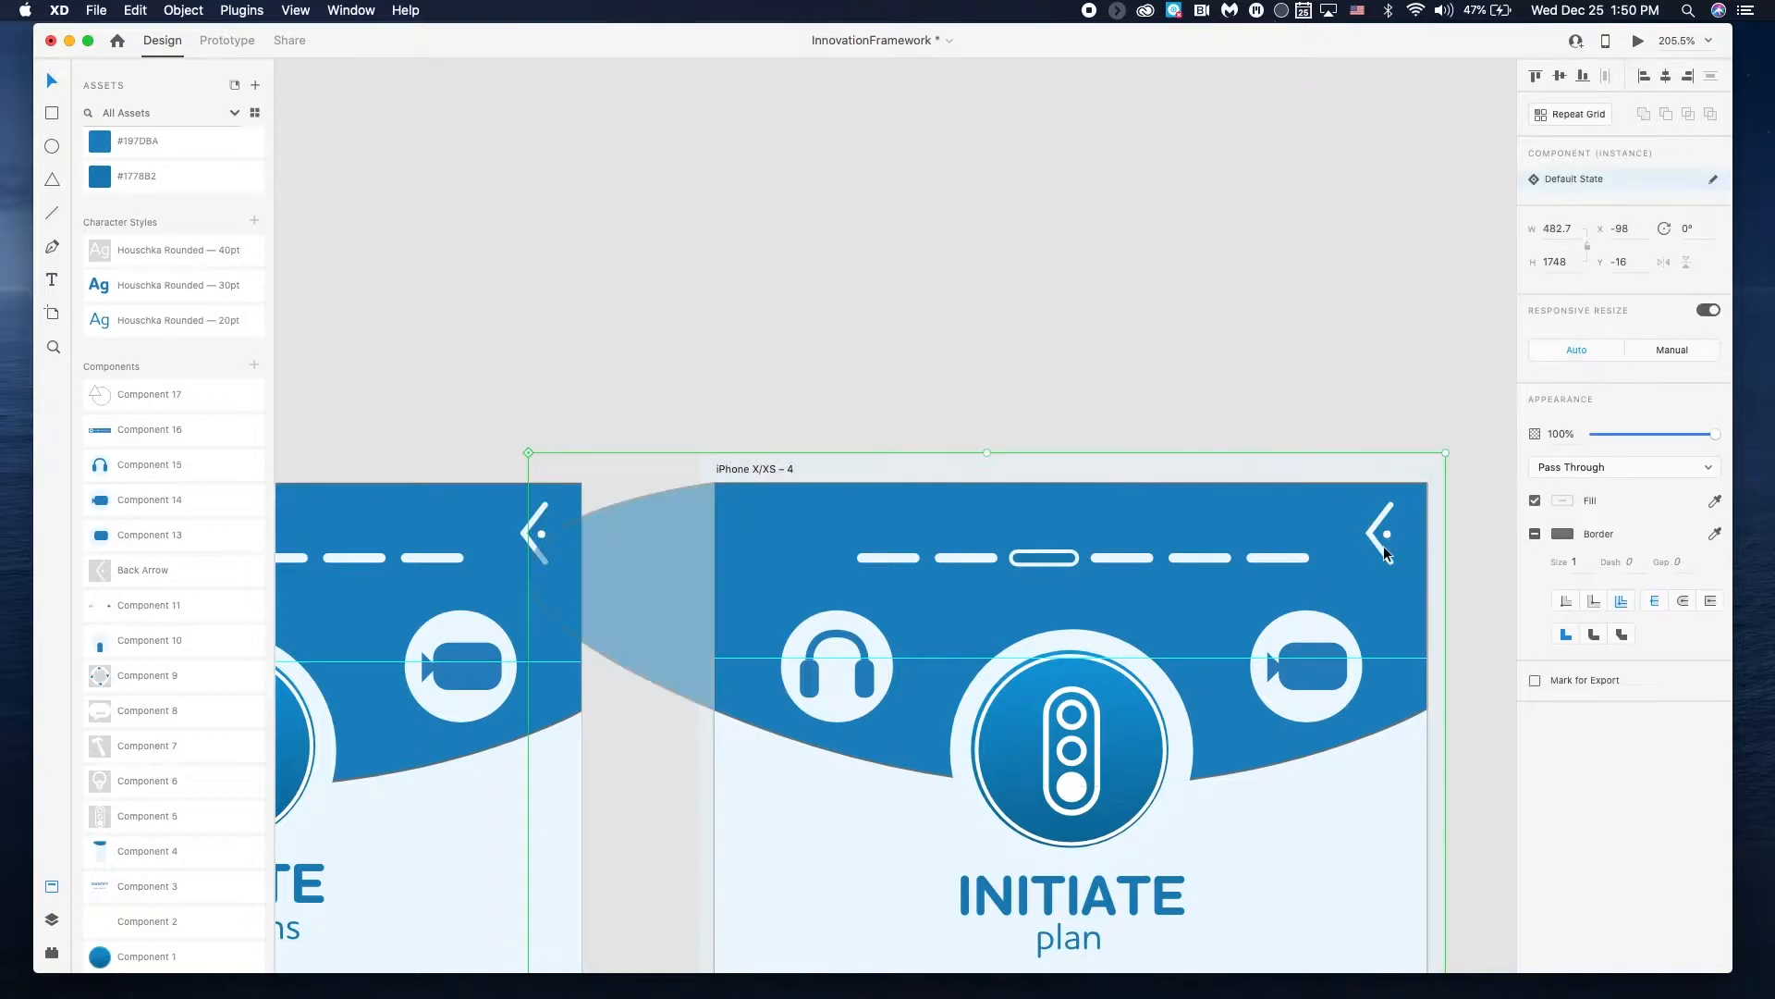
double_click(1383, 546)
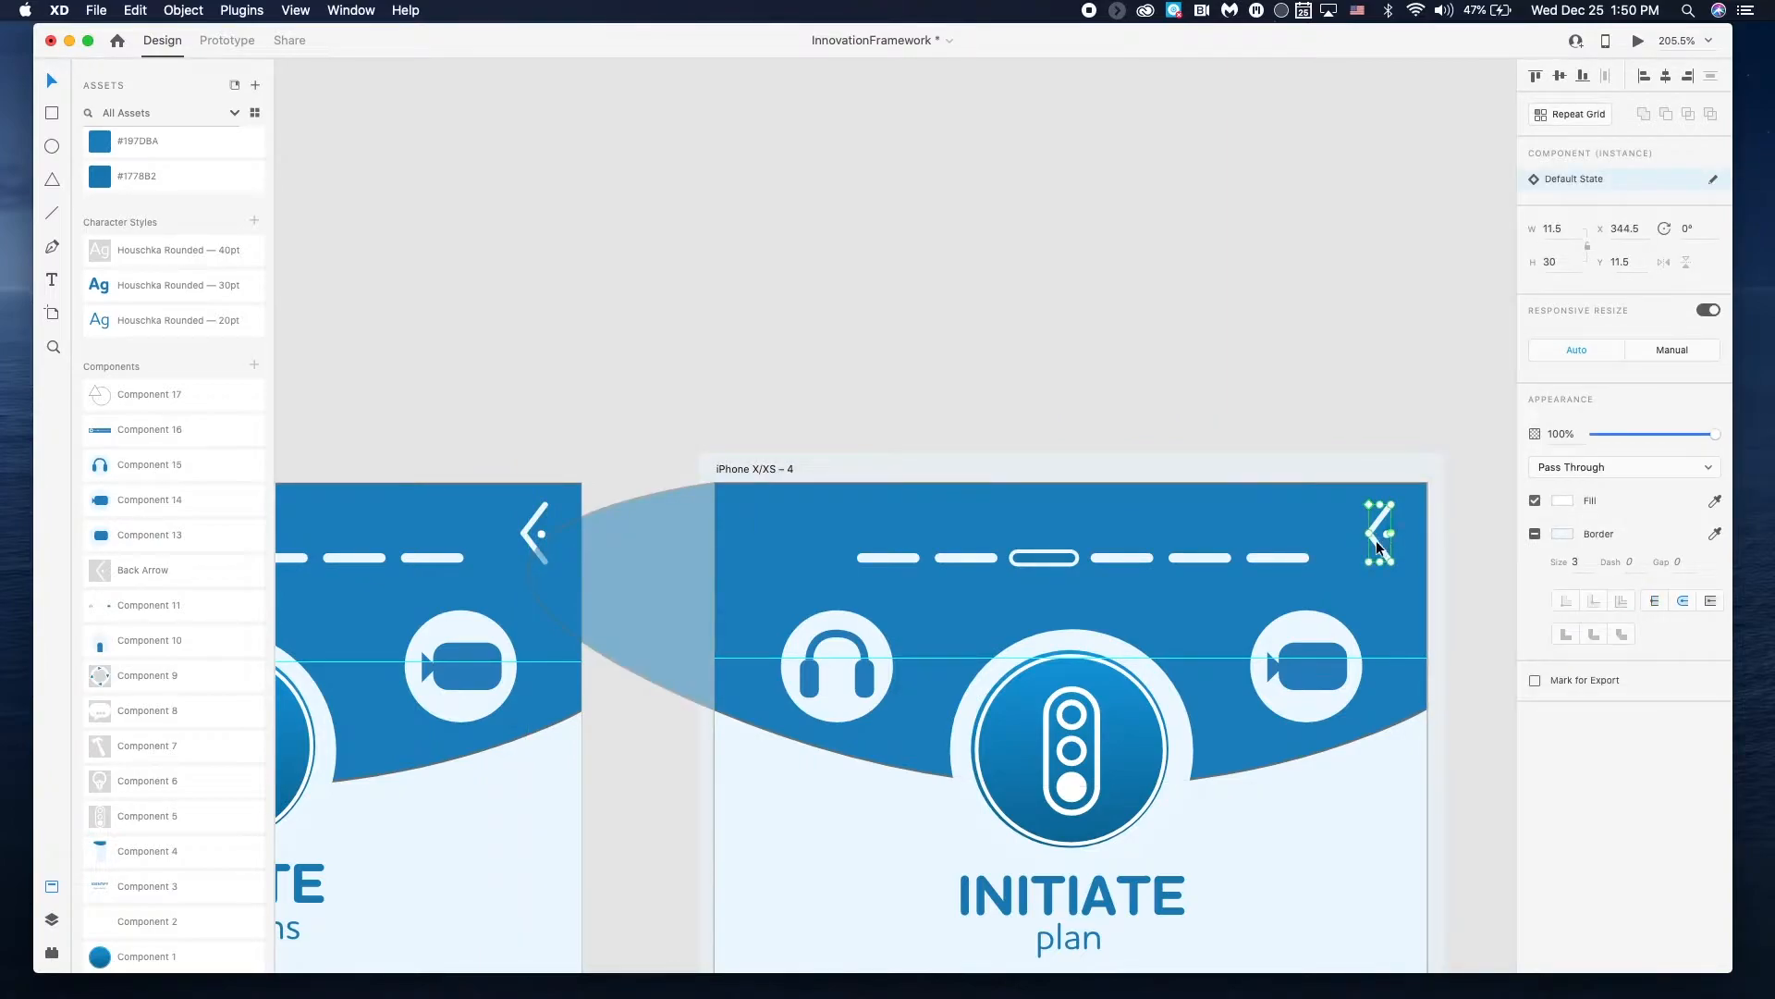
double_click(1377, 541)
click(1386, 535)
key(Delete)
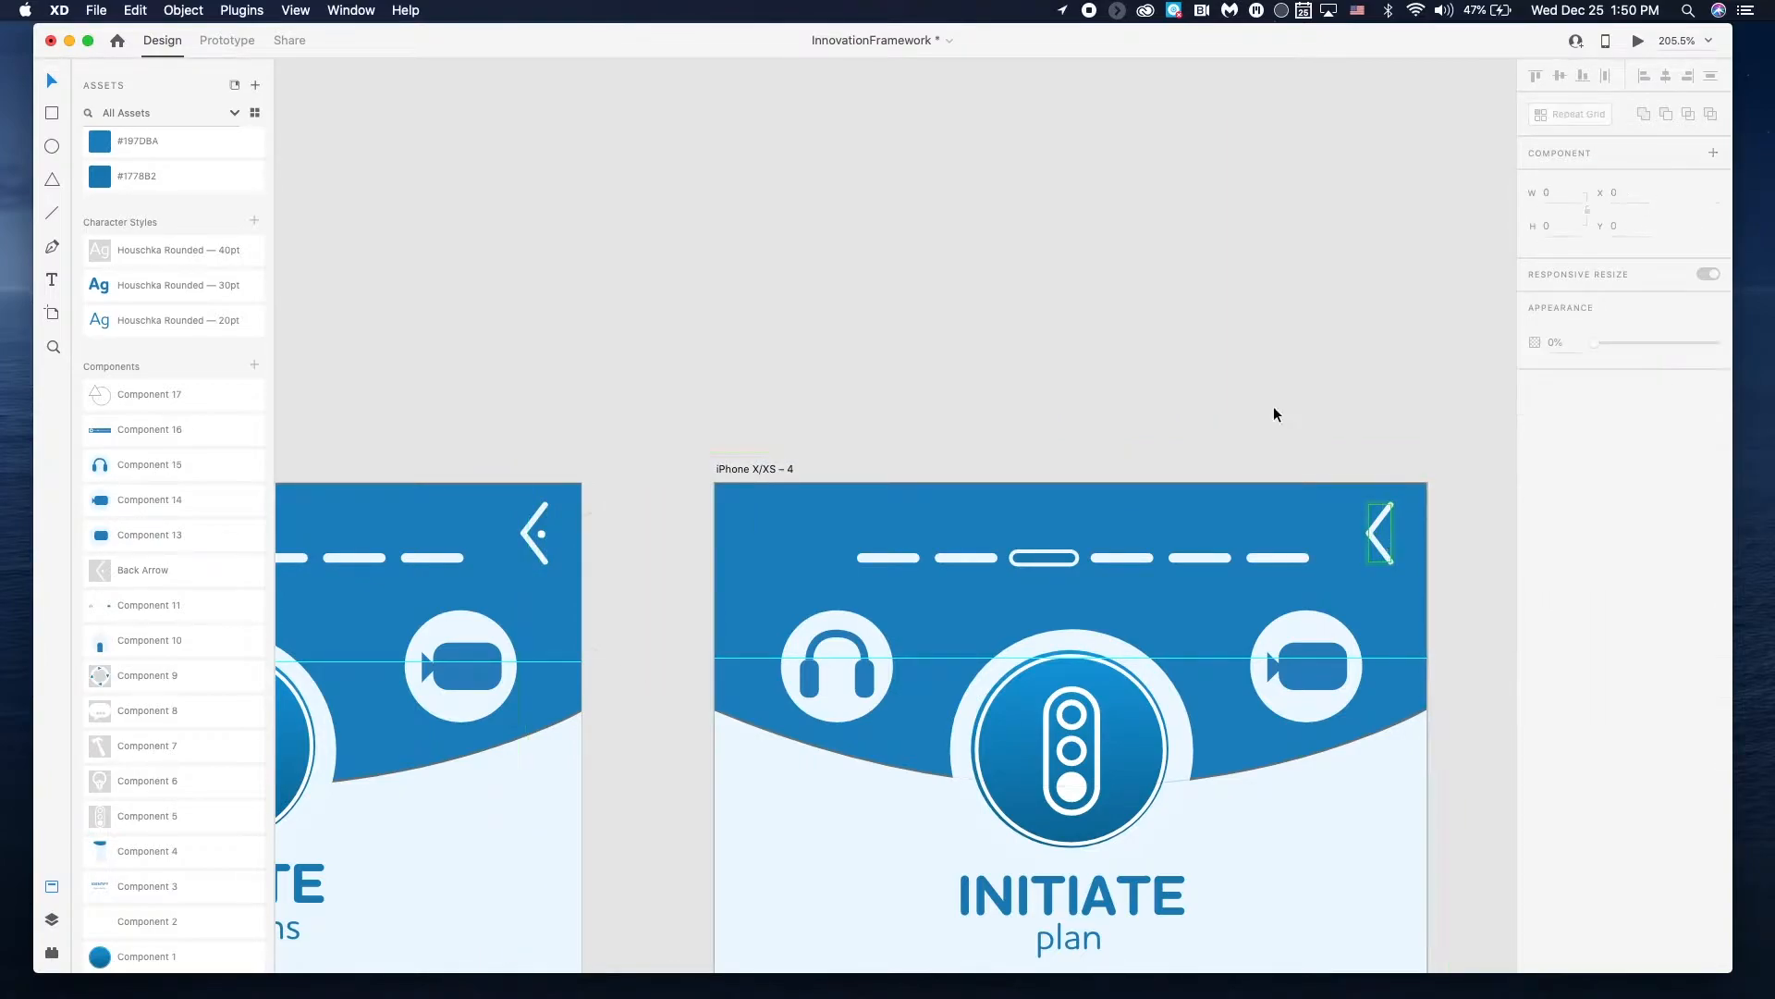
key(super+z)
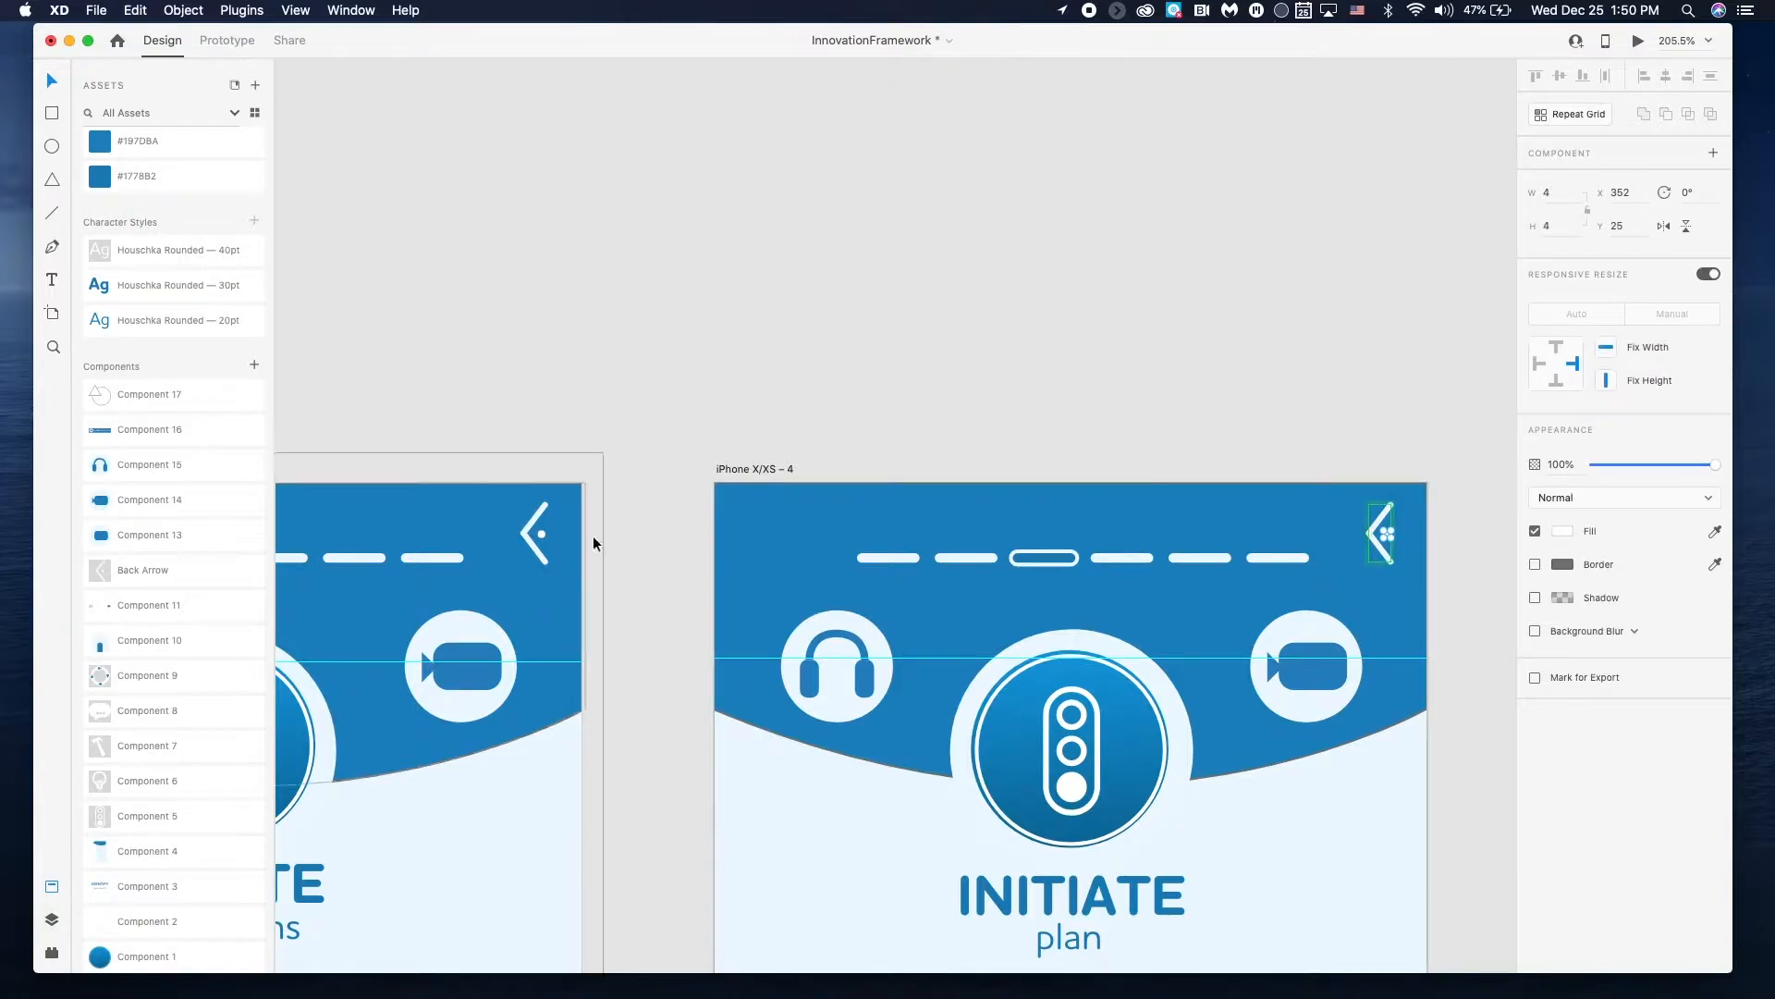
- Stretch the dot inside the master back arrow on iPhone X/XS – 3 horizontally to a width of 20
double_click(544, 537)
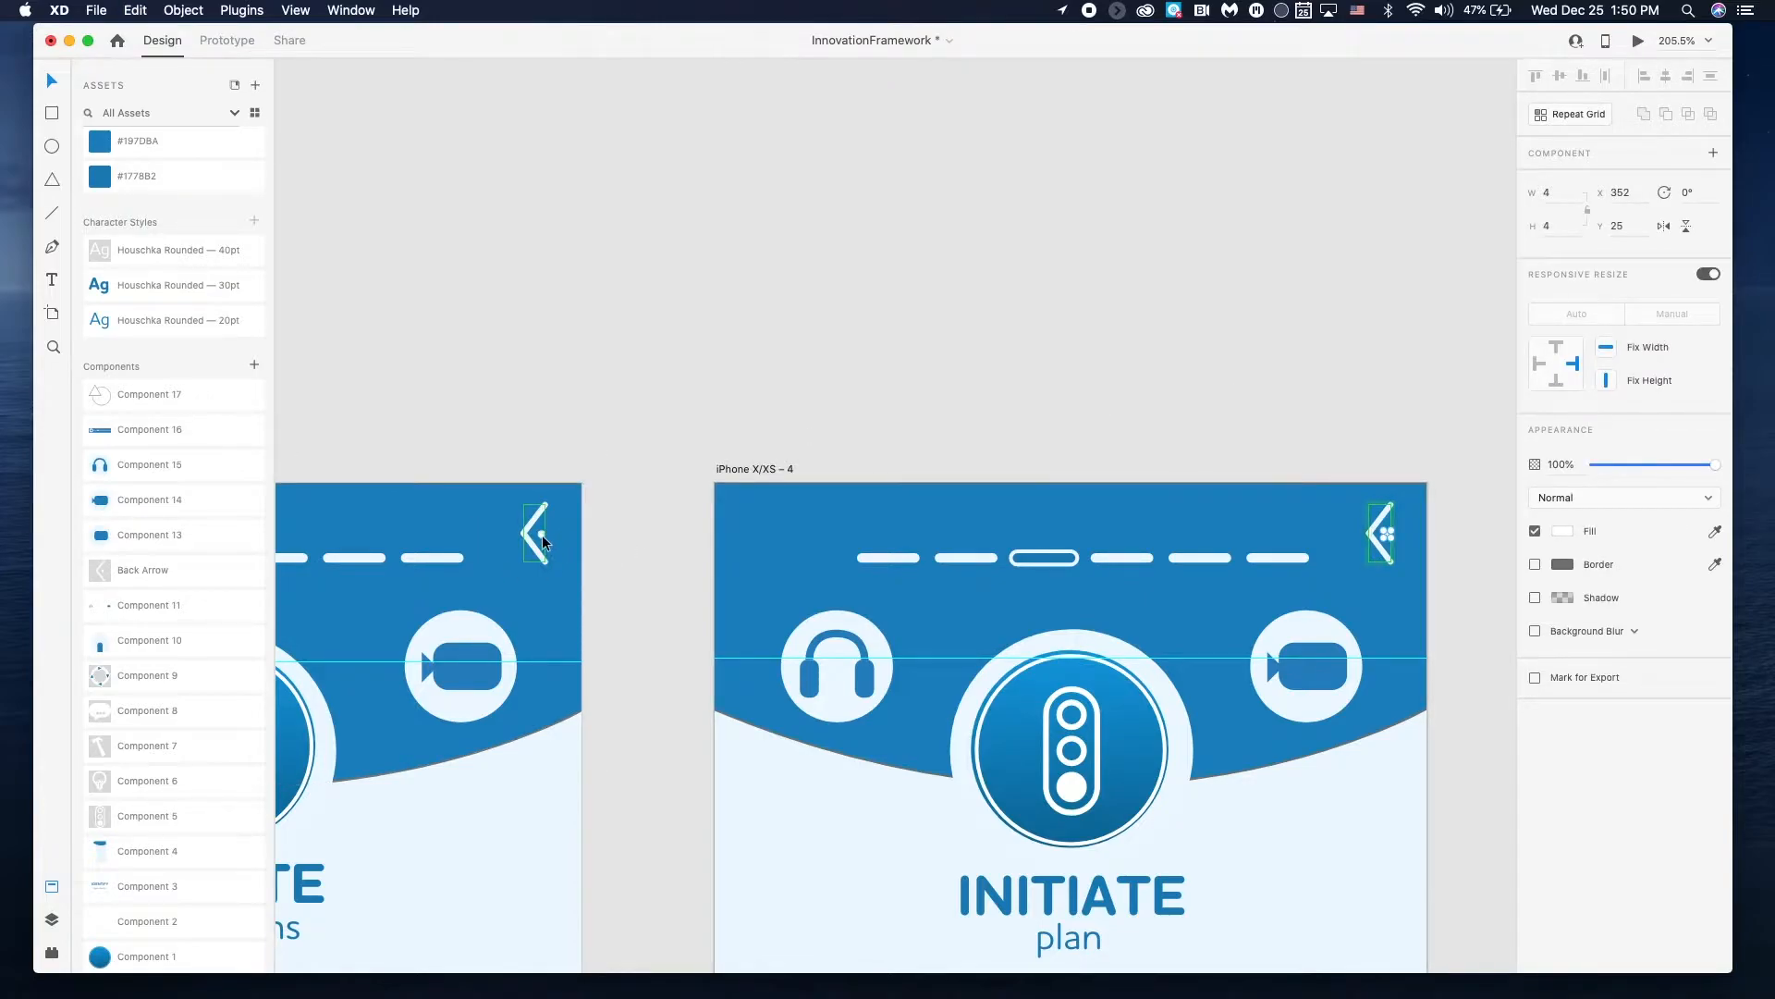
scroll(534, 535, up, 5)
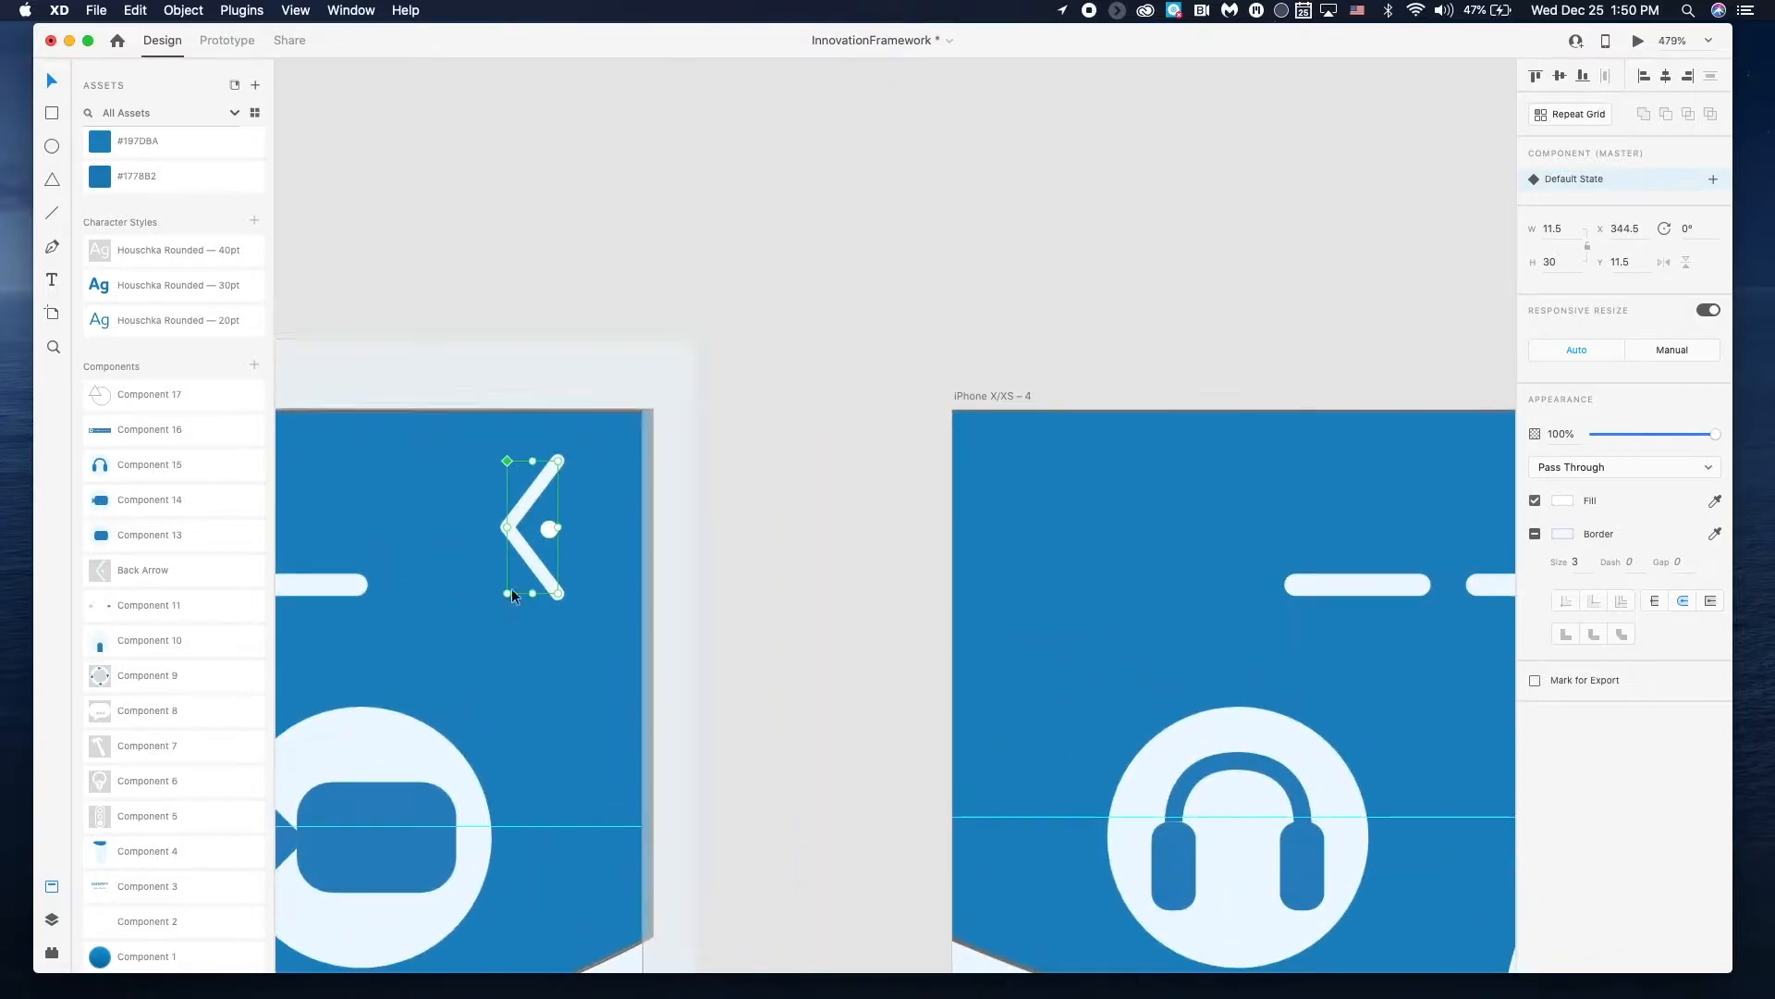
right_click(546, 536)
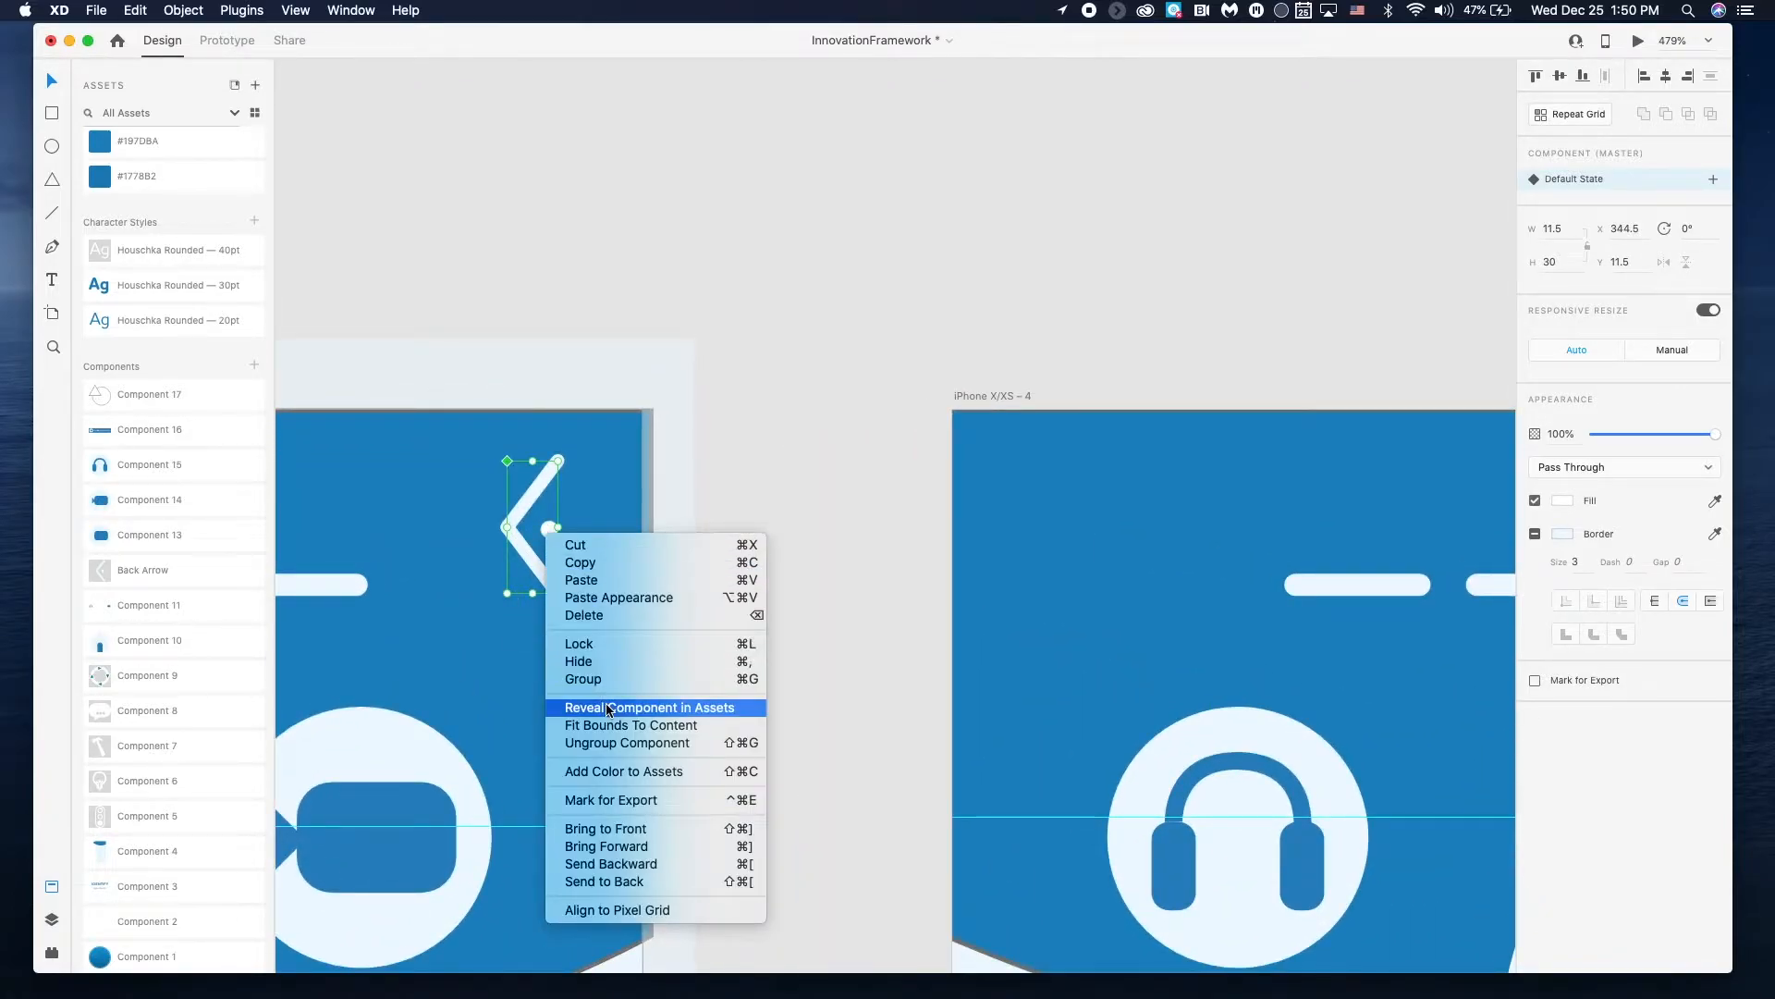
click(791, 351)
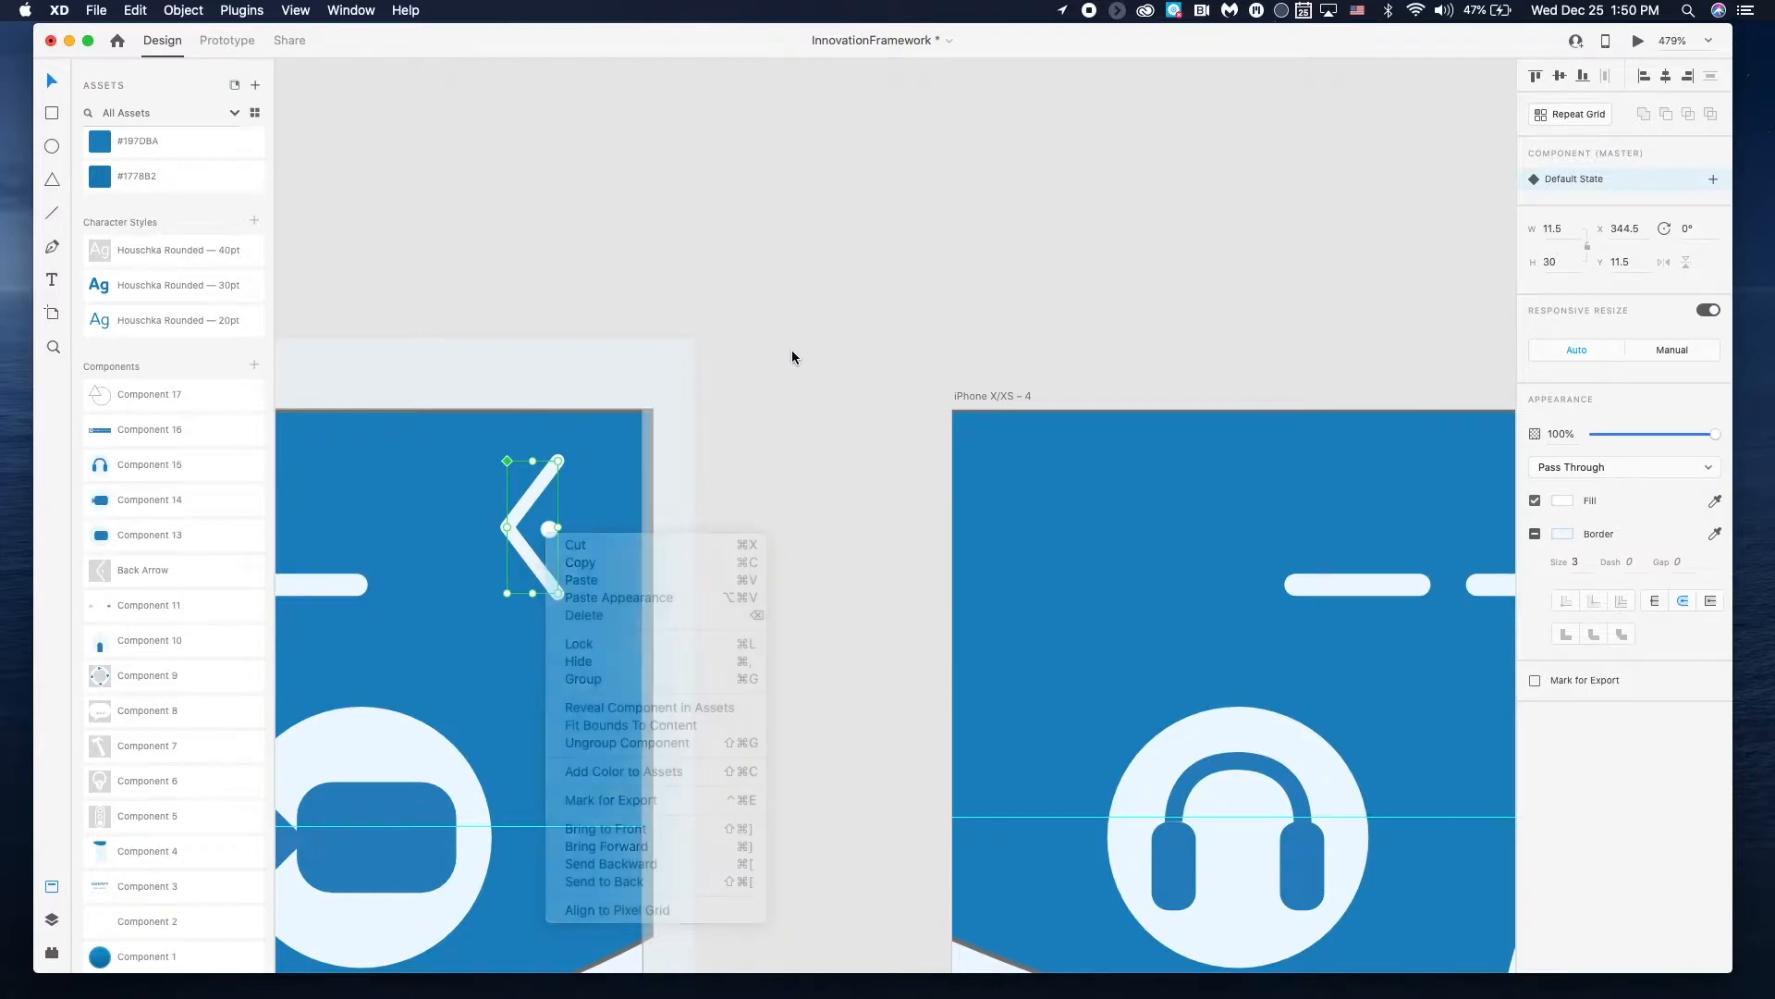
double_click(546, 529)
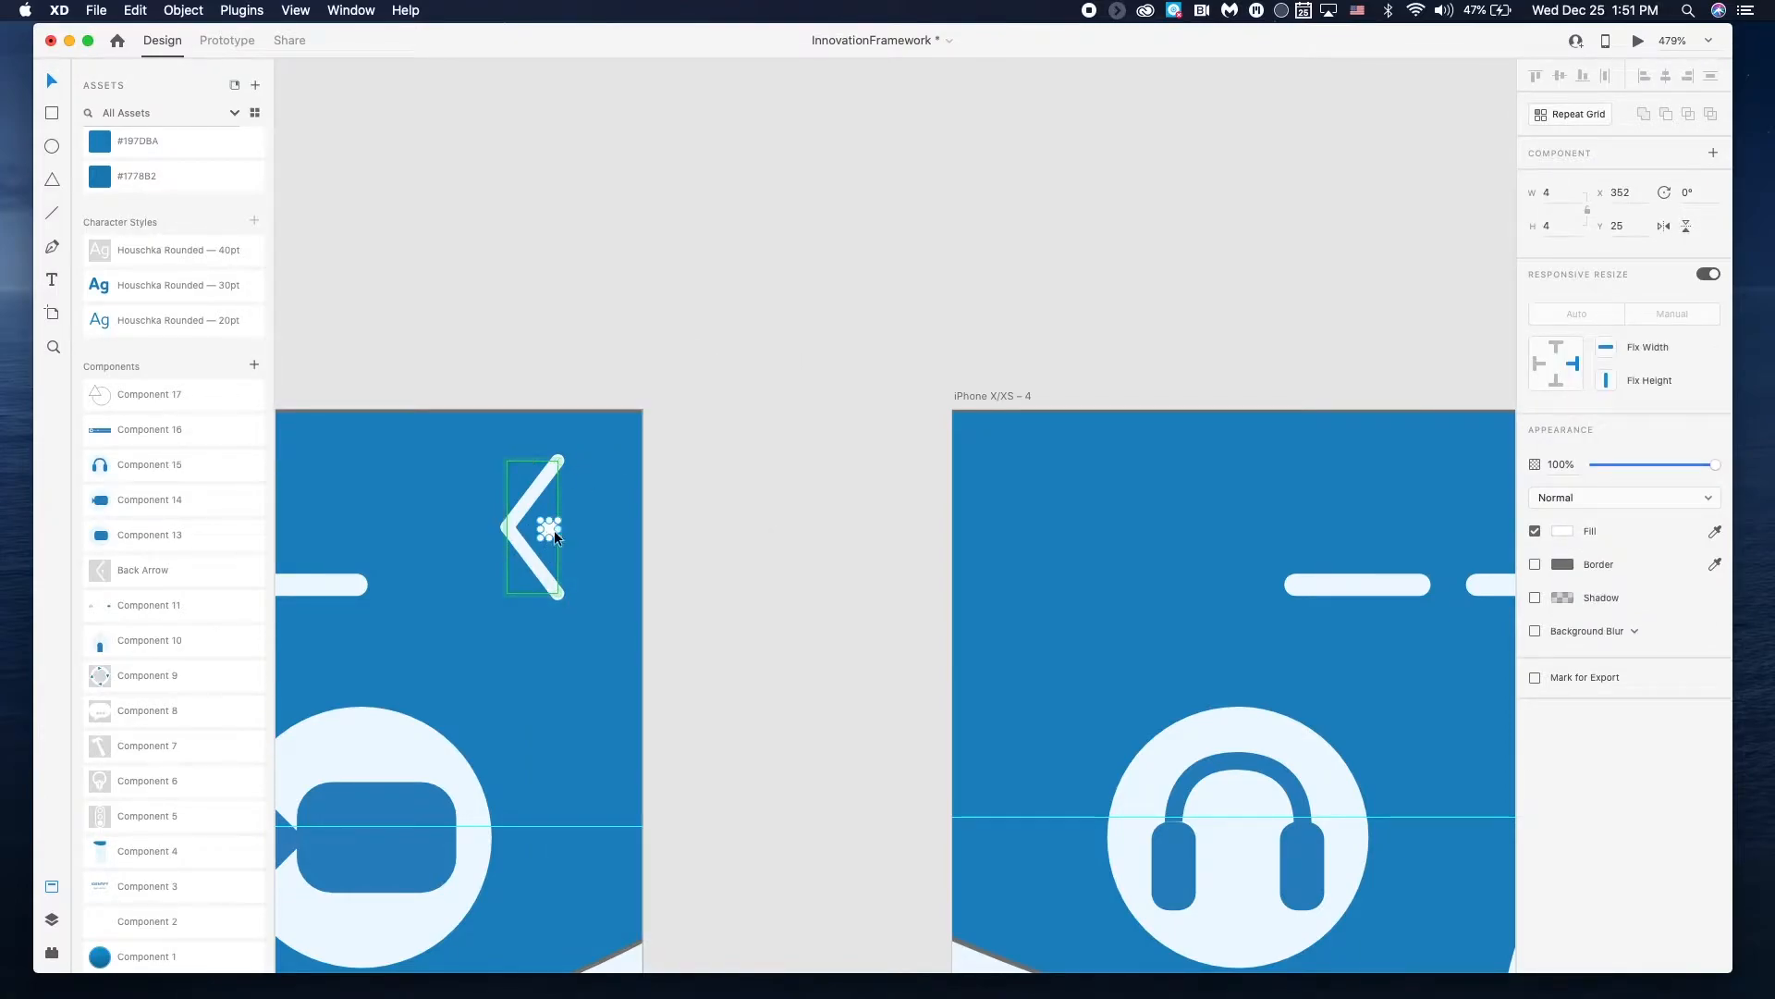
drag(558, 529, 632, 526)
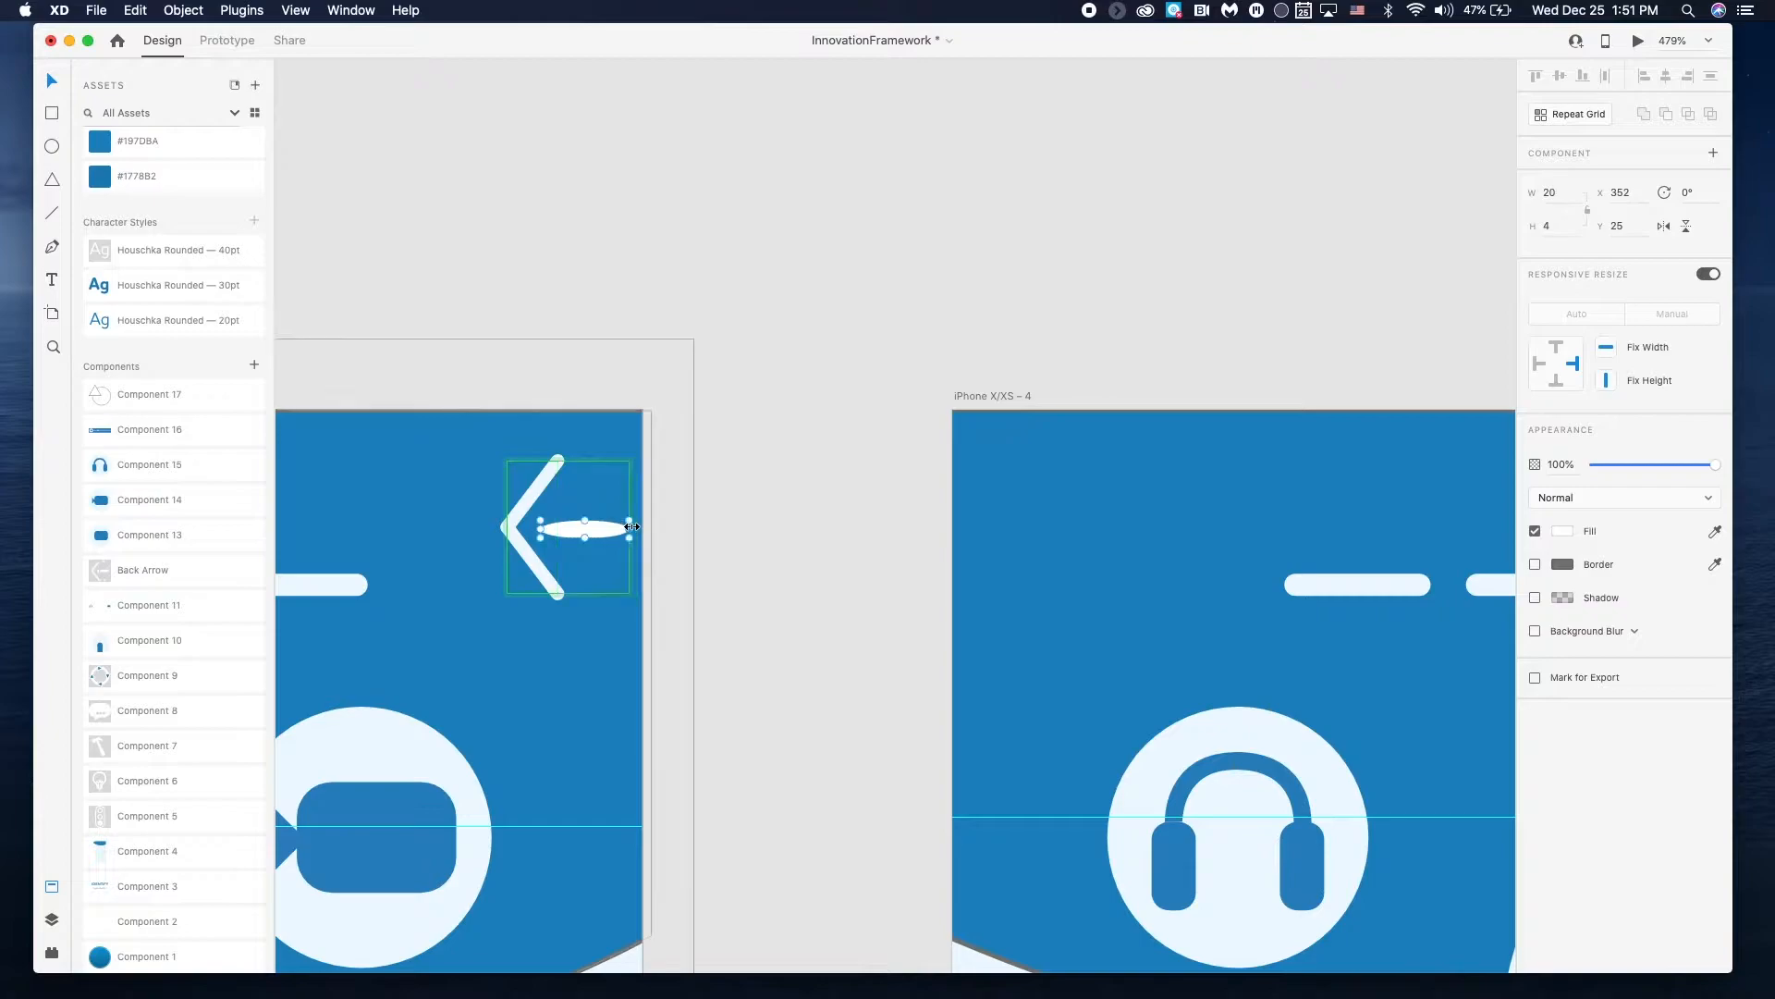
- Delete the stretched dot from the master back arrow and check the arrows on the neighbouring artboards
scroll(742, 553, right, 15)
scroll(741, 553, right, 15)
scroll(691, 511, left, 5)
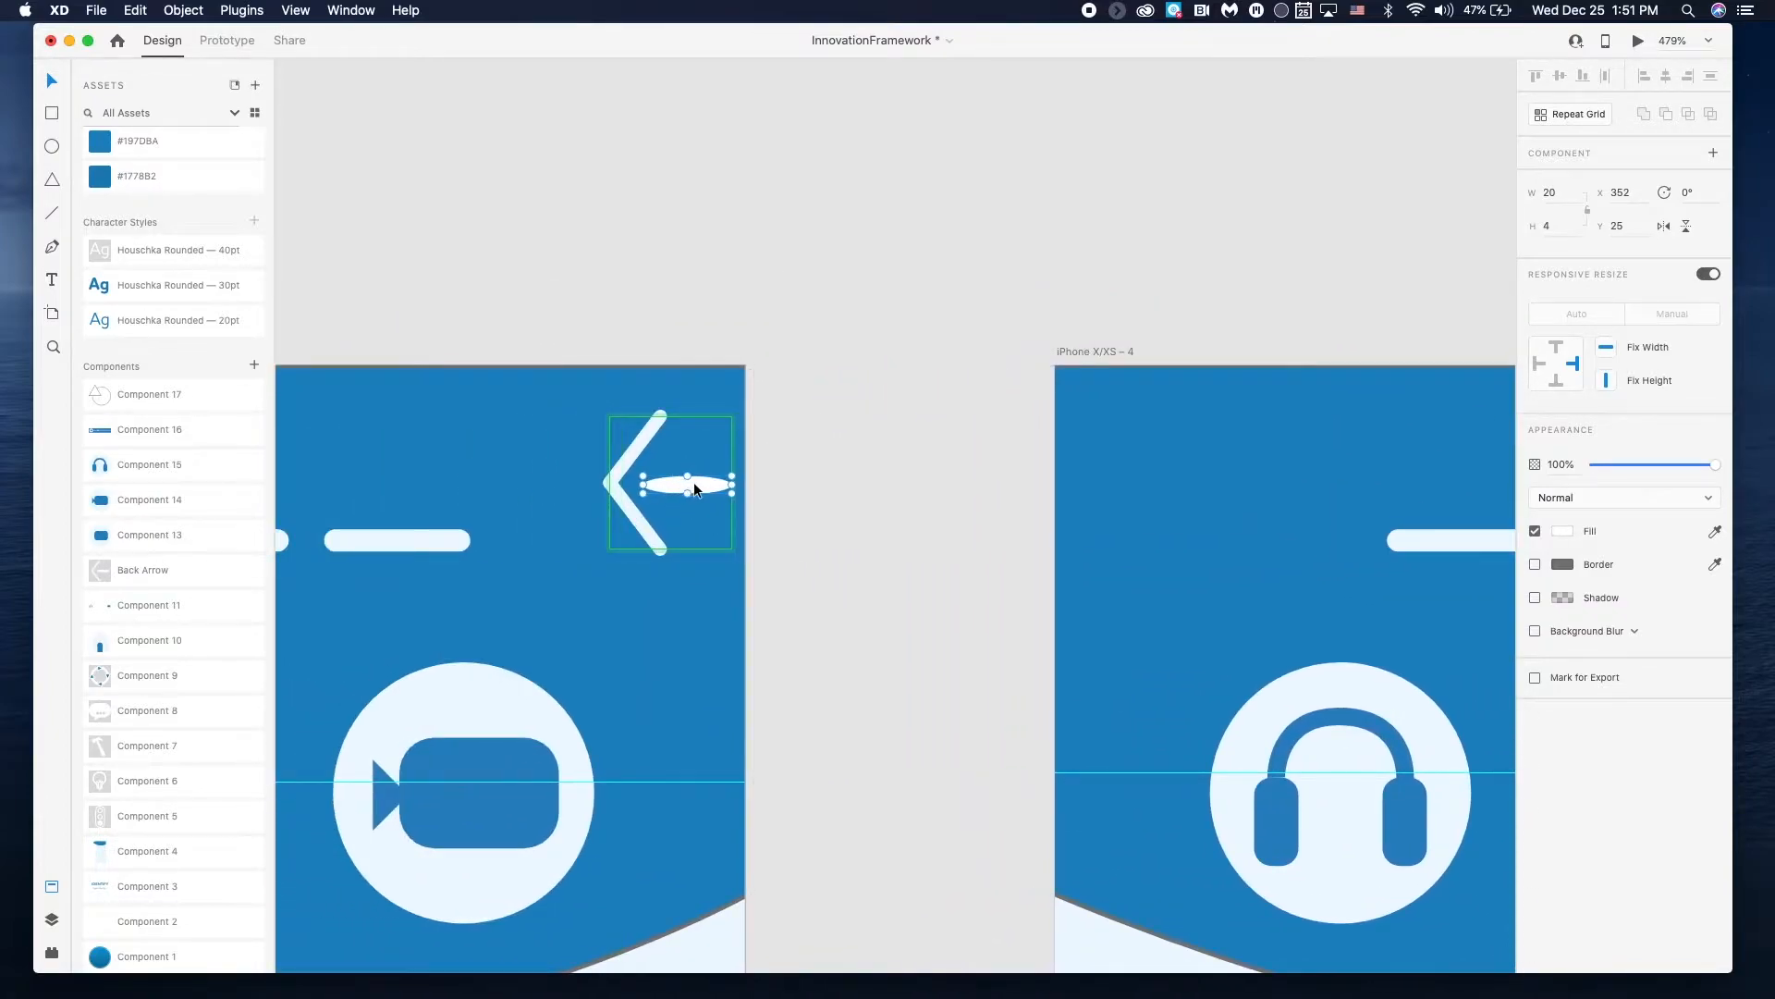
key(Delete)
click(902, 530)
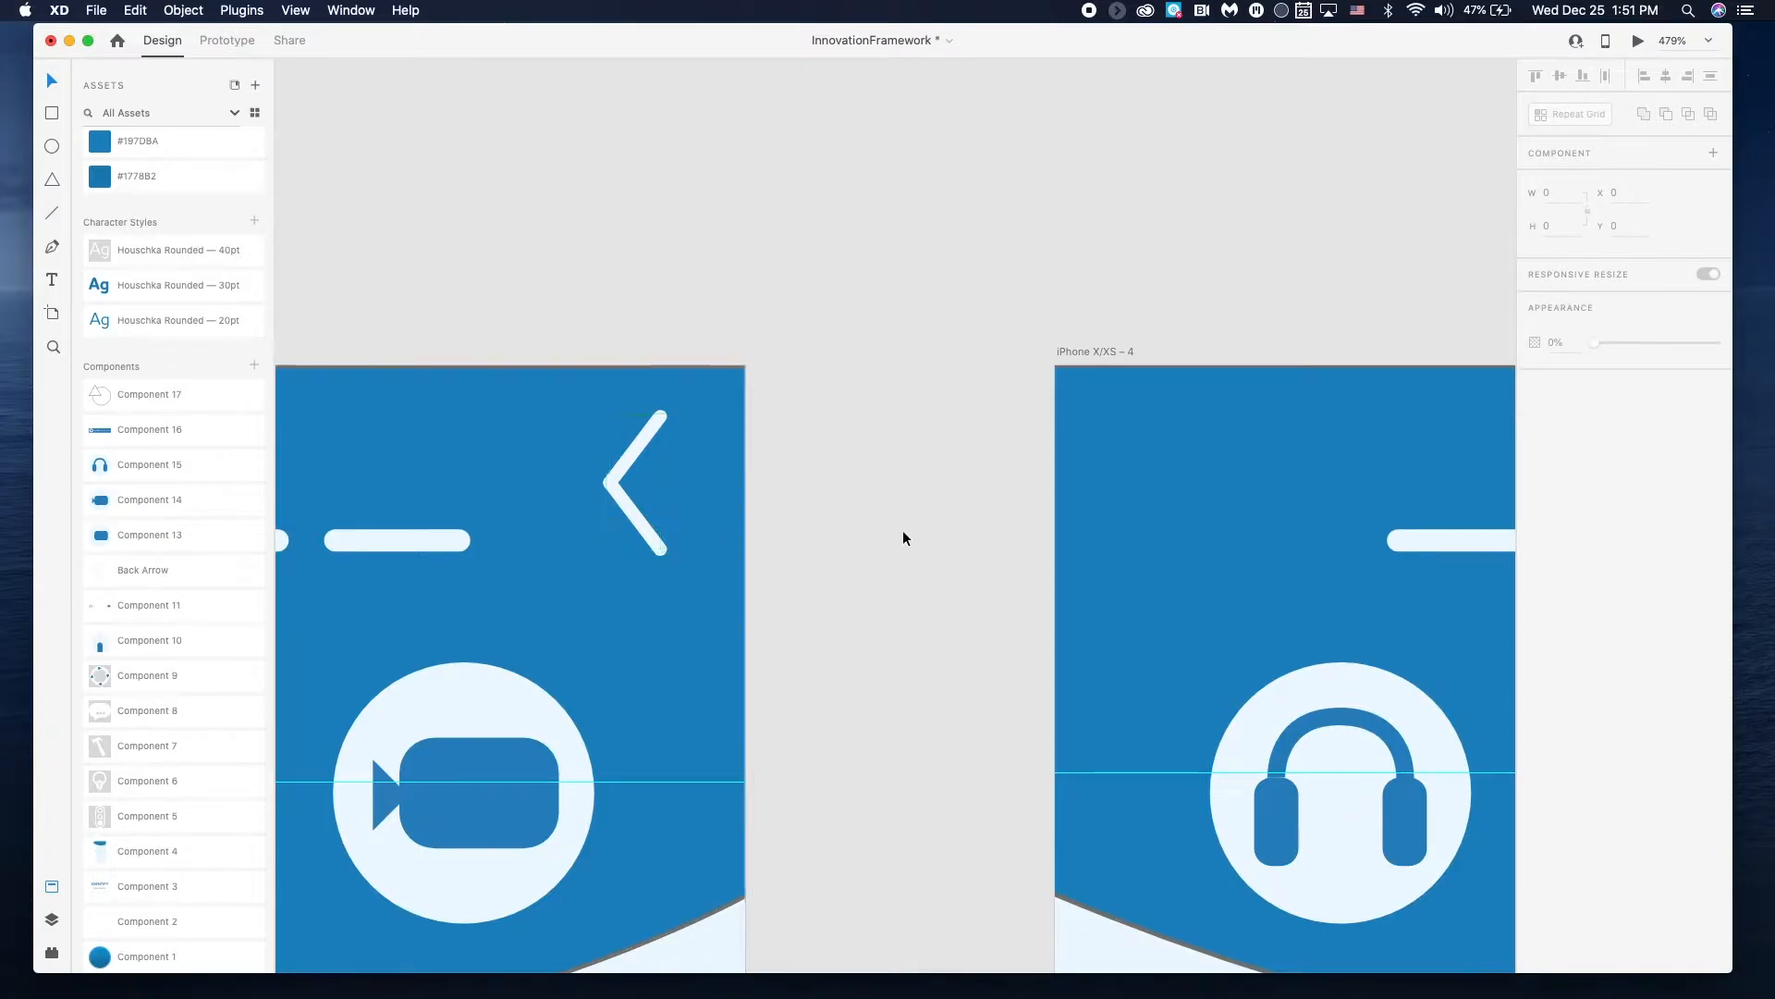
scroll(902, 529, down, 10)
scroll(903, 540, right, 5)
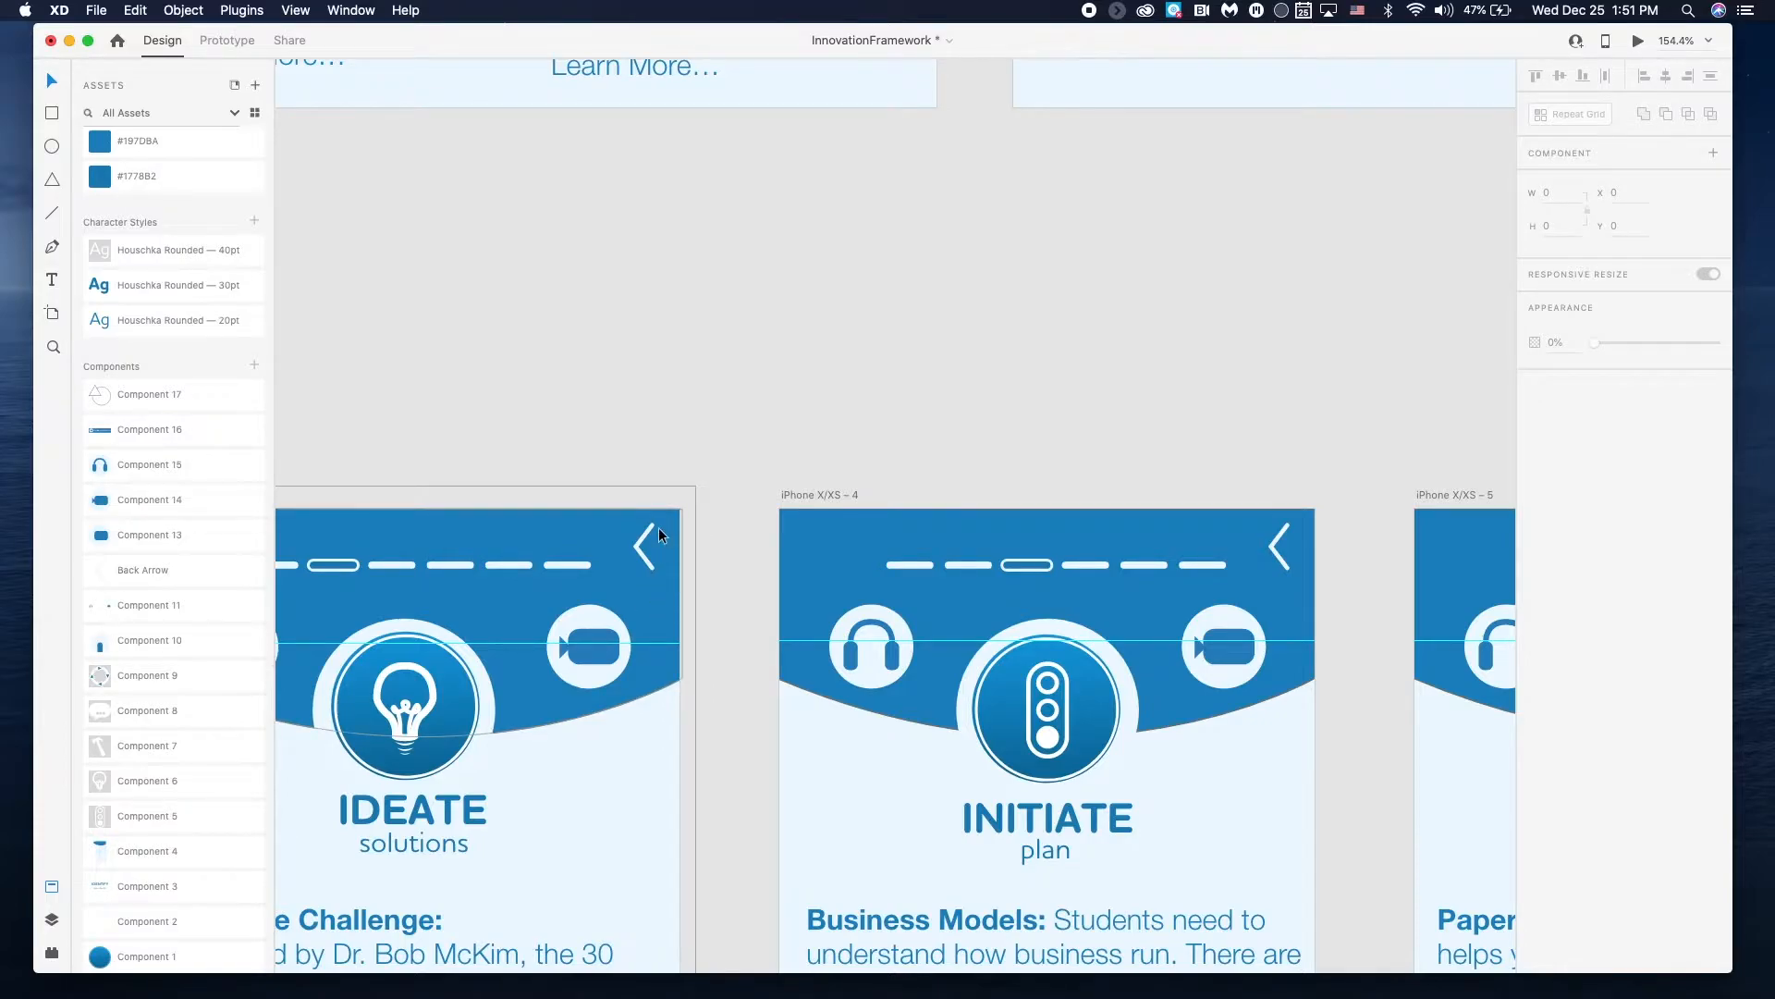
- Delete the old, wider back arrow from the header of the iPhone X/XS – 2 artboard
scroll(645, 568, left, 10)
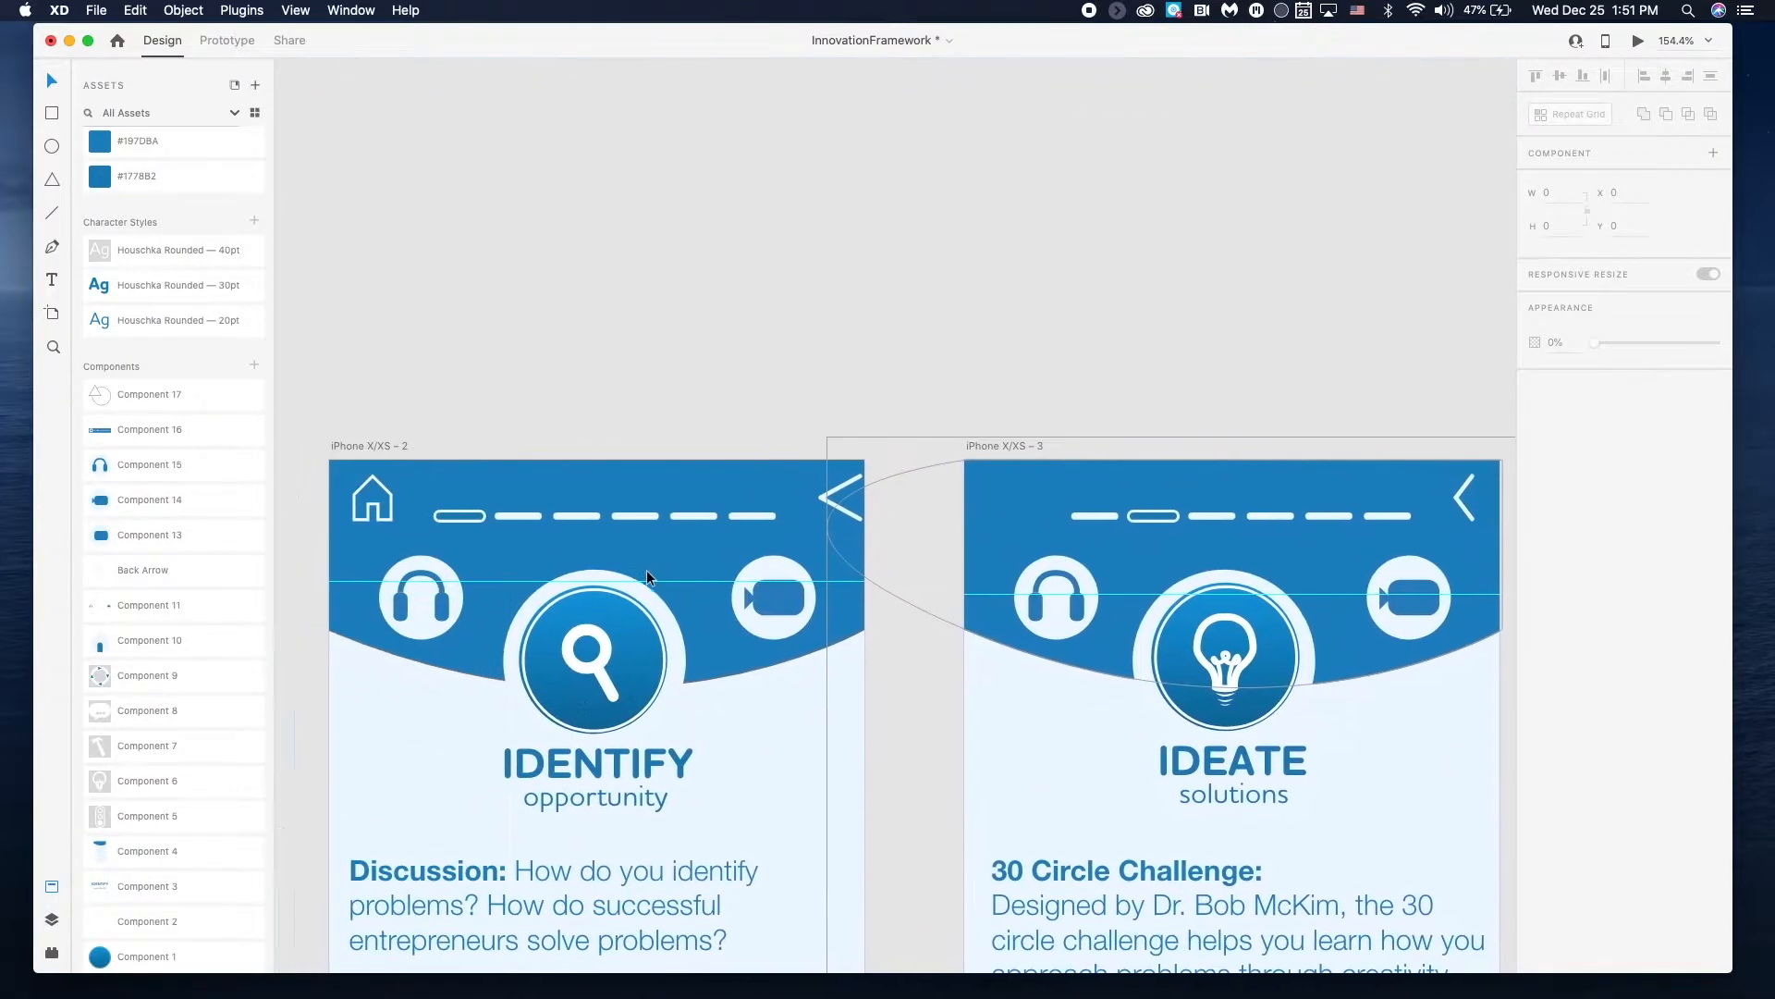
click(638, 494)
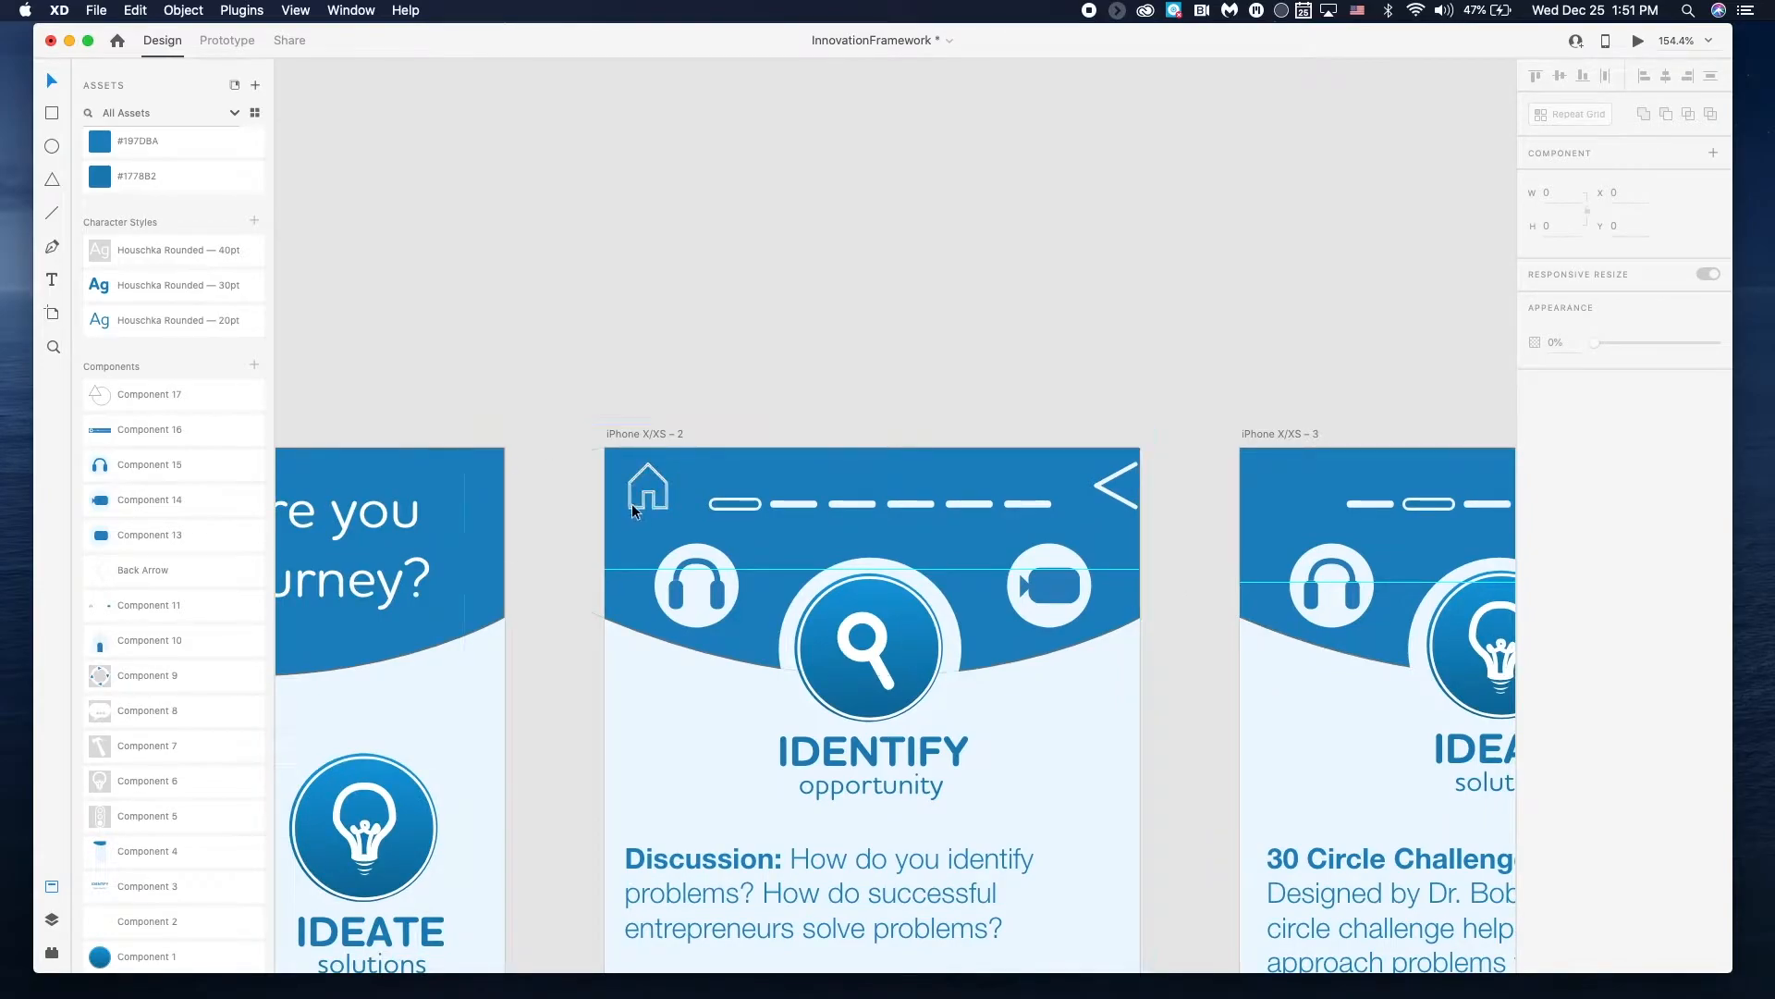
scroll(1053, 475, right, 10)
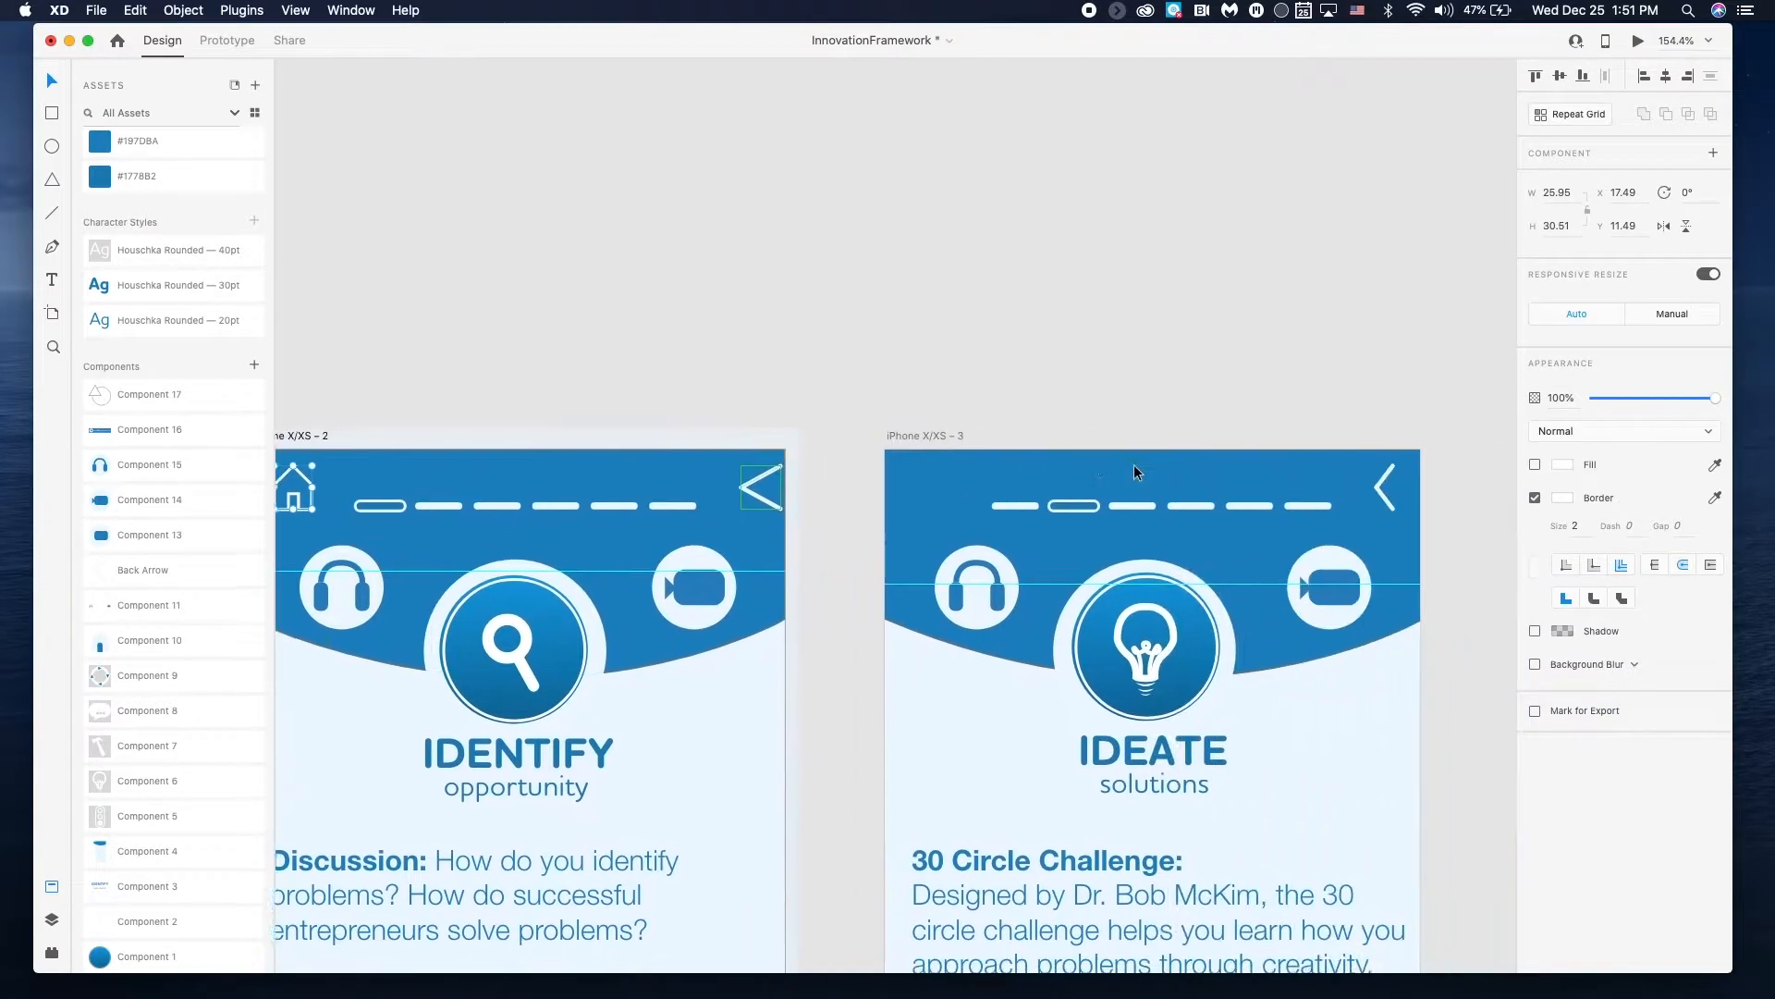
click(729, 503)
key(Delete)
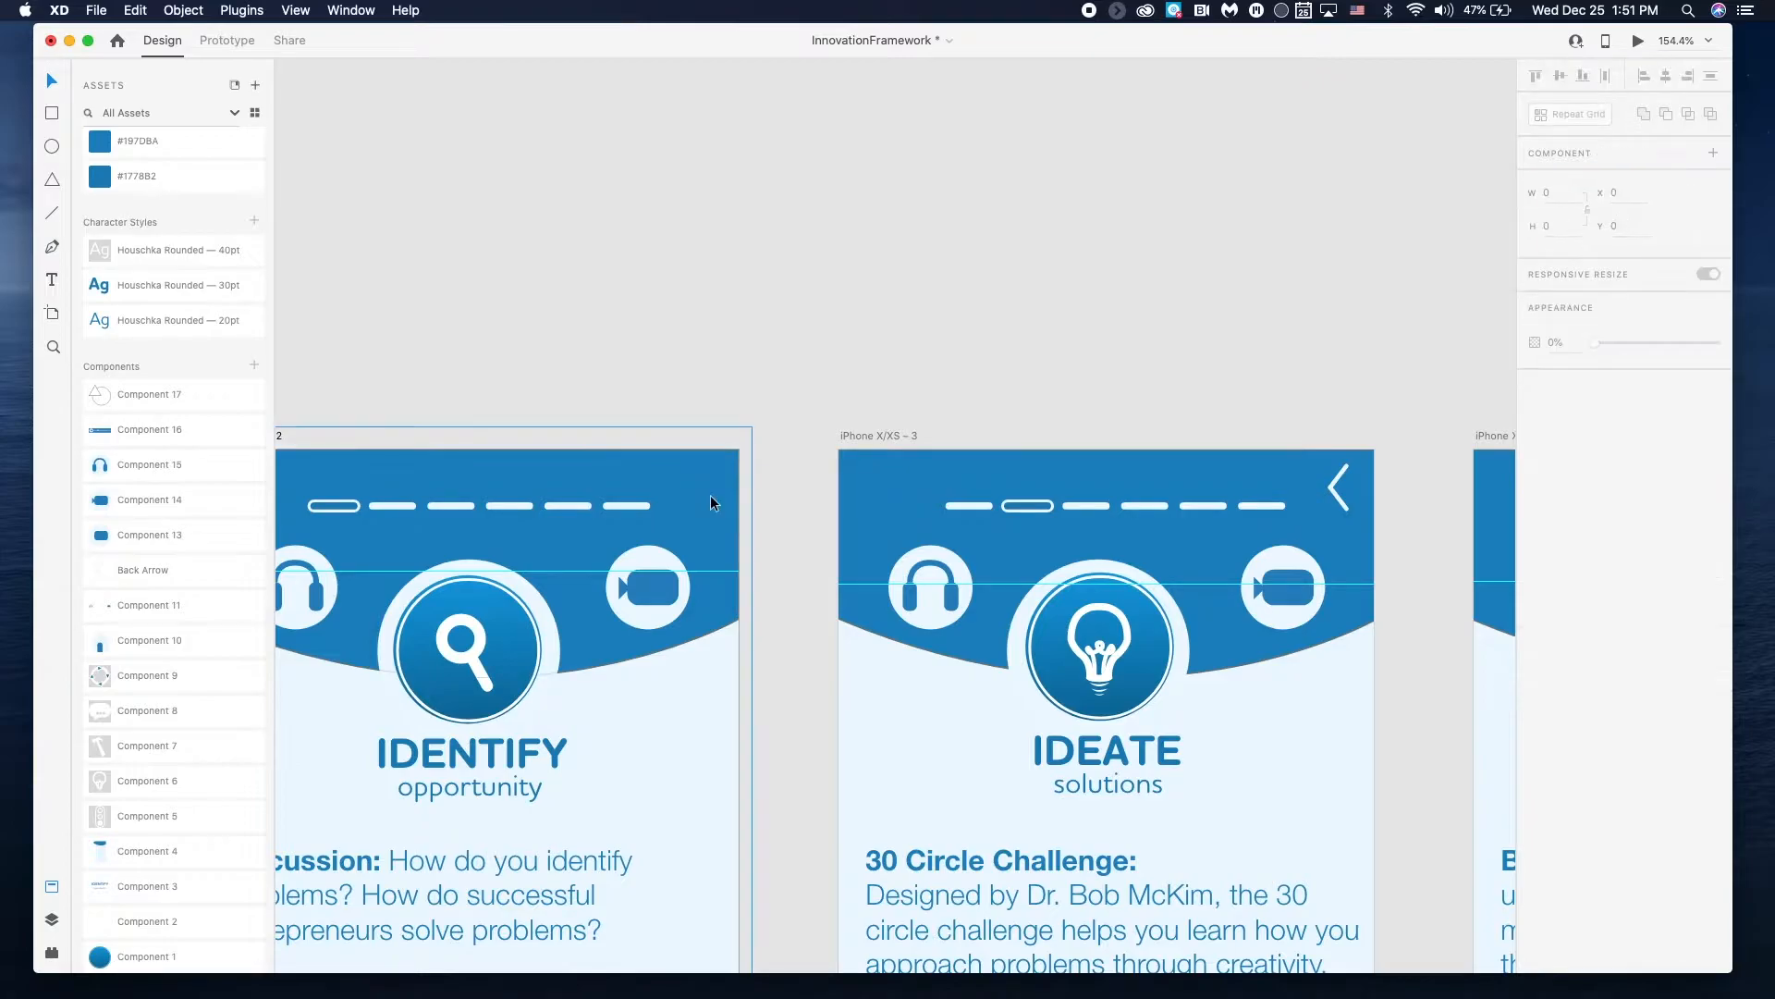
- Copy the master back arrow from iPhone X/XS – 3 and paste it as an instance onto iPhone X/XS – 2
click(1337, 492)
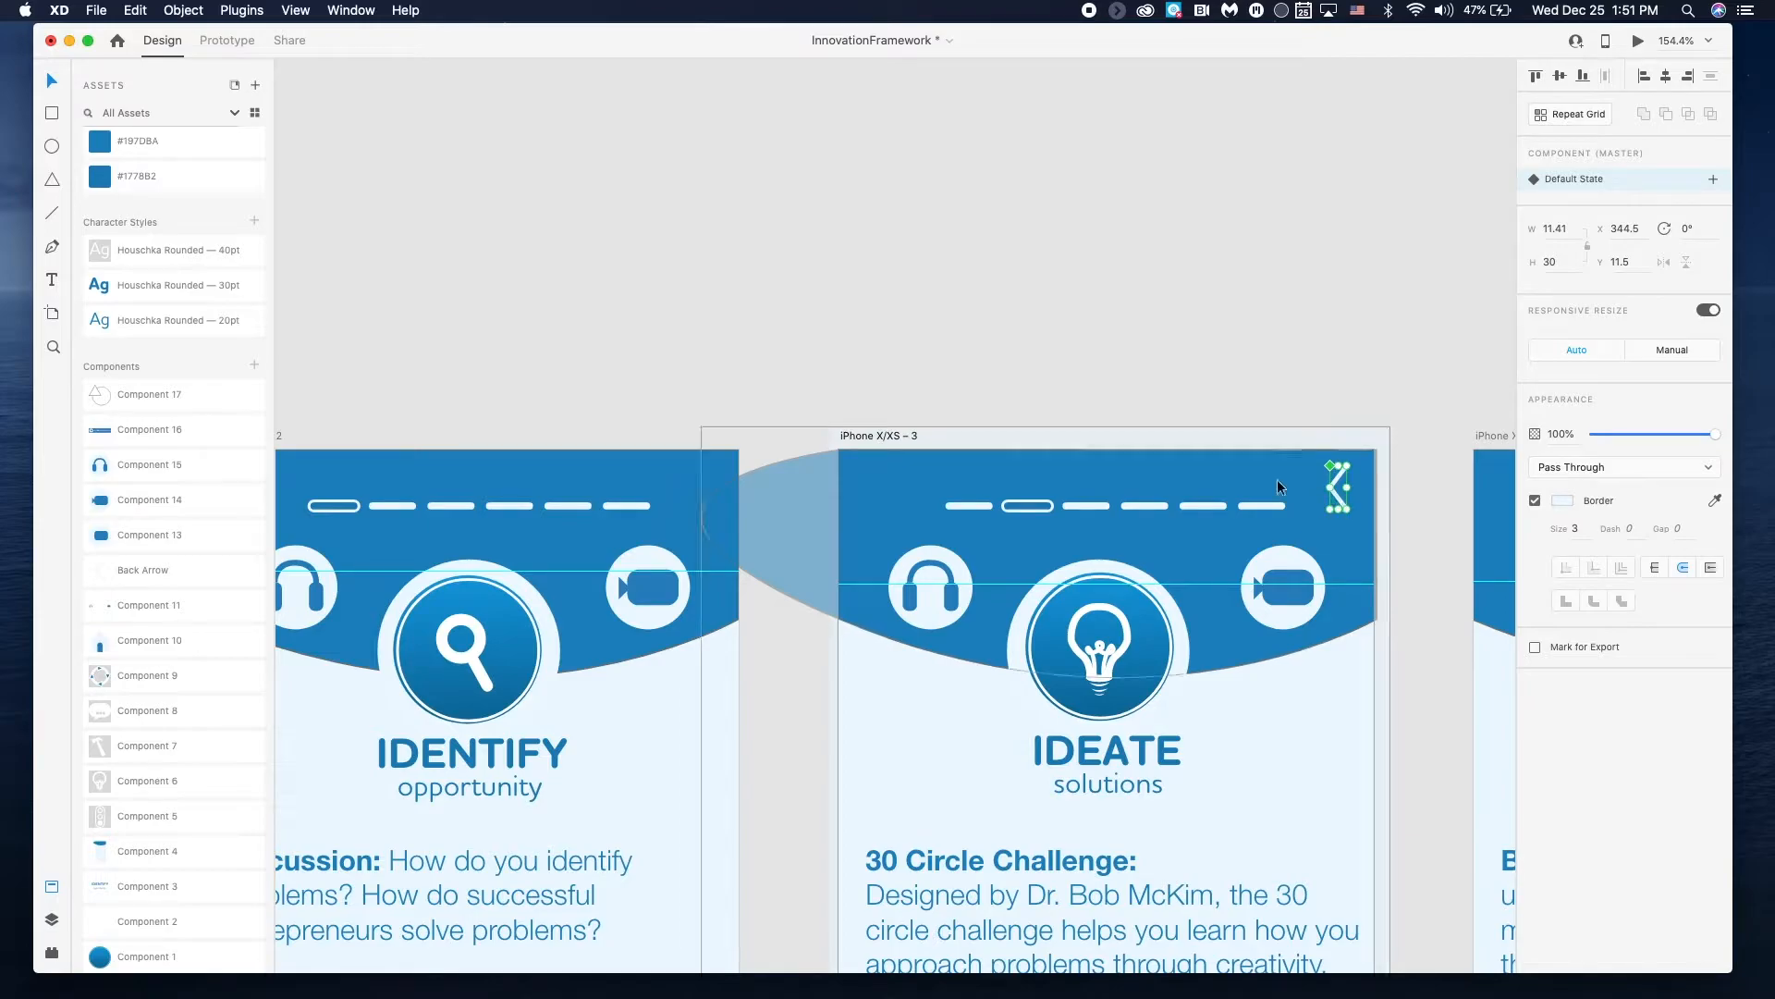
click(677, 479)
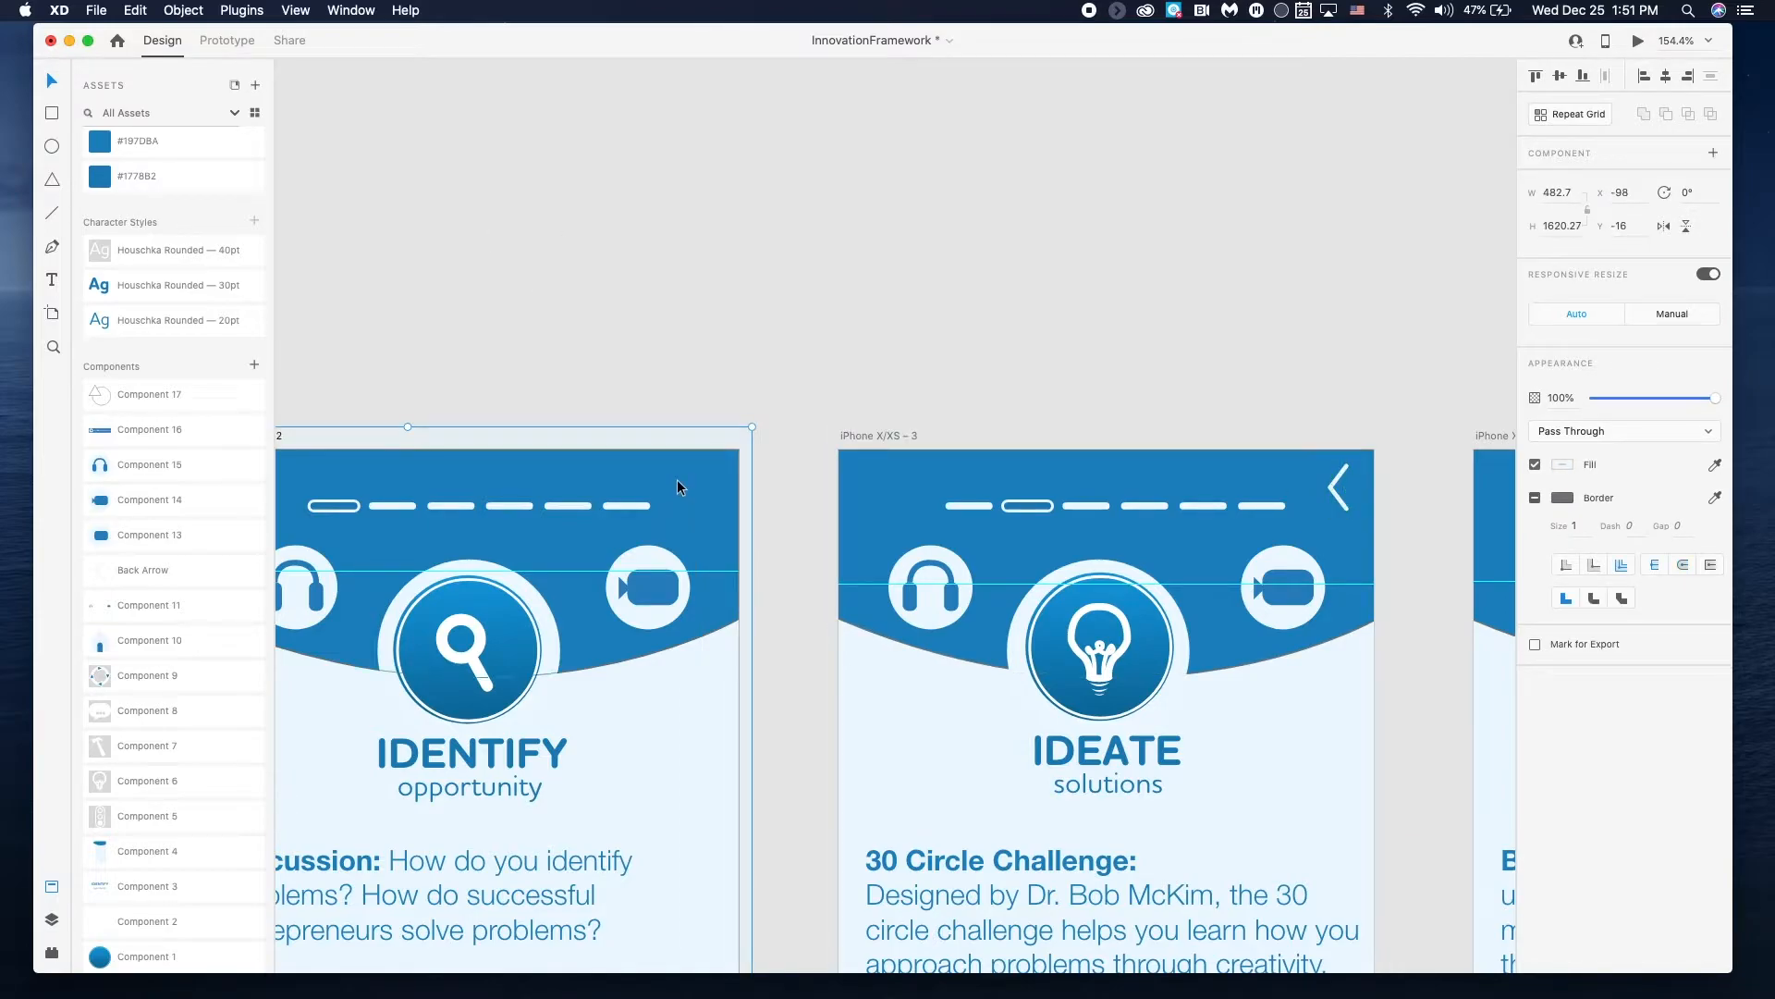
key(cmd+v)
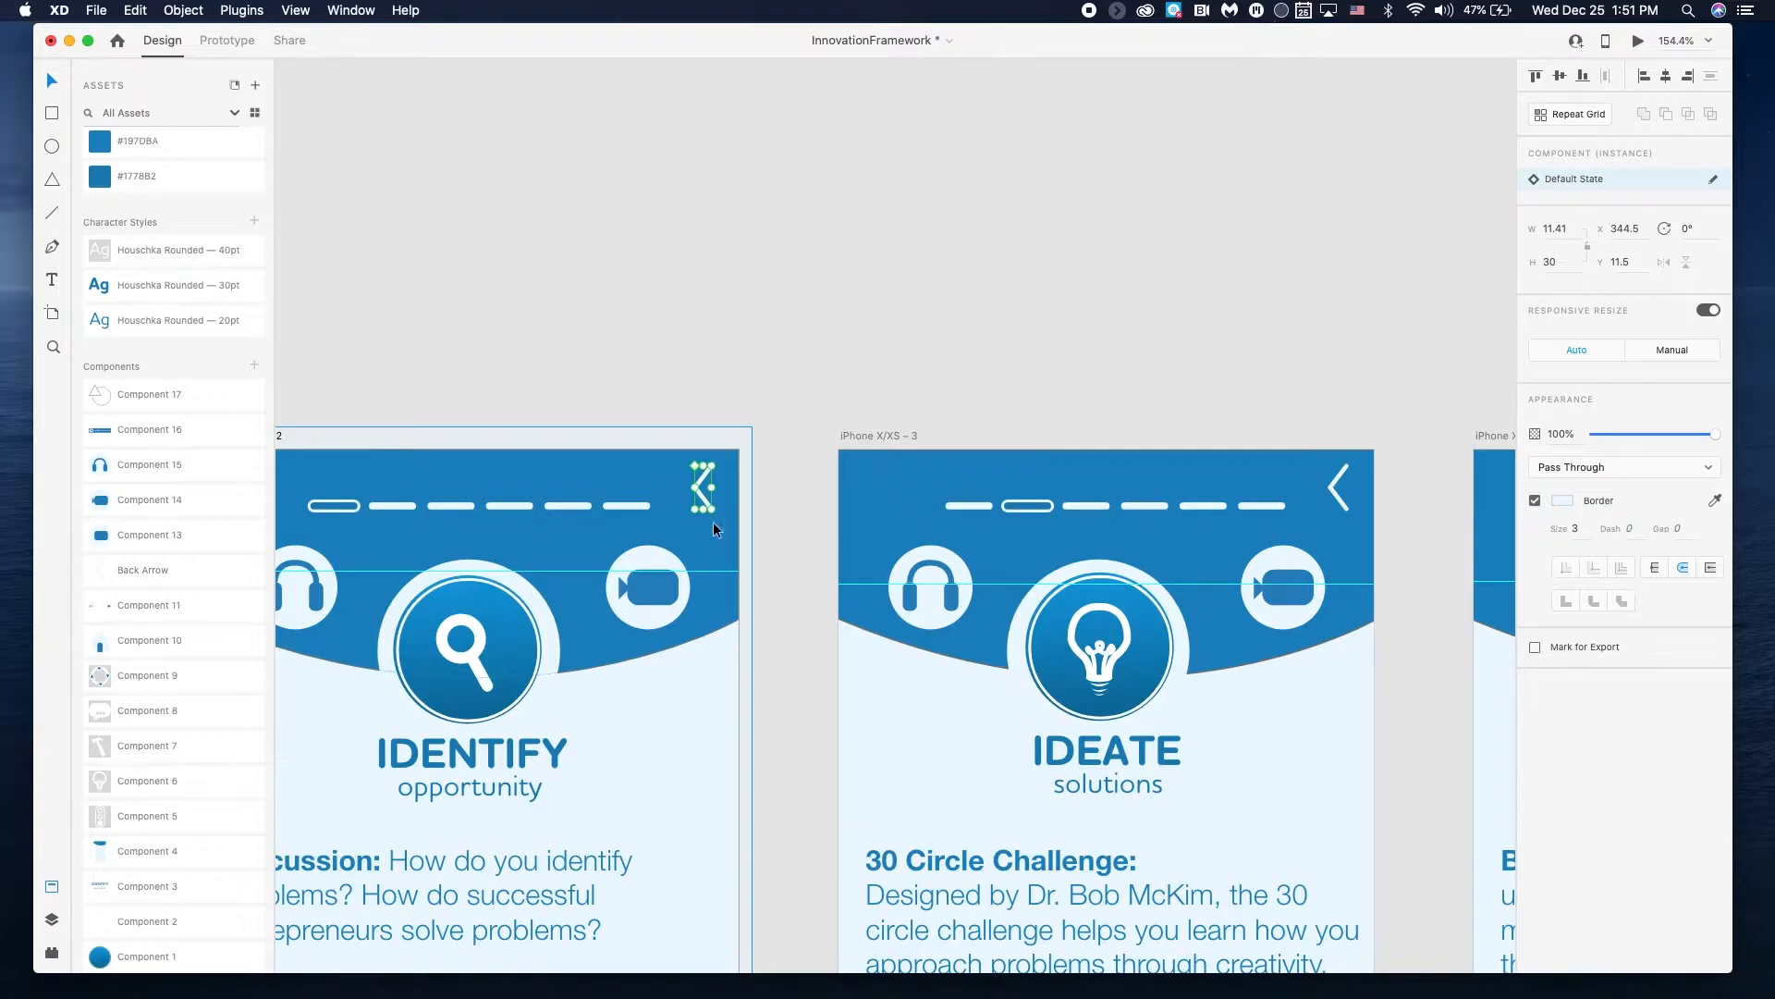
- Turn the home icon in the header of iPhone X/XS – 2 into a component
scroll(696, 501, left, 5)
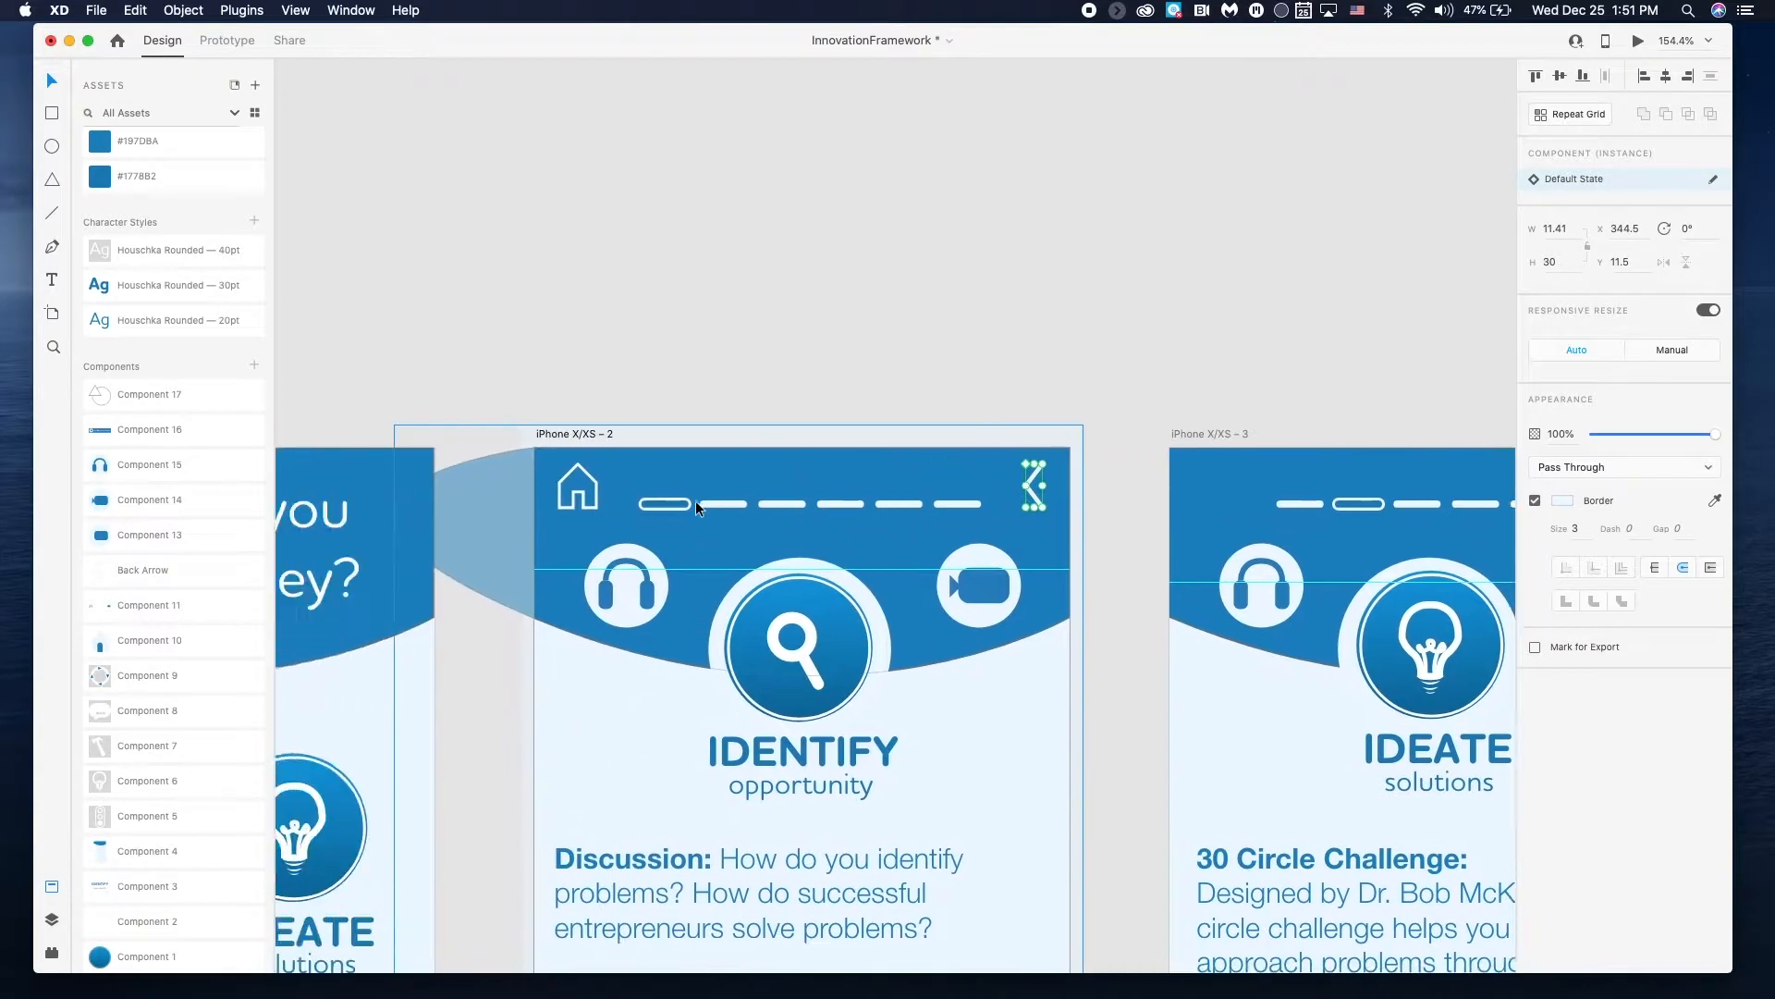
click(696, 501)
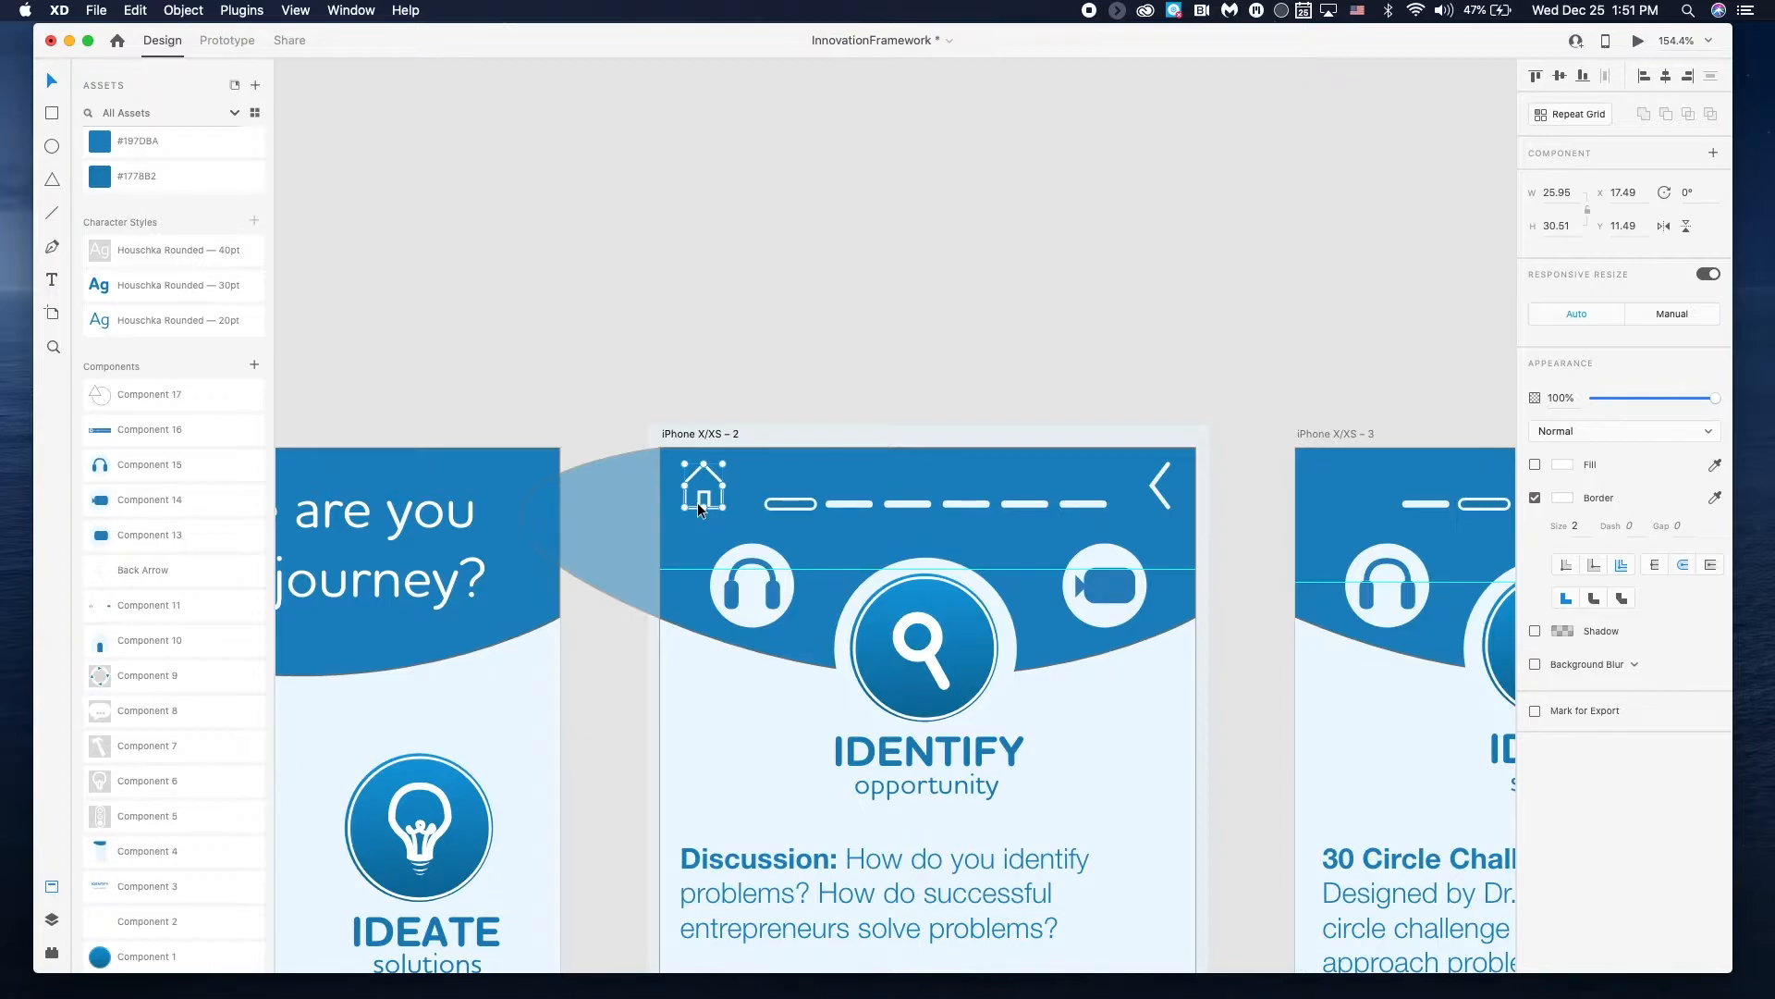
right_click(700, 509)
click(768, 352)
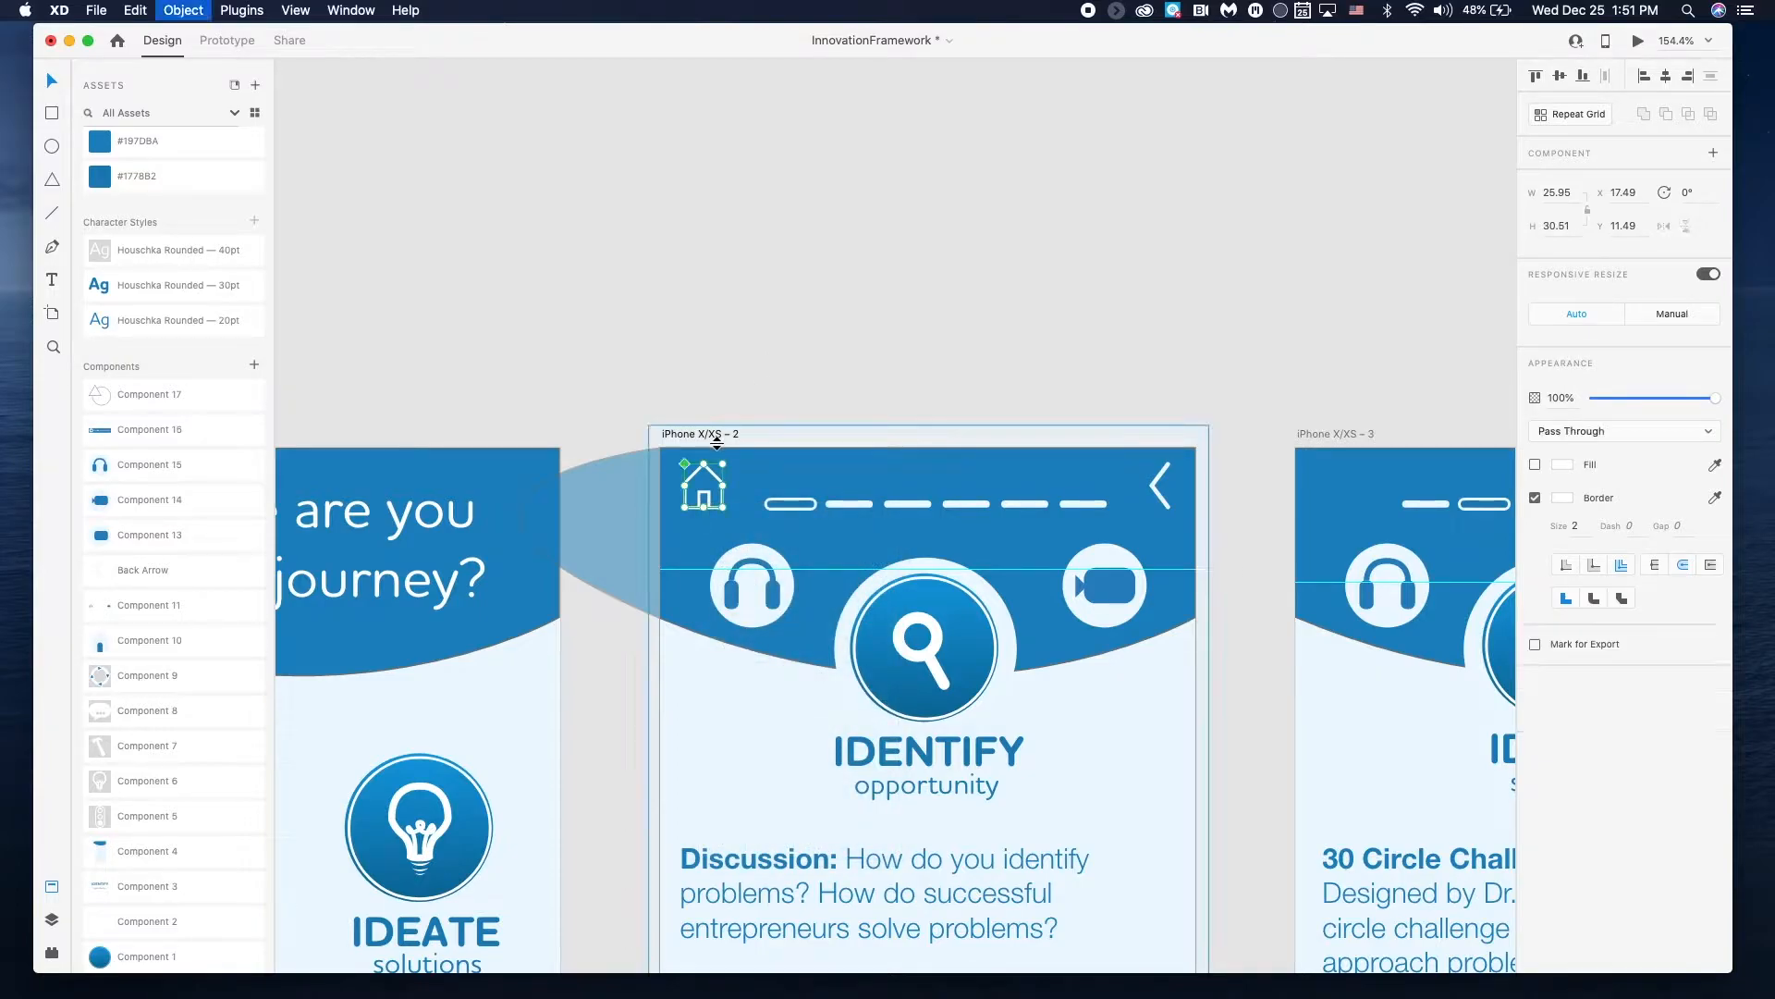
key(super+k)
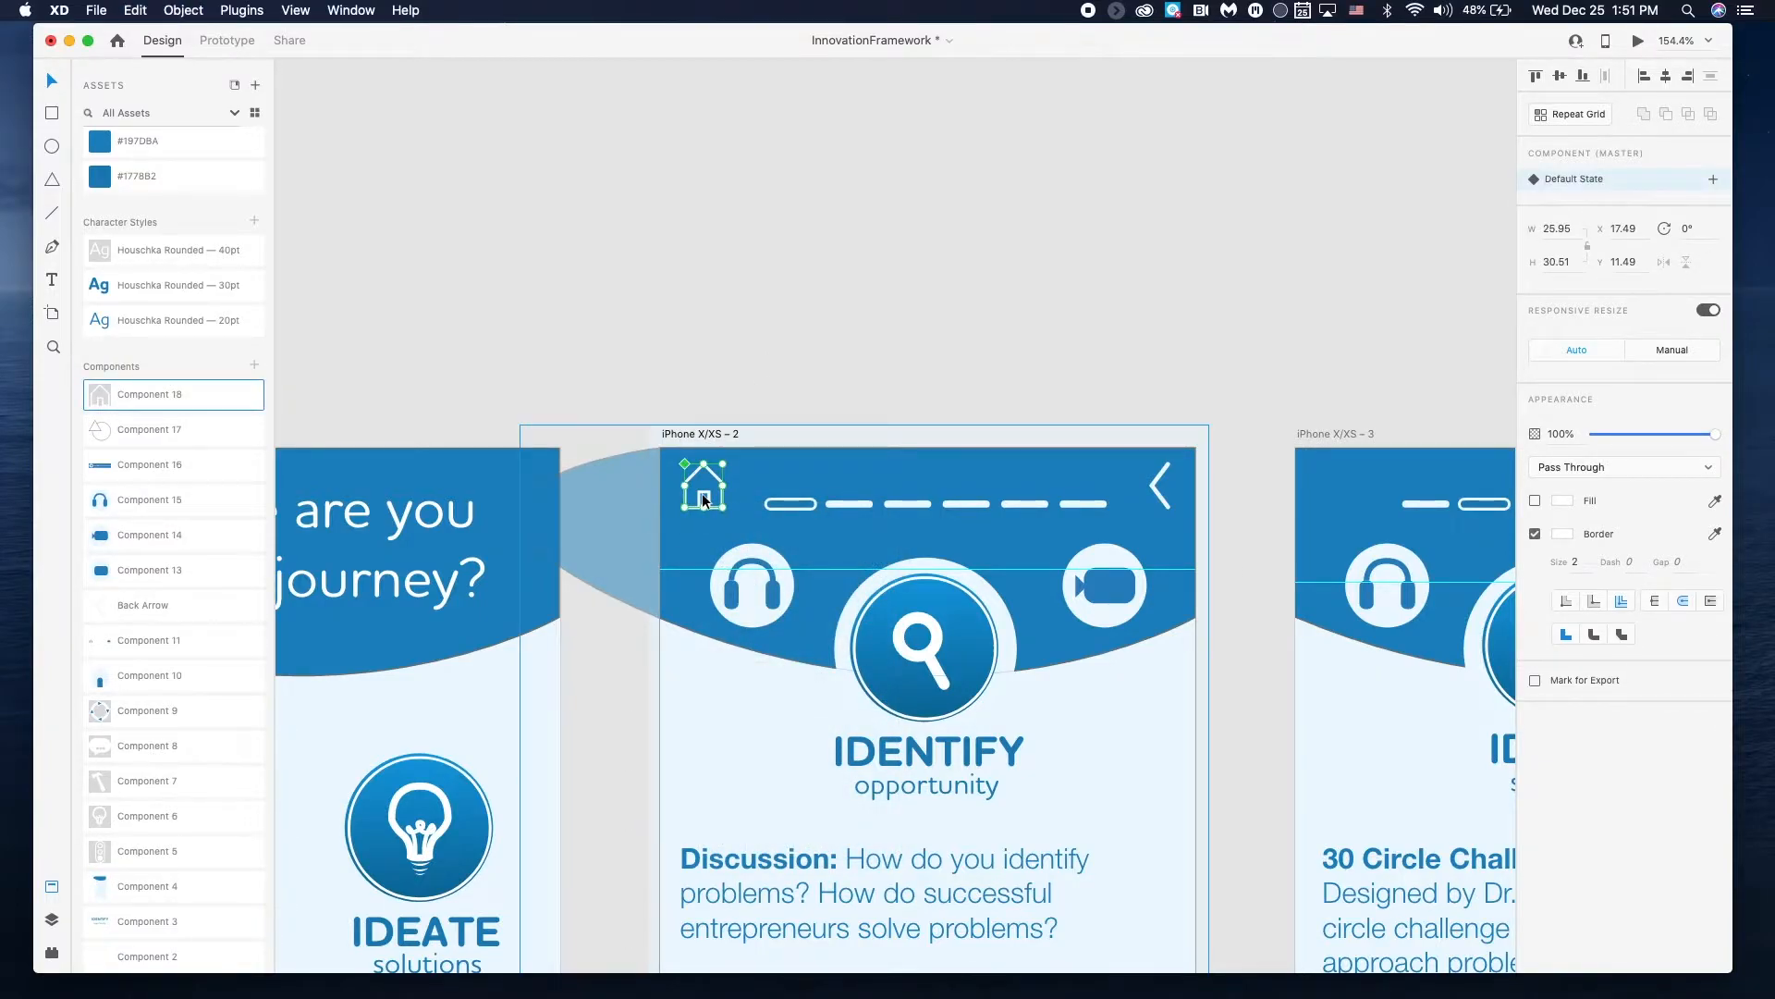
- Paste instances of the home icon component onto the iPhone X/XS – 3, – 4 and – 5 artboards
scroll(747, 494, right, 6)
click(828, 509)
key(super+v)
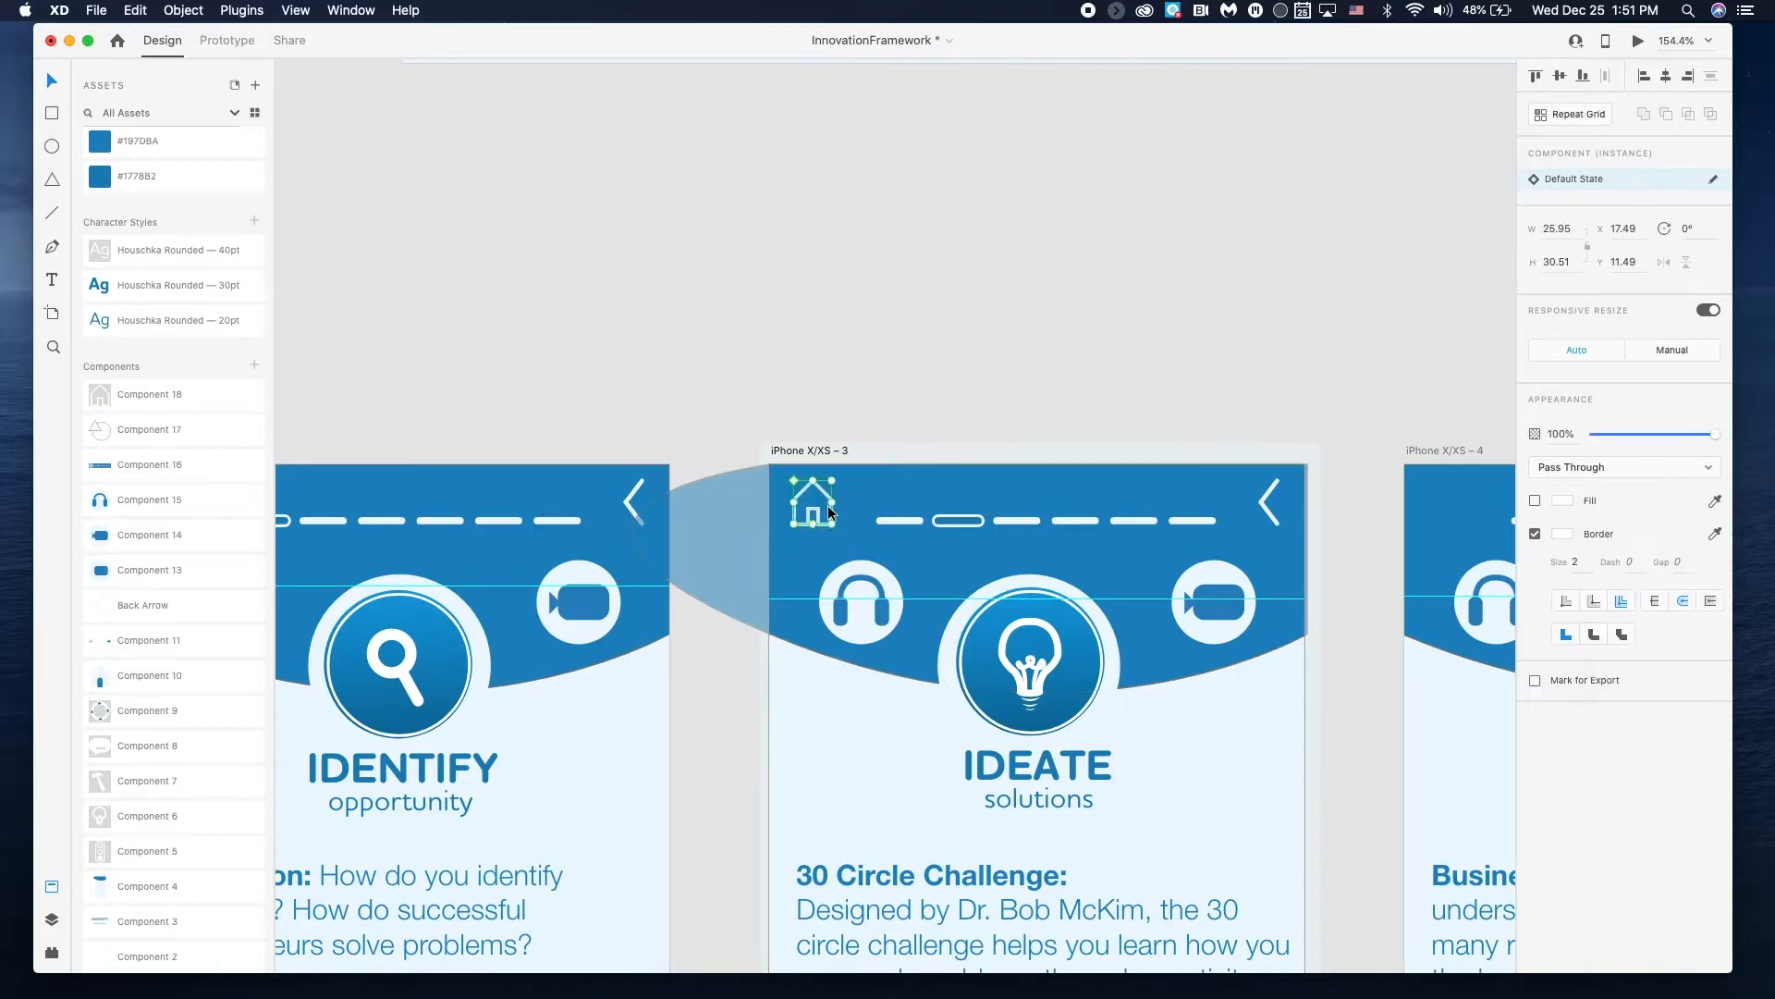
scroll(829, 505, right, 6)
click(797, 496)
key(super+v)
click(1369, 507)
key(super+v)
- Paste instances of the home icon component onto the iPhone X/XS – 6 and – 7 artboards
scroll(1368, 507, right, 10)
scroll(1369, 506, left, 2)
scroll(1369, 506, left, 6)
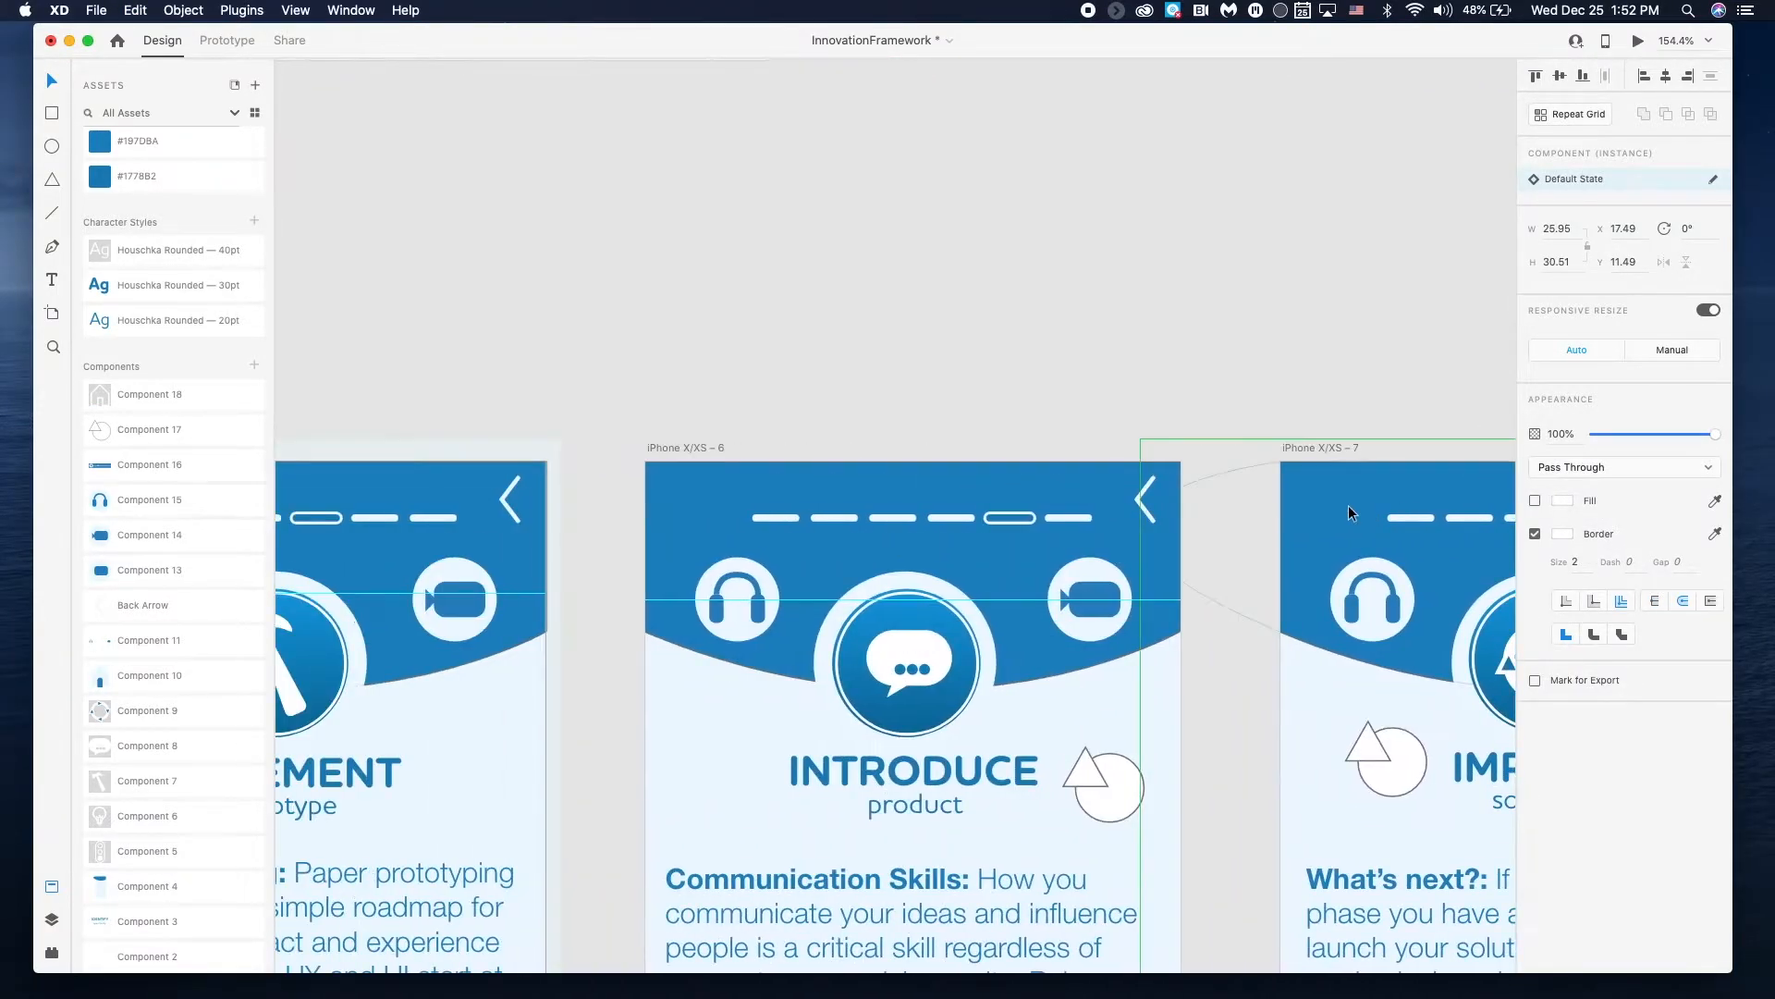
click(694, 503)
key(super+v)
click(1349, 478)
key(super+v)
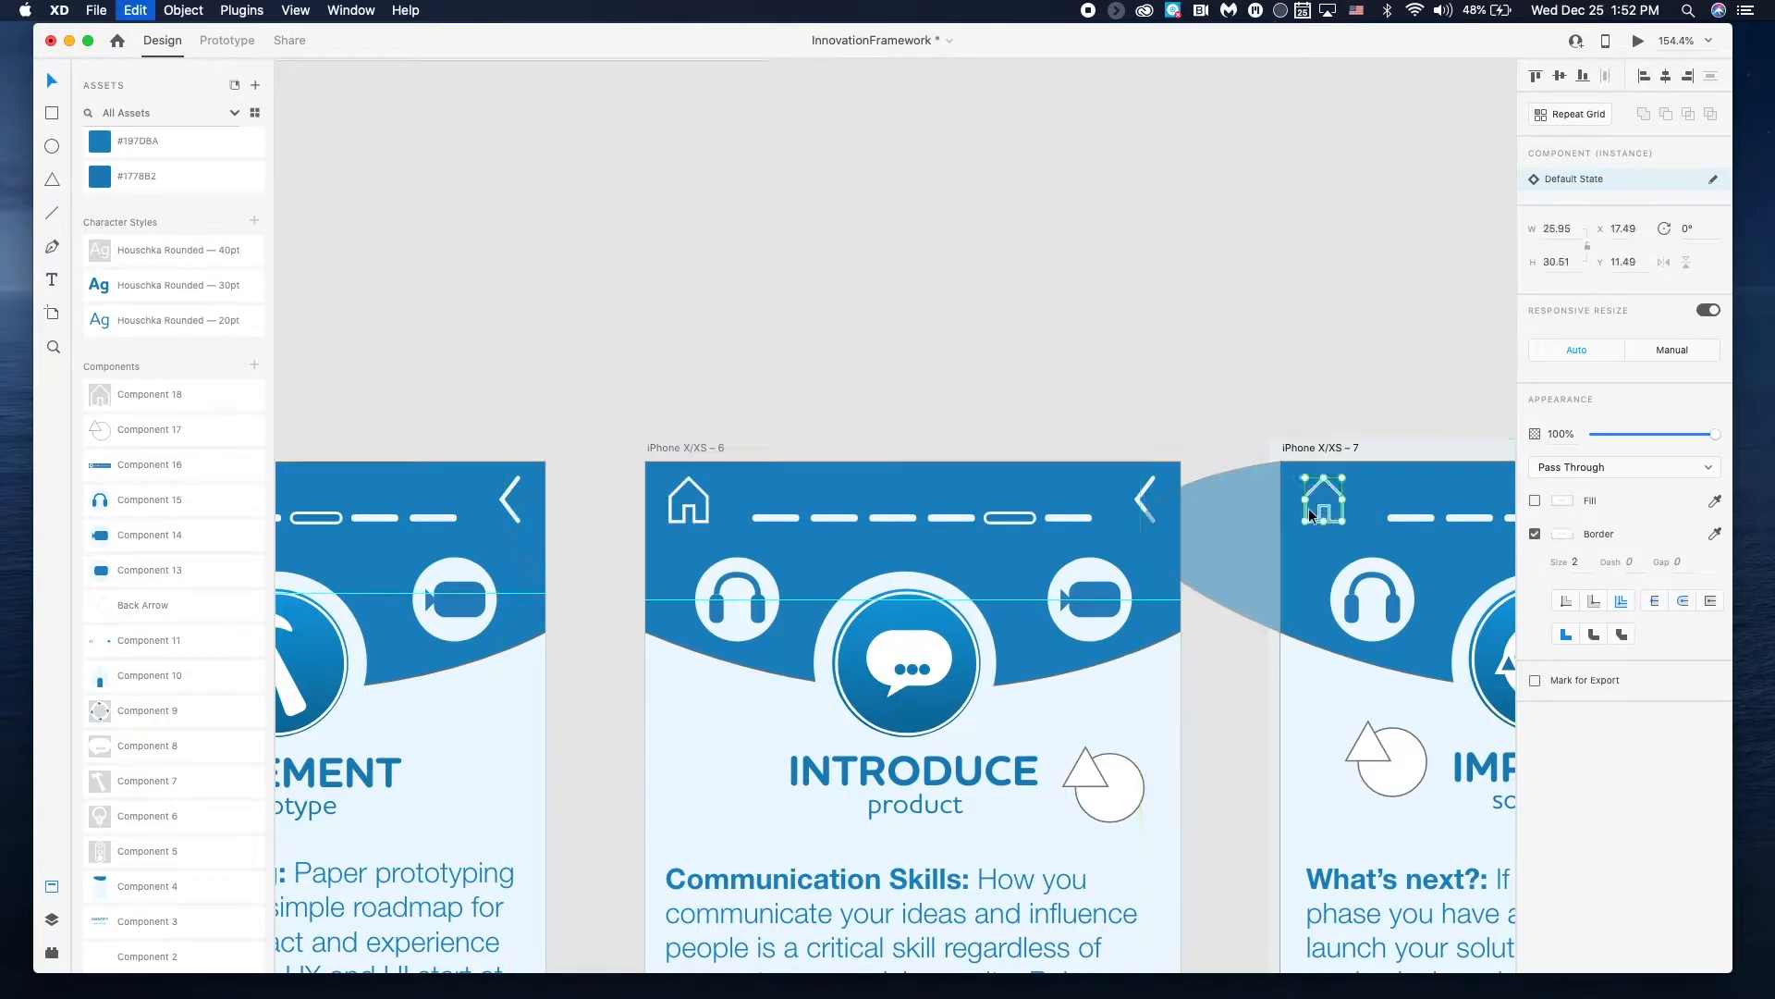
- Select the home icon instance on iPhone X/XS – 3 and go to its master component for editing
scroll(542, 212, left, 10)
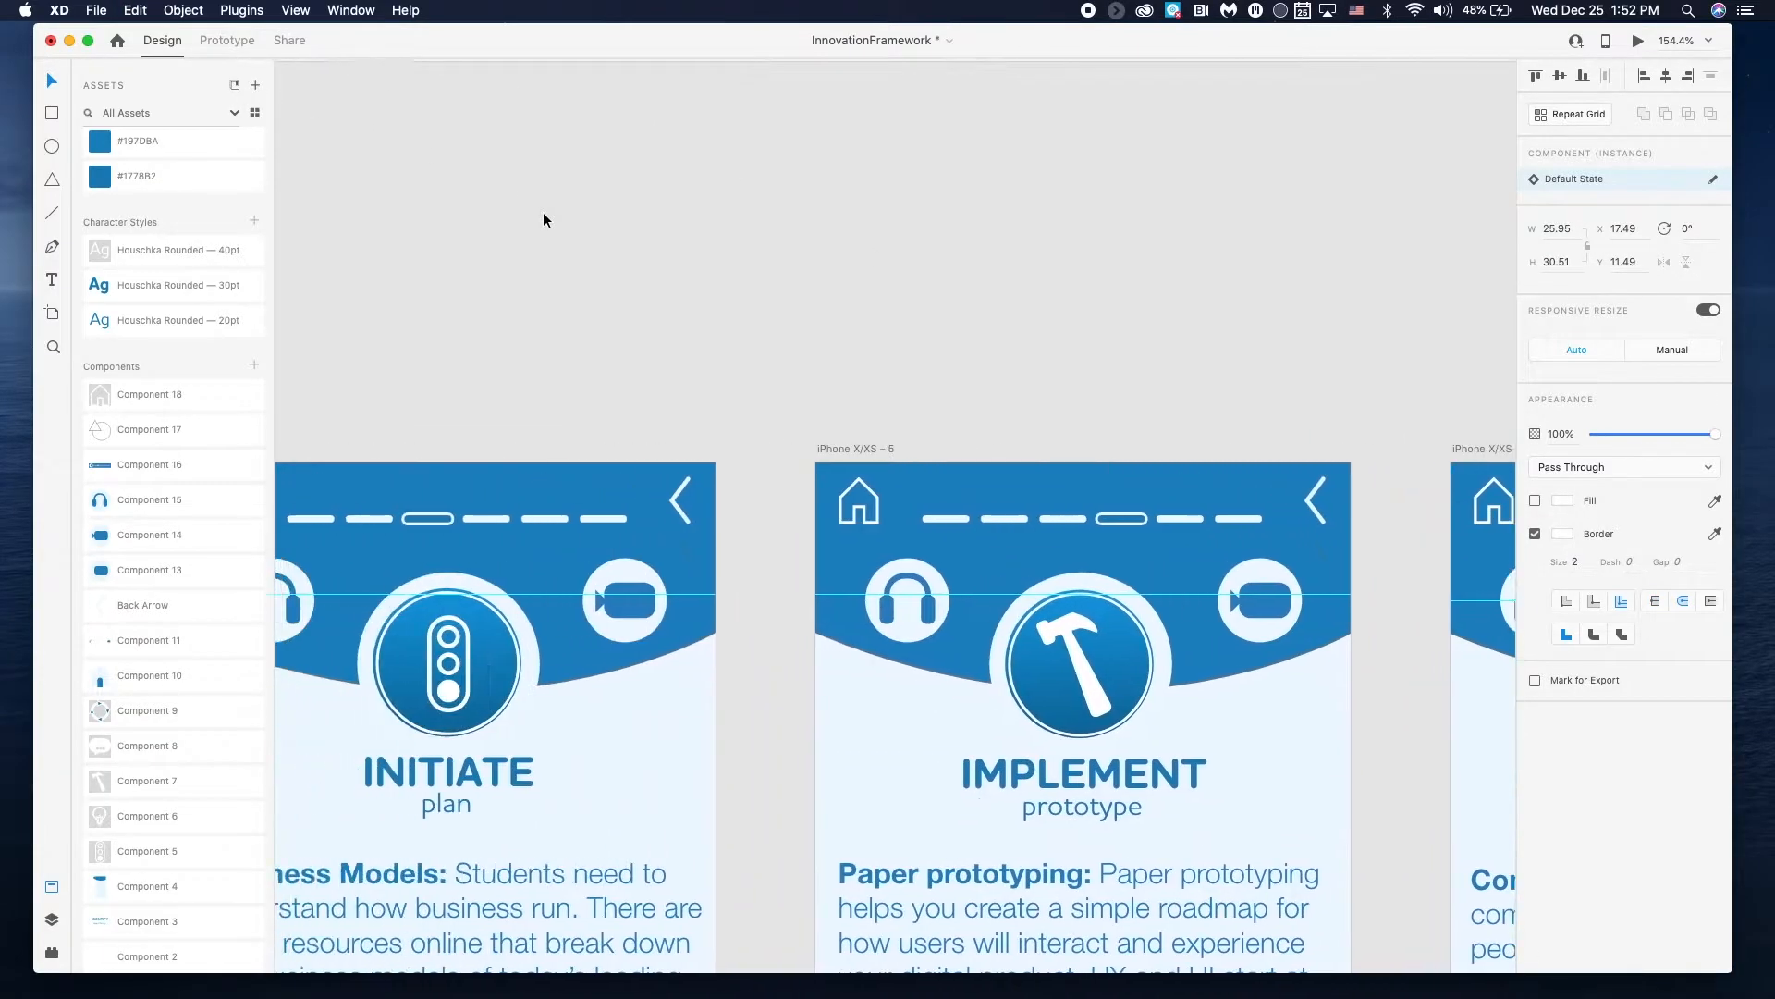
scroll(541, 212, down, 5)
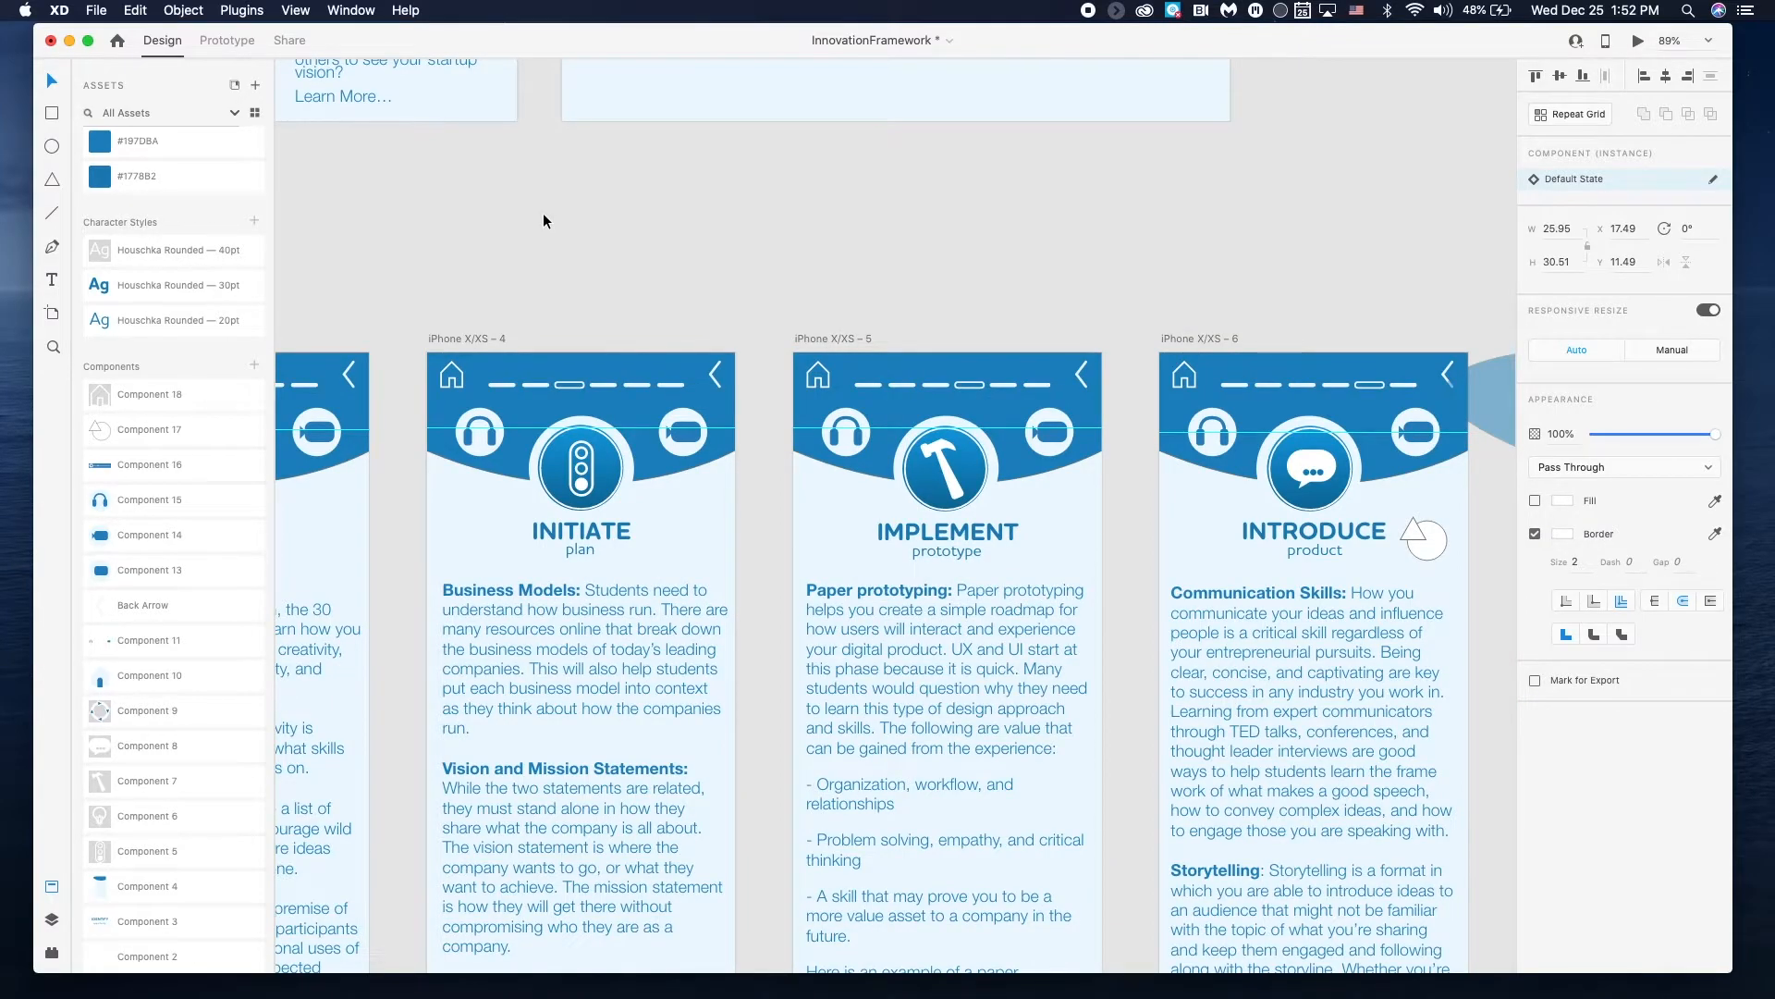
scroll(544, 218, left, 12)
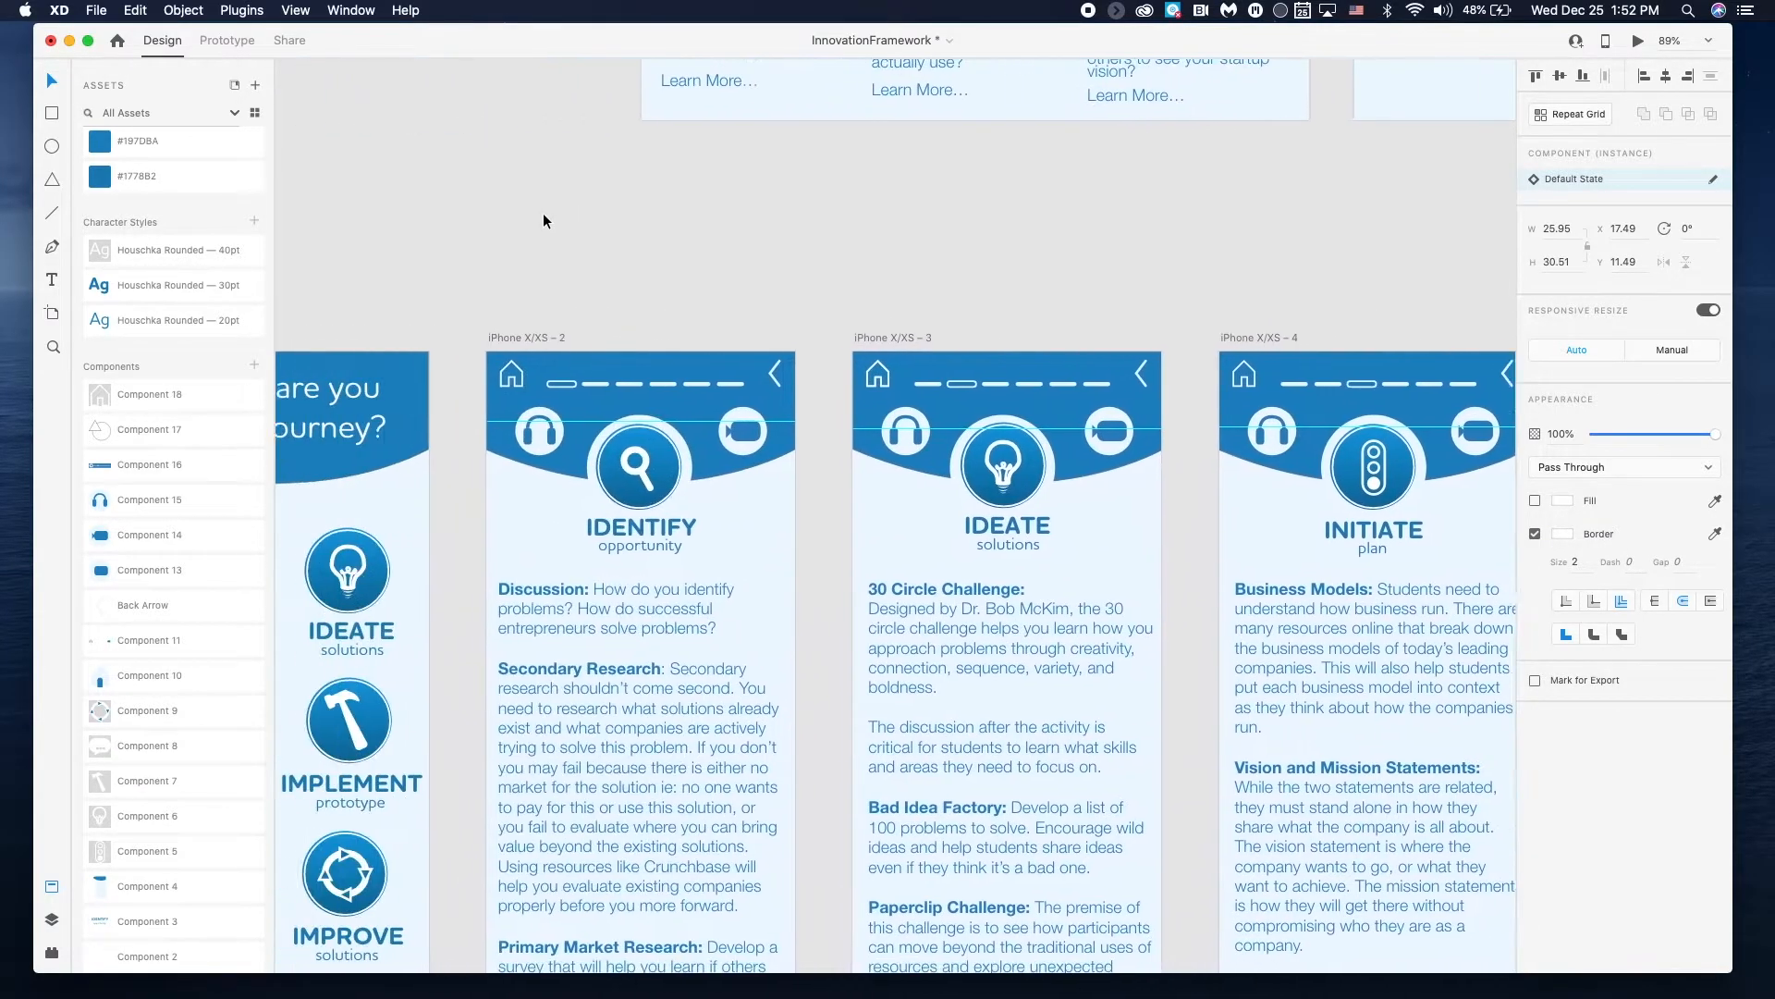
scroll(544, 218, right, 8)
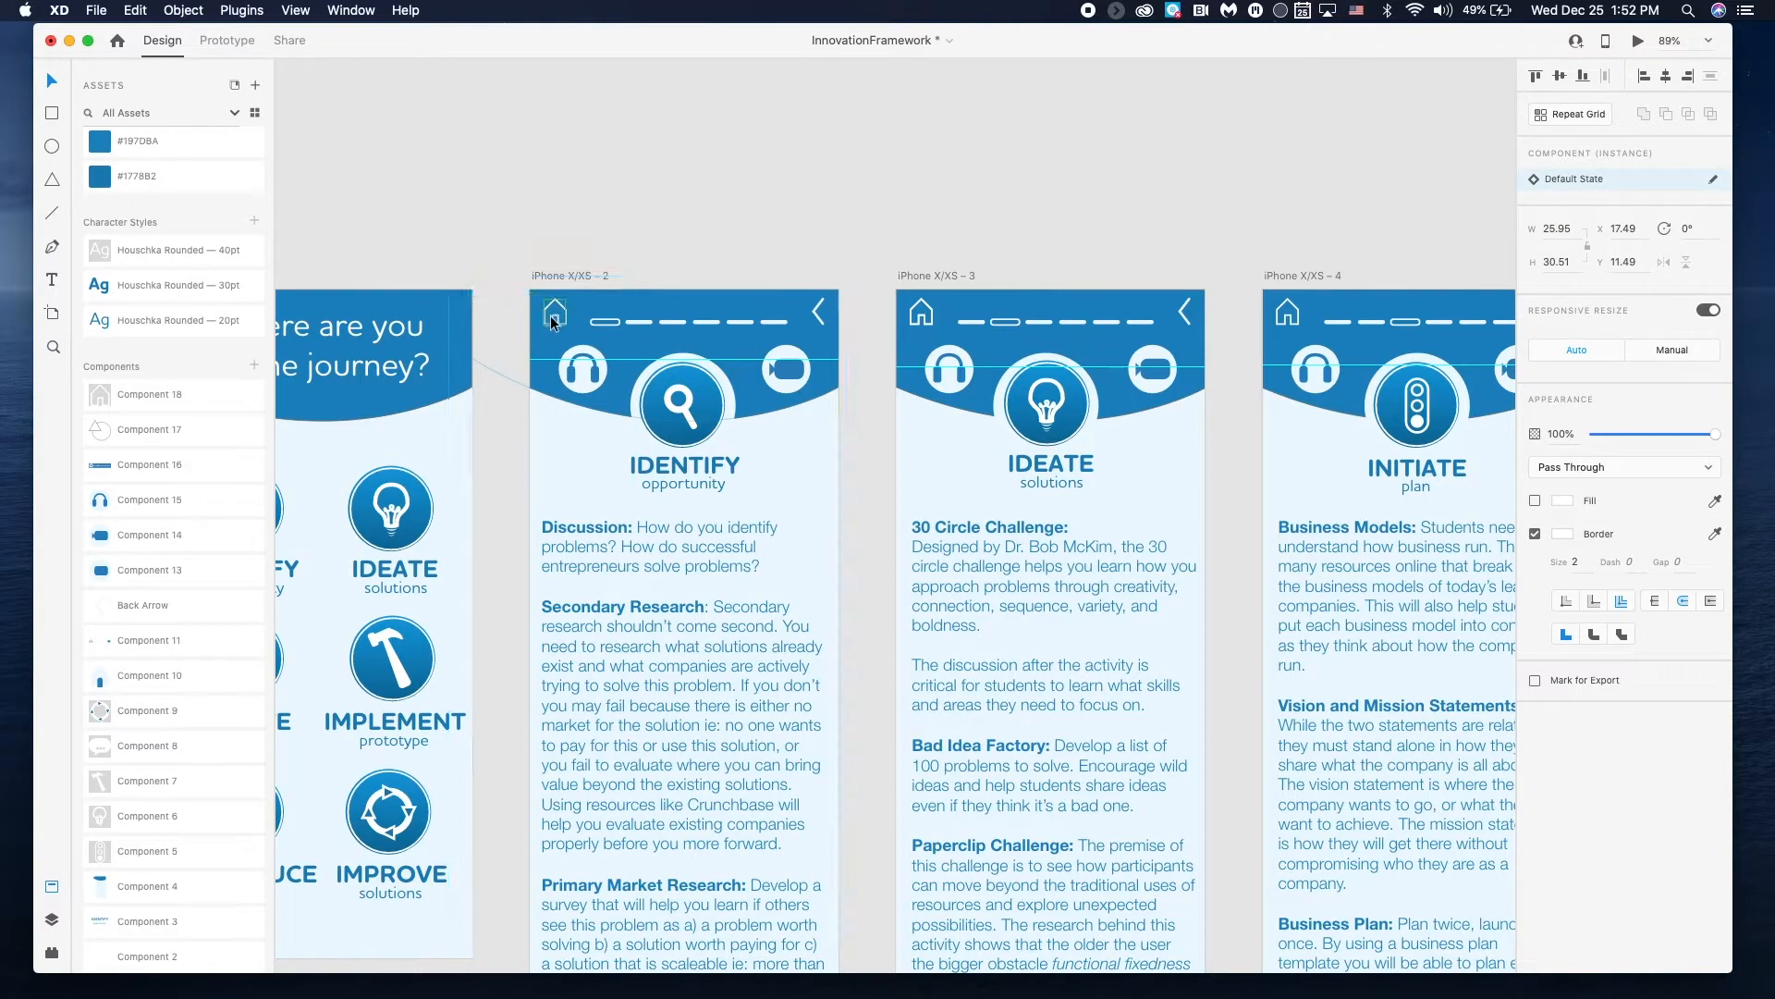
scroll(553, 318, up, 5)
scroll(818, 316, right, 10)
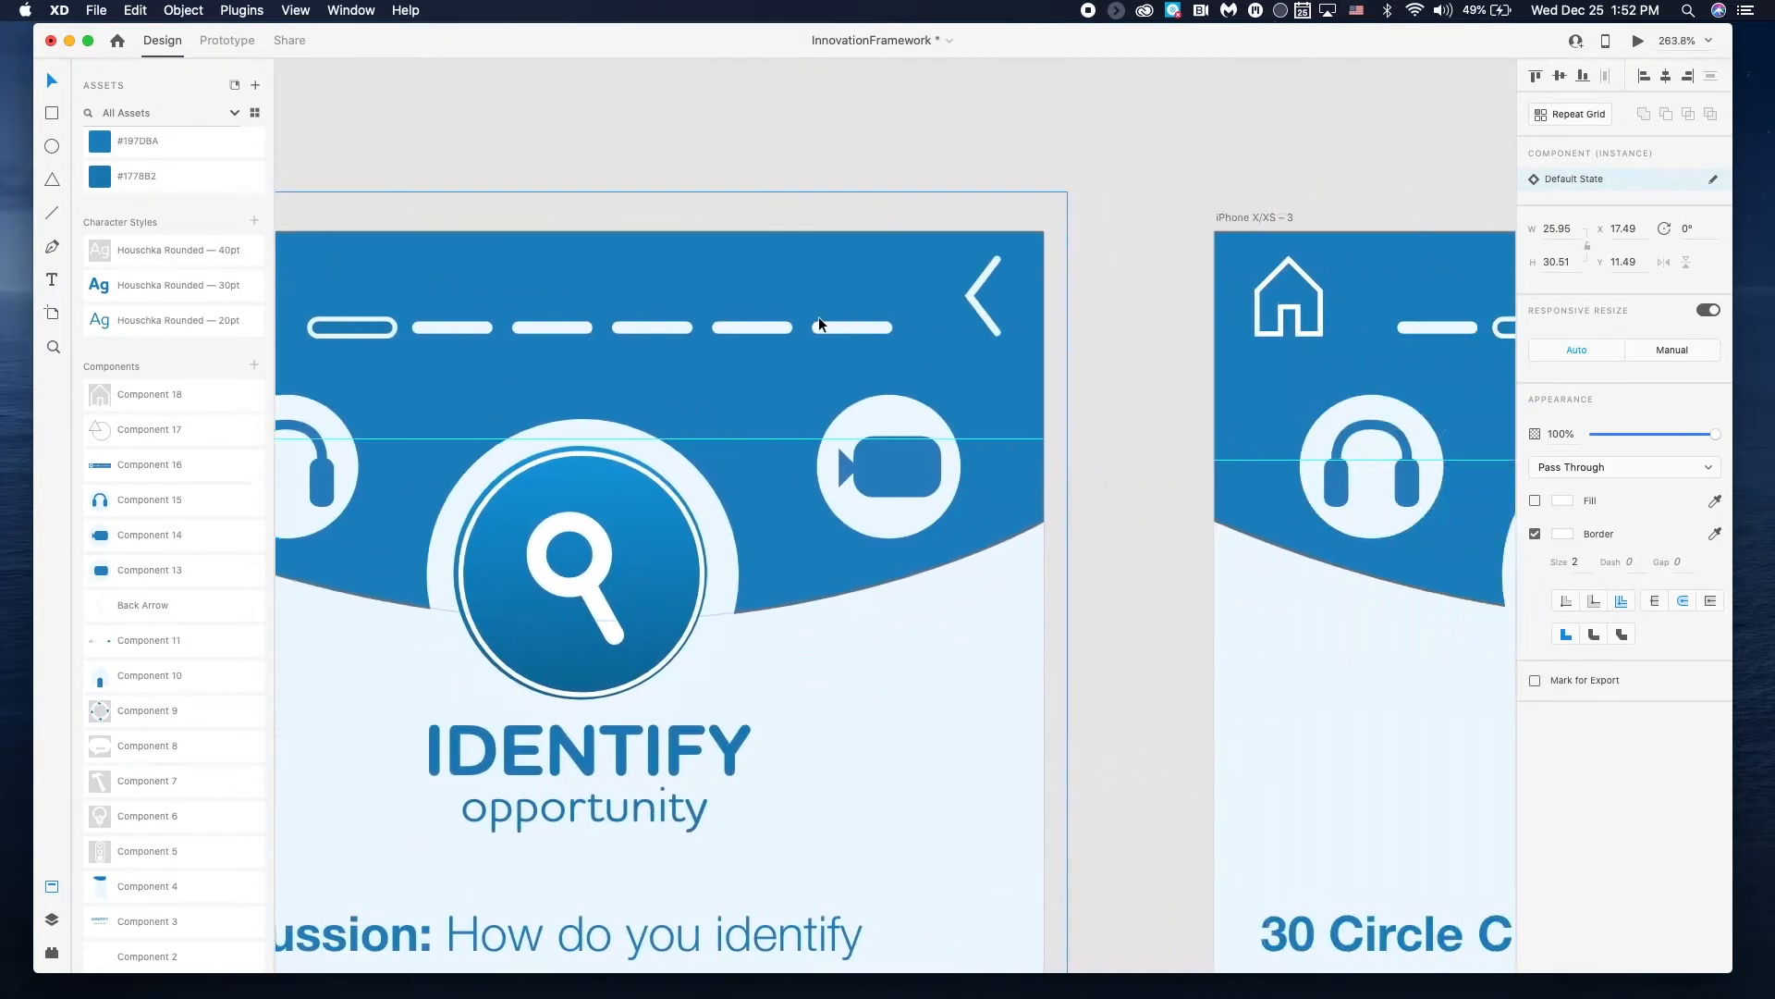
scroll(819, 316, right, 1)
double_click(837, 321)
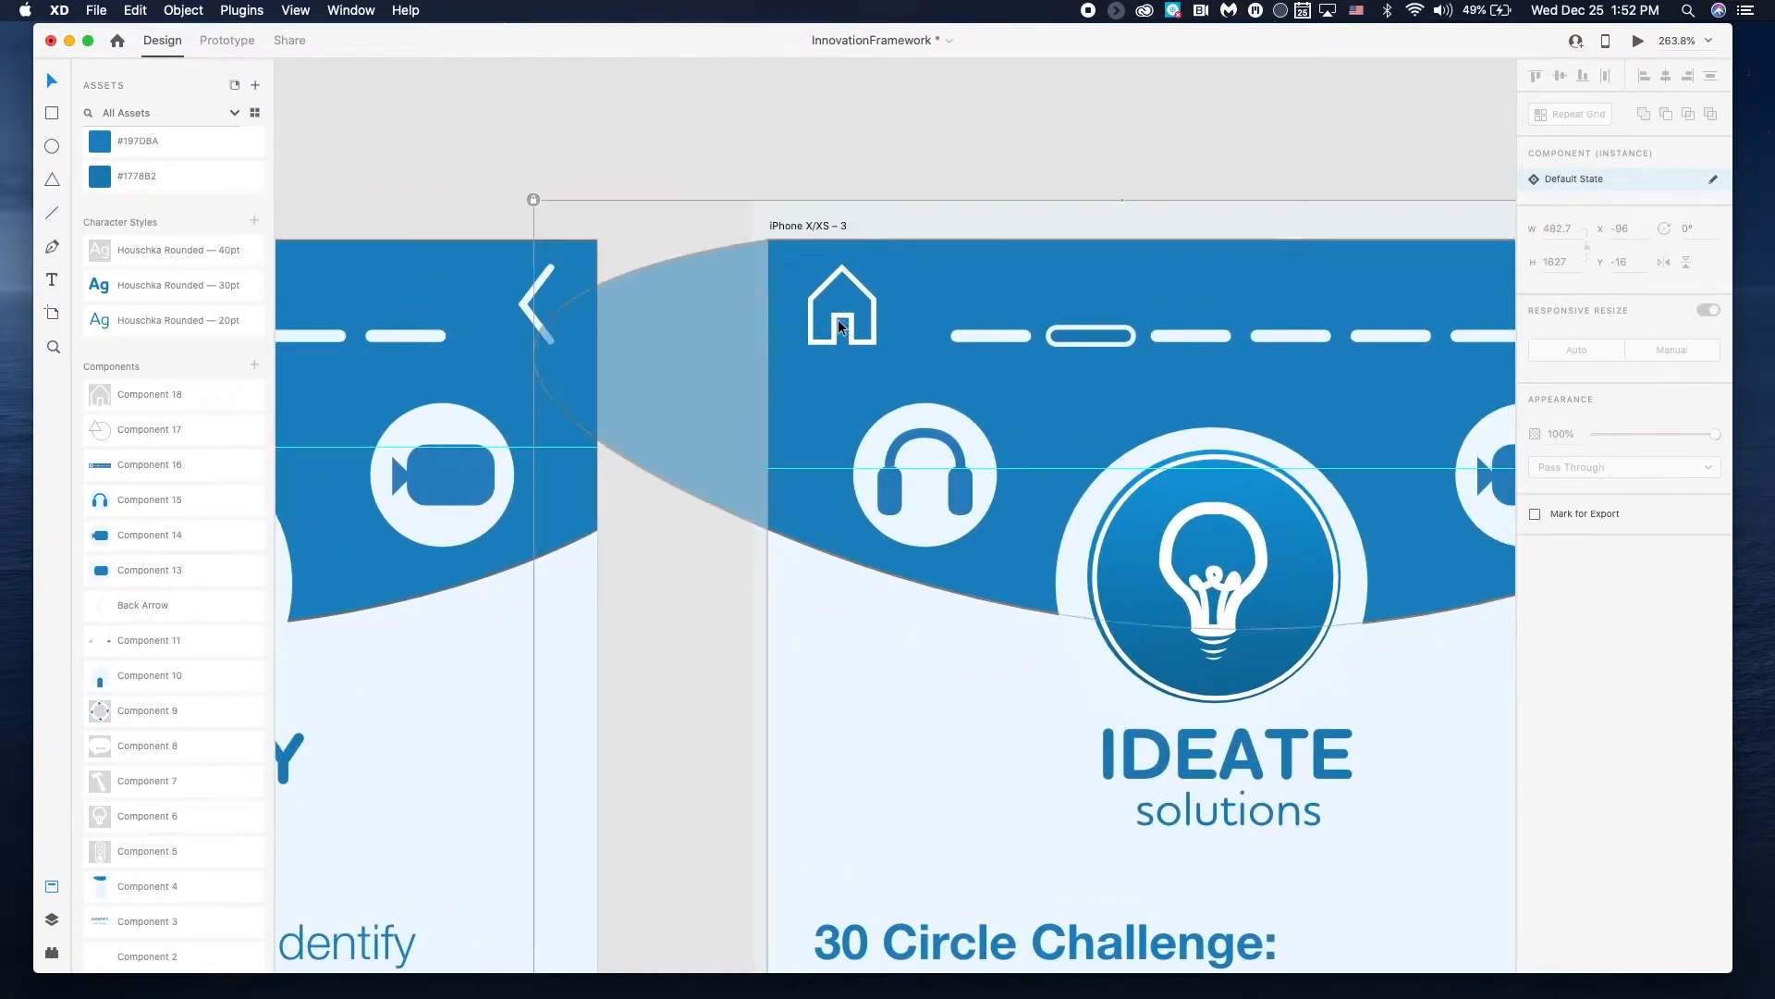
right_click(837, 323)
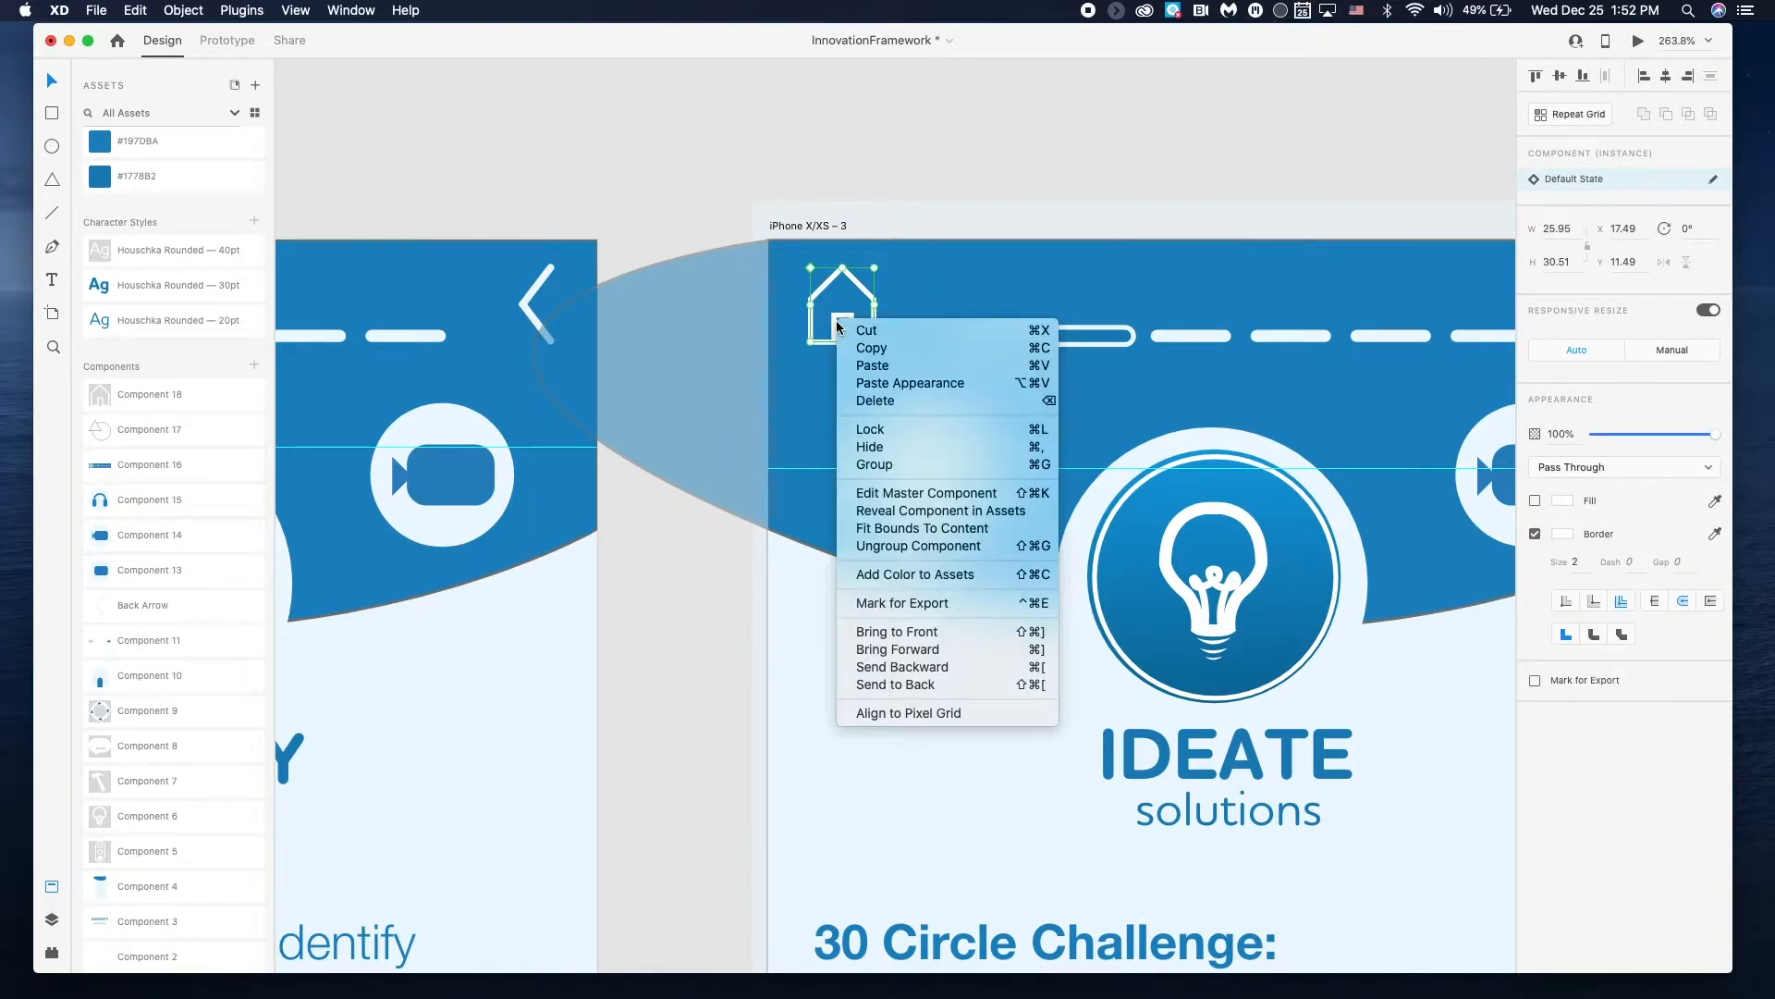
click(953, 501)
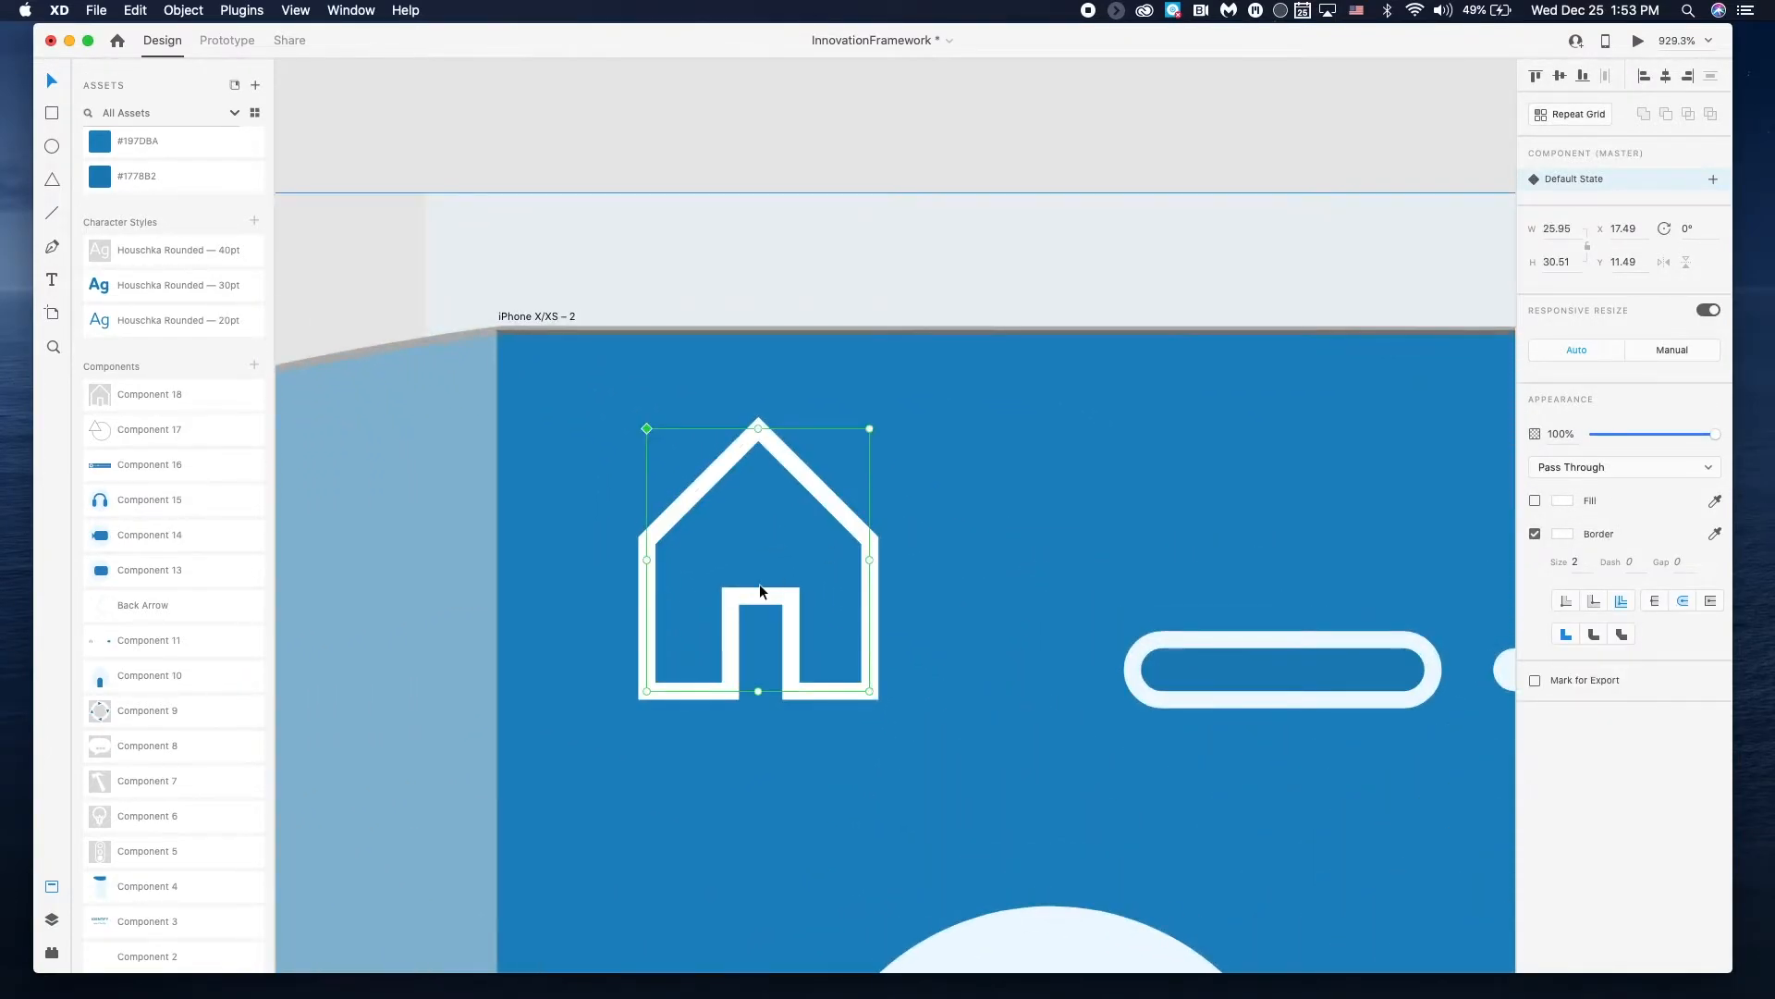
- Lower the door's top edge and the roof peak in the master home icon's path
double_click(754, 591)
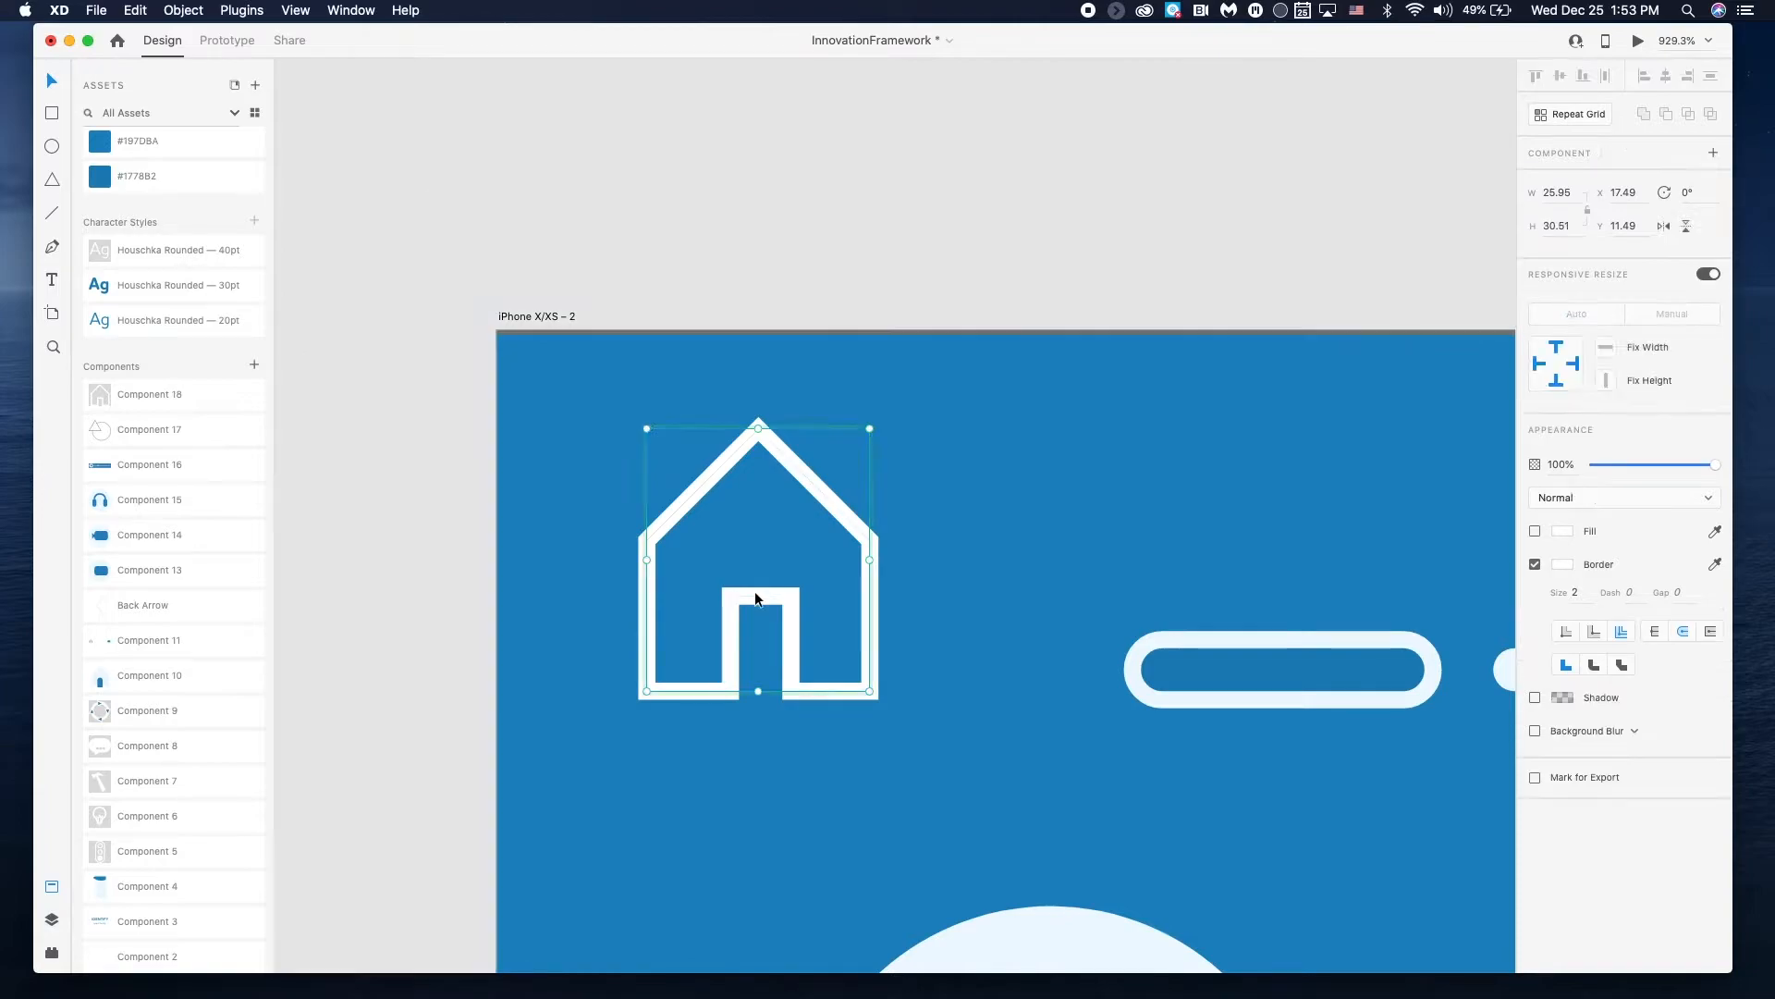
click(790, 595)
shift+click(730, 596)
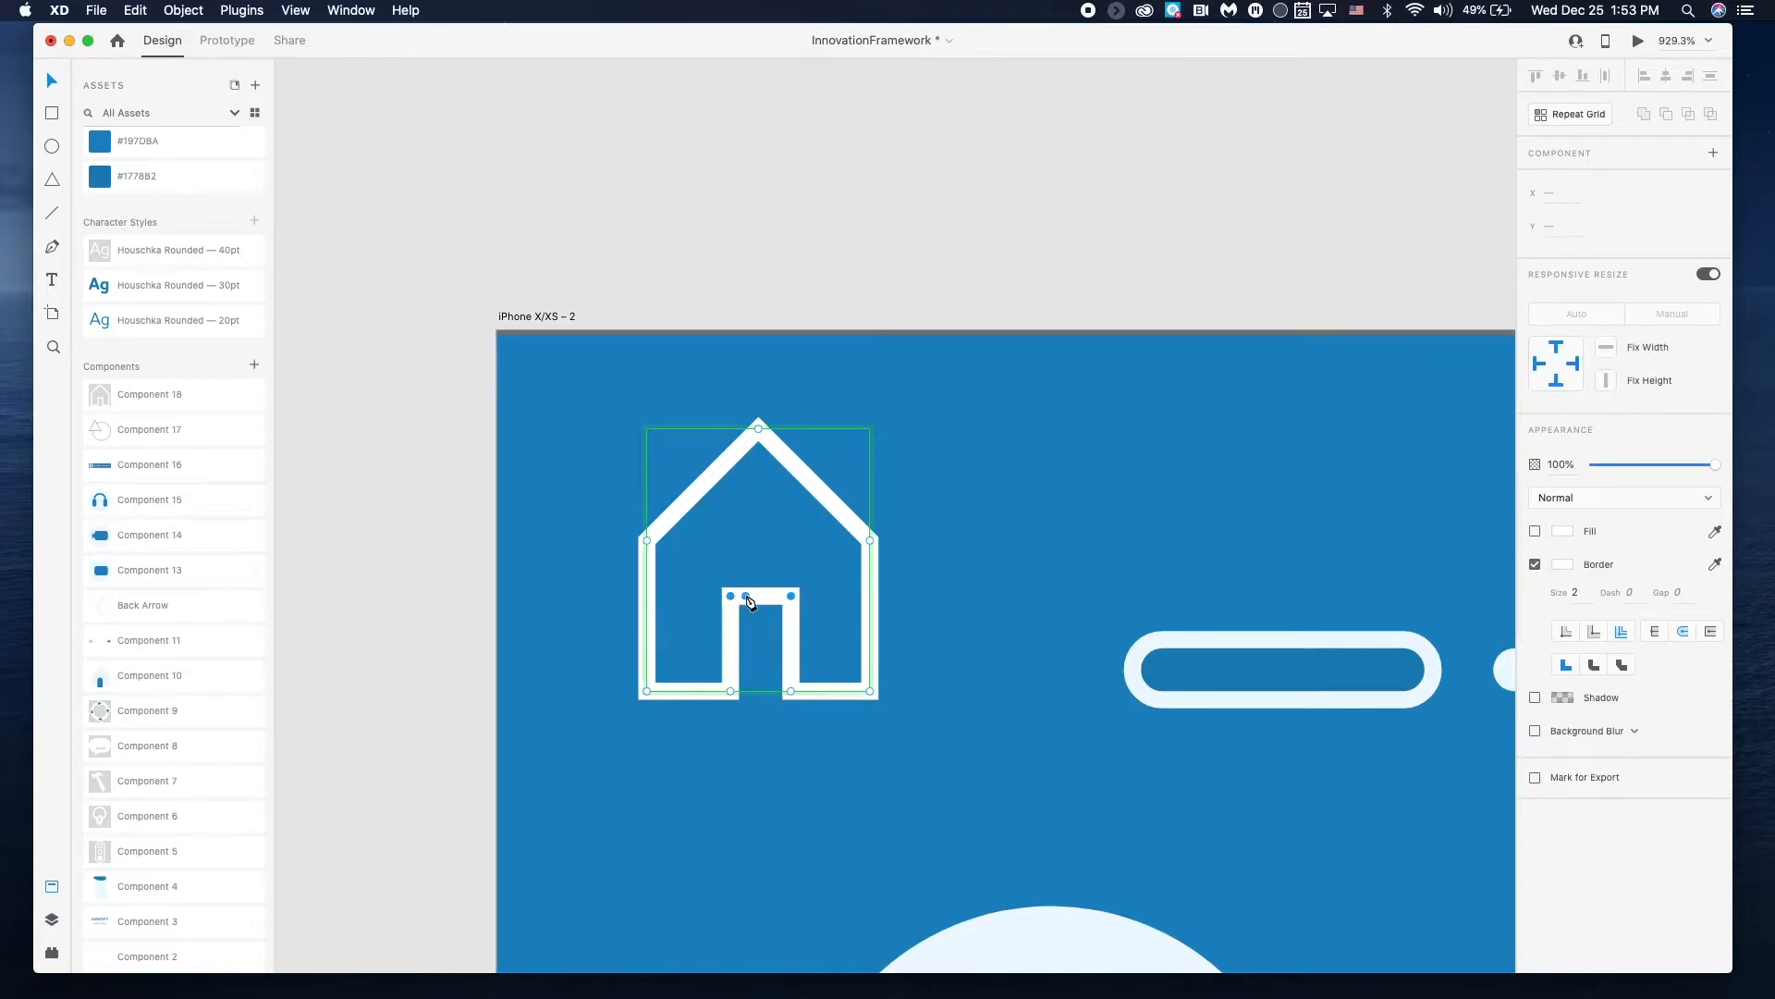
drag(732, 611, 731, 632)
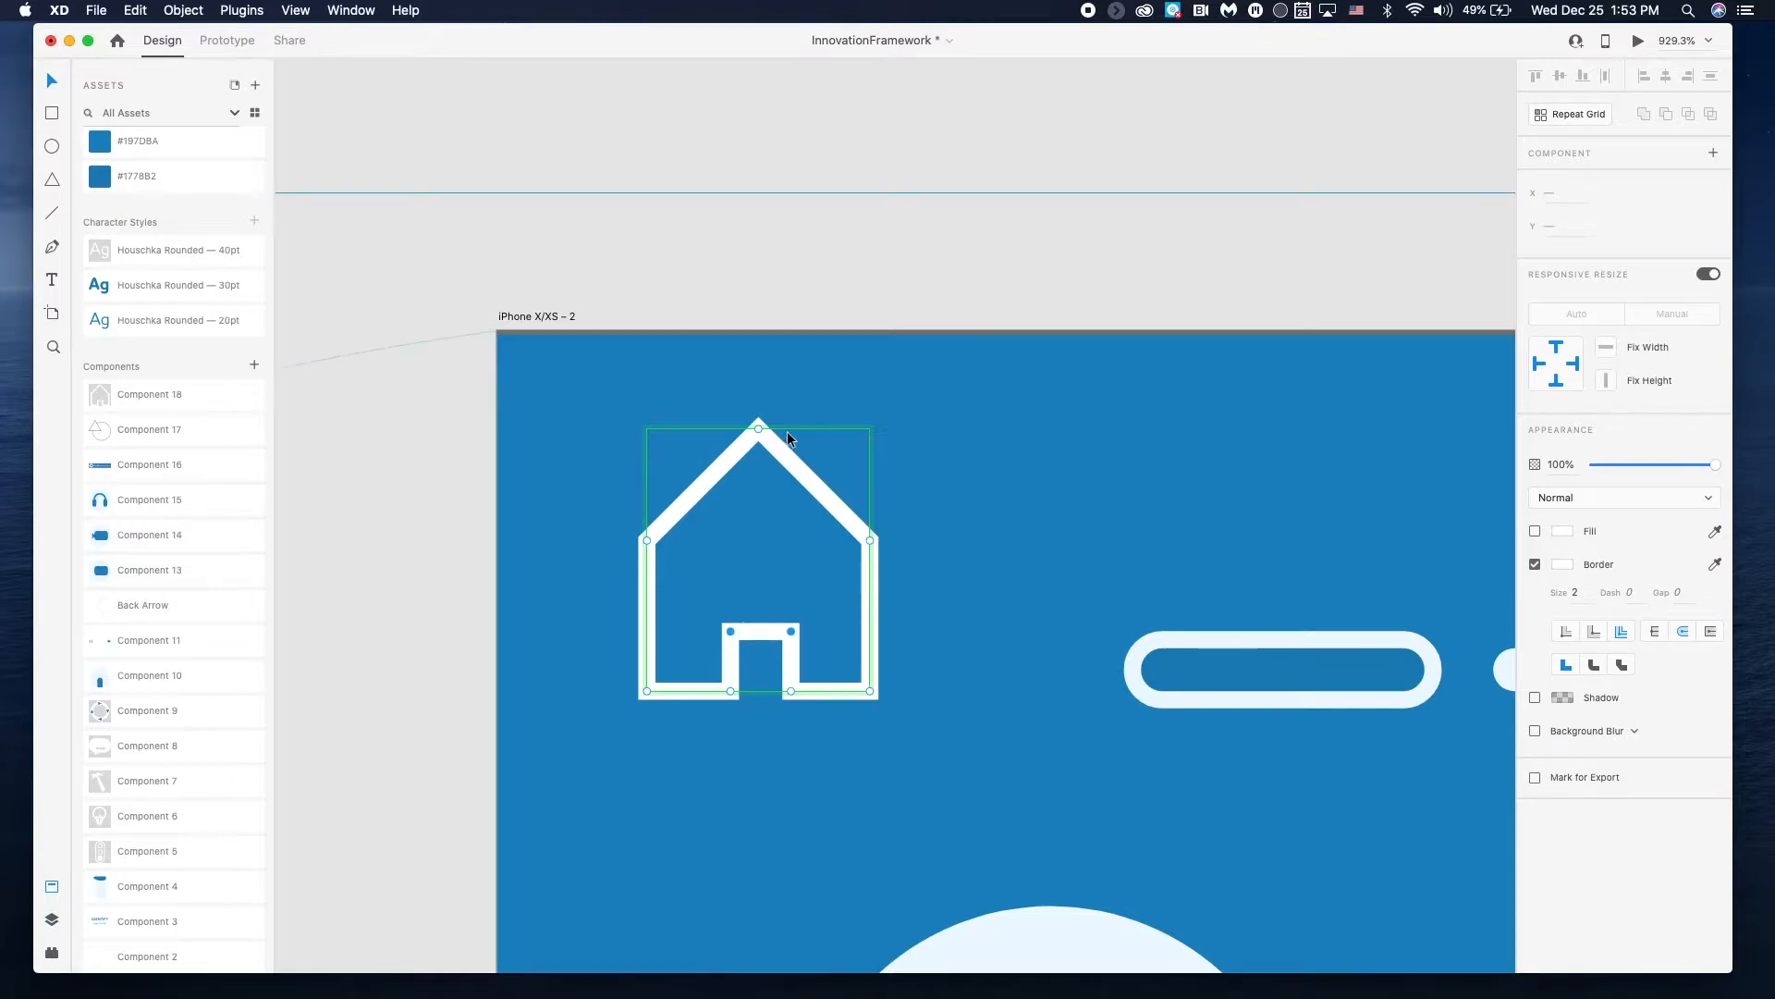
drag(759, 429, 763, 480)
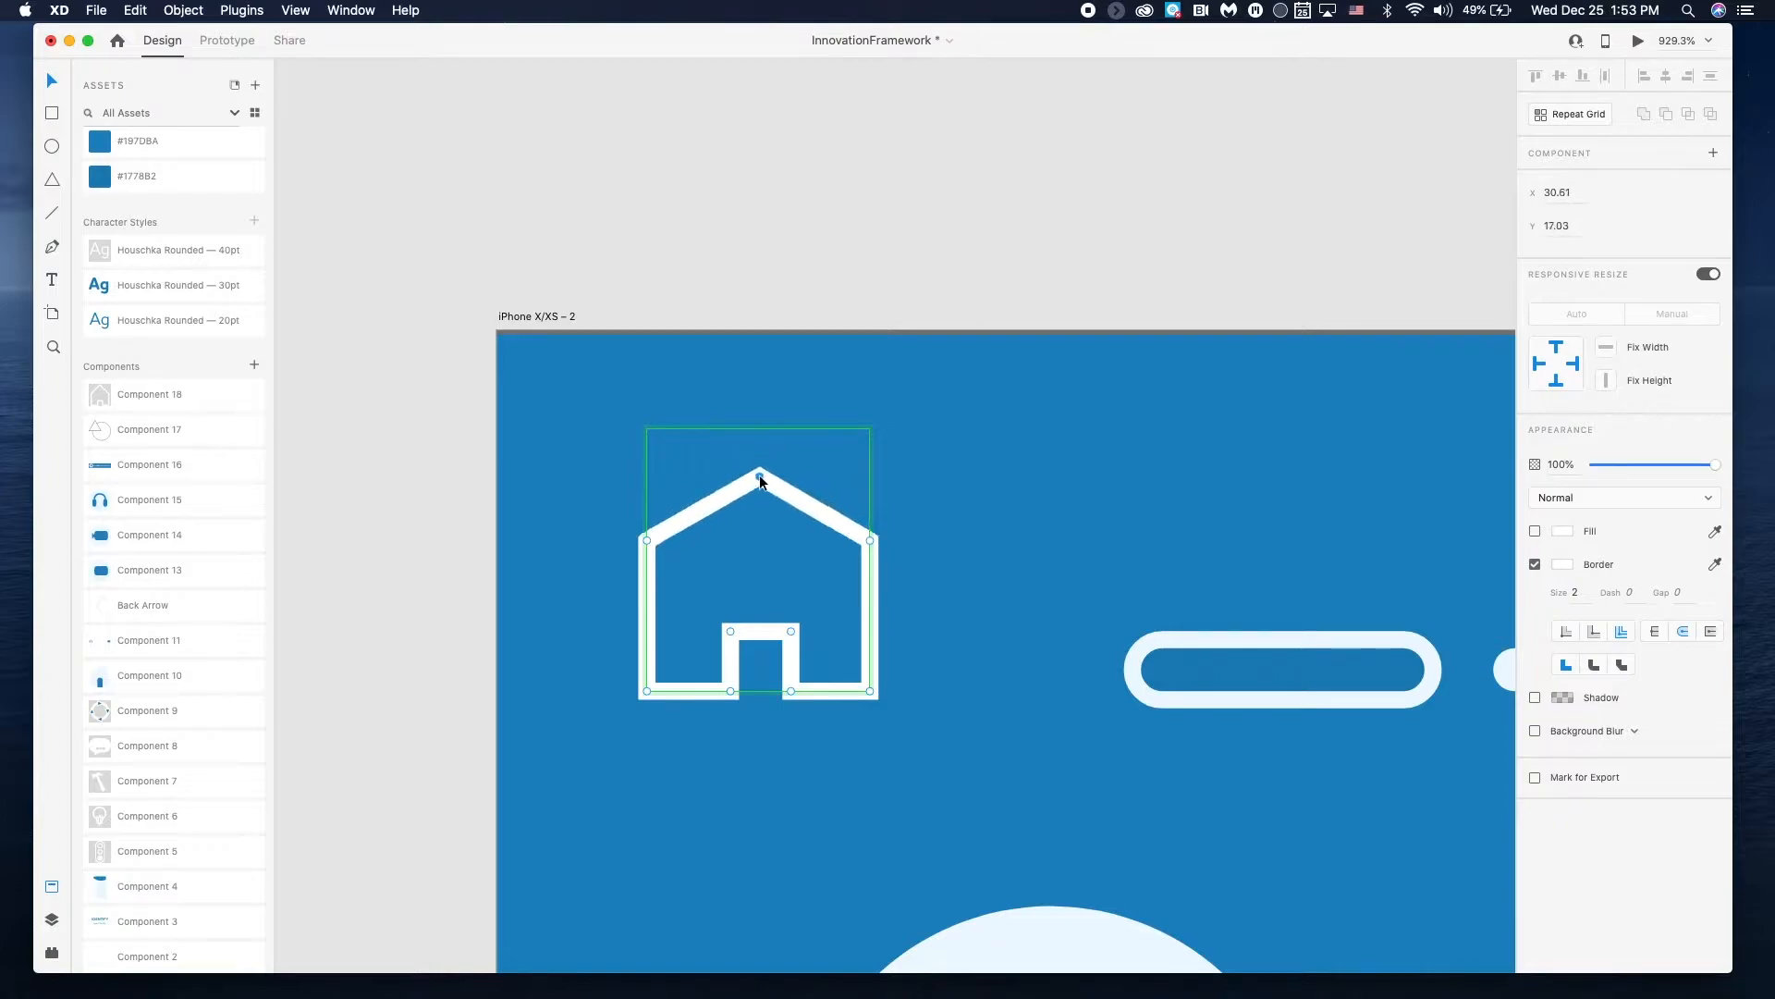
click(779, 237)
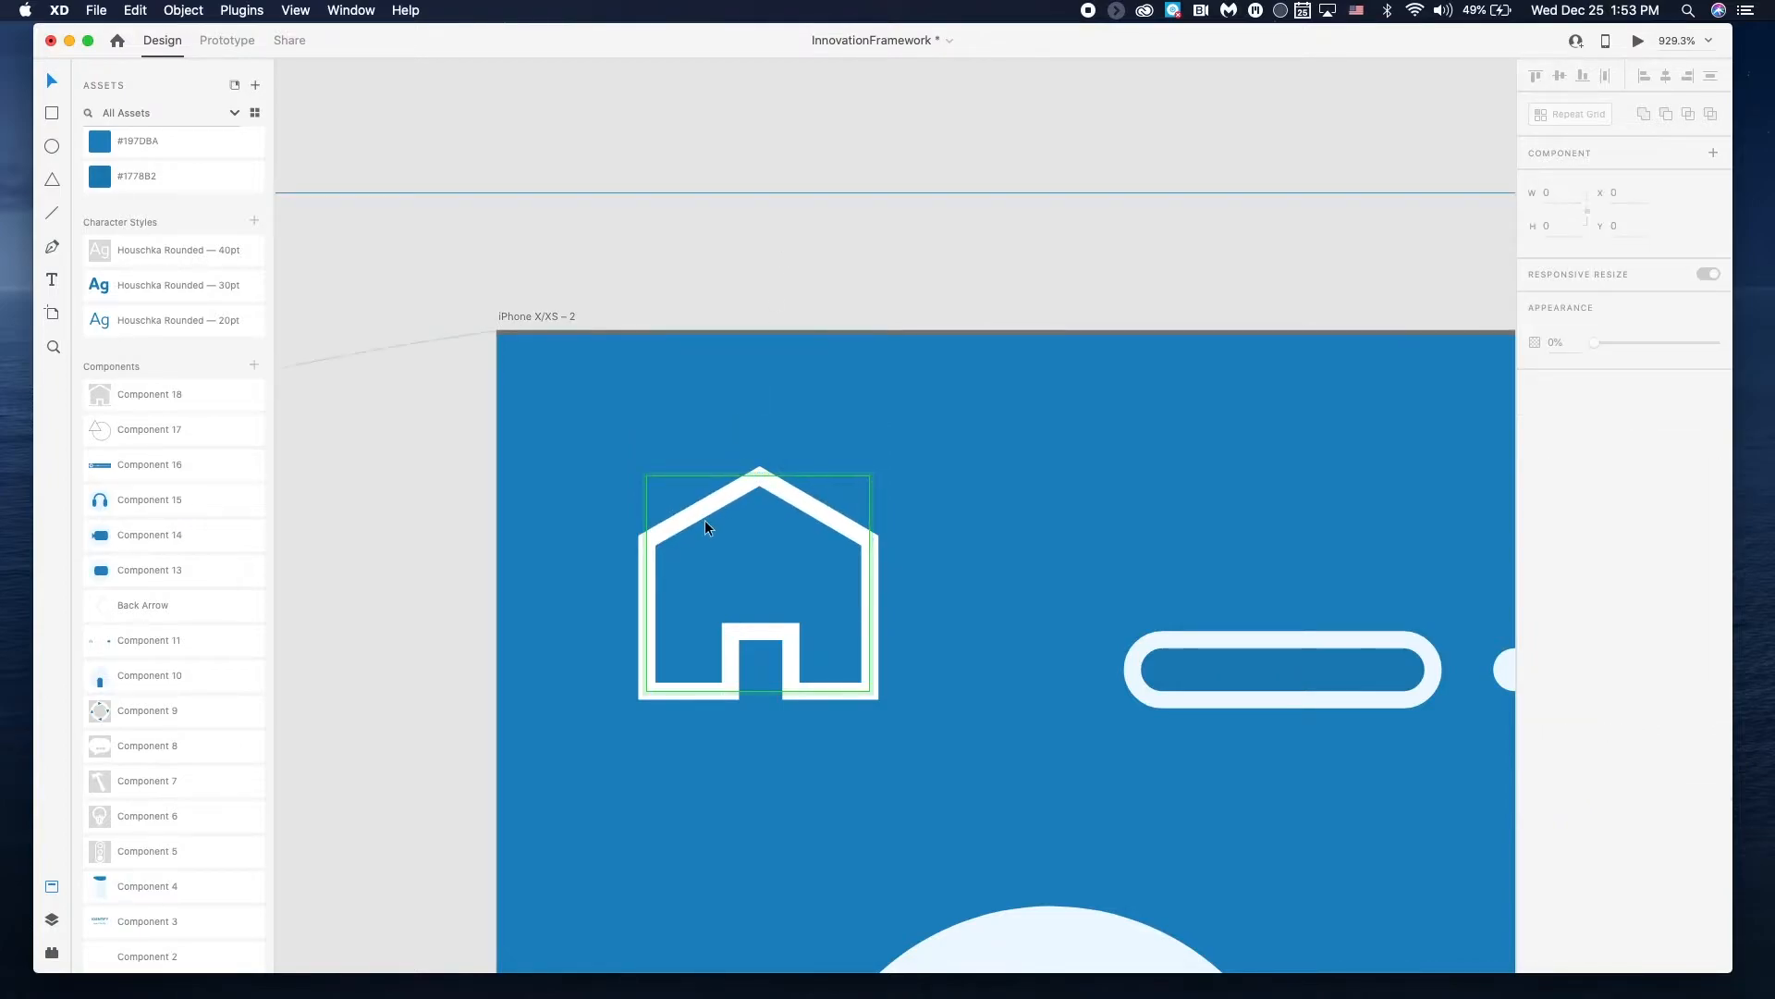
- Raise the door's top edge partway in the master home icon and check the home icons on the neighbouring artboards
double_click(759, 632)
click(730, 632)
shift+click(790, 632)
drag(791, 631, 793, 611)
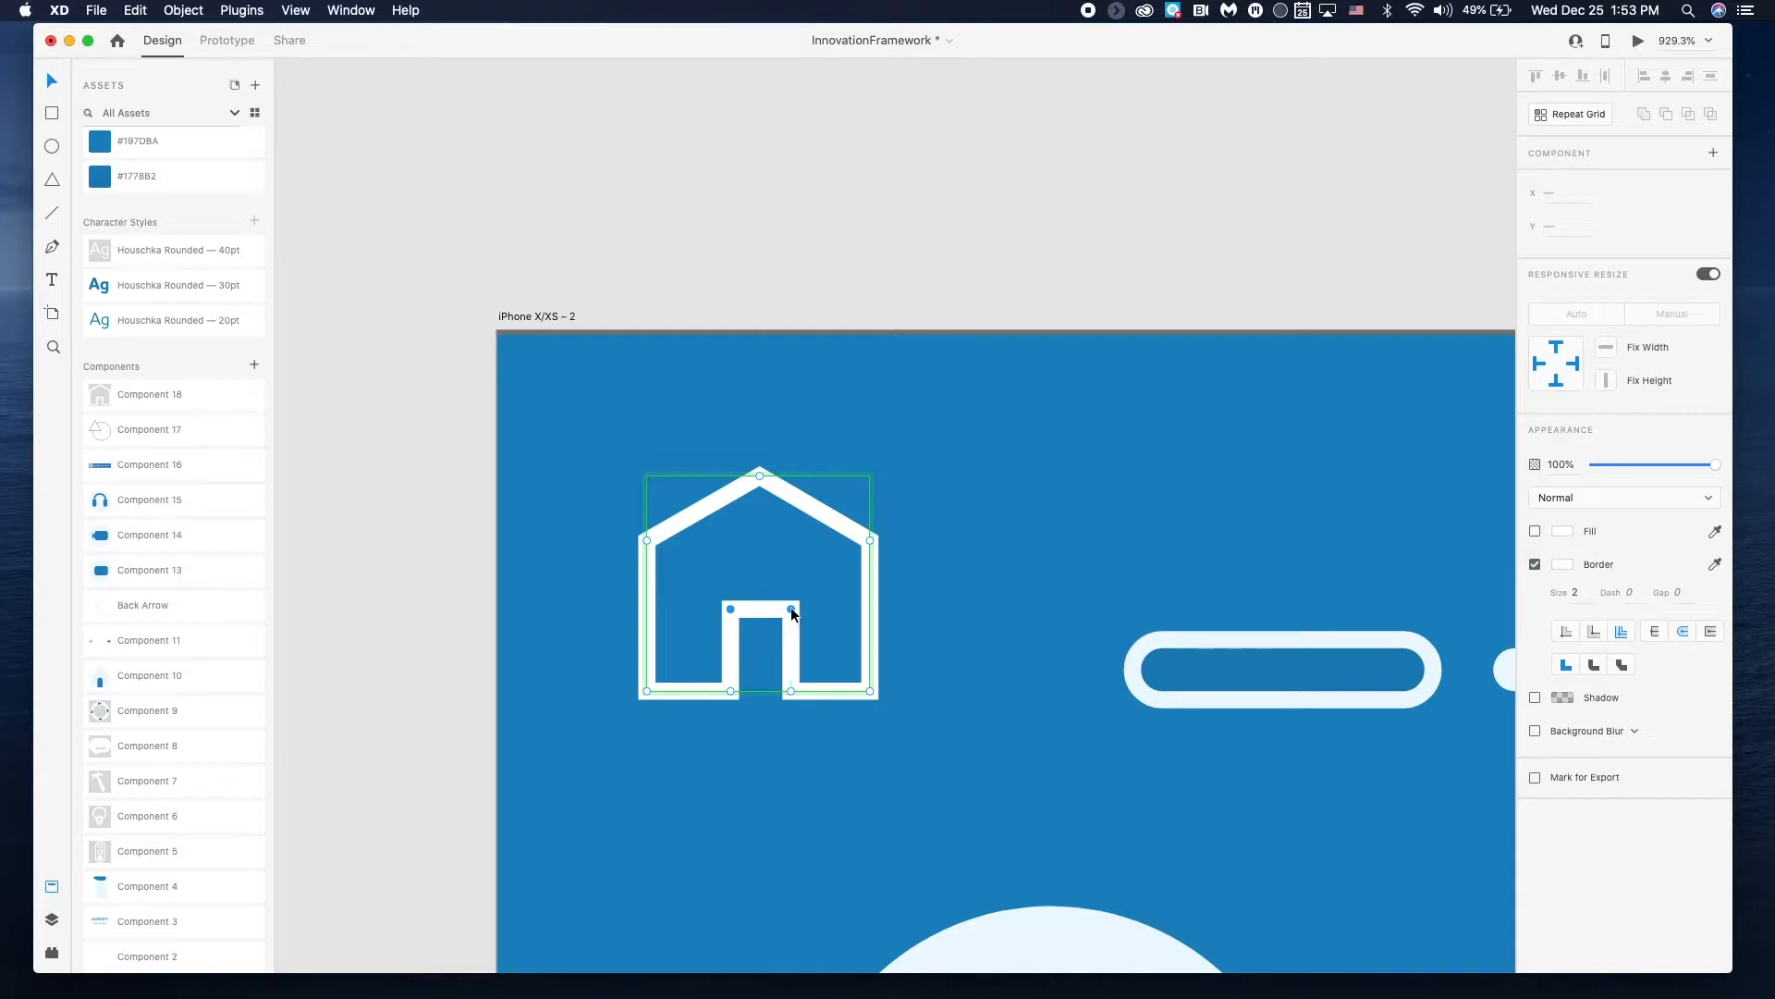
click(336, 590)
scroll(418, 595, down, 5)
scroll(418, 594, down, 5)
scroll(418, 594, right, 5)
scroll(595, 601, left, 3)
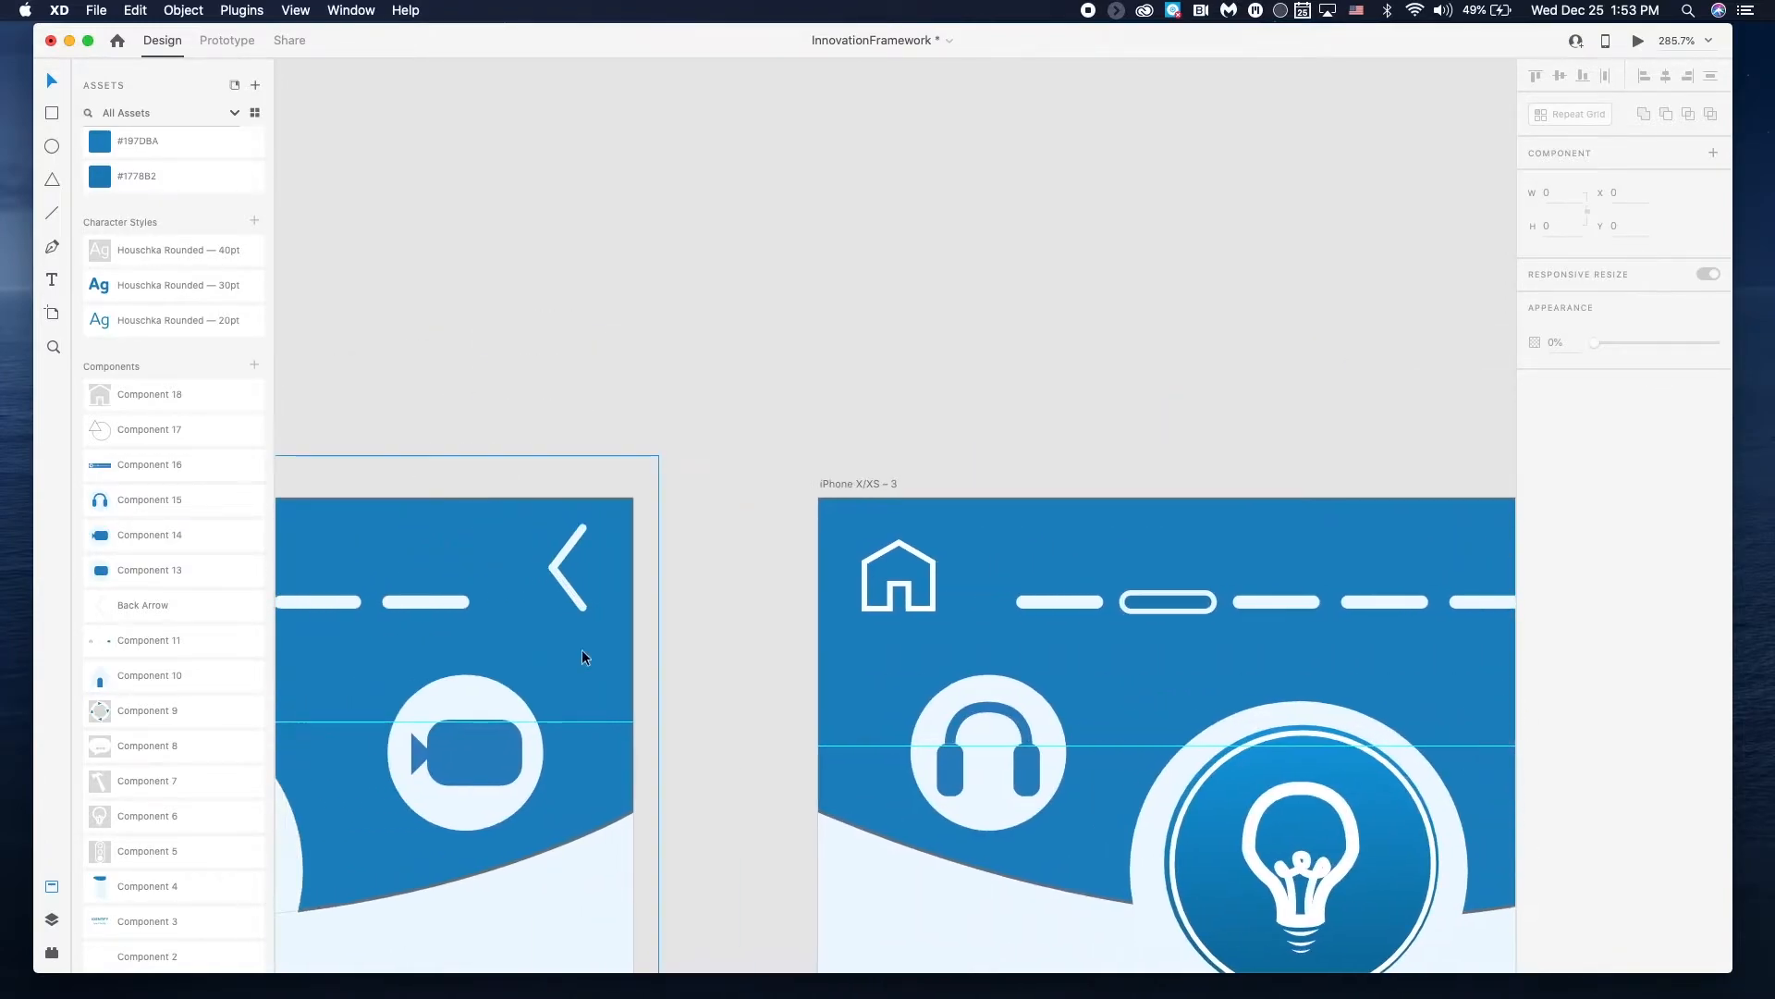
scroll(697, 658, down, 3)
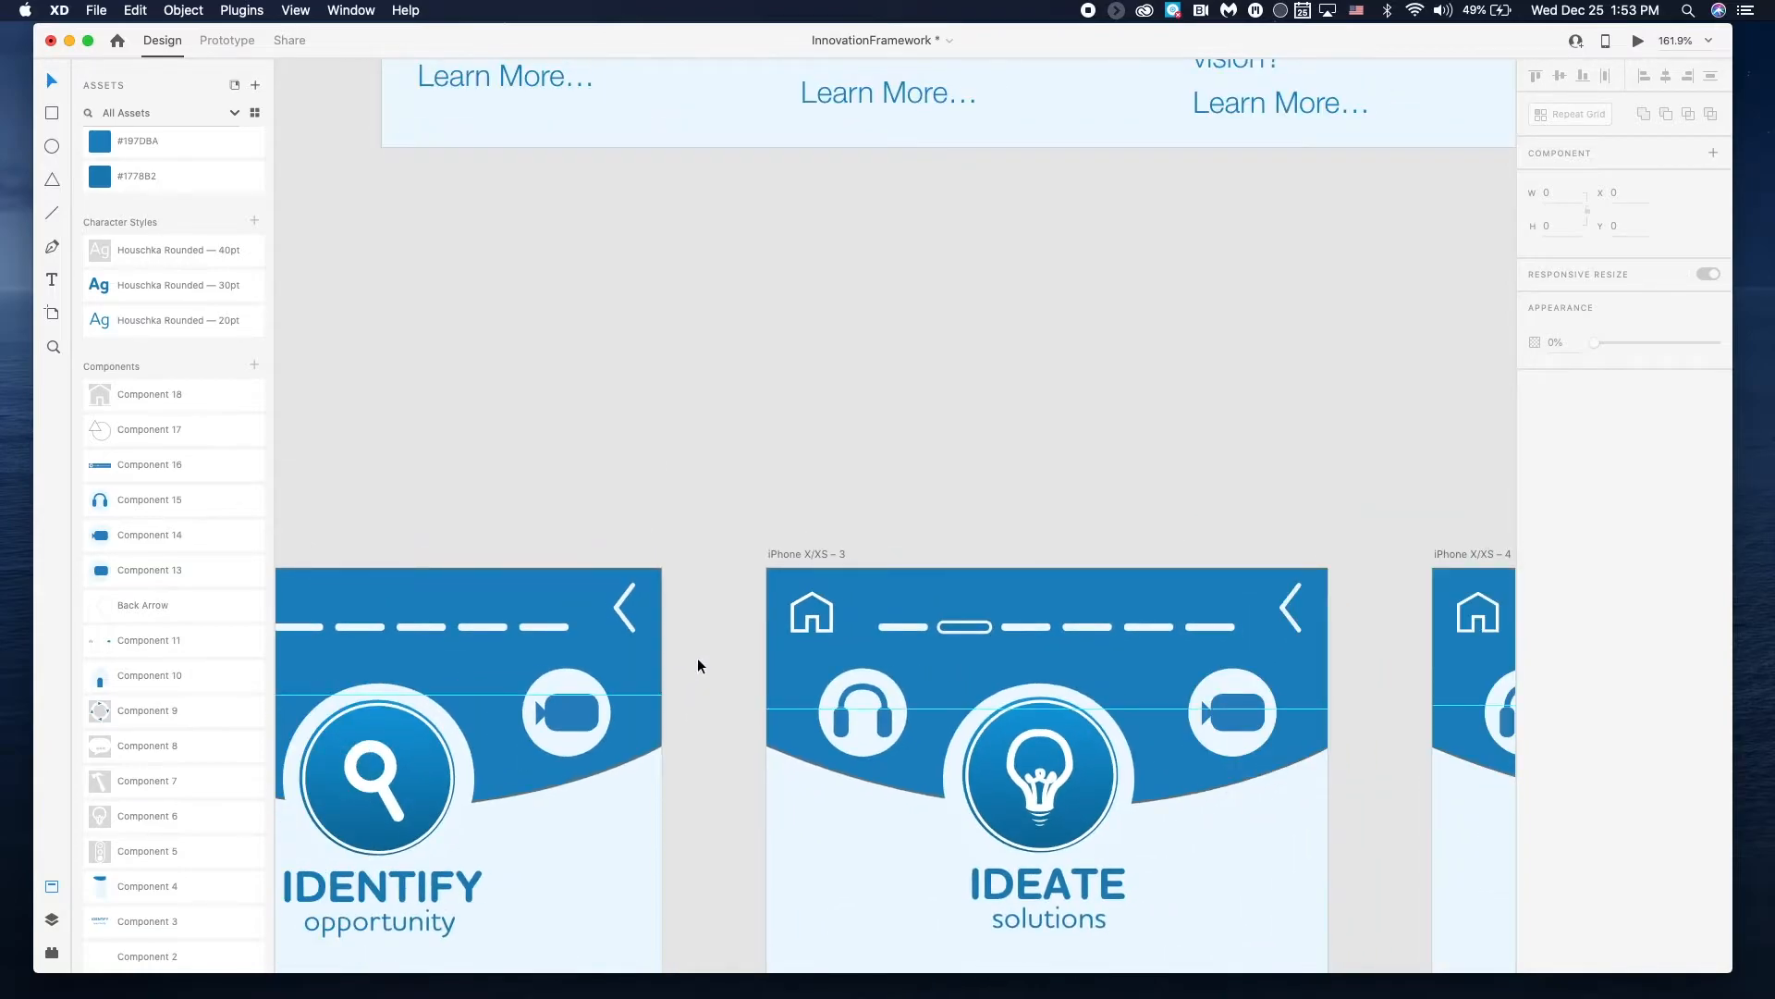
scroll(697, 657, left, 5)
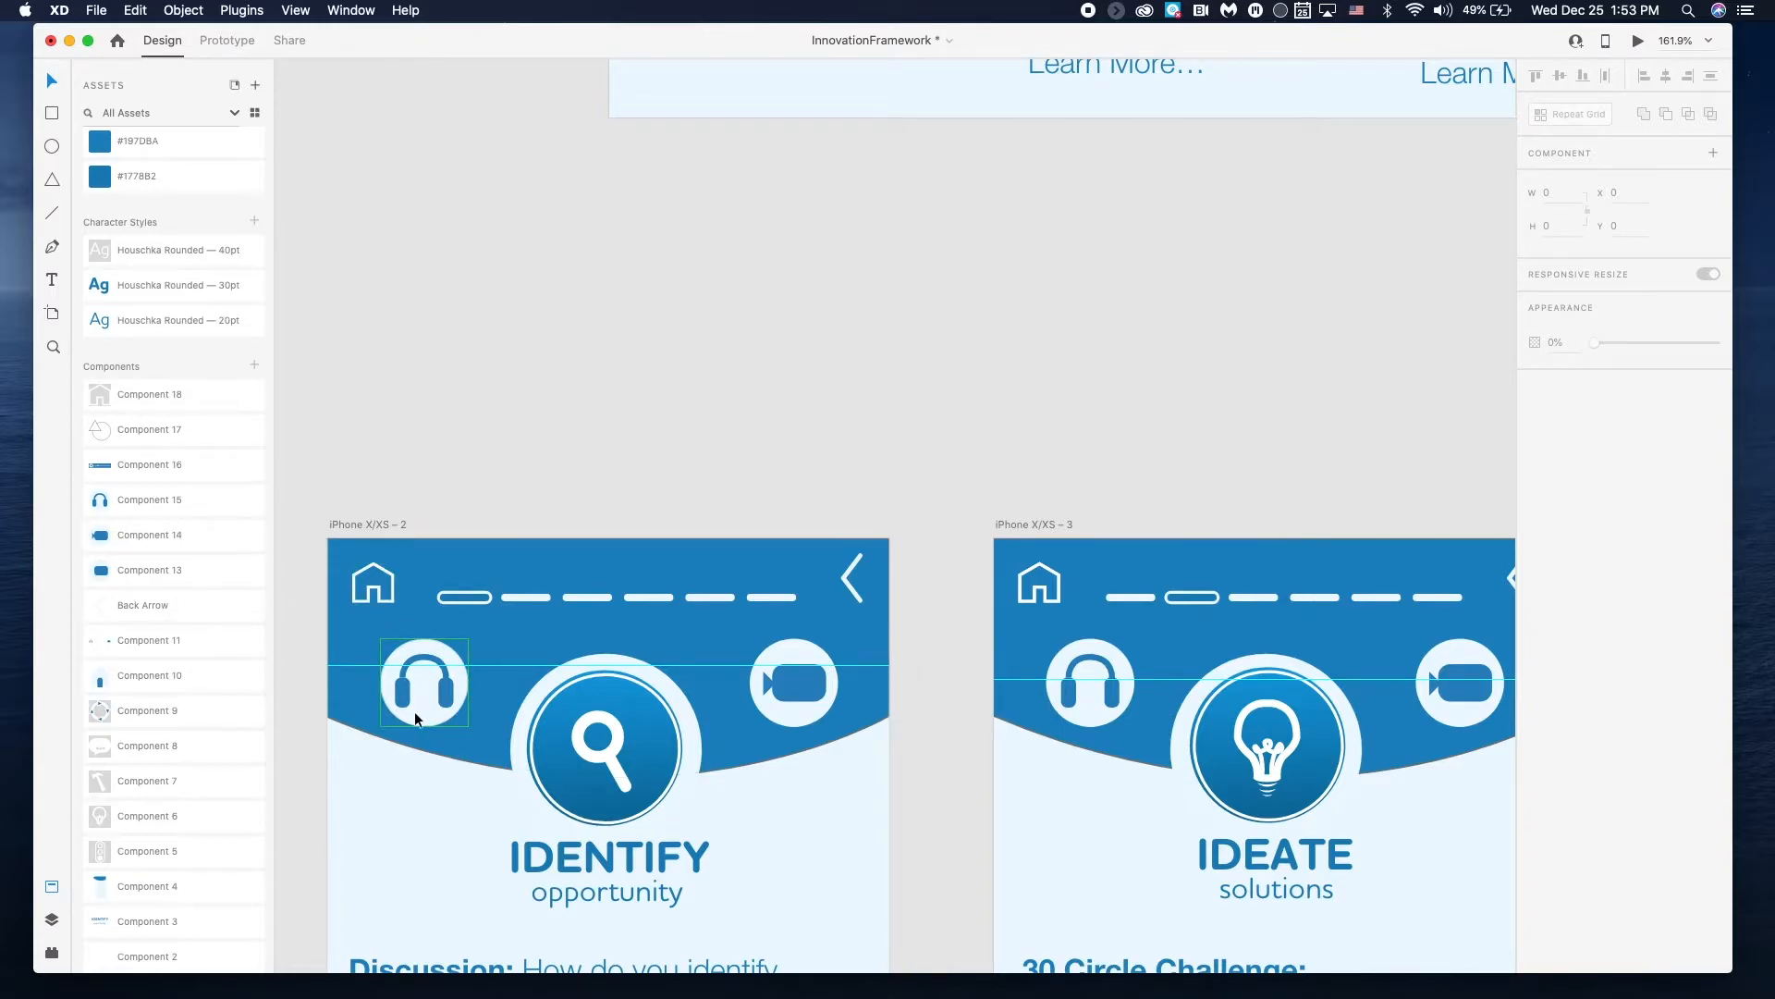
- Go from the headphones icon instance on iPhone X/XS – 2 to its master component and view the available state types
mouse_move(414, 718)
mouse_down()
mouse_move(417, 737)
mouse_move(420, 722)
mouse_up()
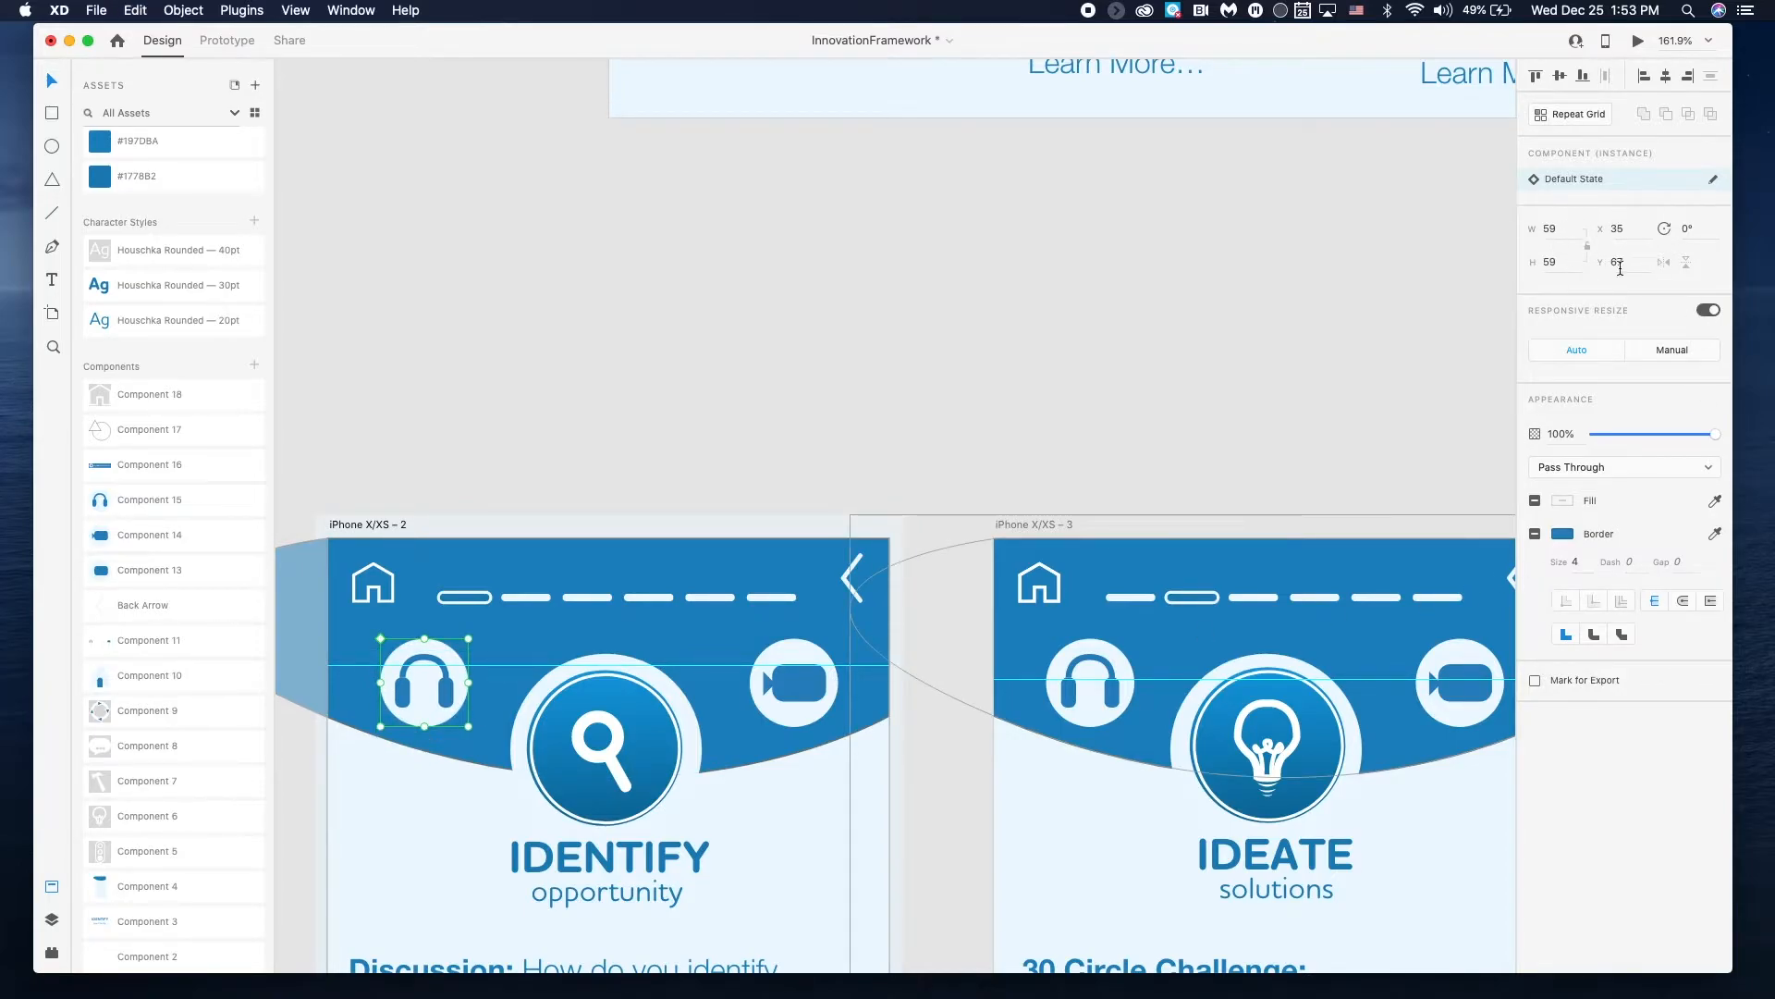
click(1714, 180)
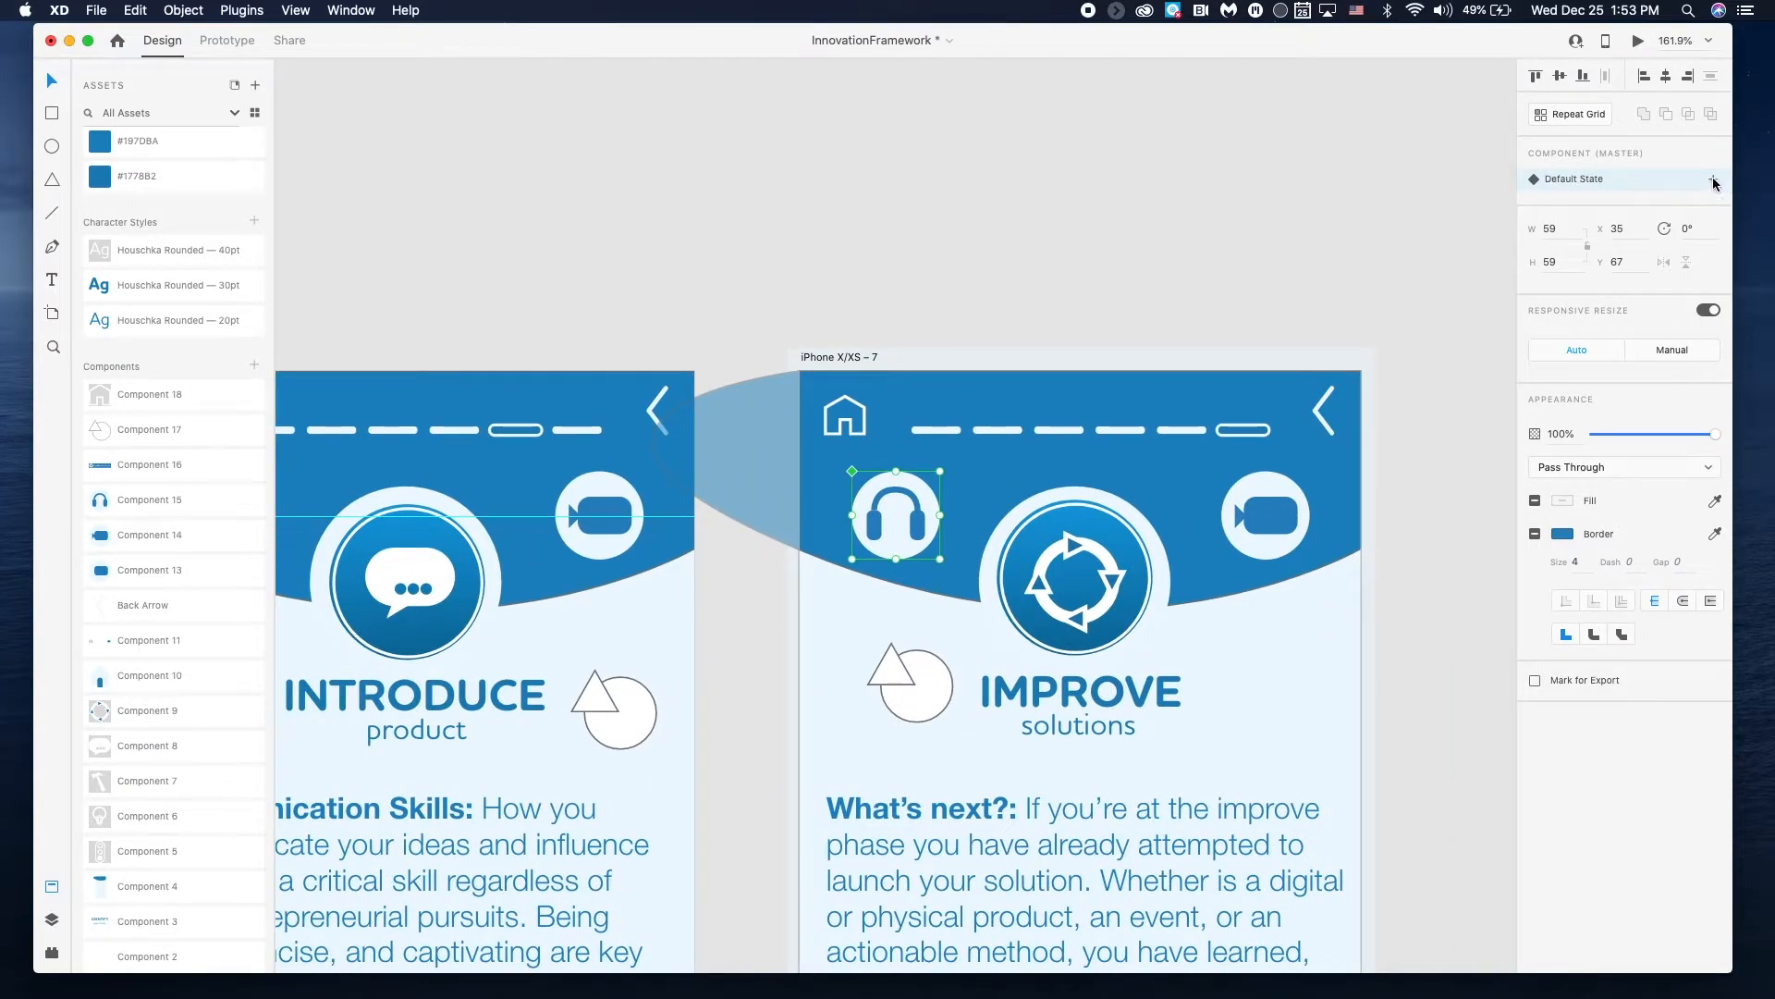
click(1713, 180)
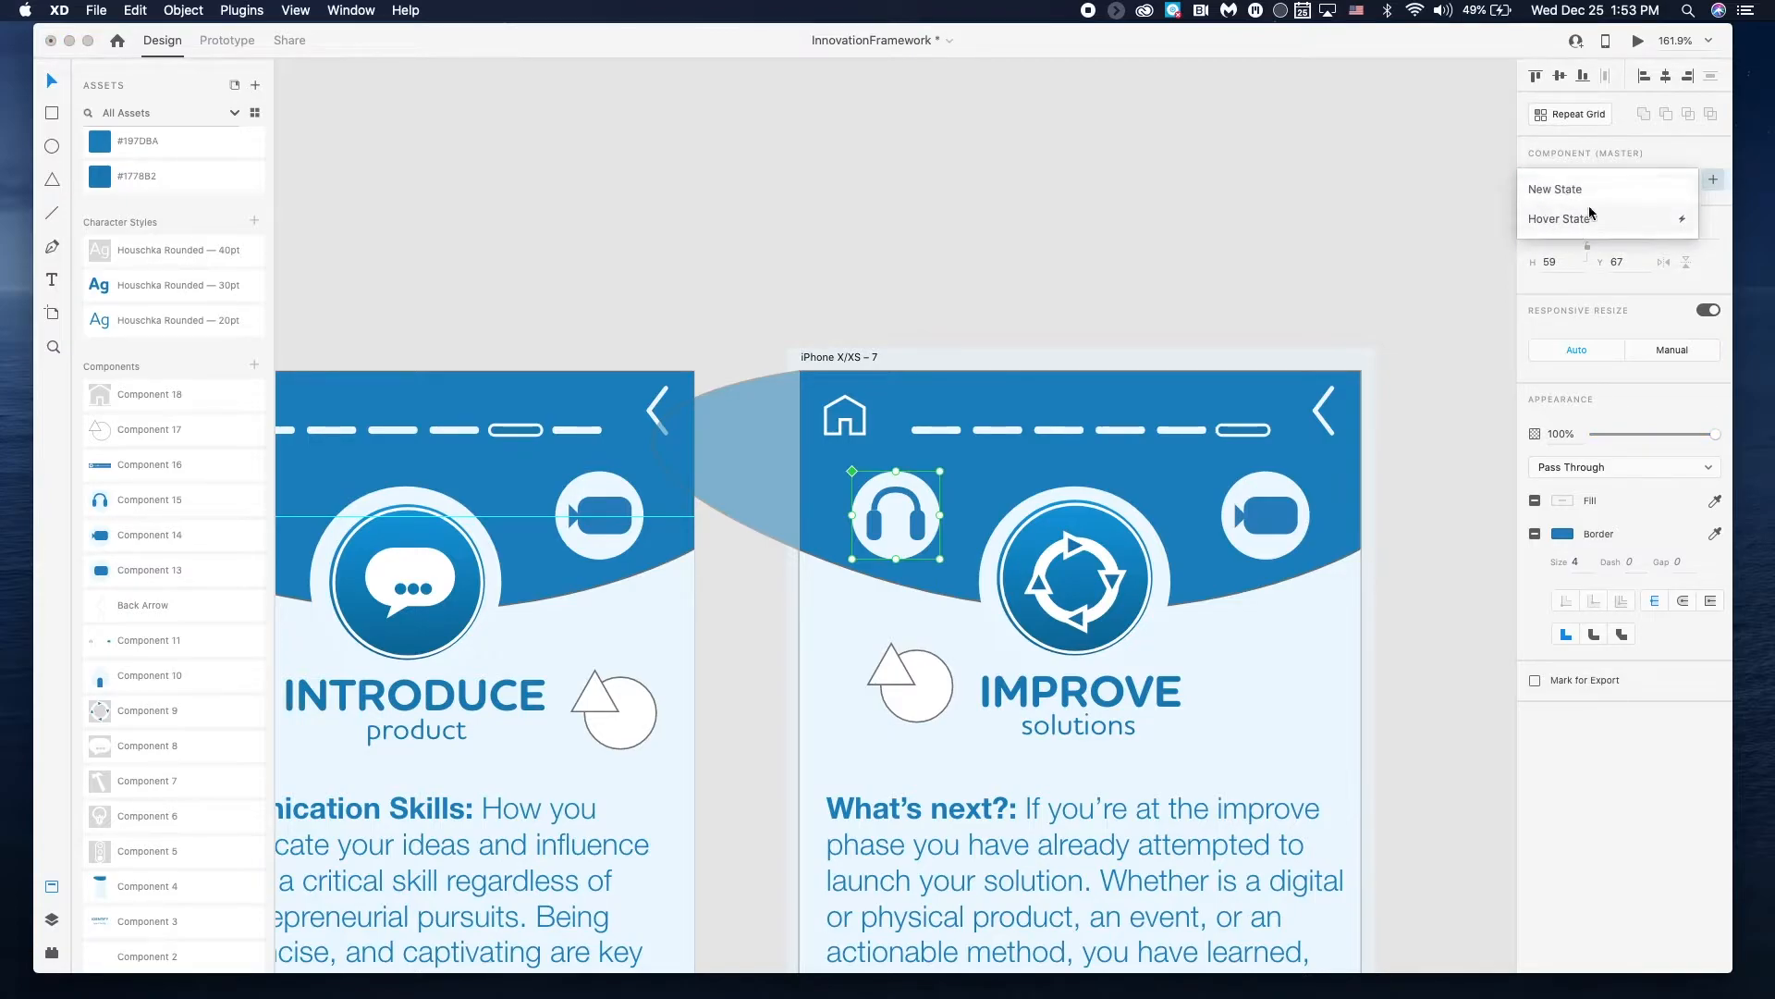
click(1700, 157)
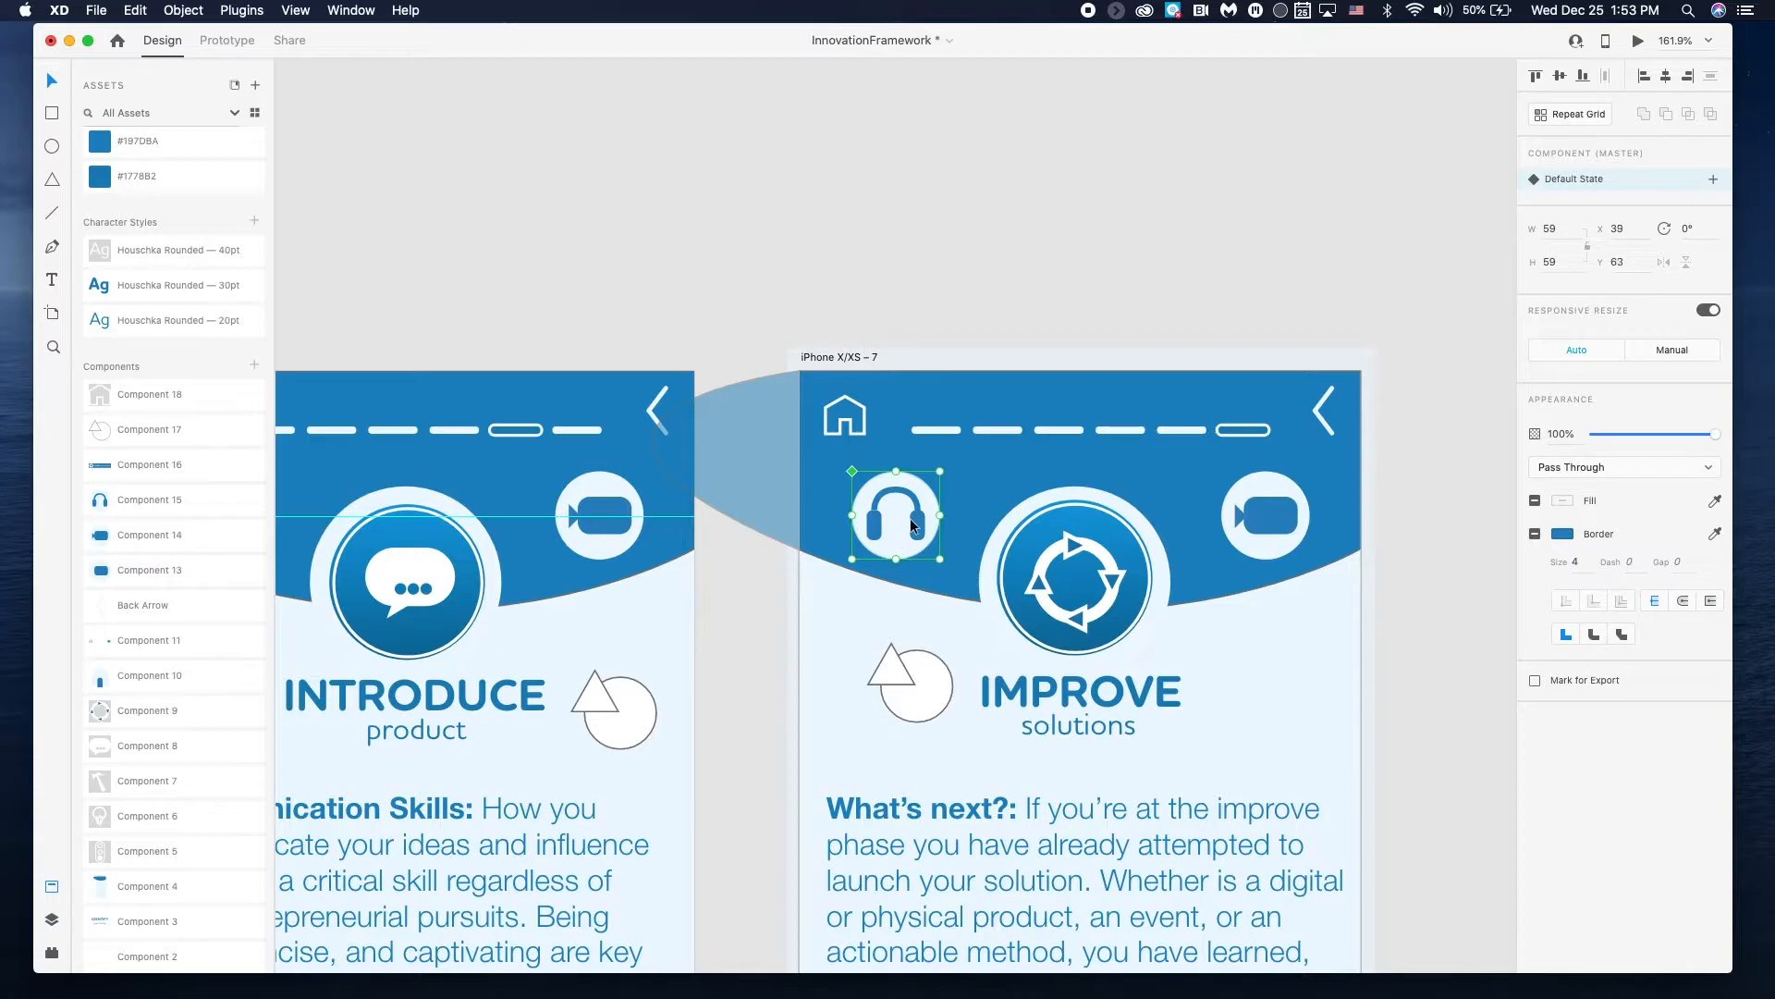
- Go from the triangle-and-circle instance on iPhone X/XS – 7 to its master component and move the triangle to the circle's upper right
click(927, 714)
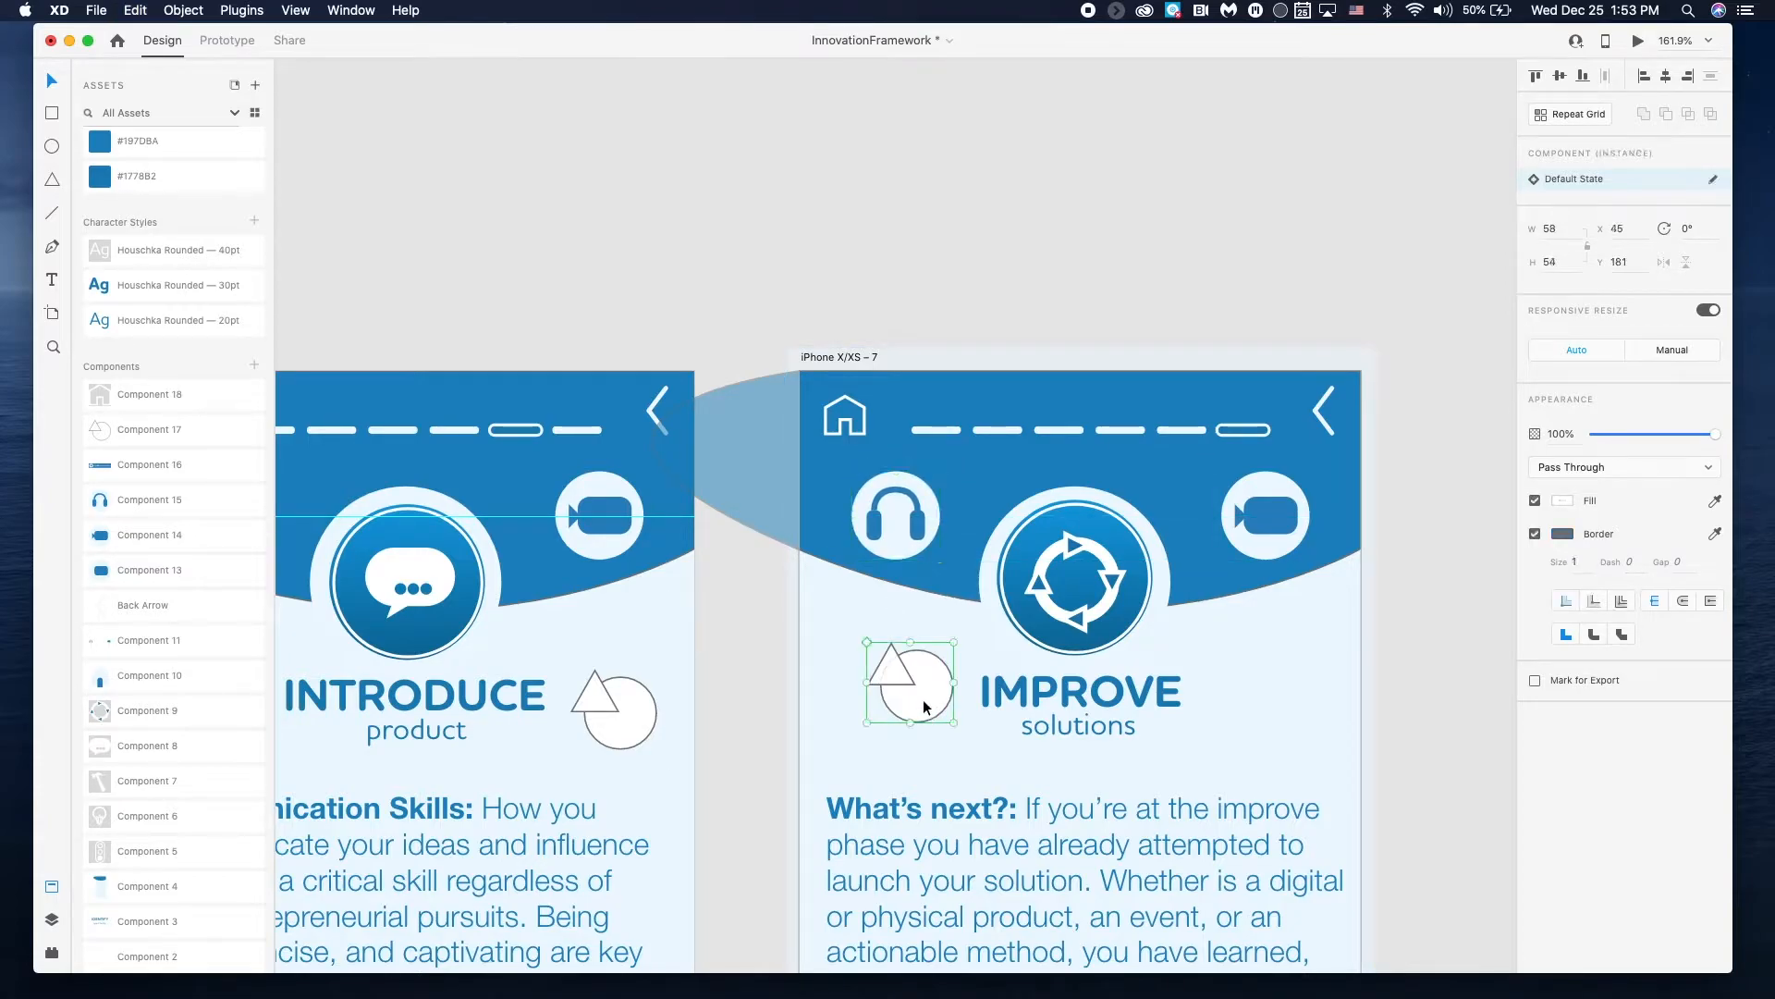
right_click(924, 707)
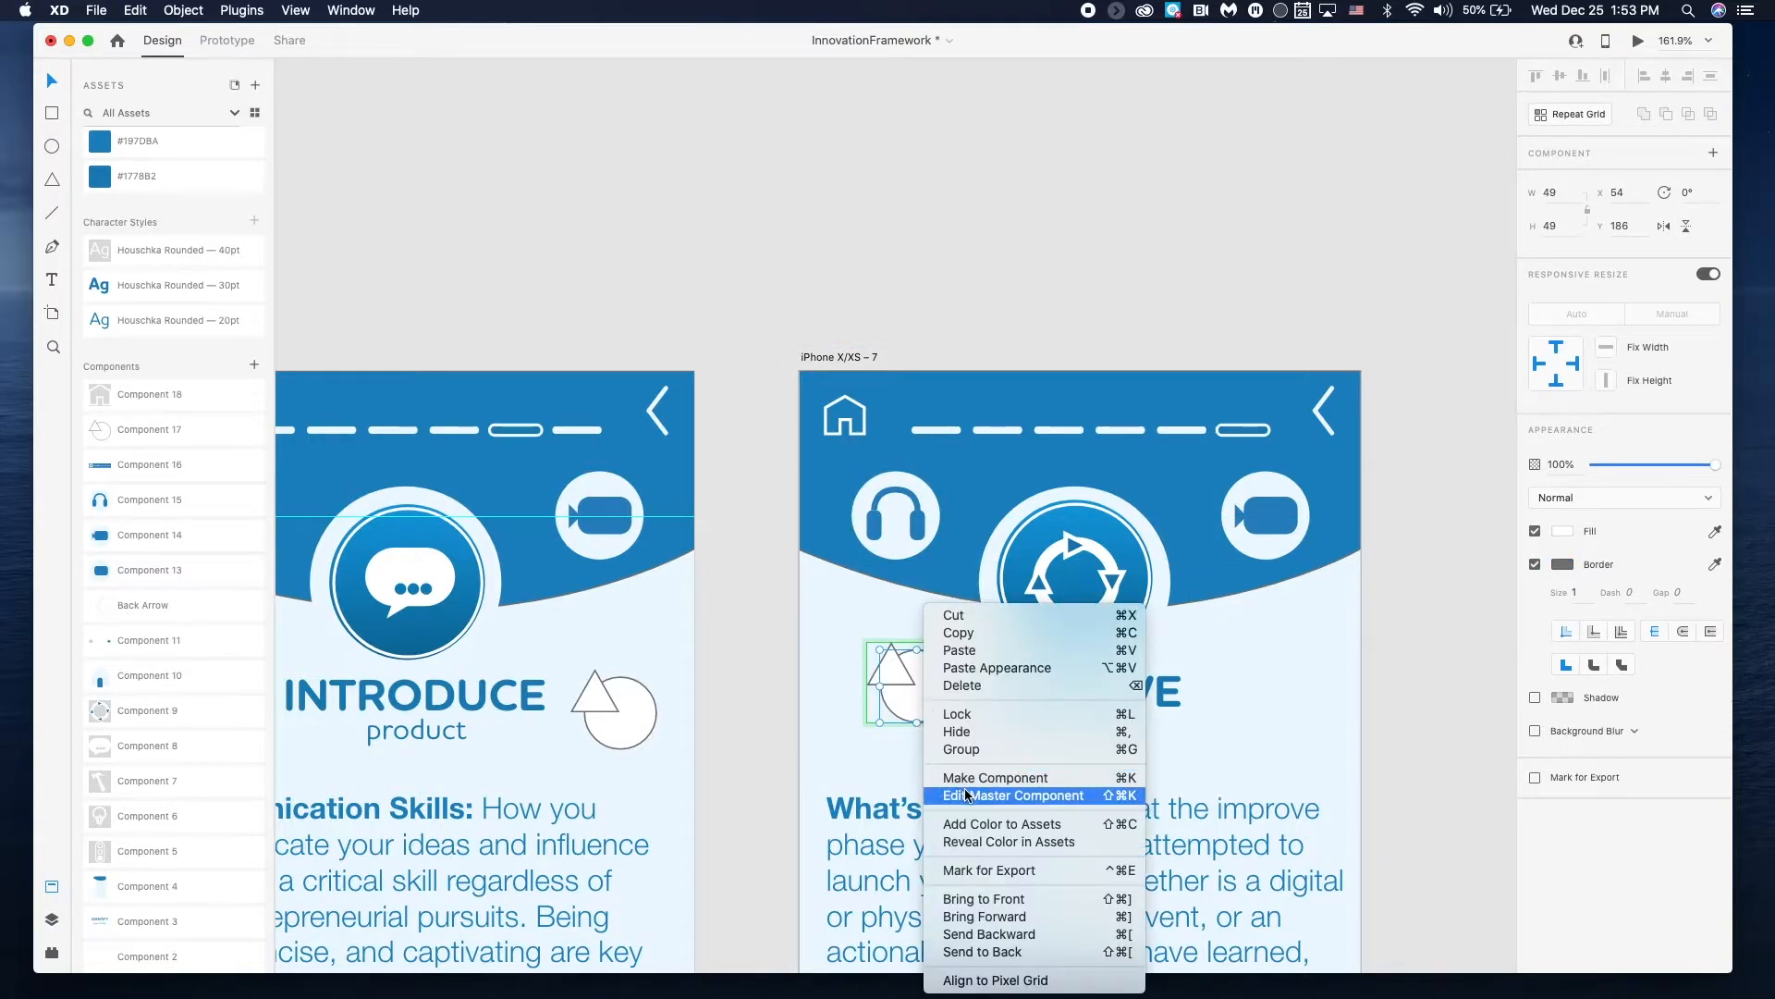
click(684, 311)
key(super+k)
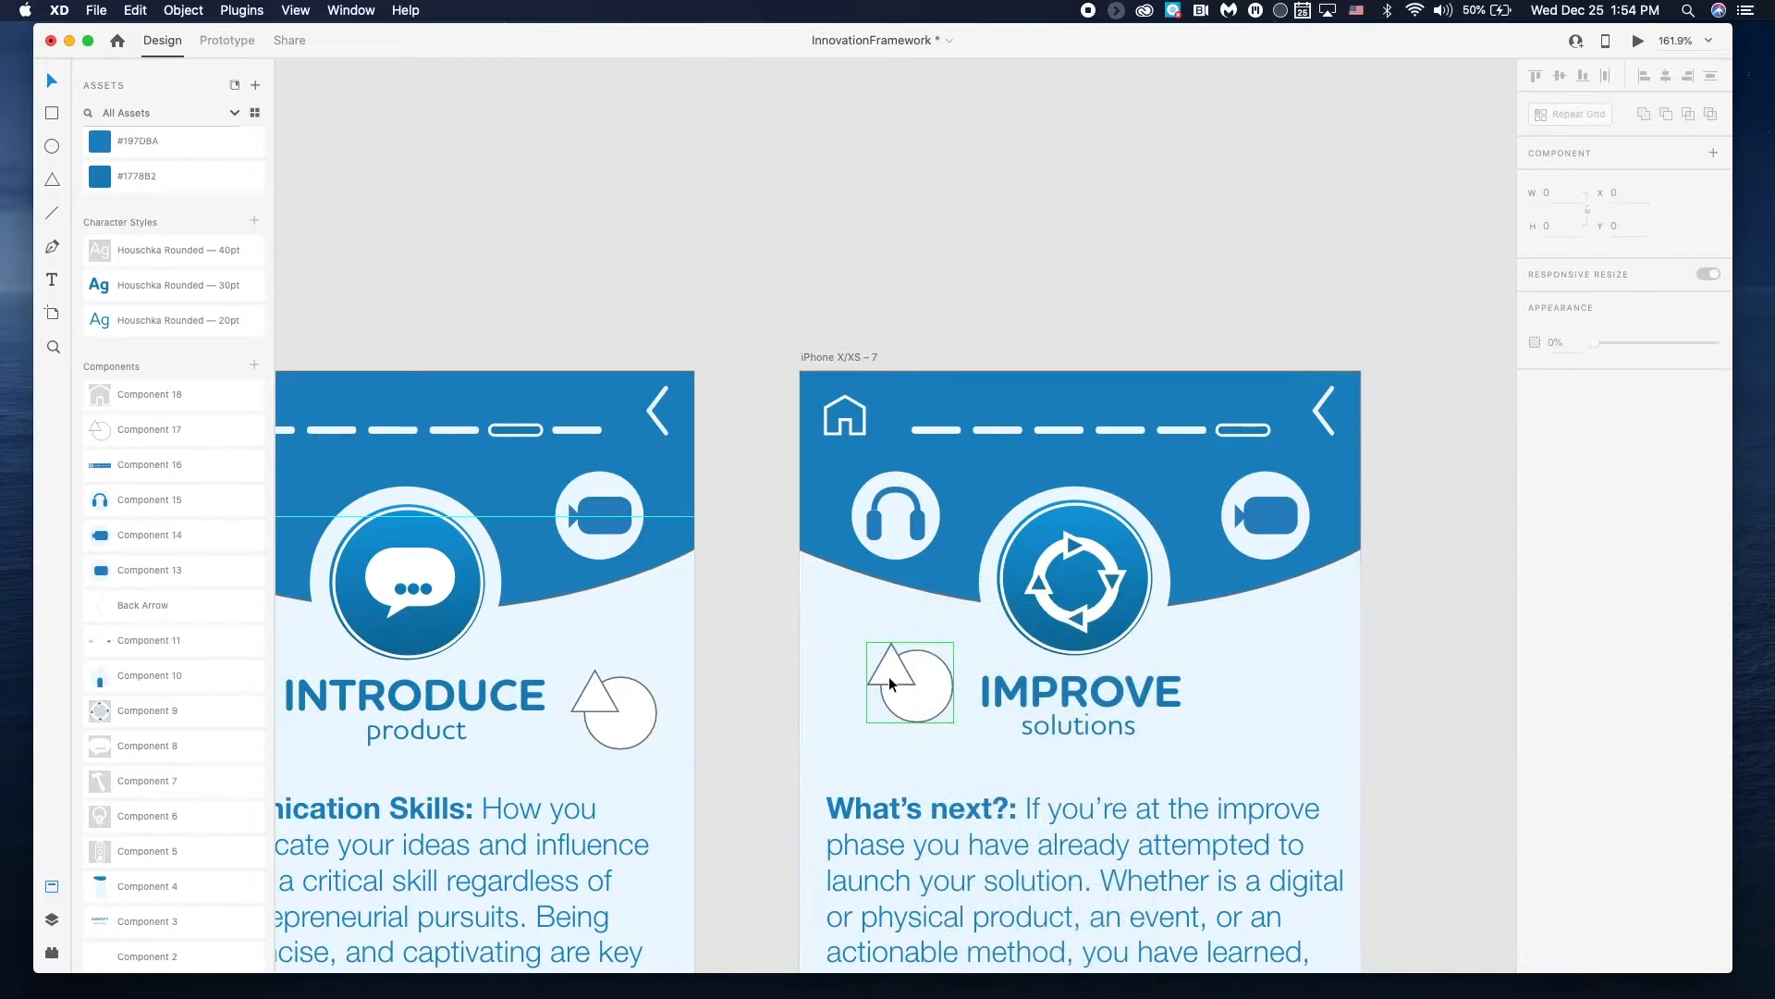
right_click(898, 682)
click(937, 741)
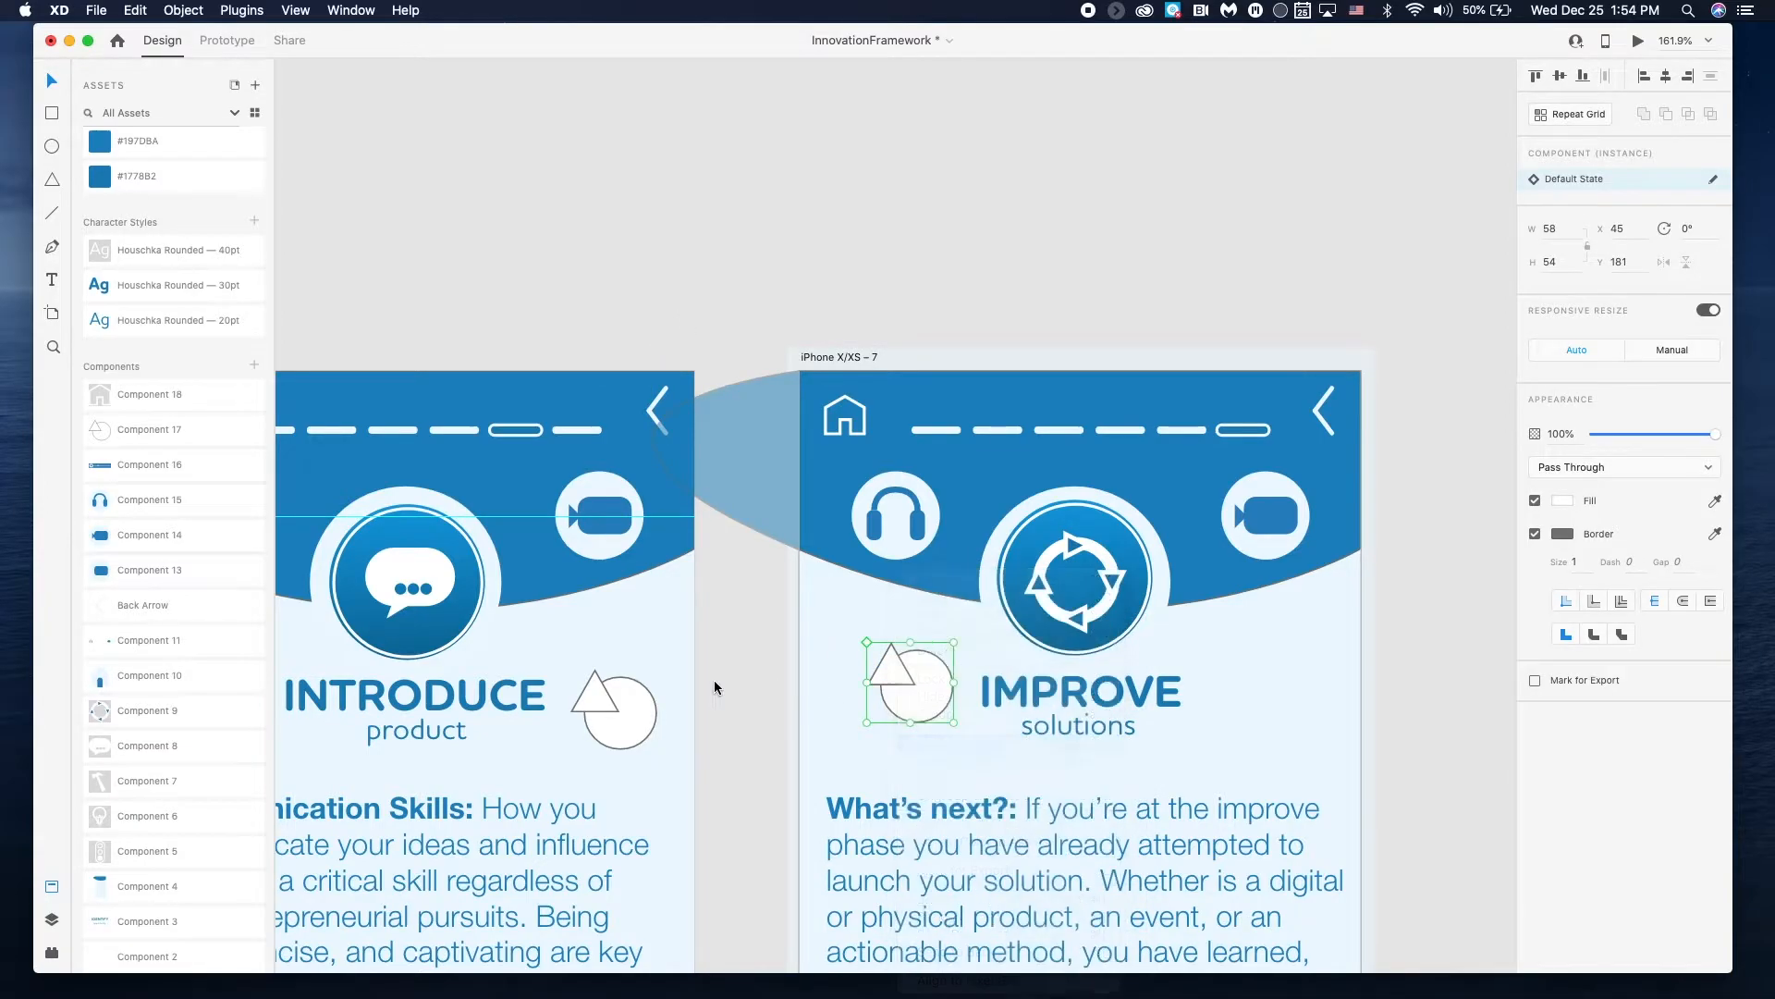
click(601, 705)
drag(601, 705, 645, 755)
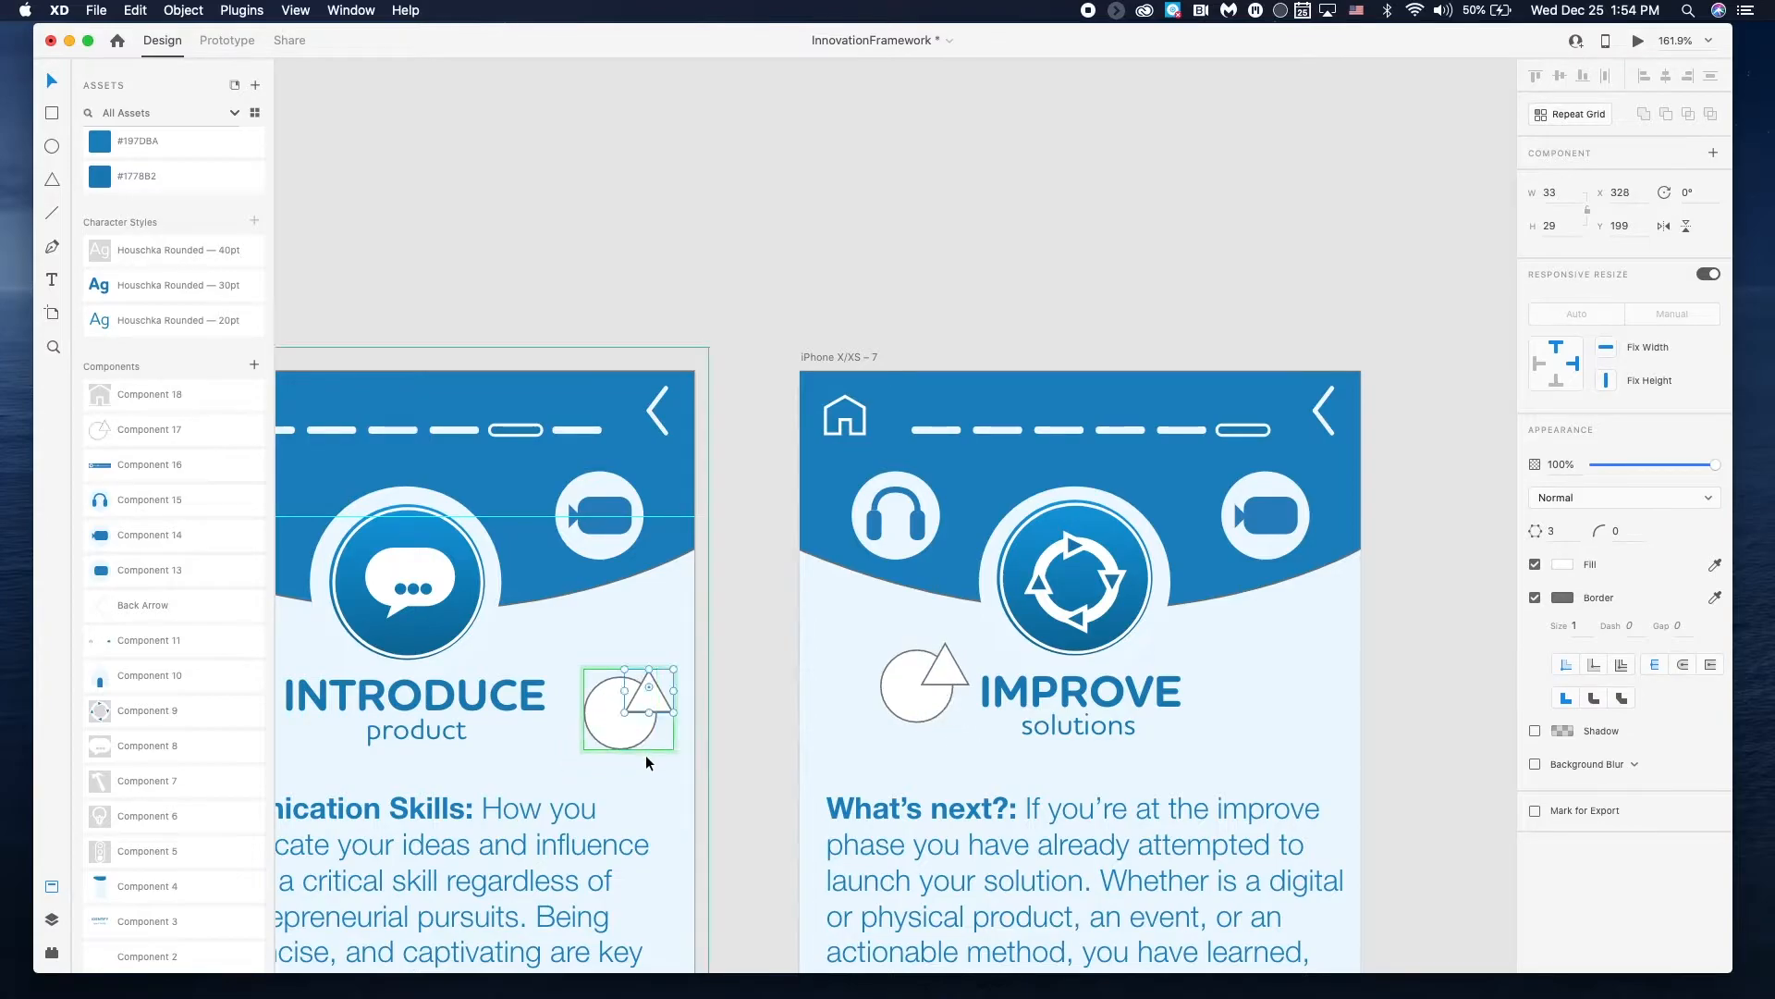
- Delete the triangle-and-circle components from iPhone X/XS – 6 and iPhone X/XS – 7
click(718, 732)
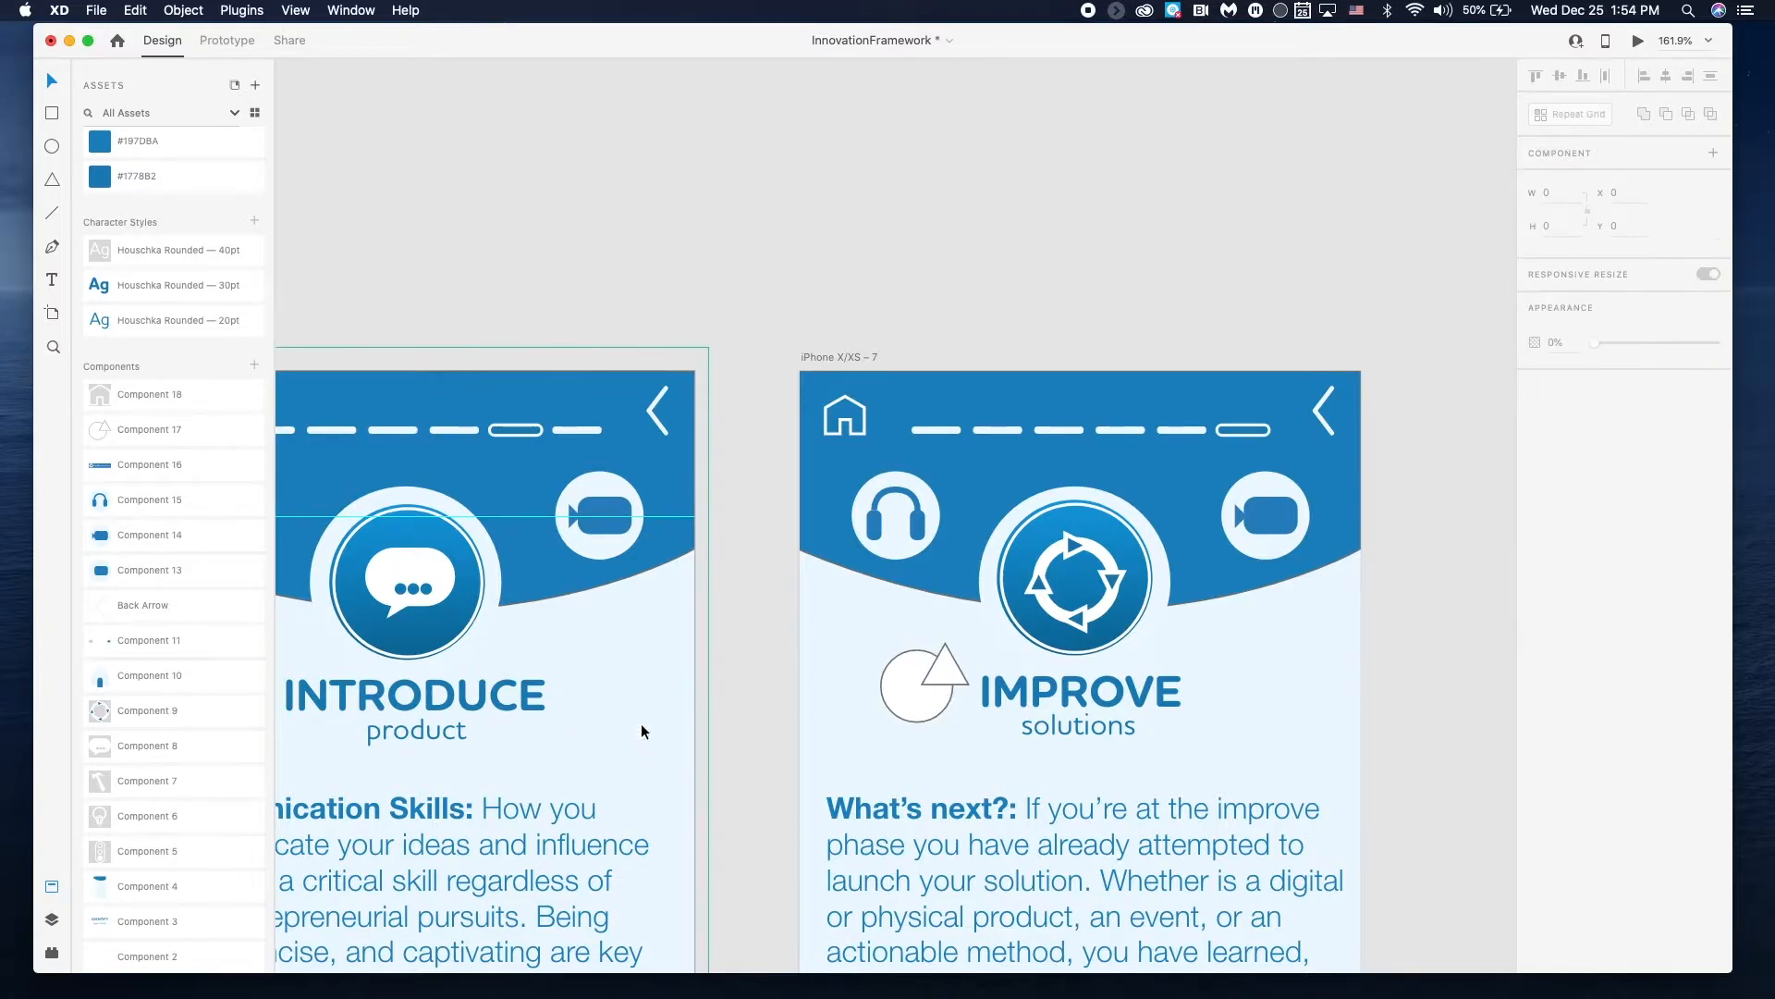
click(900, 708)
key(Delete)
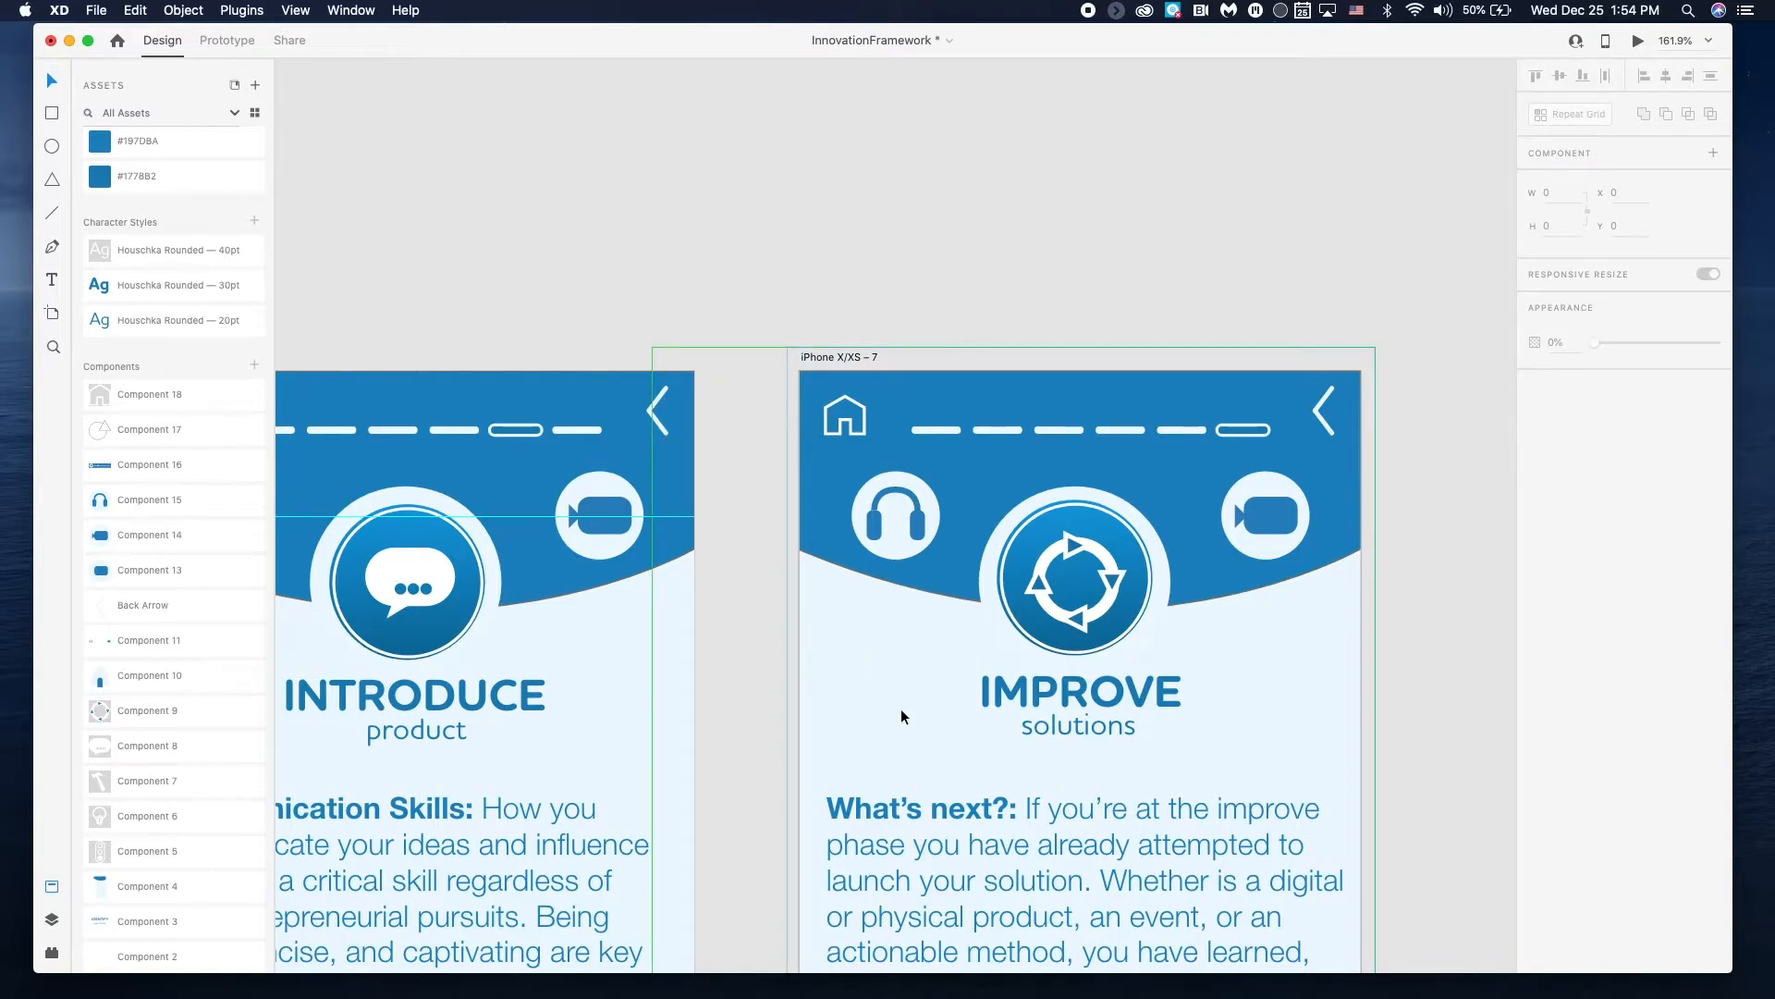
- Return to iPhone X/XS – 2 and inspect its heading group and the Discussion body text
scroll(901, 709, down, 5)
scroll(901, 708, left, 8)
scroll(901, 709, down, 3)
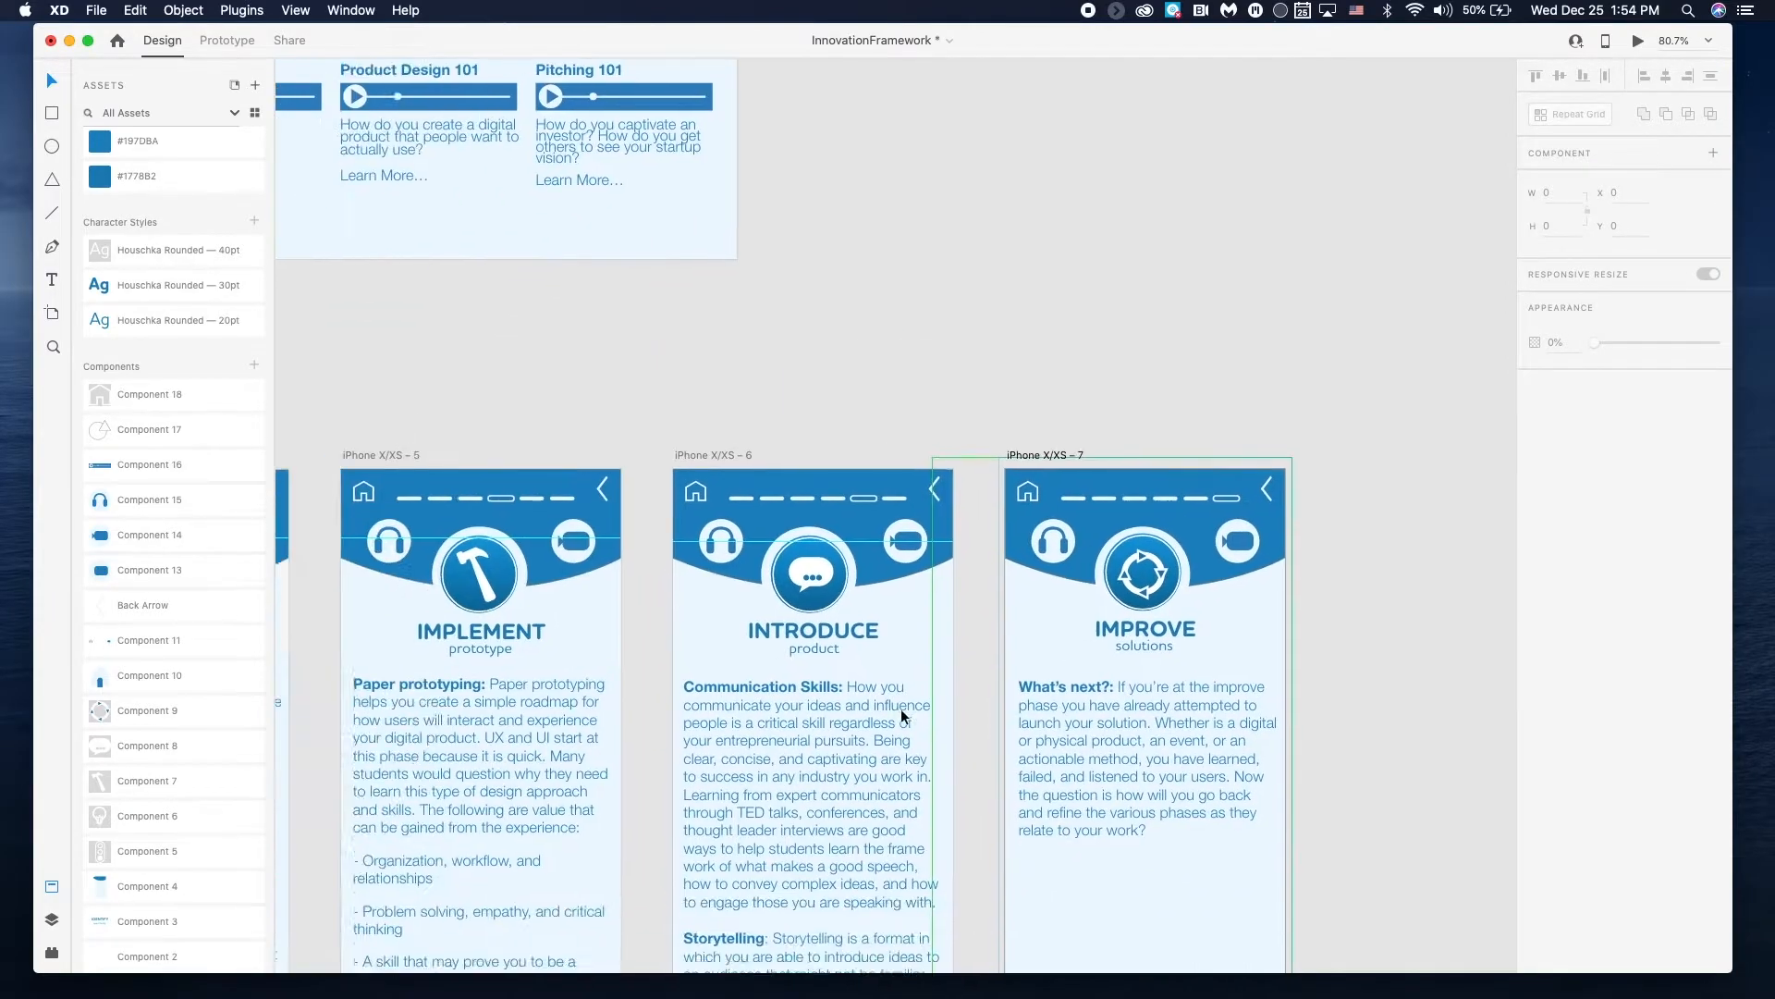
scroll(901, 708, left, 10)
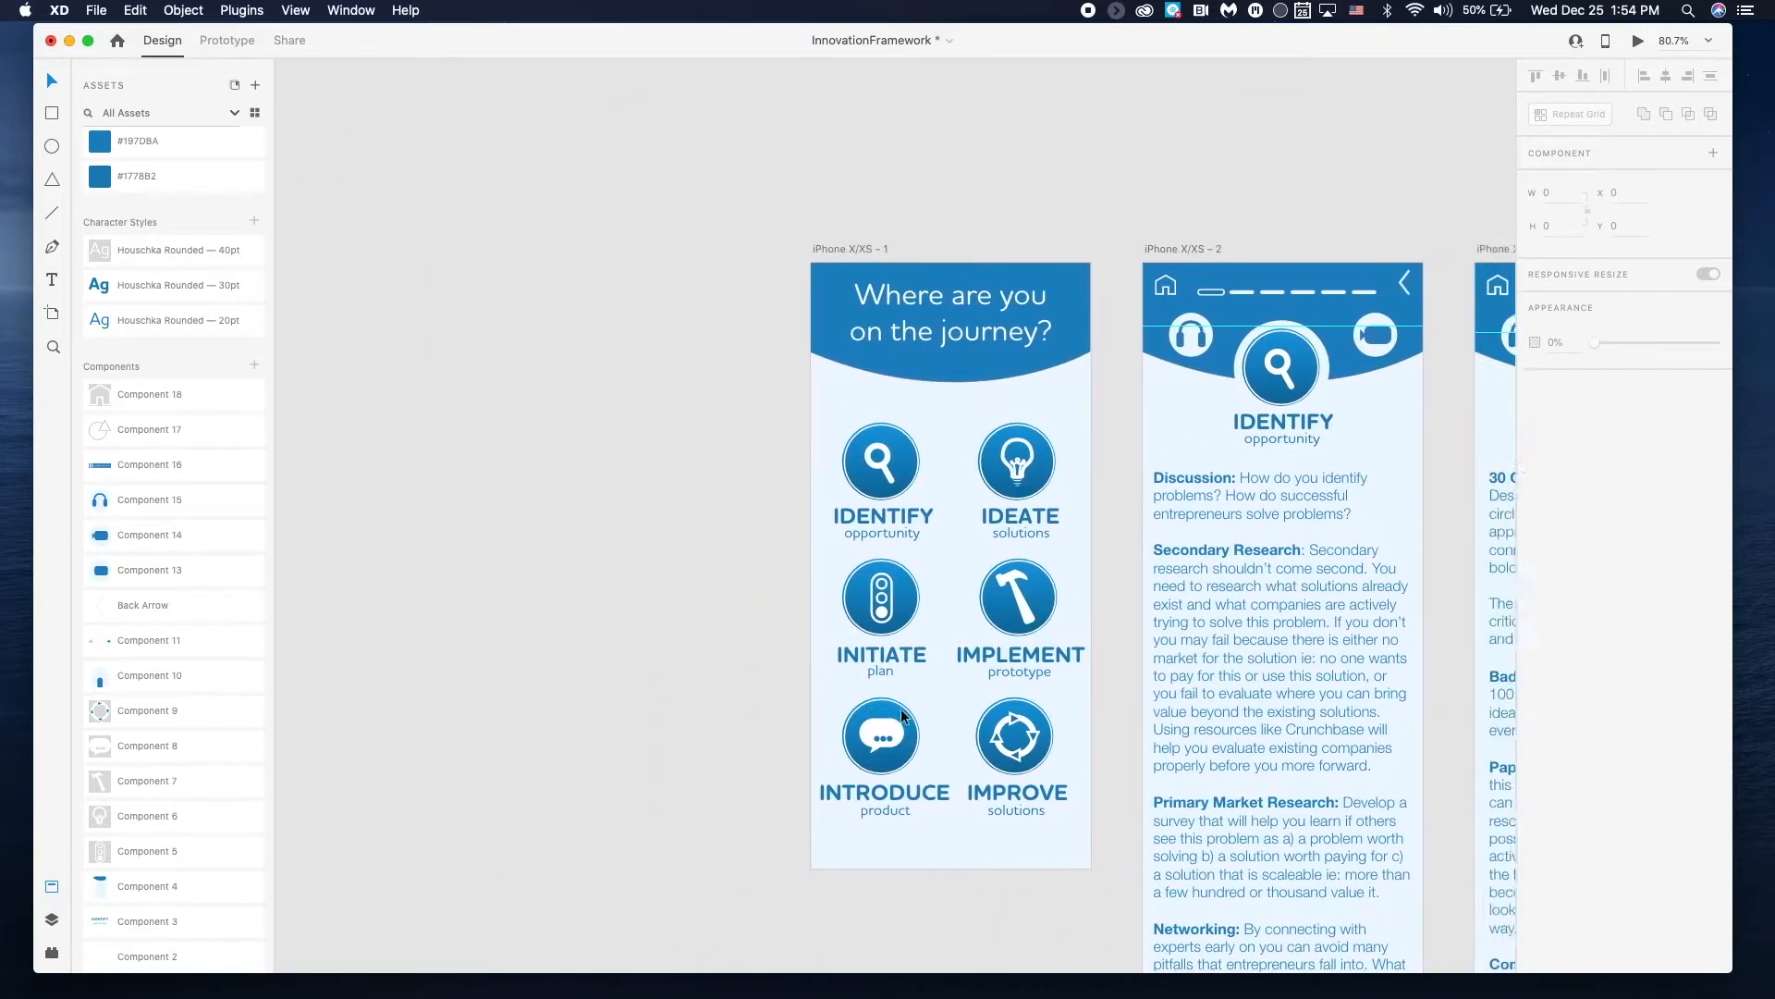
scroll(901, 708, right, 5)
scroll(982, 392, right, 5)
scroll(982, 392, up, 2)
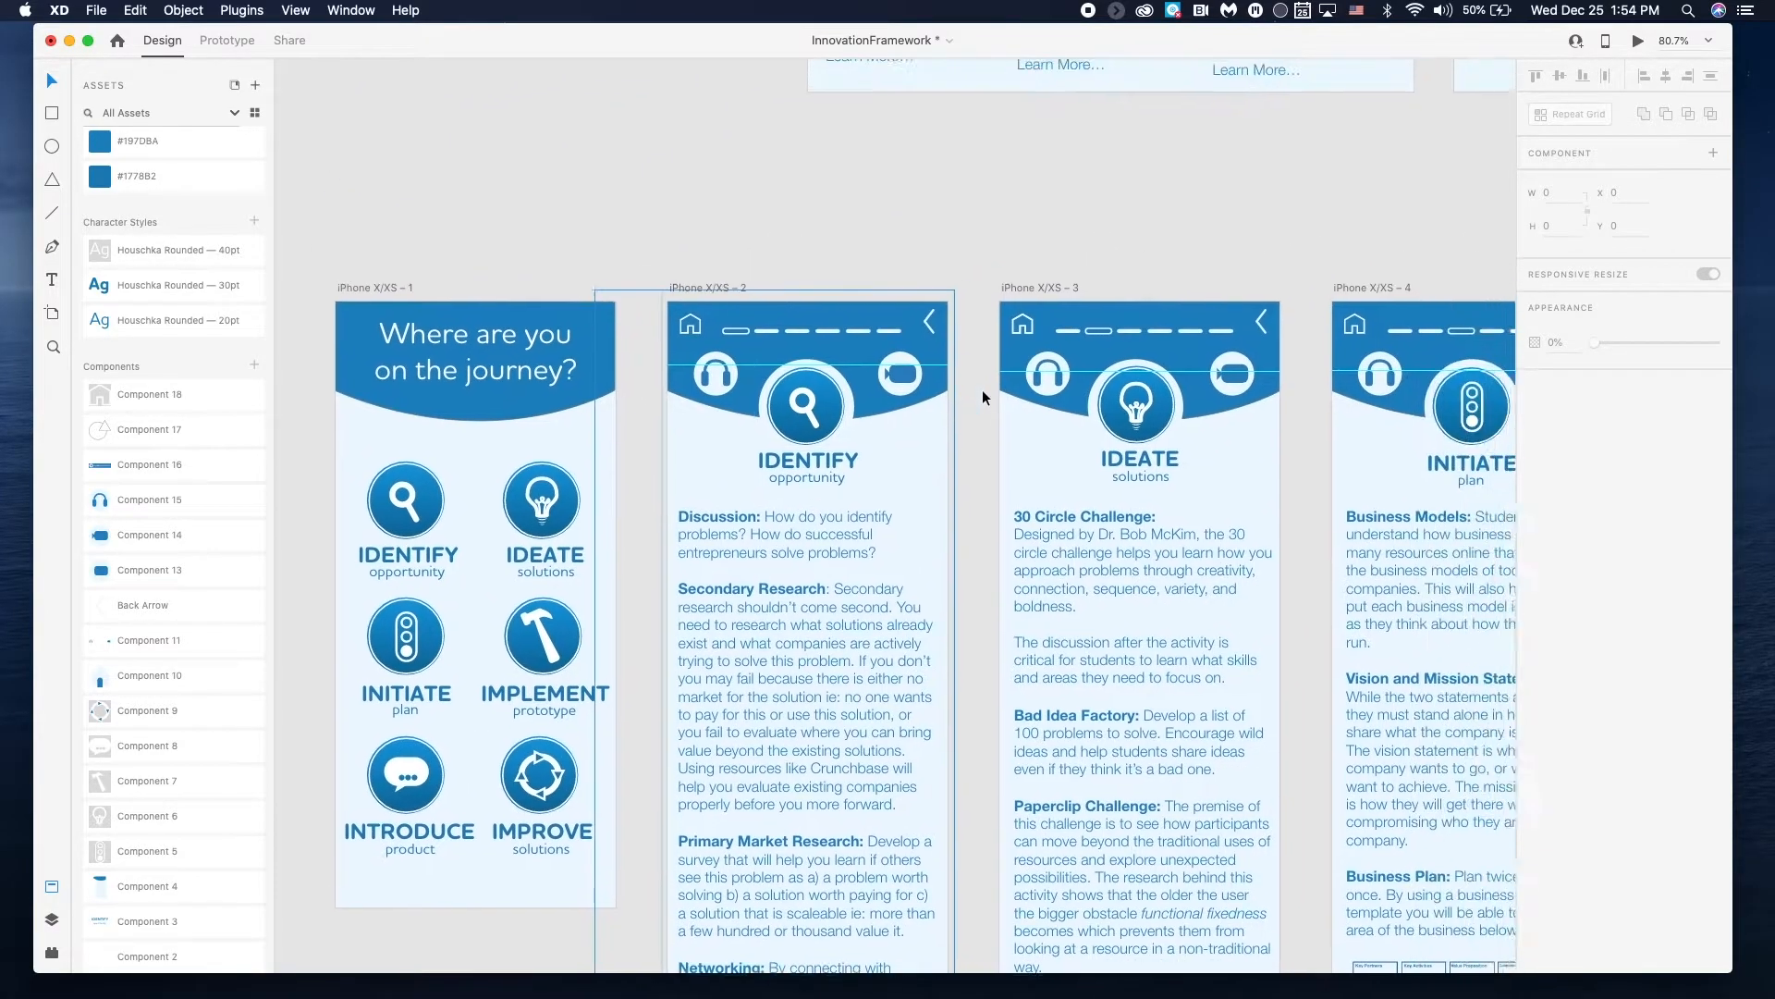
click(740, 447)
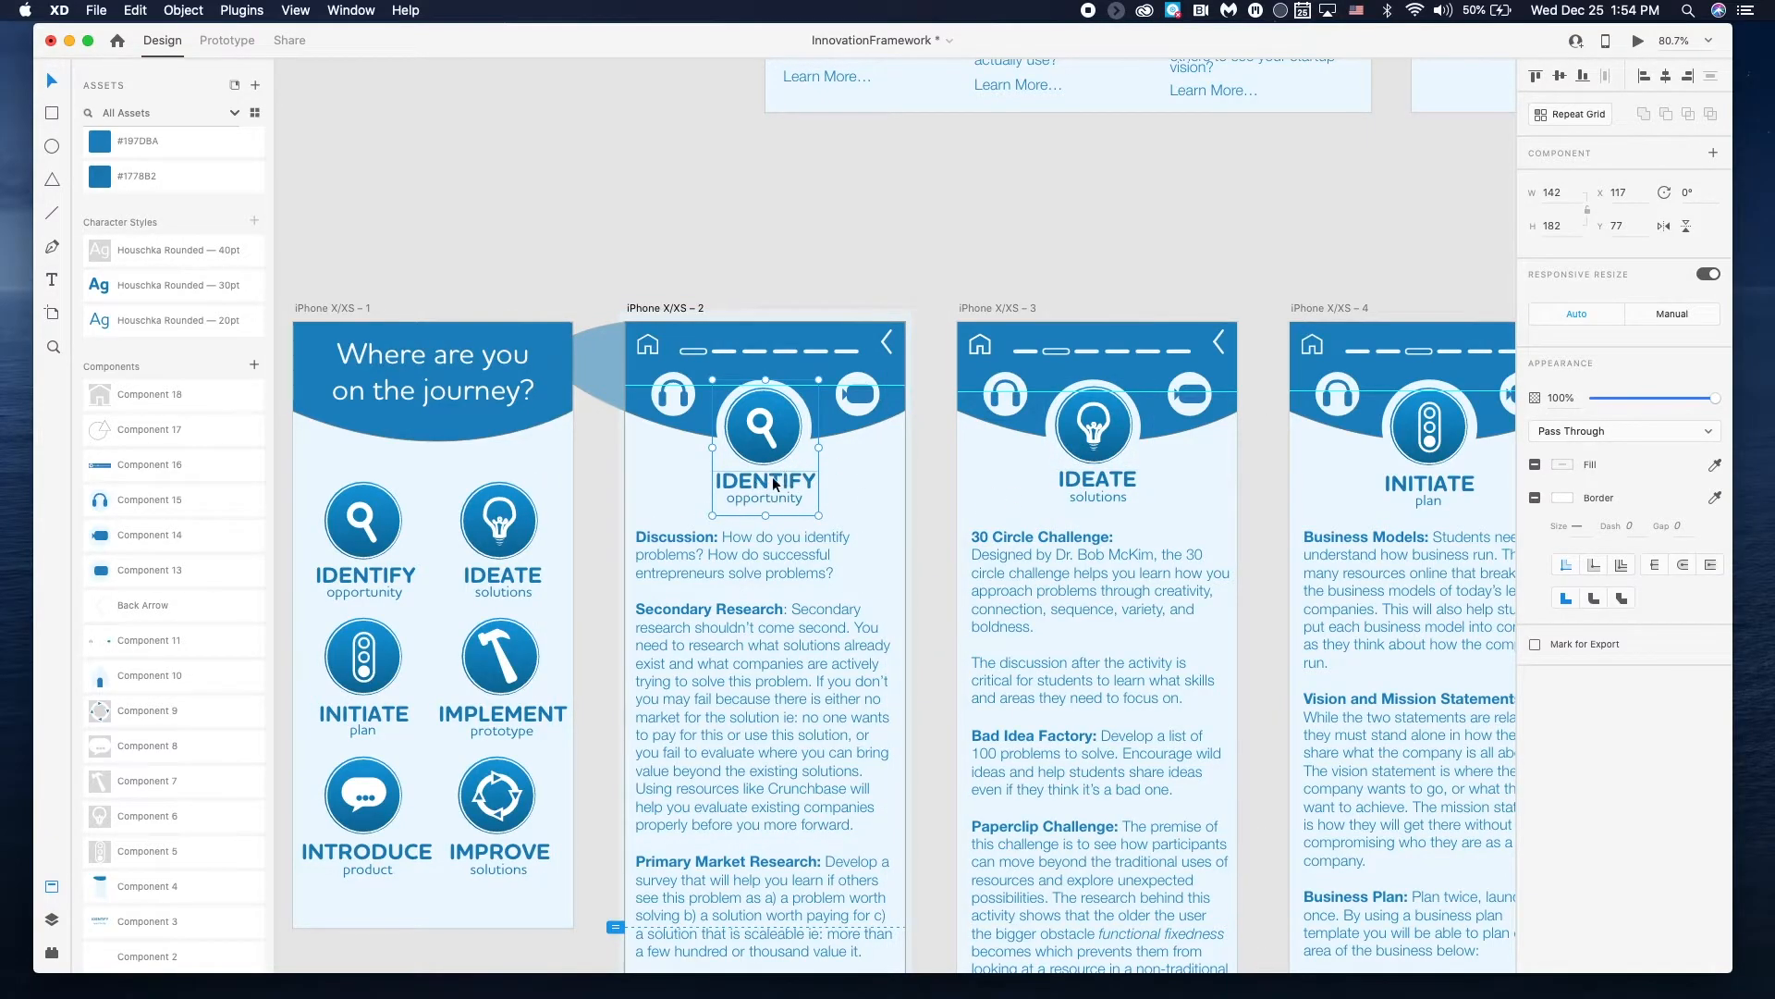
click(685, 571)
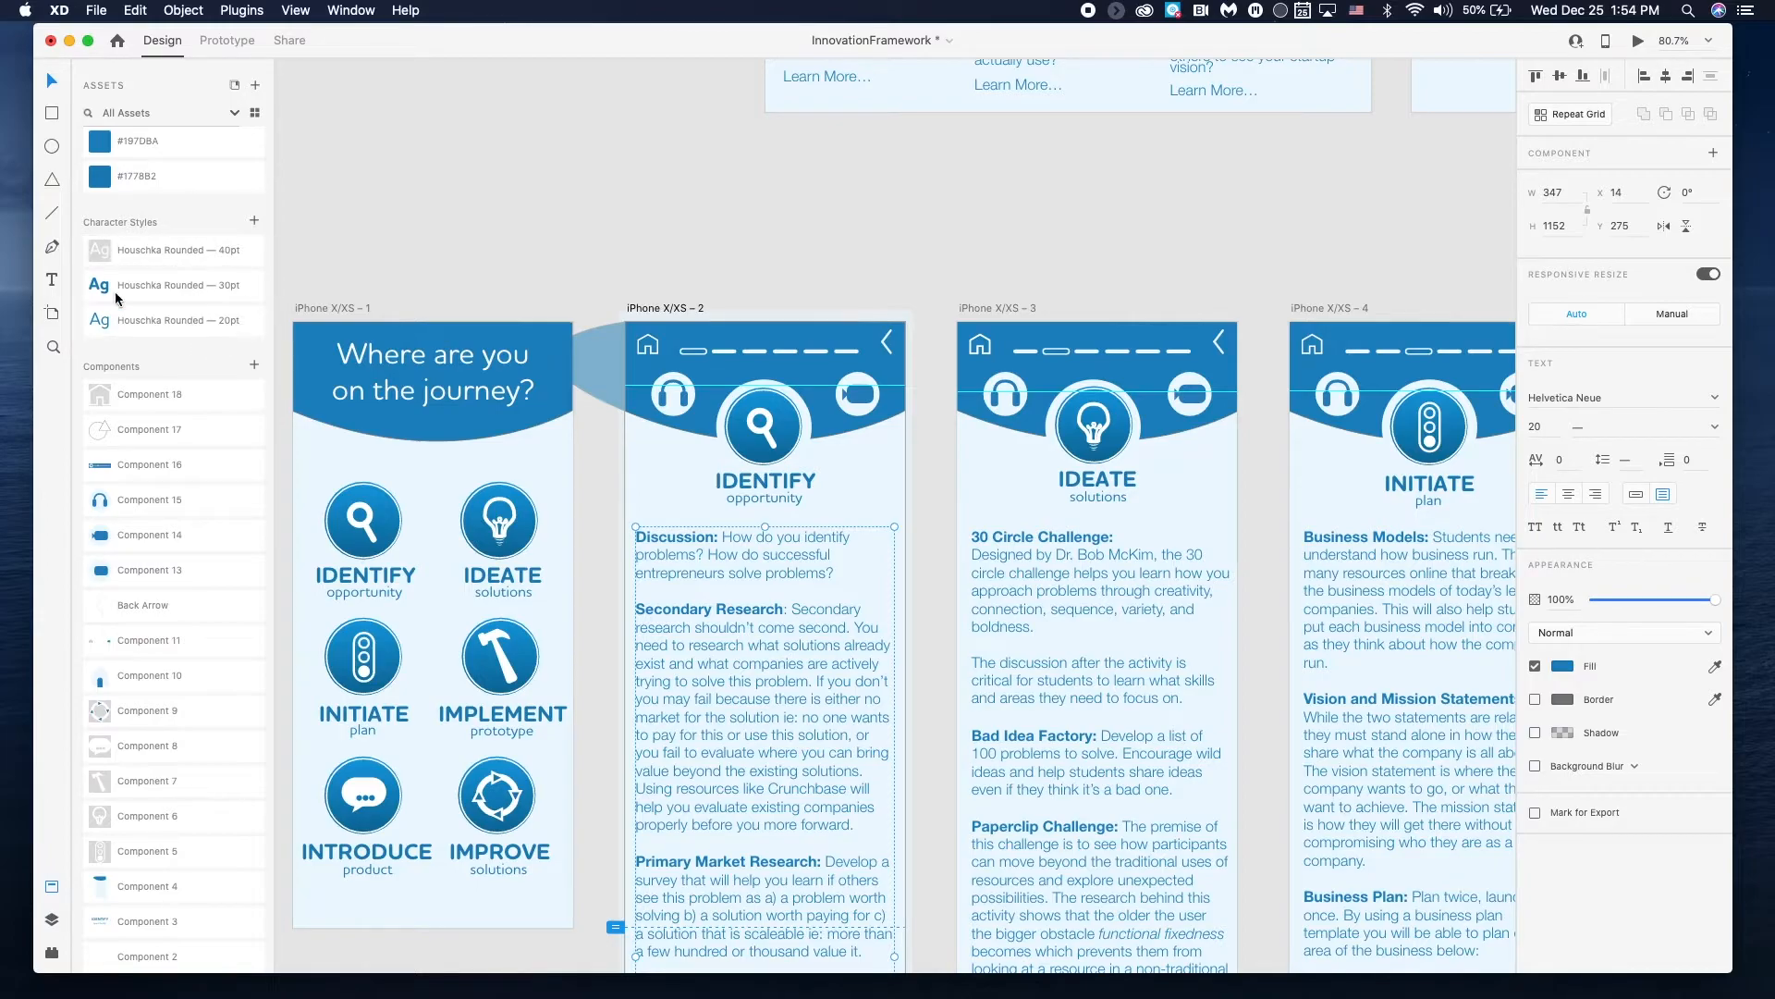
- Select the IDENTIFY heading text inside its component on iPhone X/XS – 2 and compare it with the Houschka Rounded 30pt and 20pt character styles
click(732, 470)
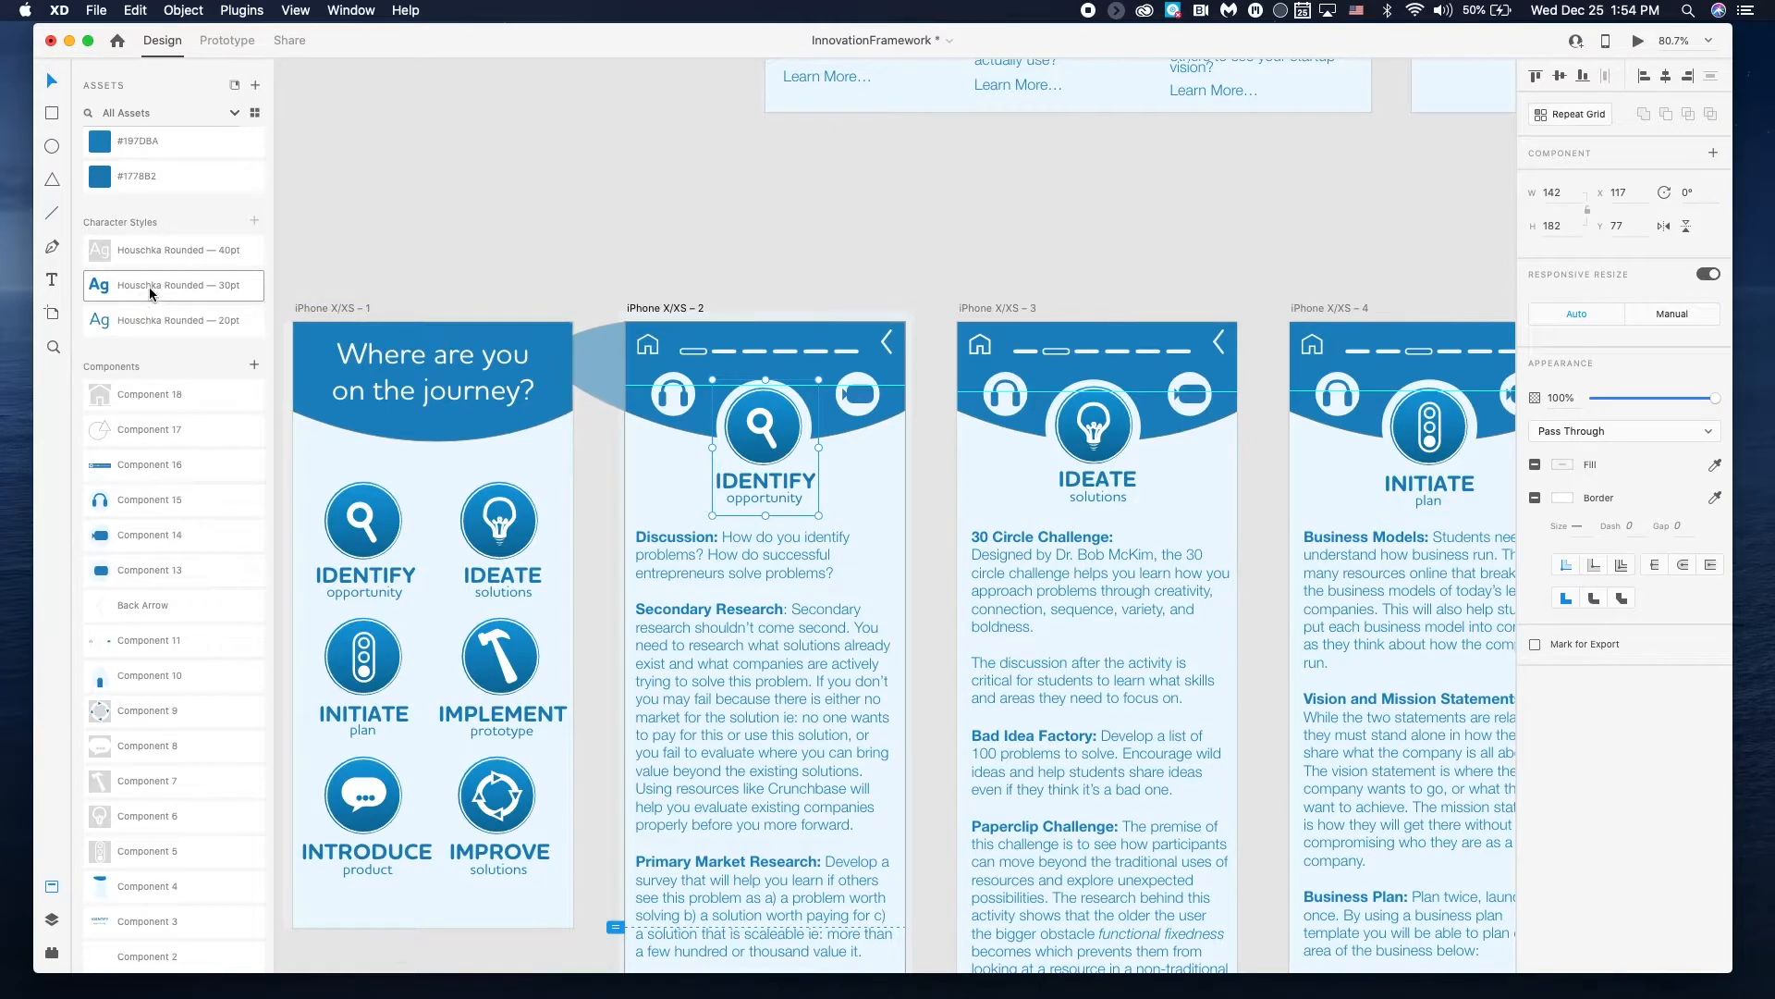
double_click(774, 480)
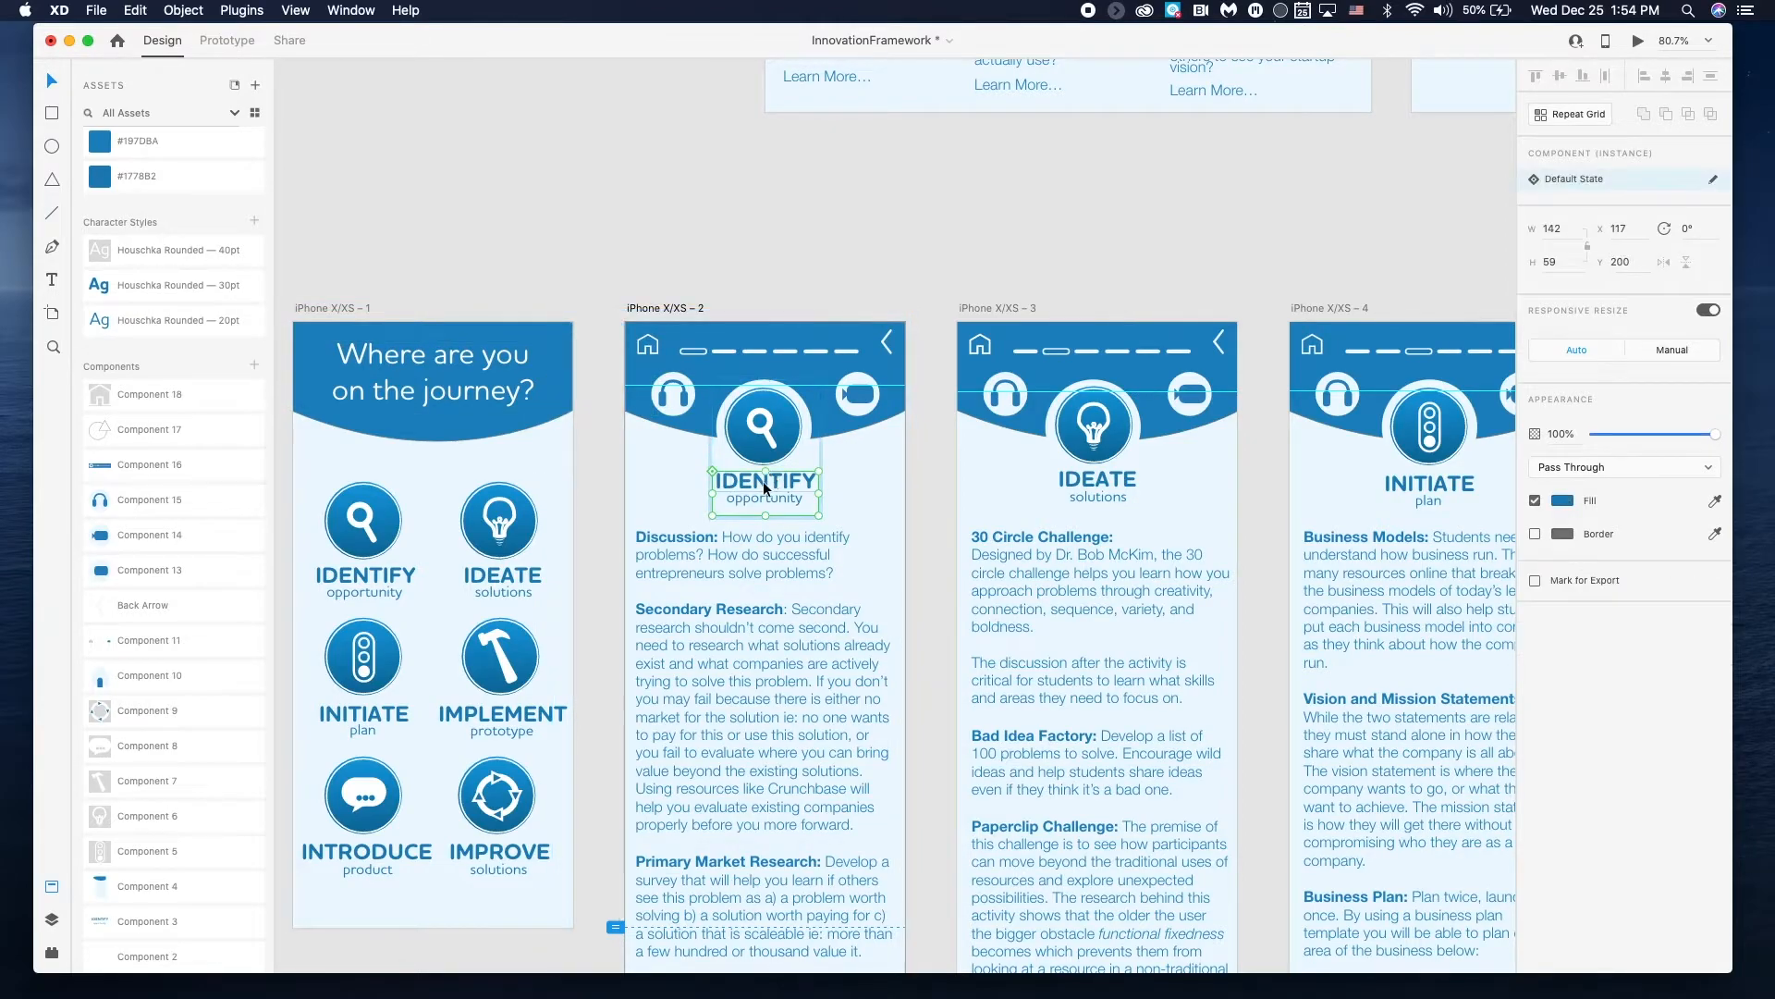
click(174, 318)
click(159, 283)
double_click(751, 482)
click(140, 321)
click(137, 285)
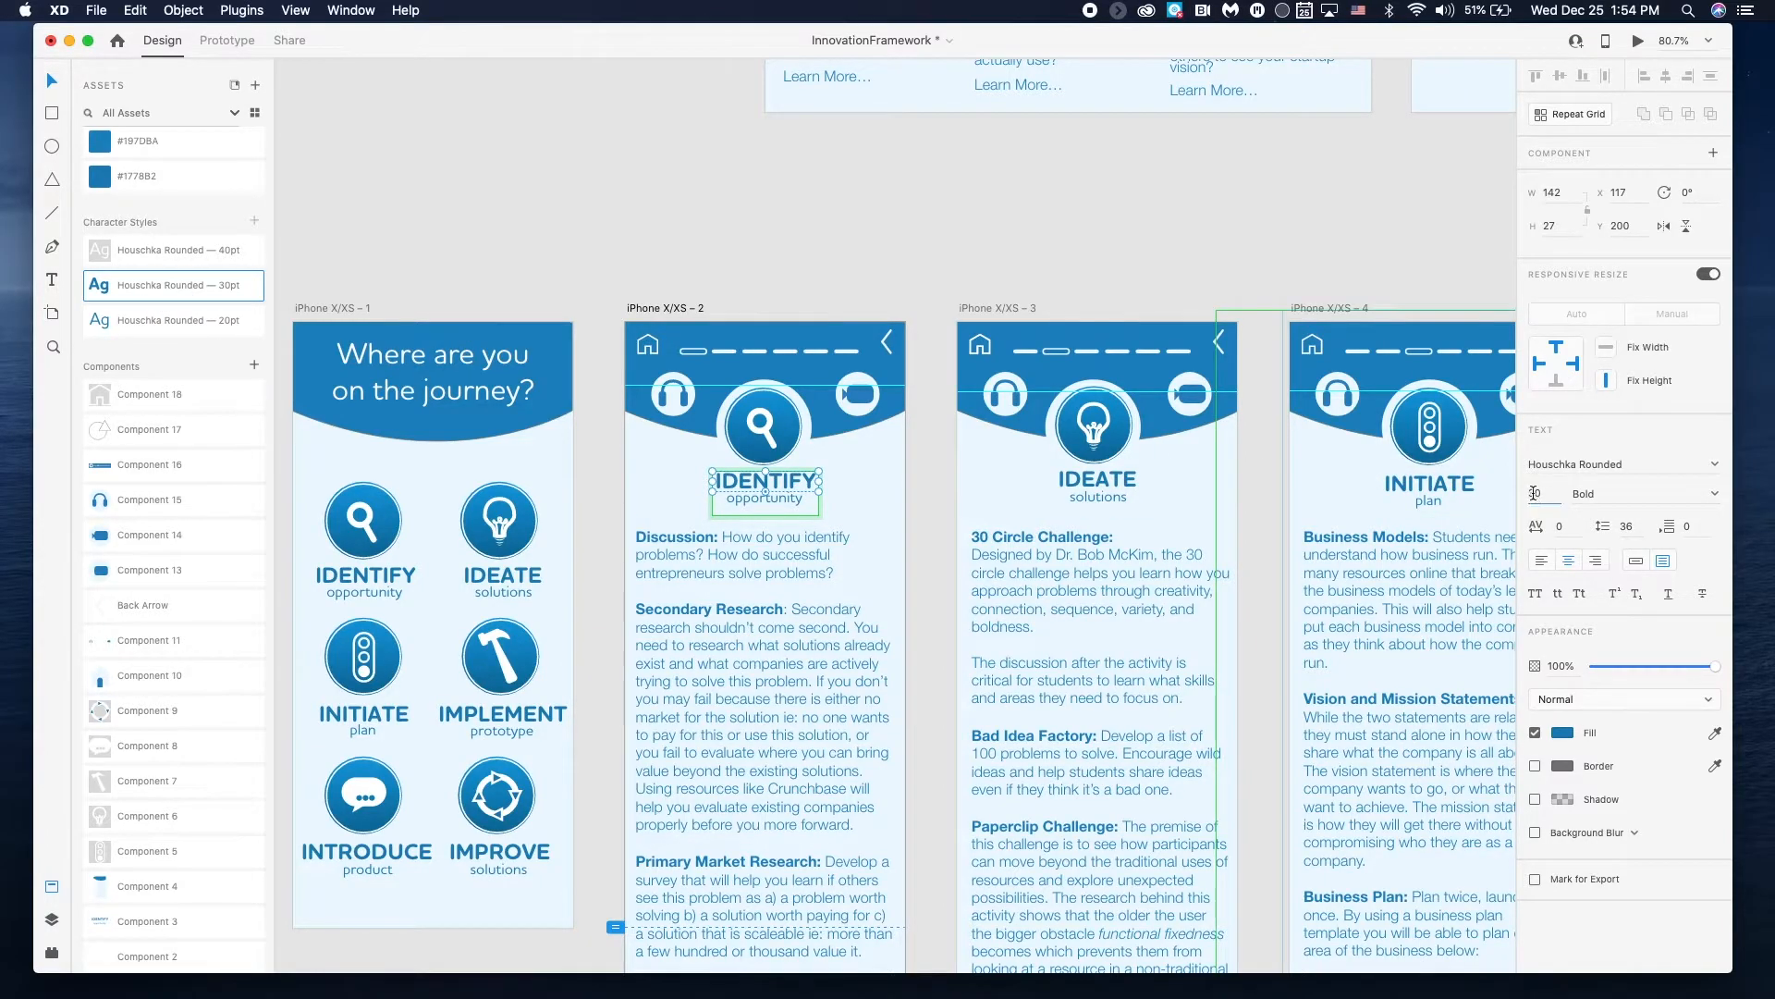
- Try a font size of 40 on the IDENTIFY heading alone and undo it
text(40)
key(Return)
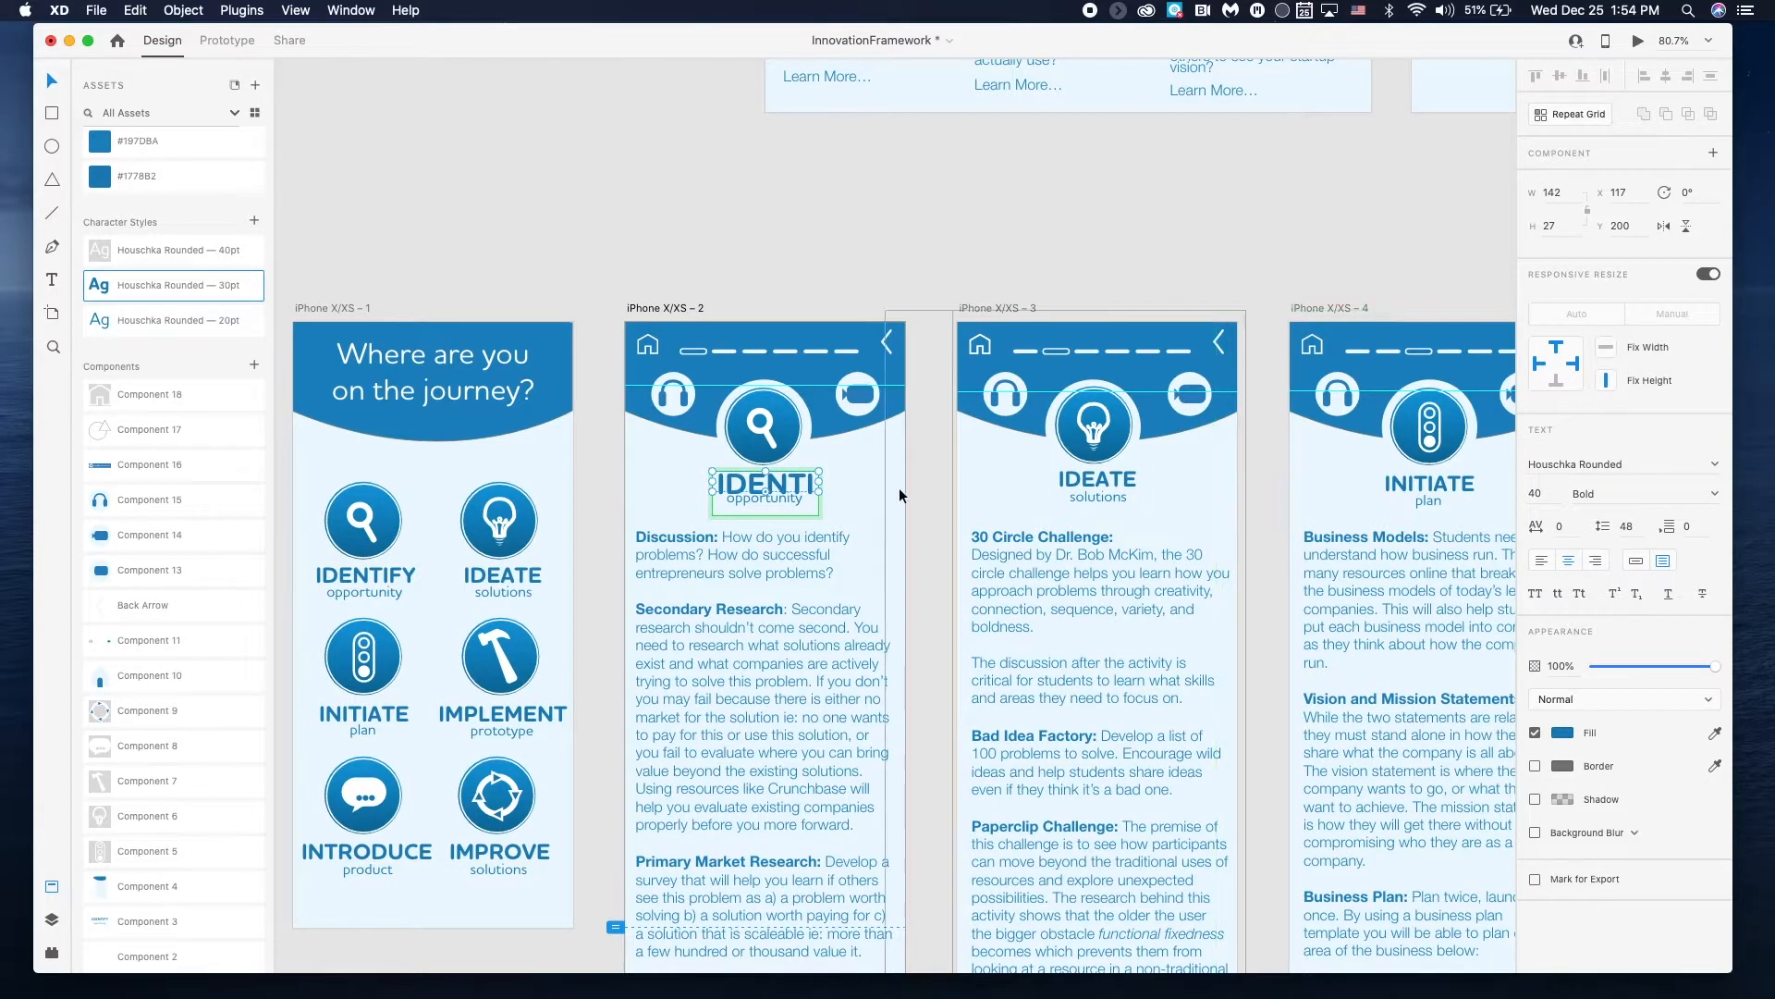
key(super+z)
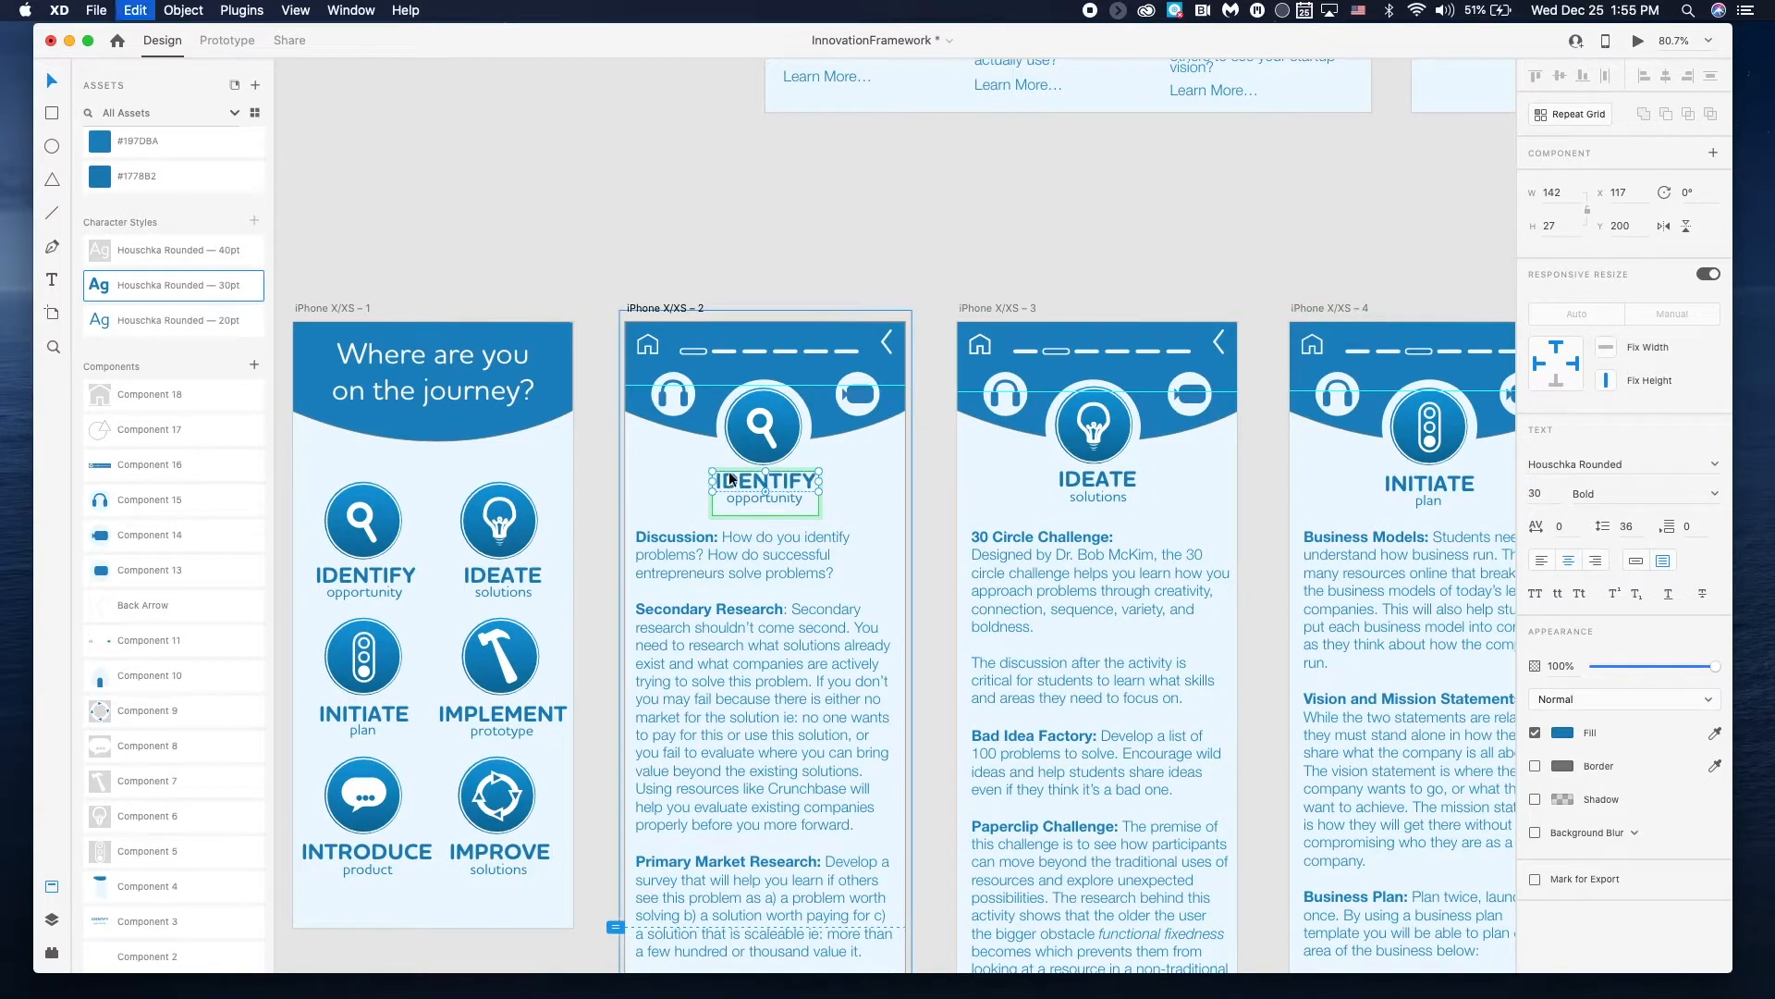
- Edit the Houschka Rounded 30pt character style to size 32 and Medium weight
right_click(138, 286)
click(168, 311)
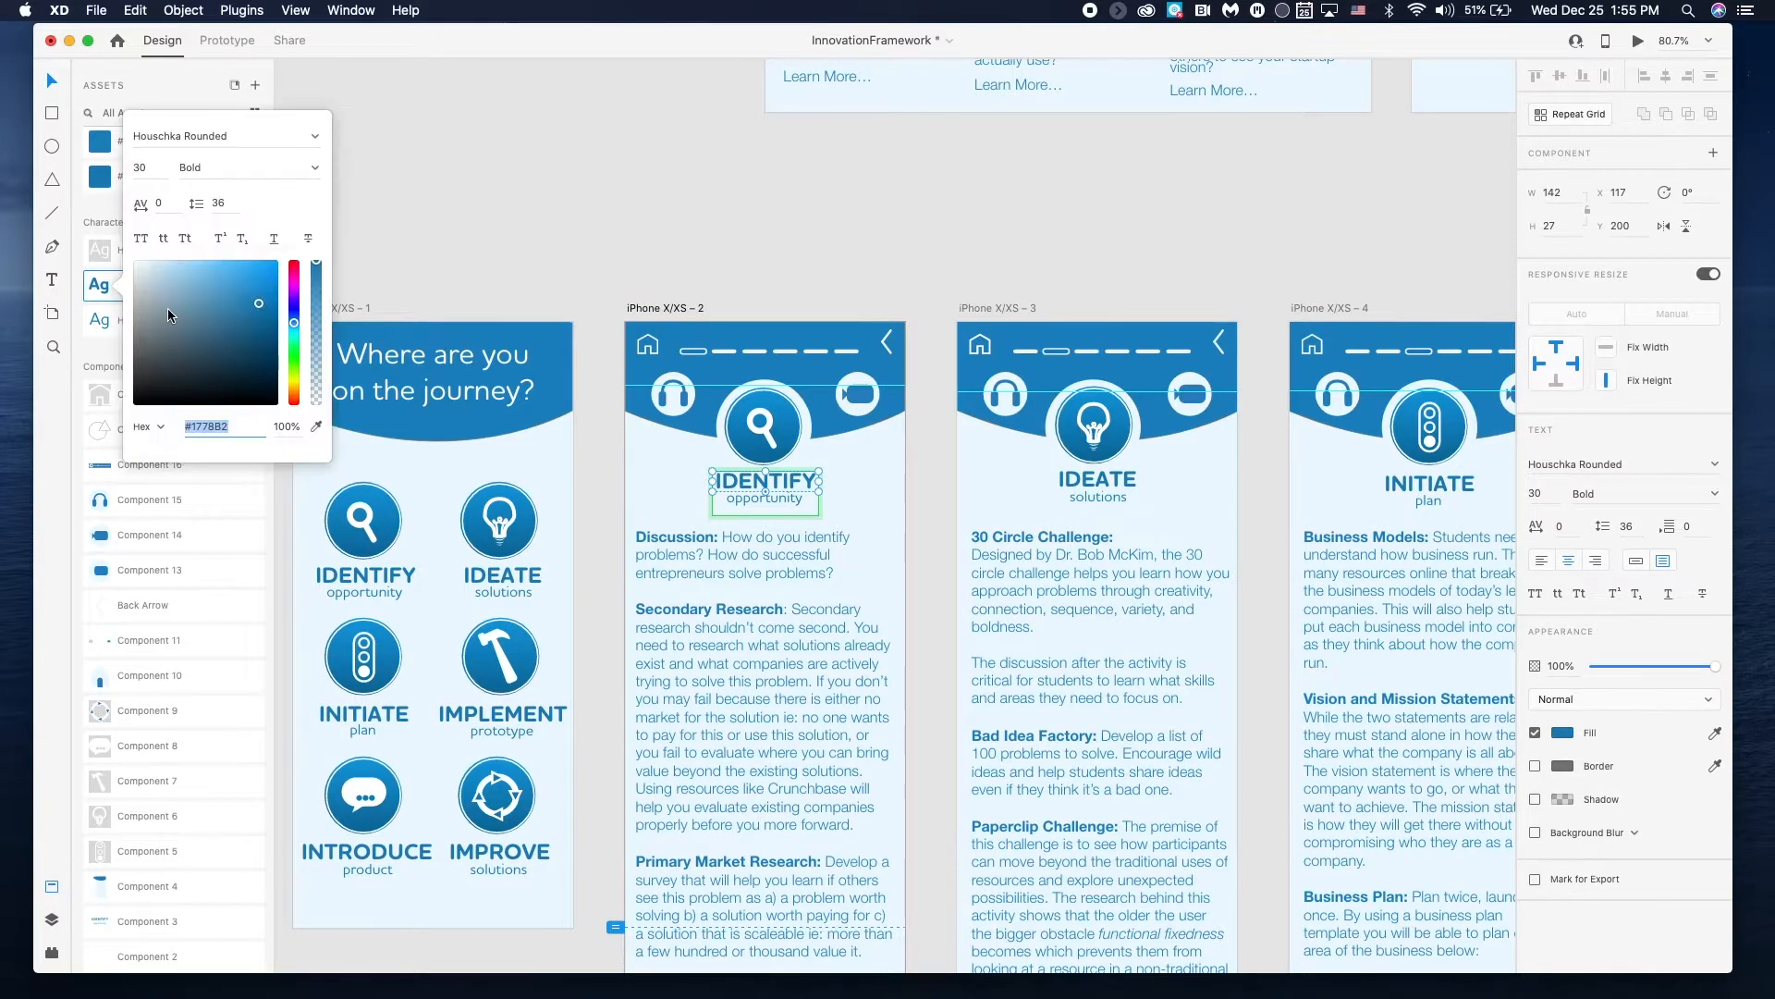
click(140, 168)
key(Return)
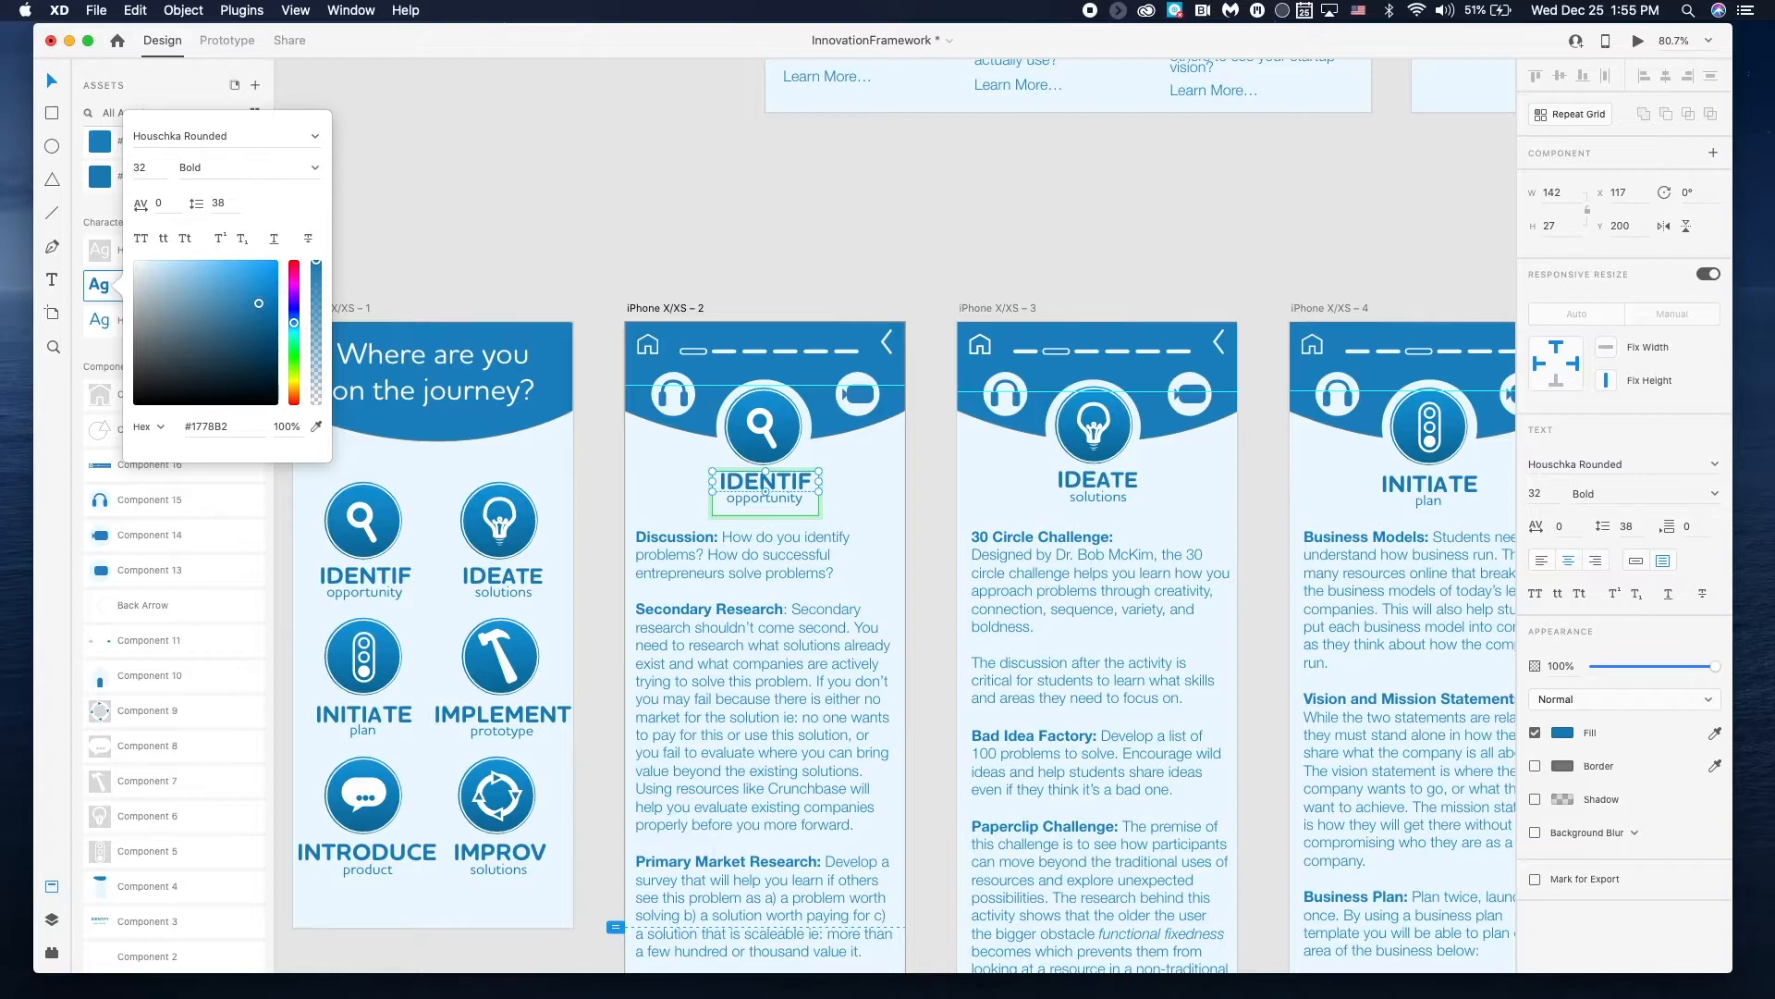
click(315, 169)
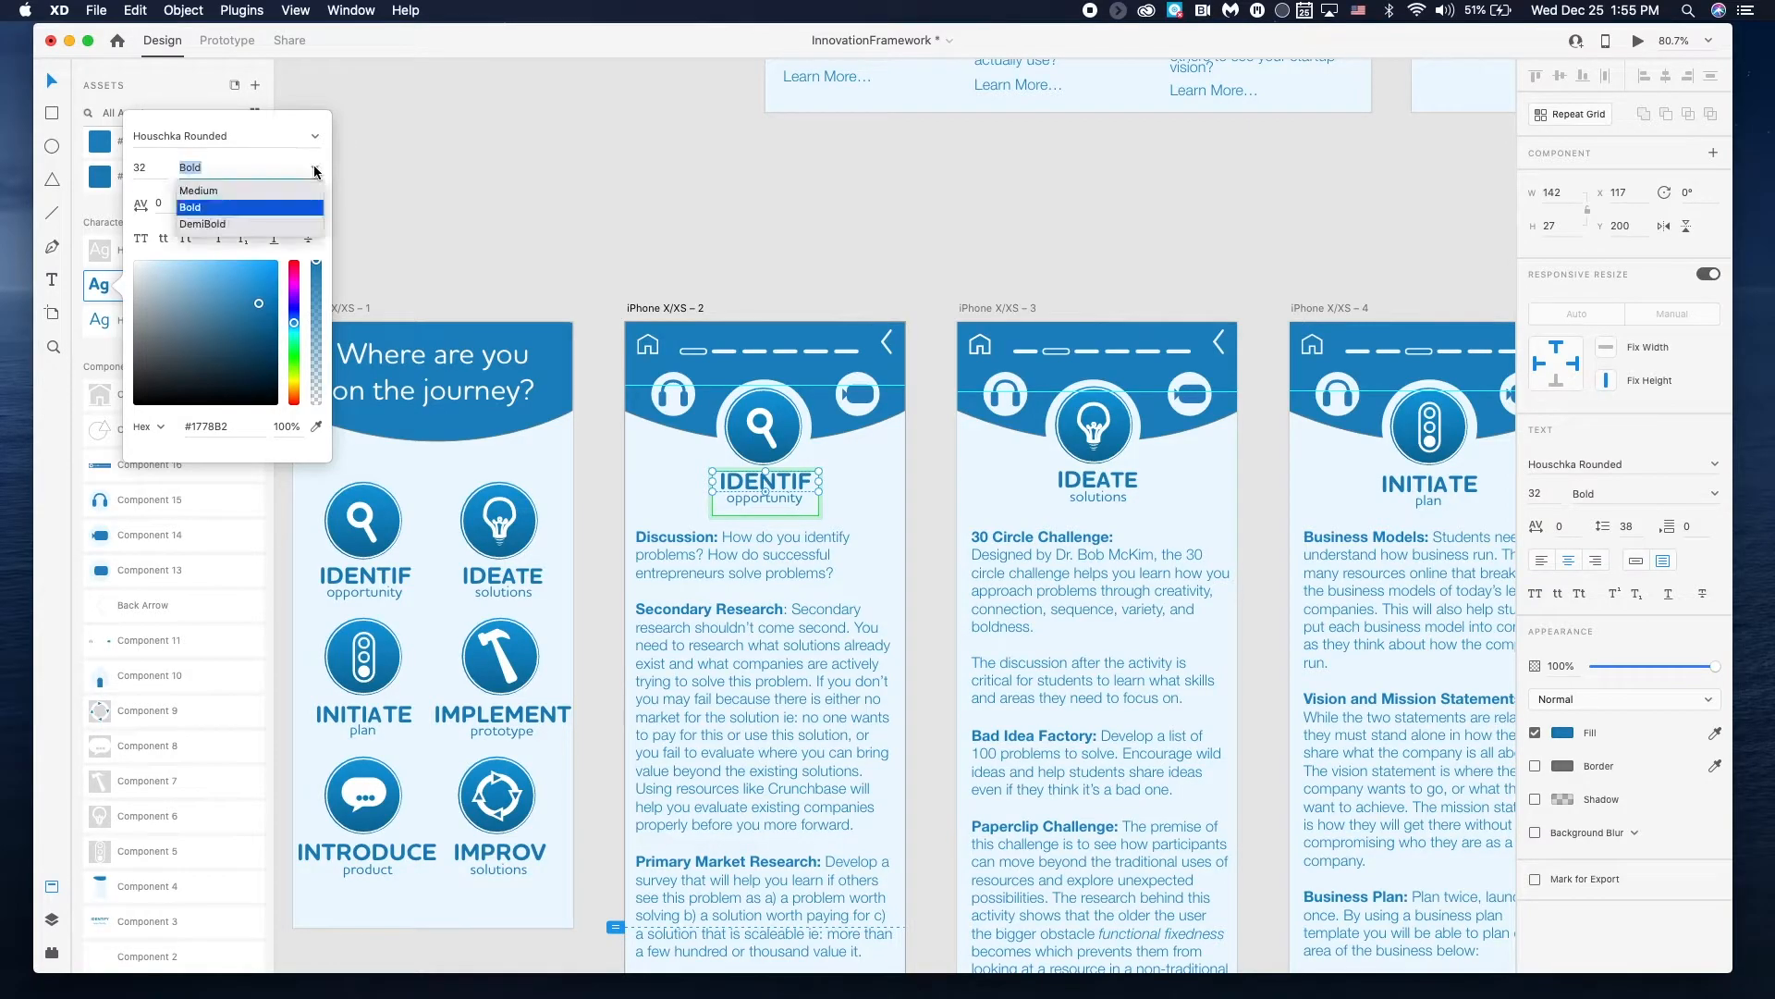
click(235, 191)
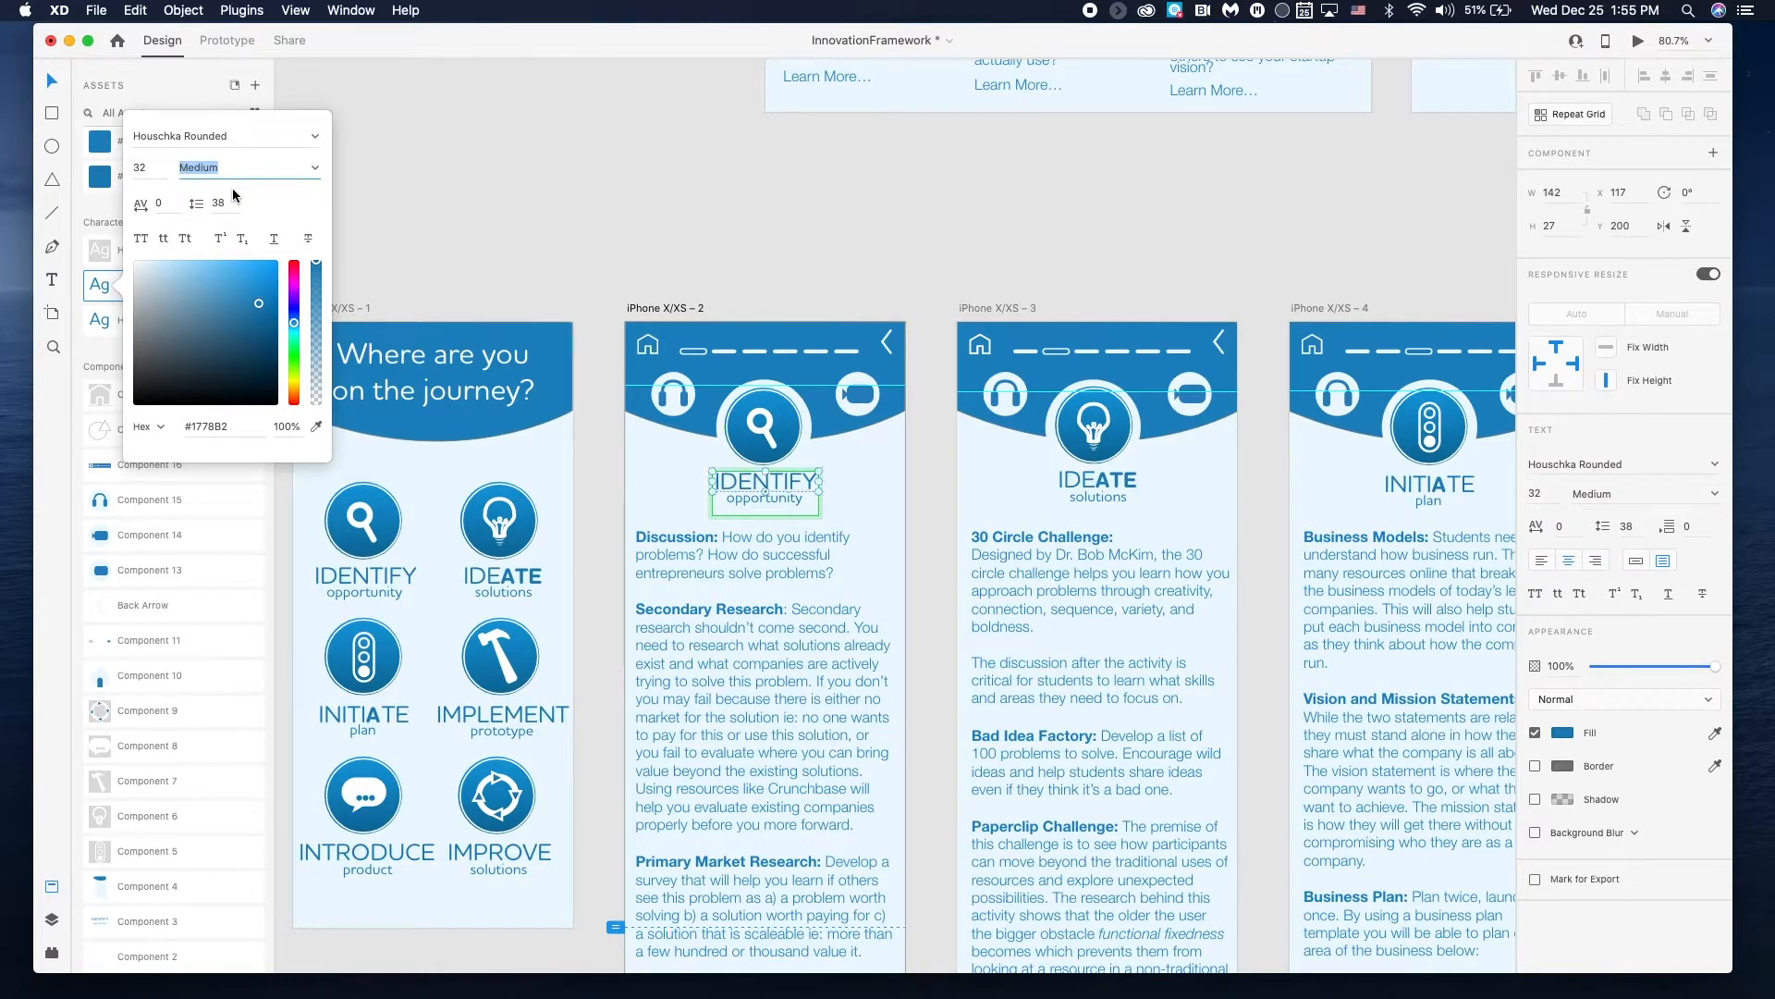
click(408, 169)
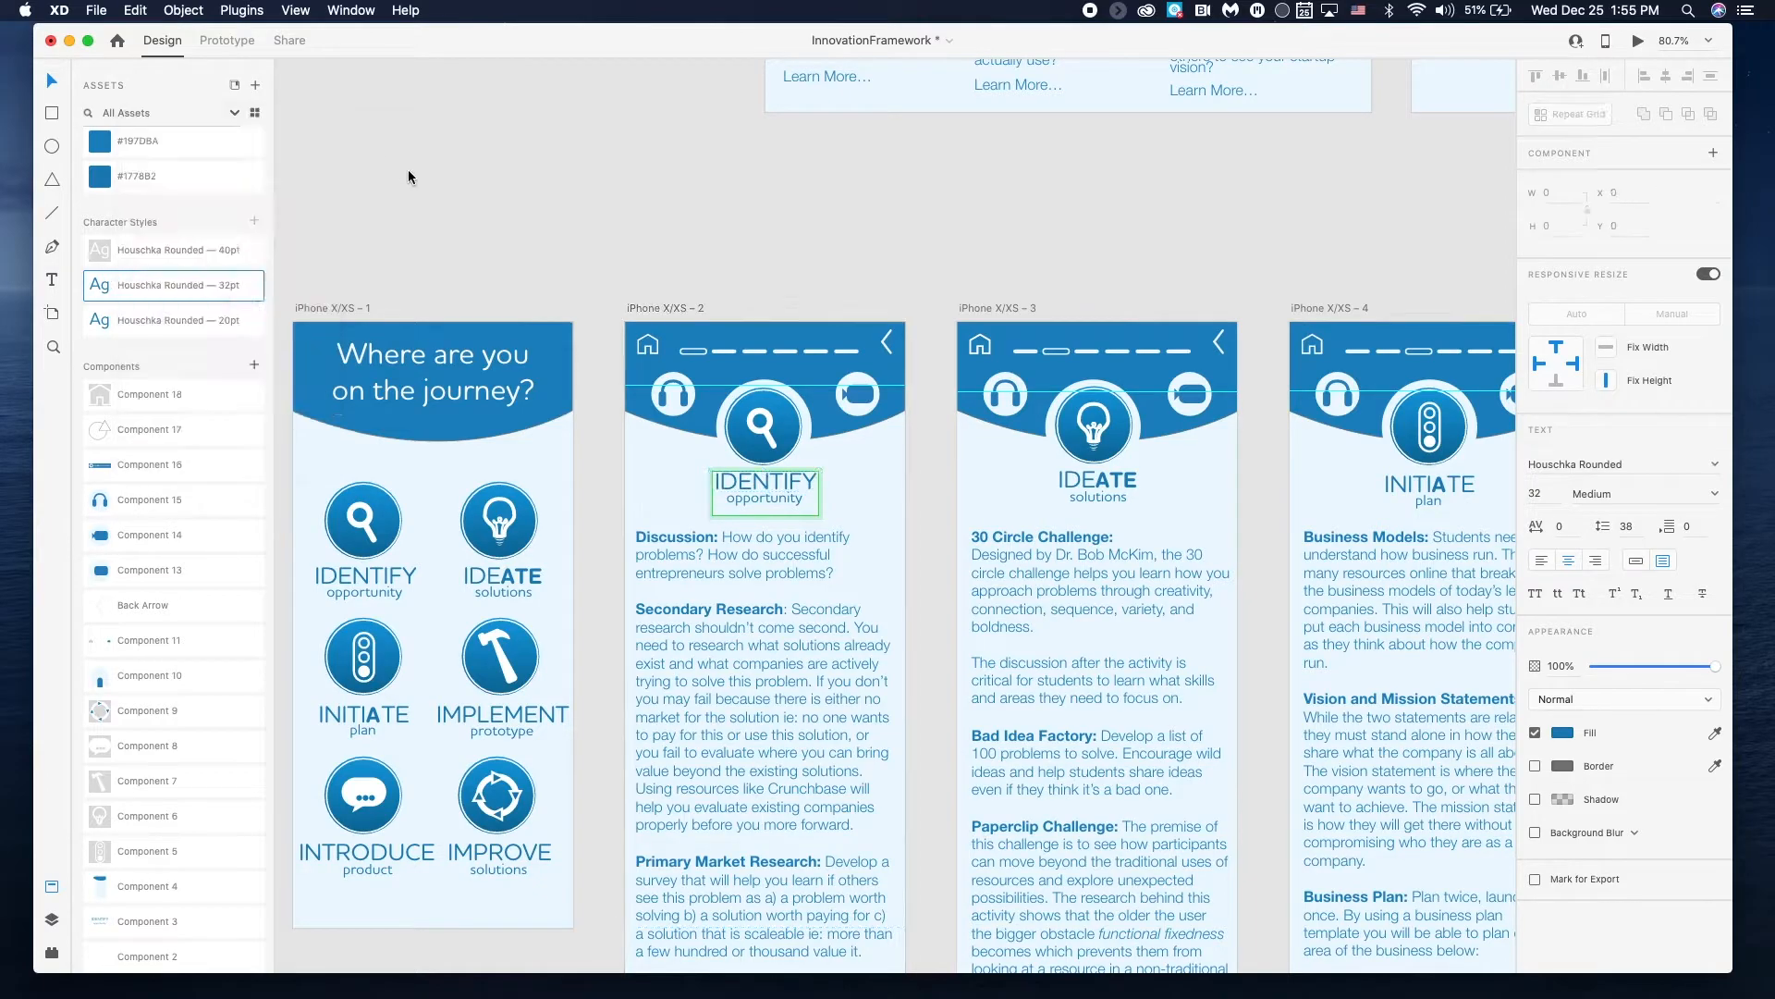
- Undo the size and weight changes made to the heading character style
key(super+z)
key(super+z)
key(super+z)
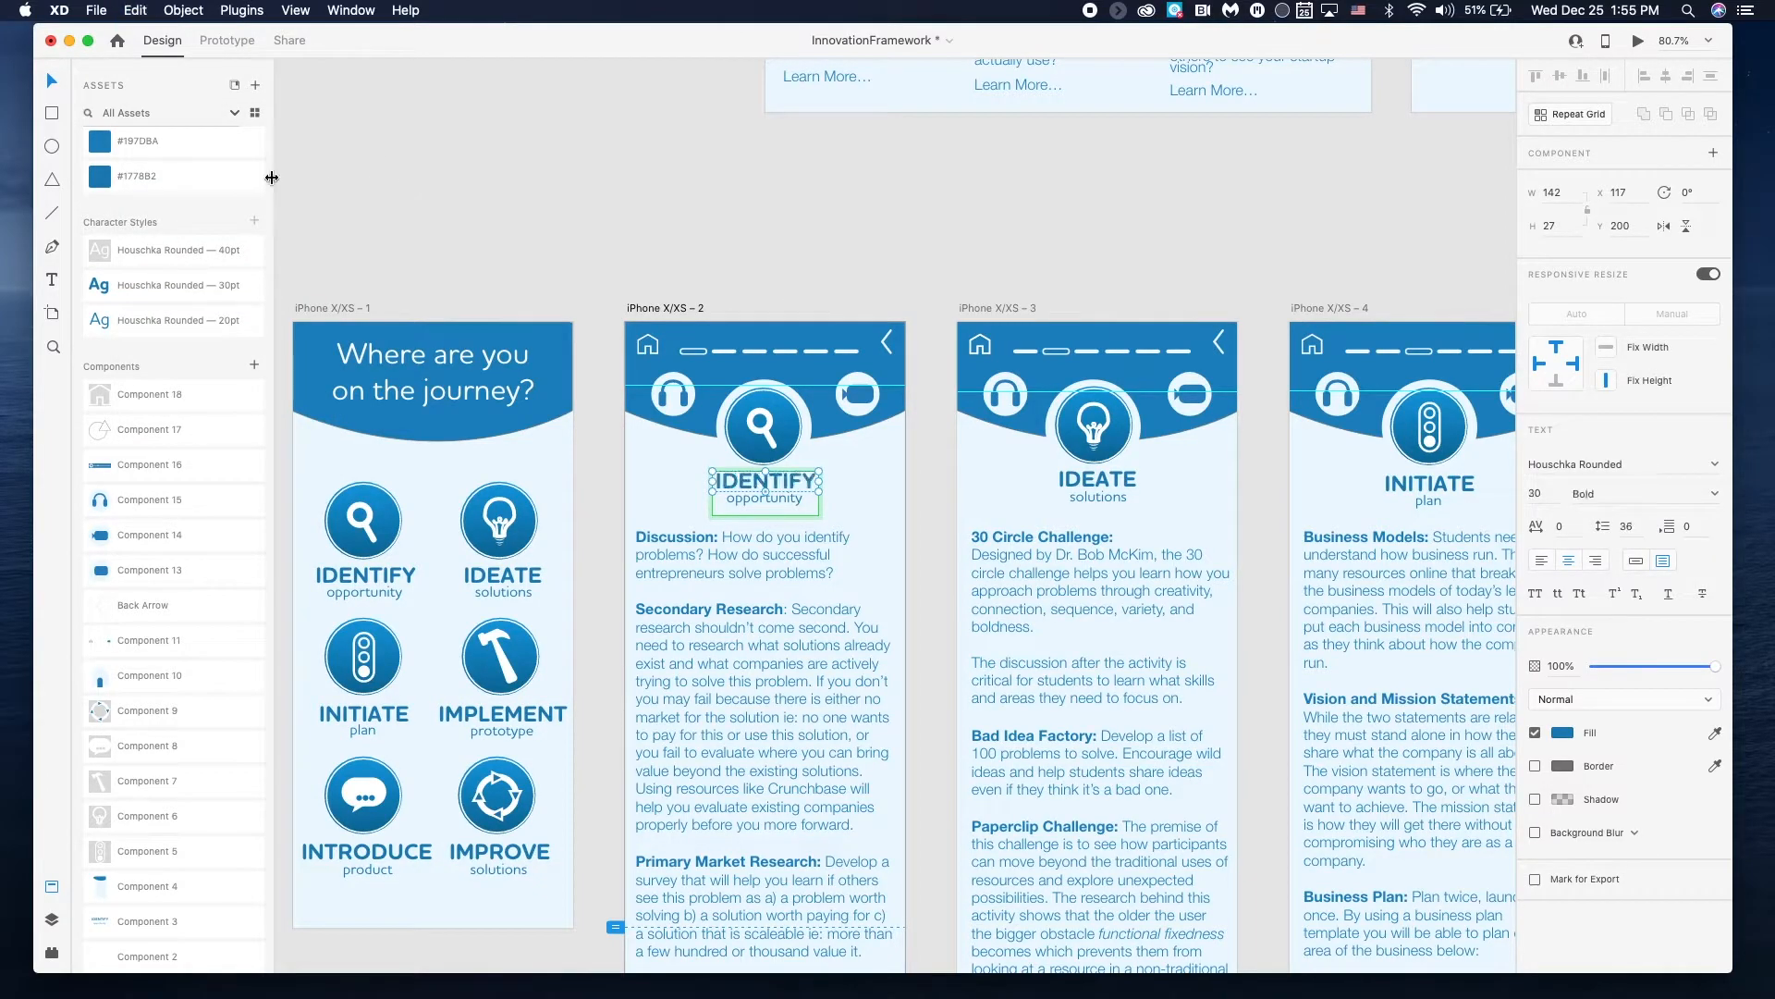
- Try changing the #1778B2 color asset to light green #AEE695 and undo it
right_click(214, 172)
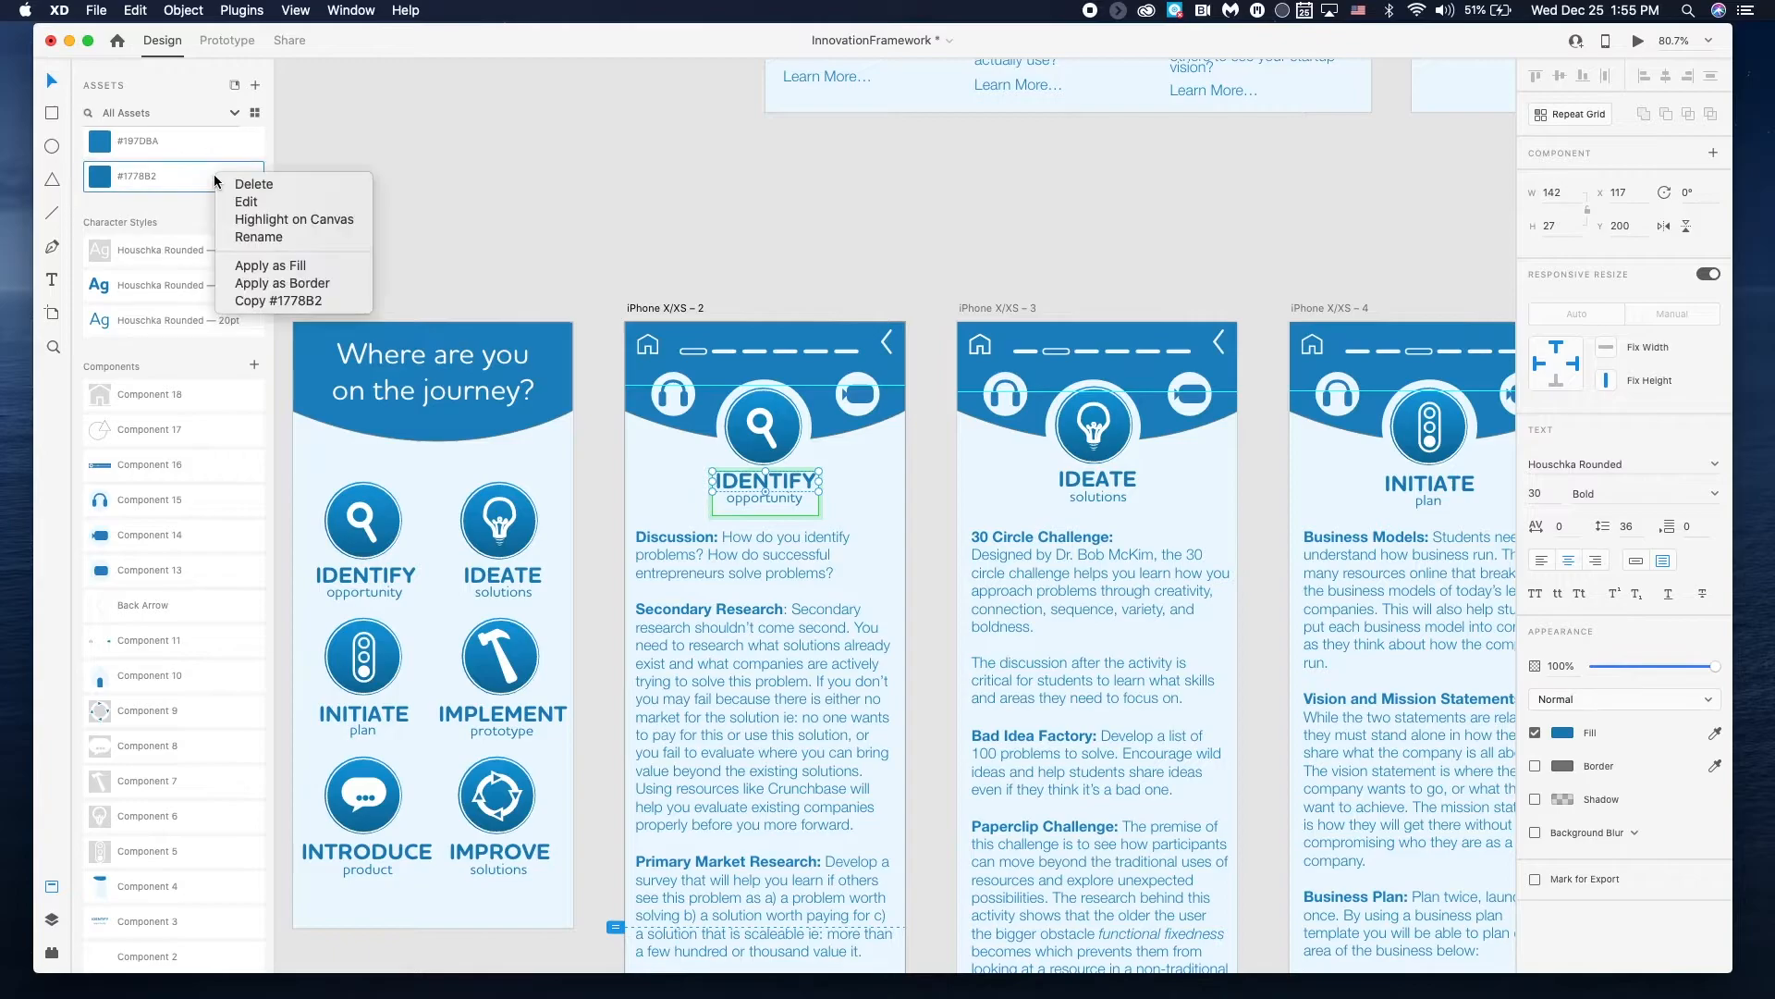
click(262, 202)
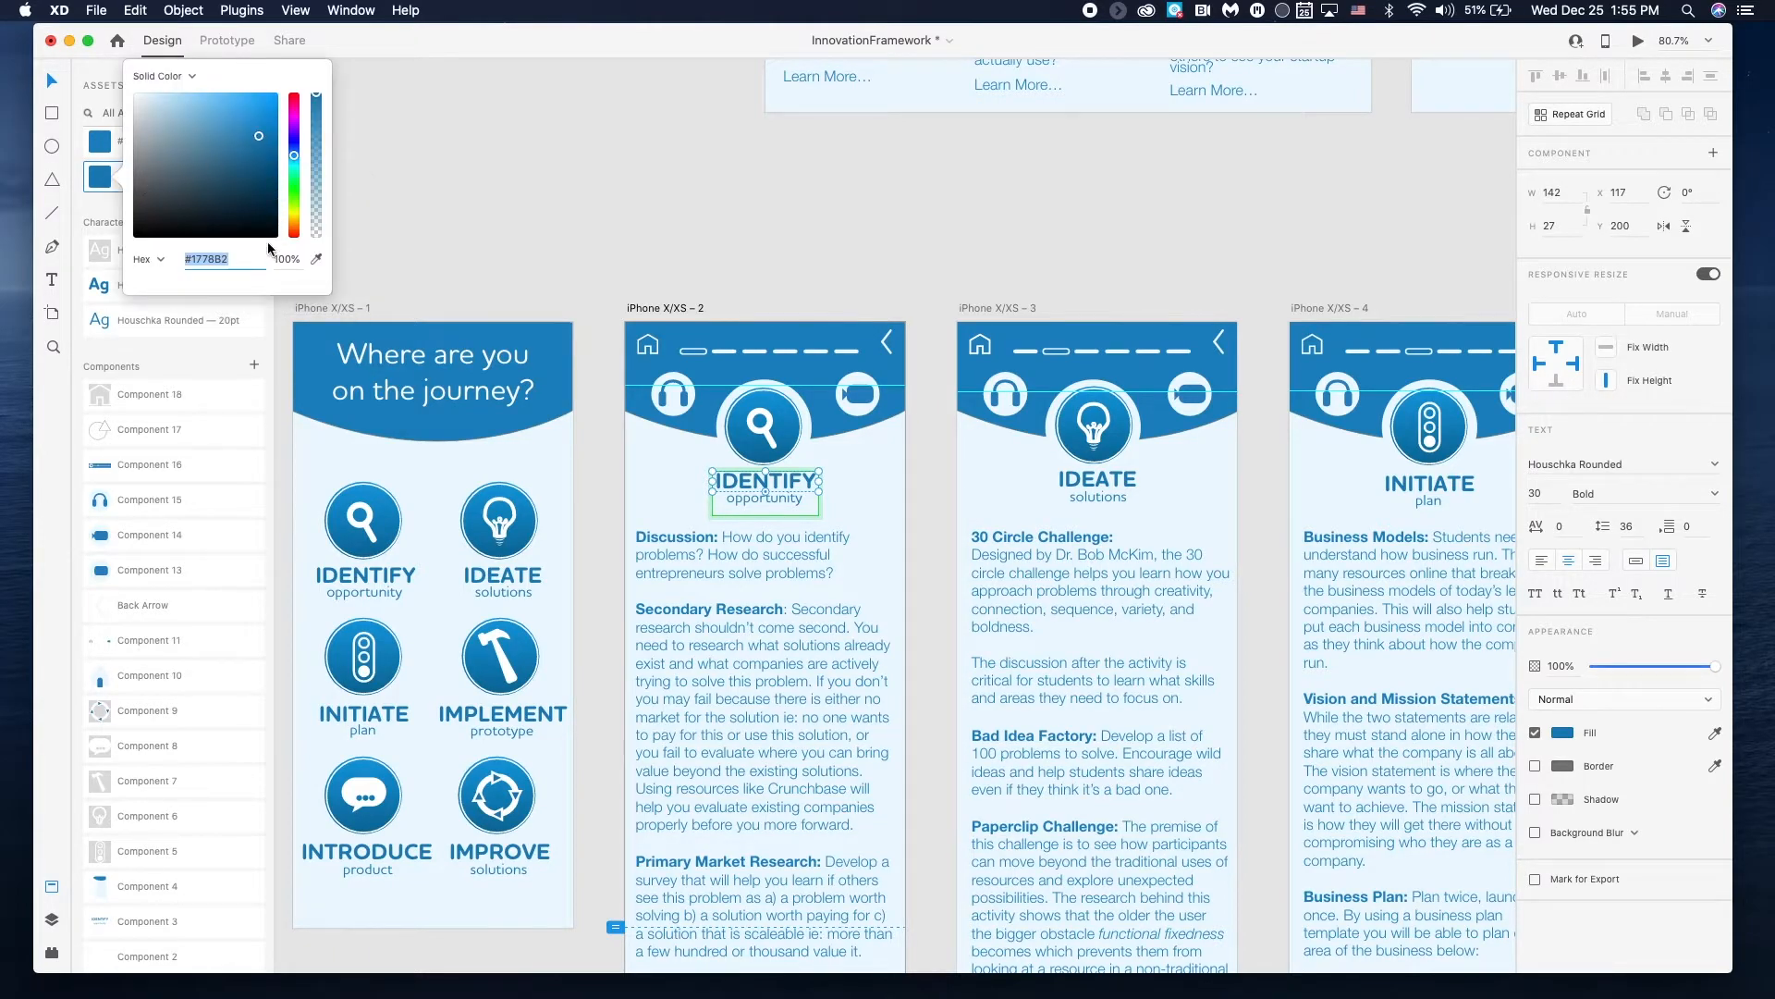
click(257, 161)
drag(255, 163, 183, 105)
click(294, 196)
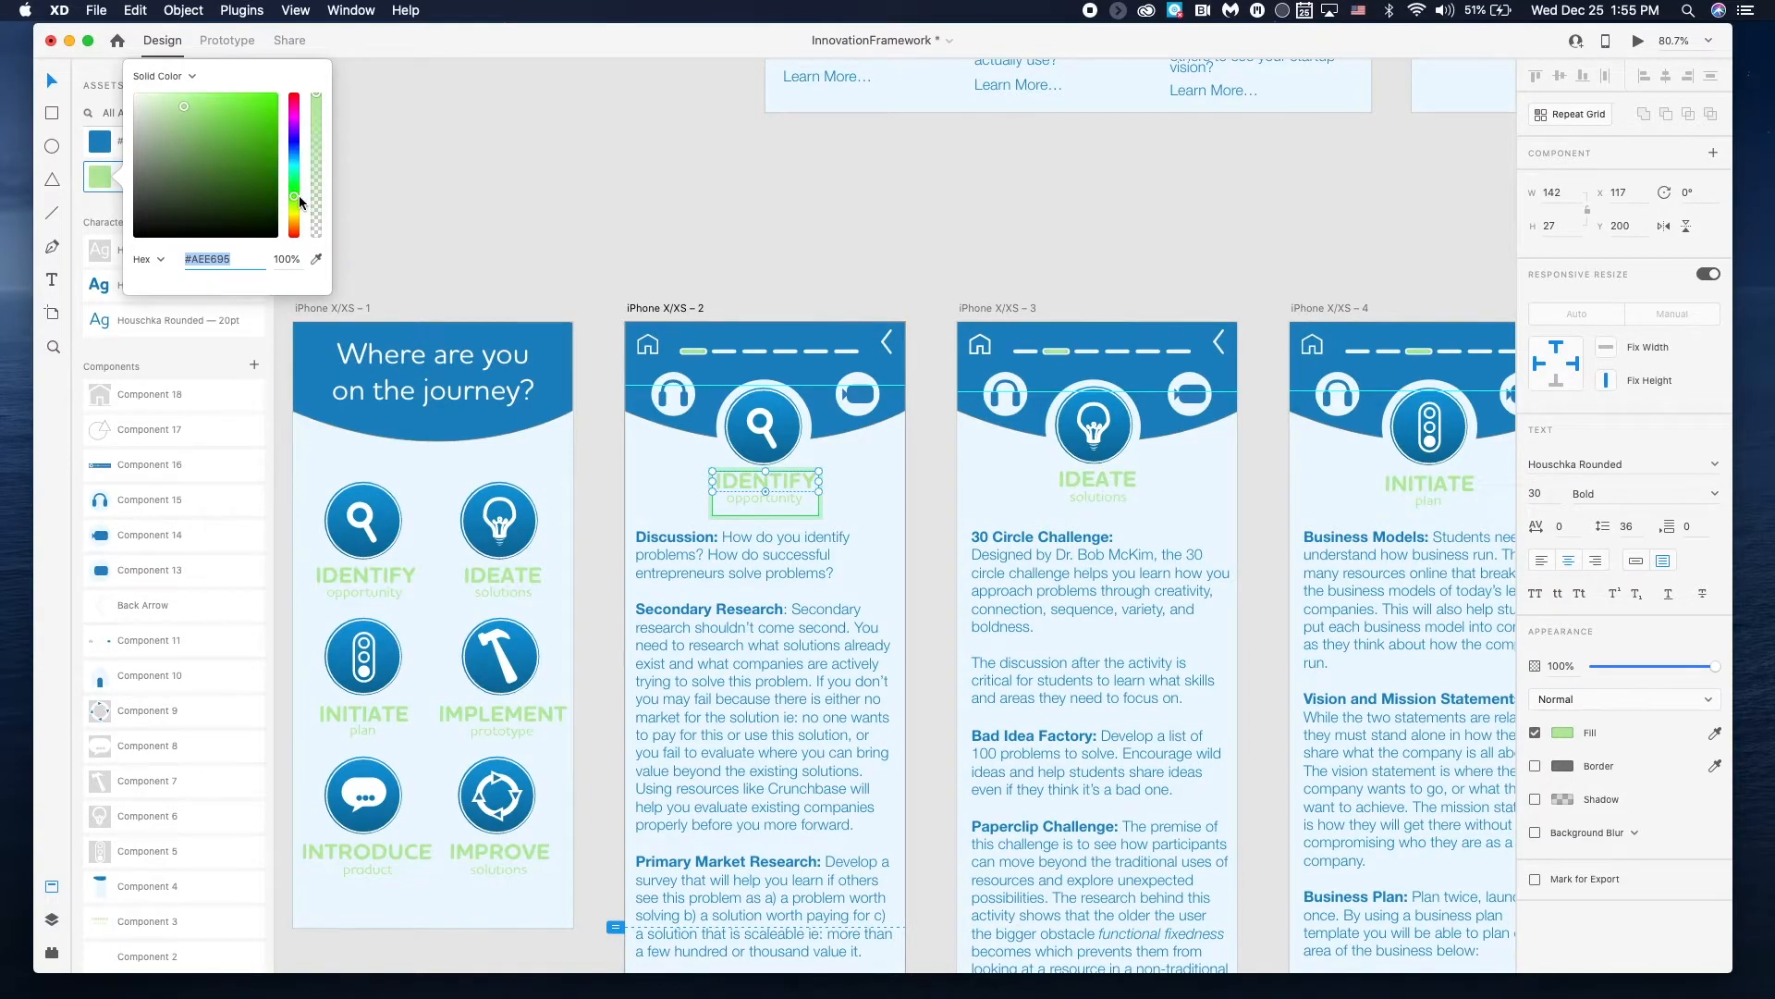
click(418, 155)
key(super+z)
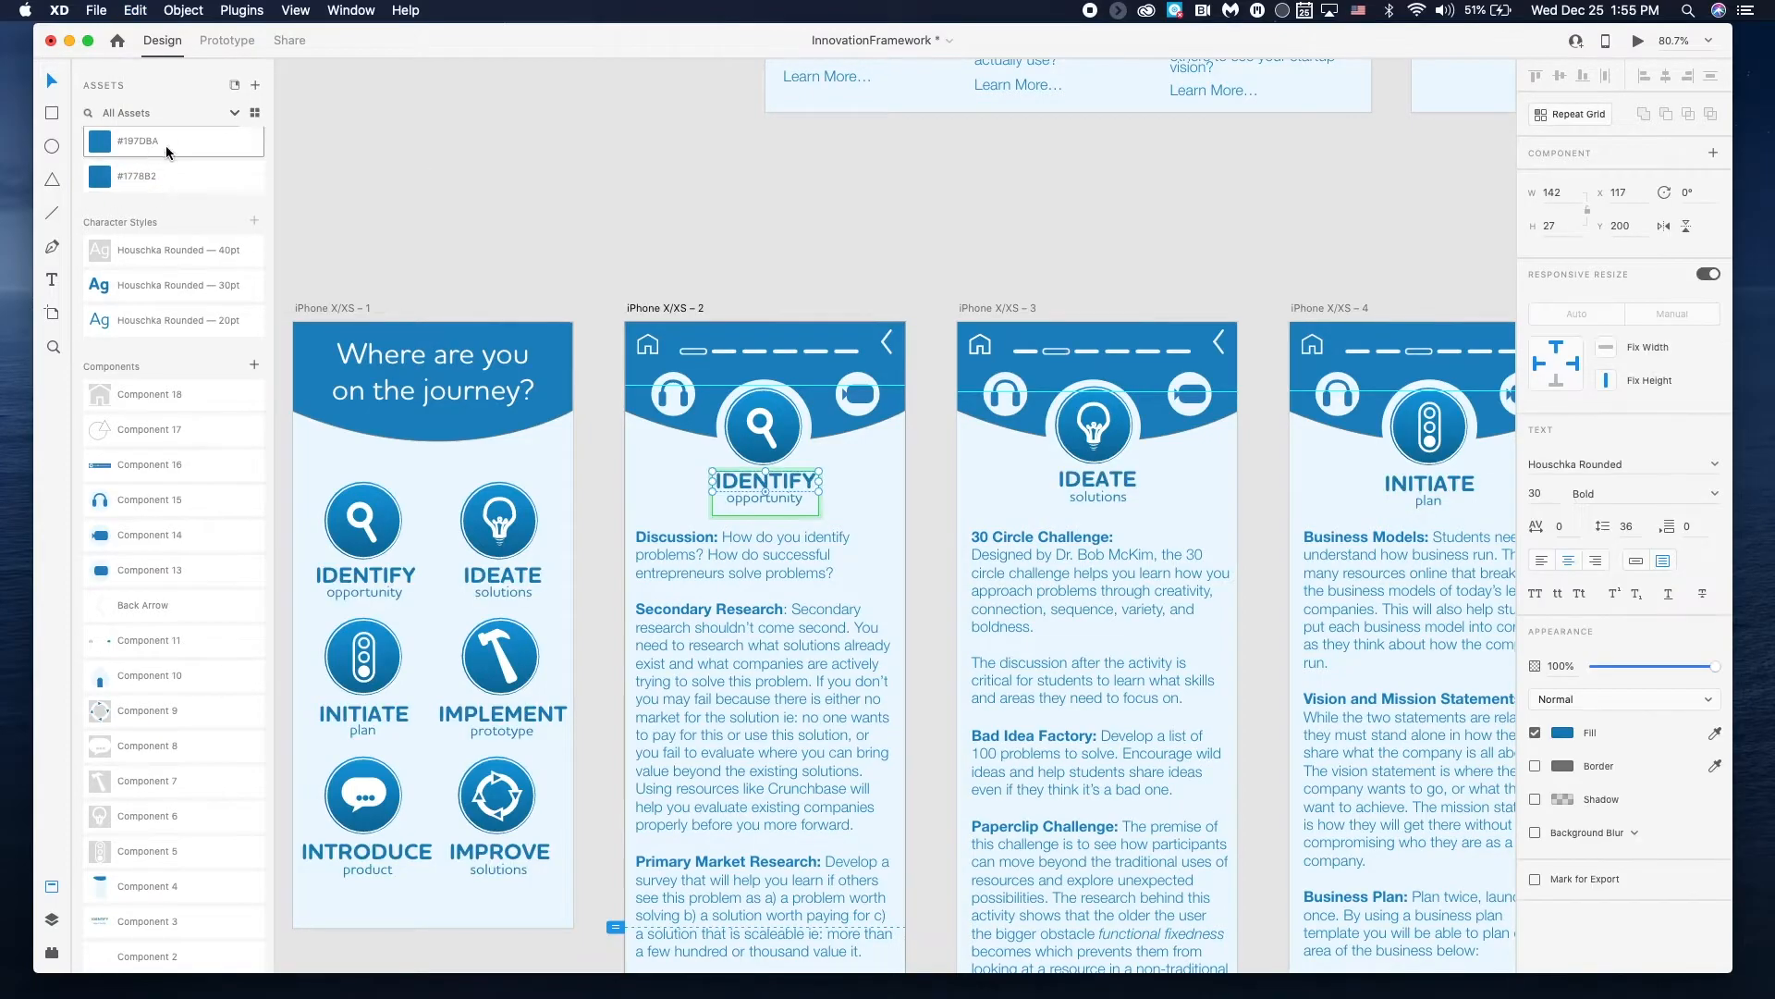
- Delete the unused triangle-and-circle asset, Component 17, from the component assets
scroll(163, 602, down, 1)
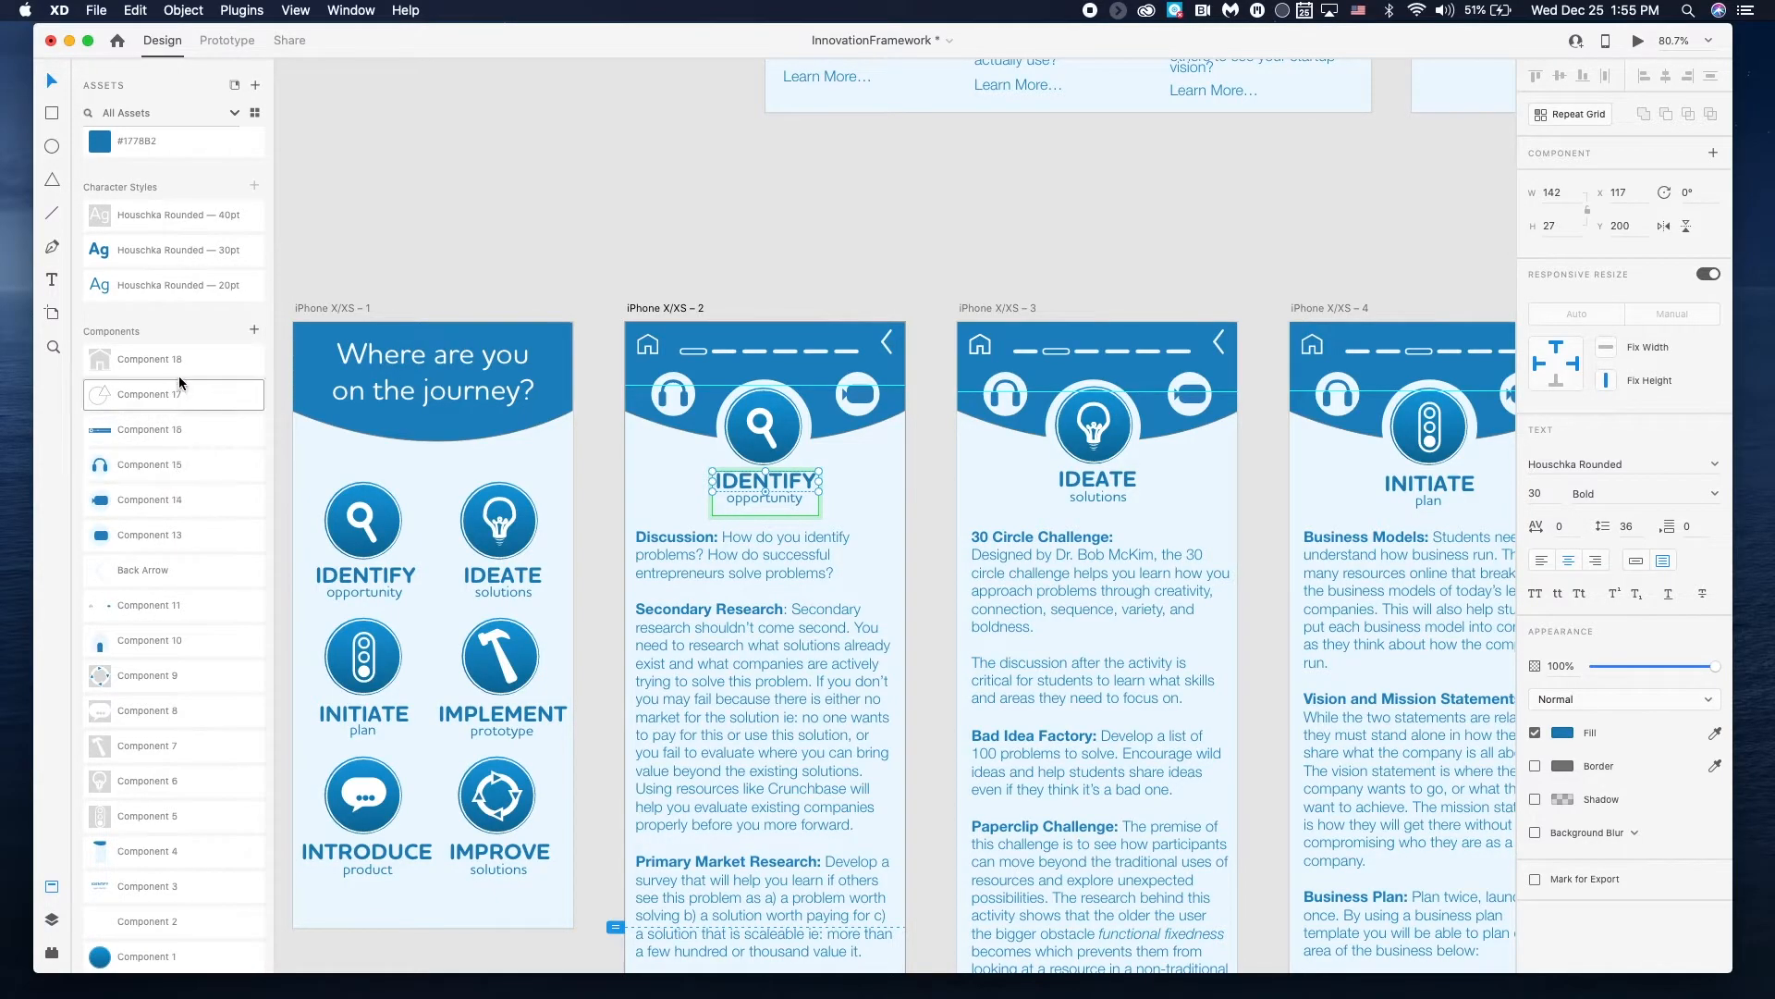
right_click(212, 404)
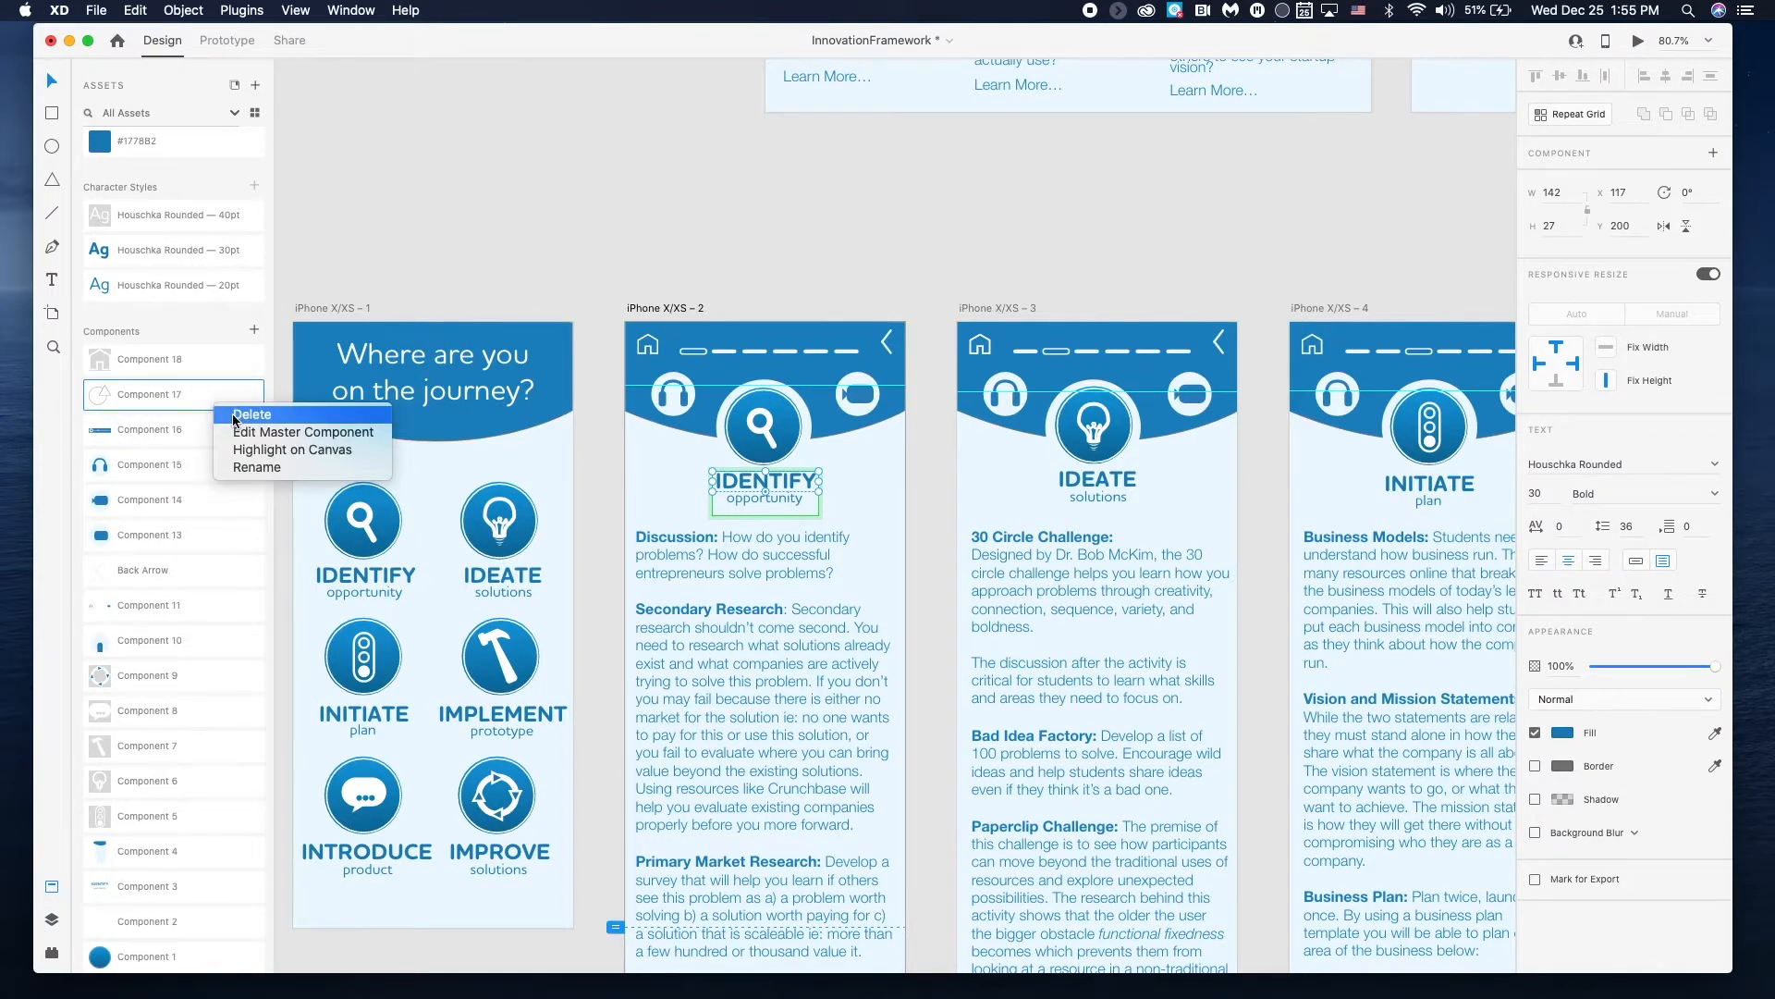
click(234, 416)
- Rename the headphones component in the assets to Headset
right_click(164, 463)
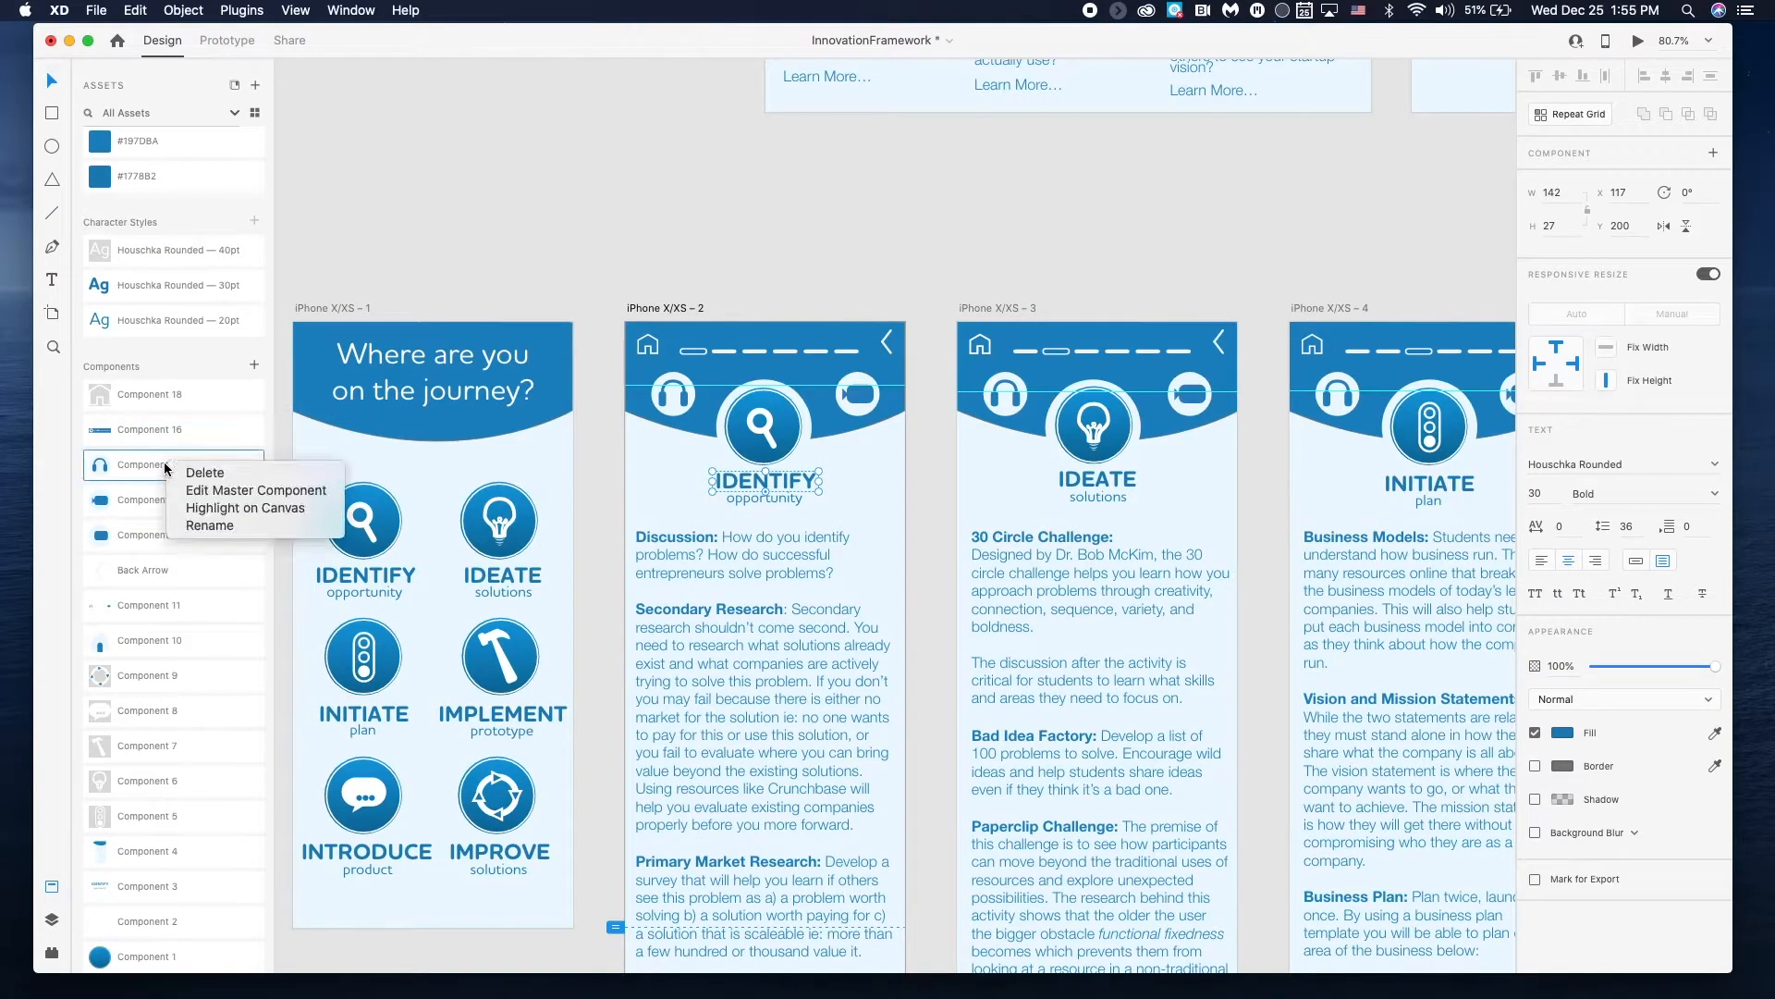
click(218, 526)
text(Headset)
key(Return)
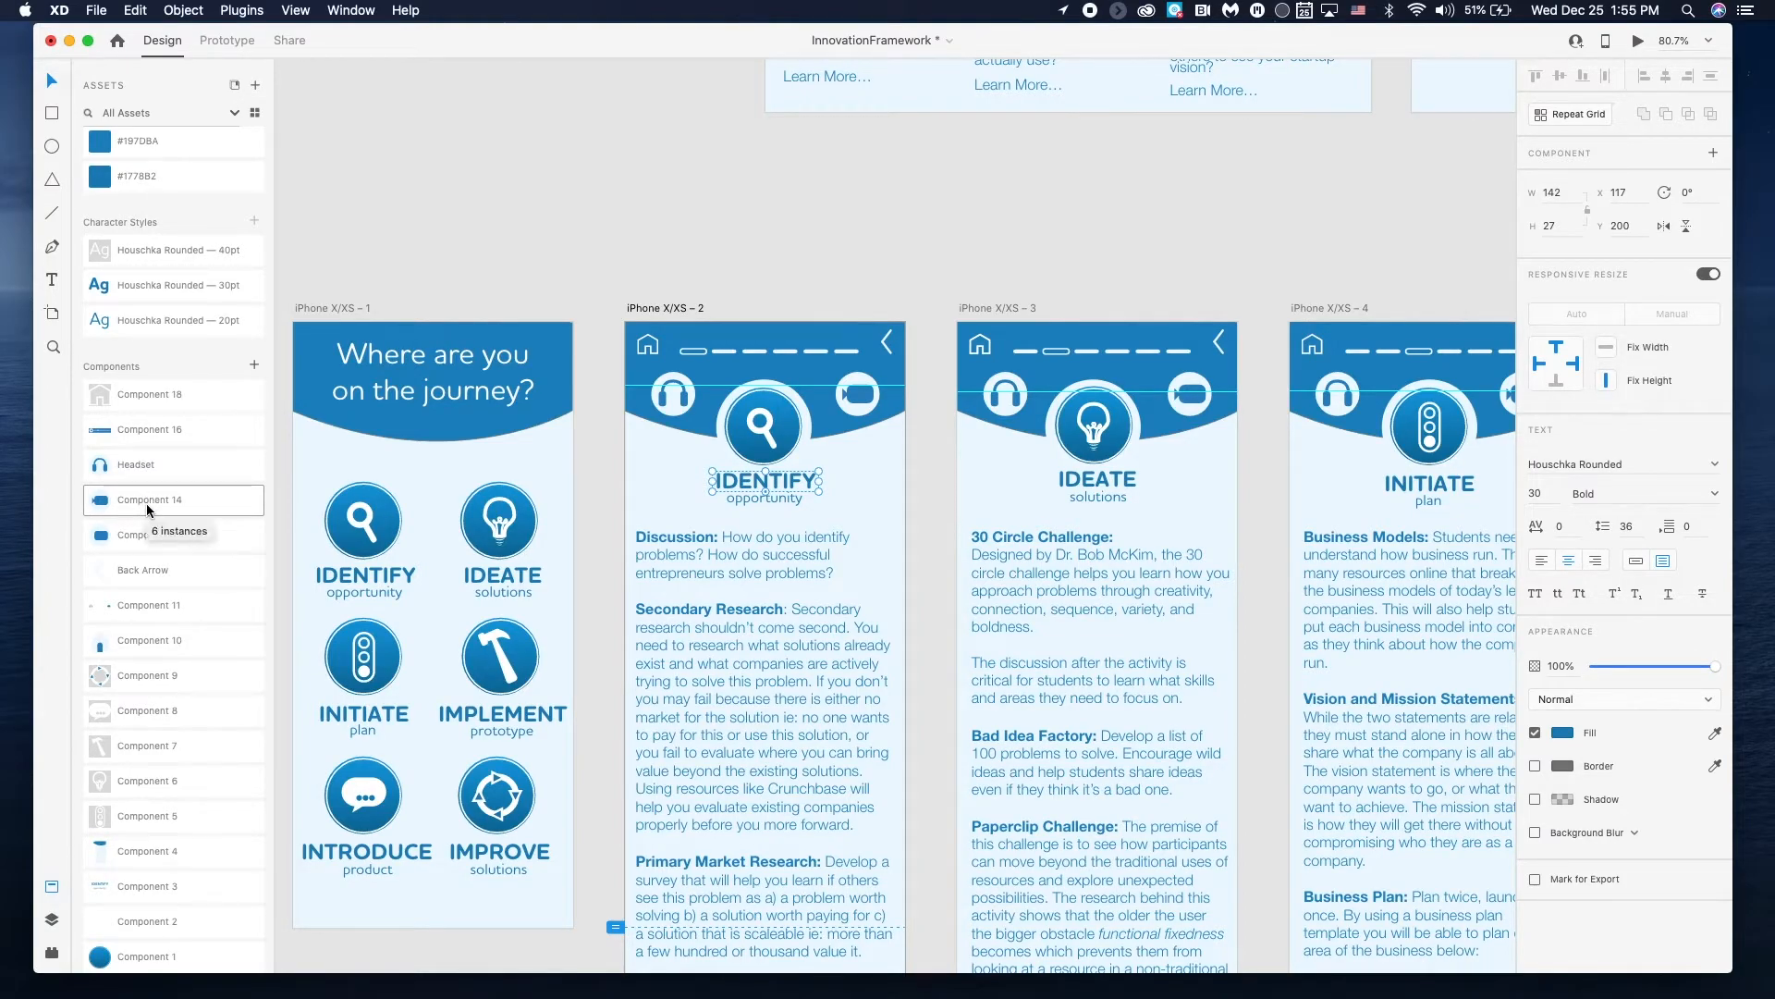
- Check the component status and options of the hammer icon on the iPhone X/XS – 1 artboard
scroll(196, 777, down, 1)
scroll(196, 779, up, 1)
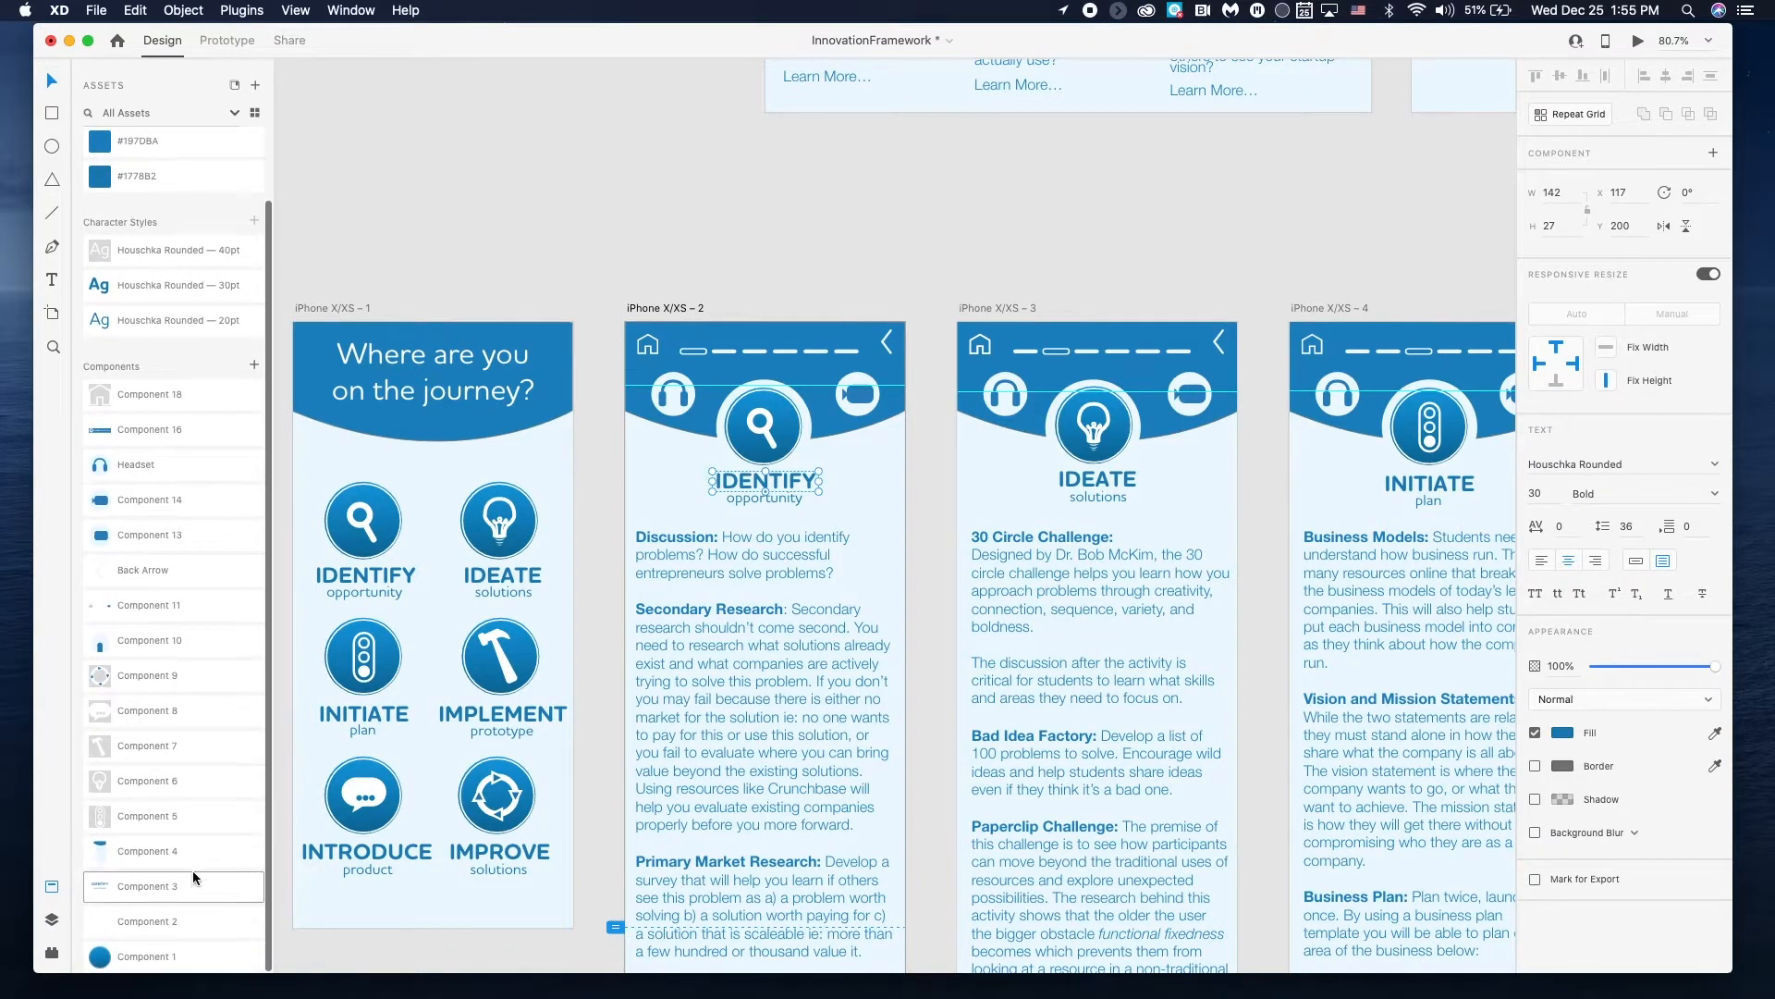
click(499, 660)
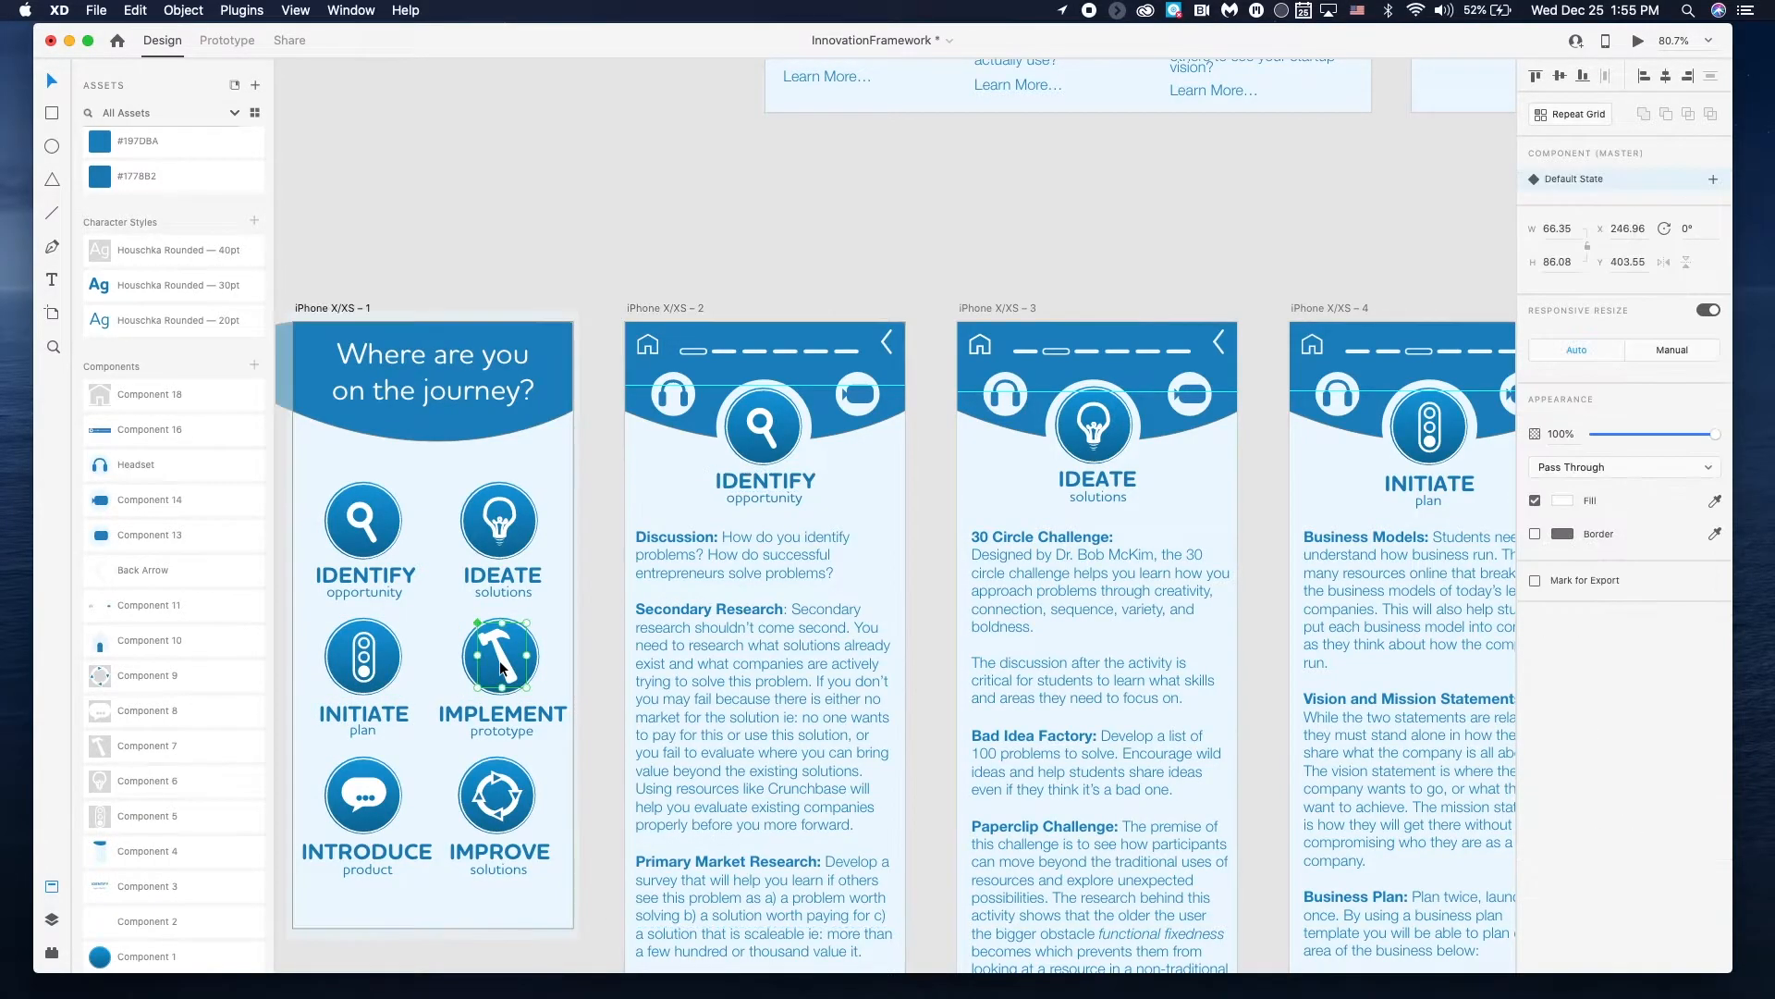
right_click(499, 661)
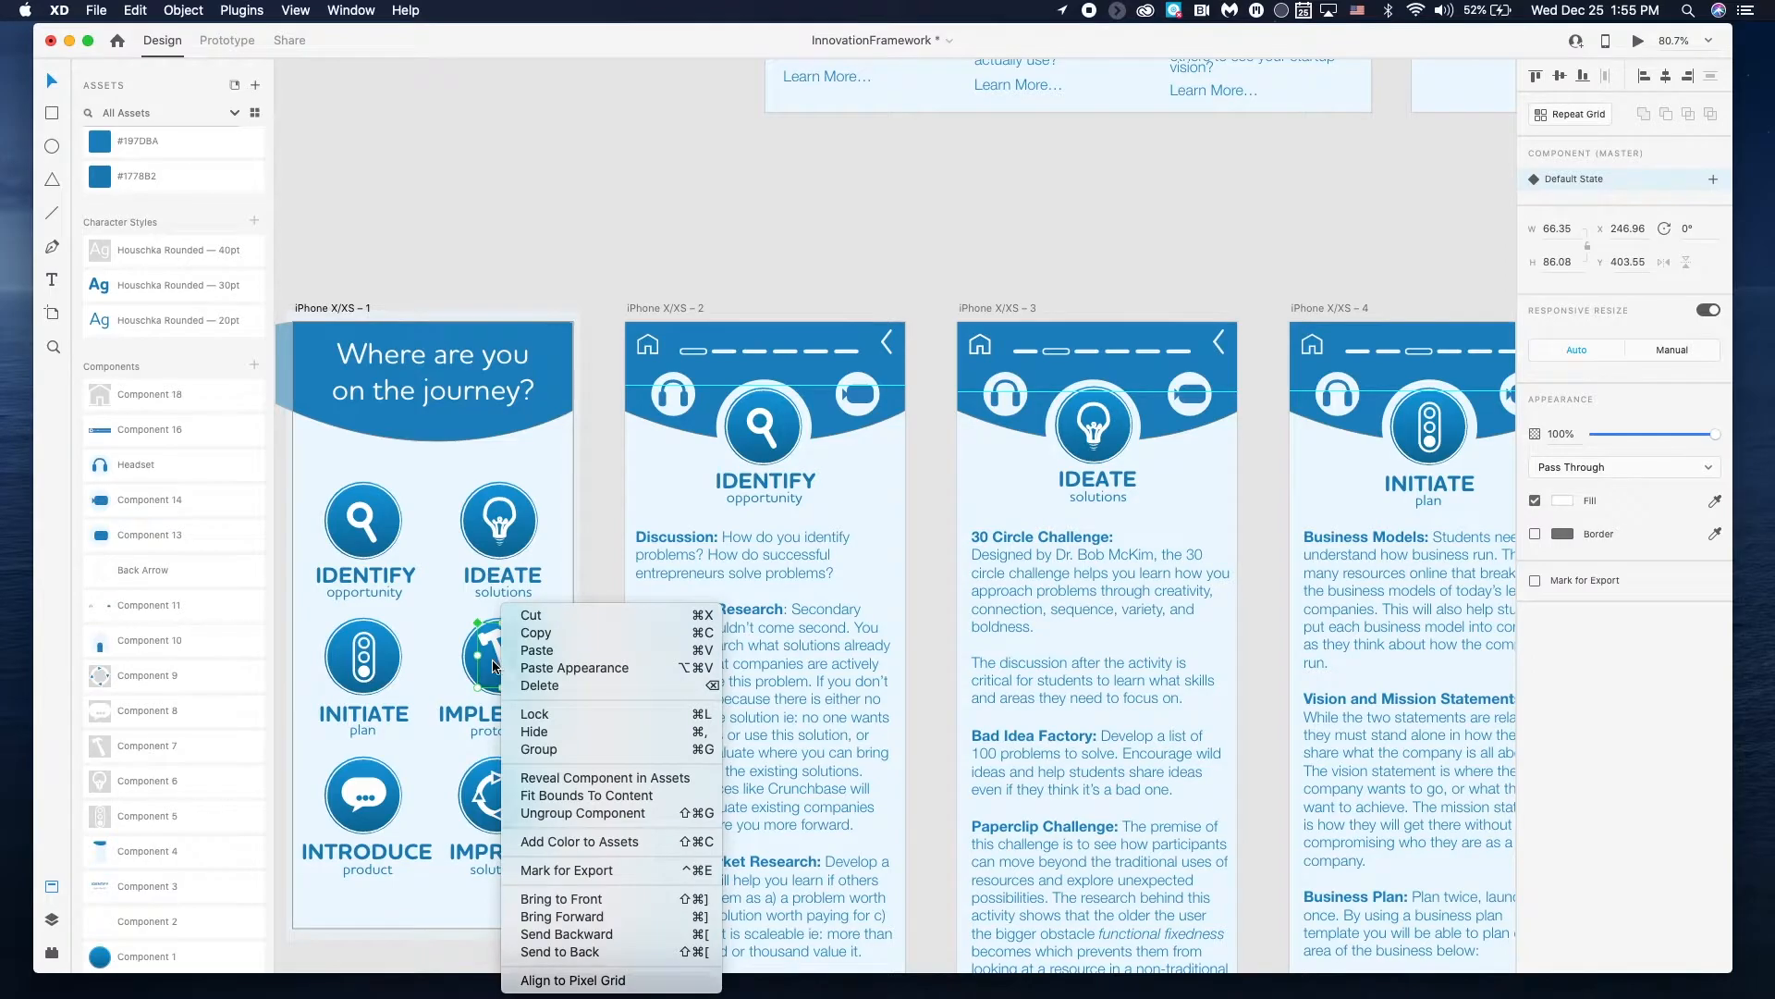
key(Escape)
- Open the hammer's master component for editing from its instance on the iPhone X/XS – 5 artboard
scroll(1095, 411, right, 10)
click(1006, 421)
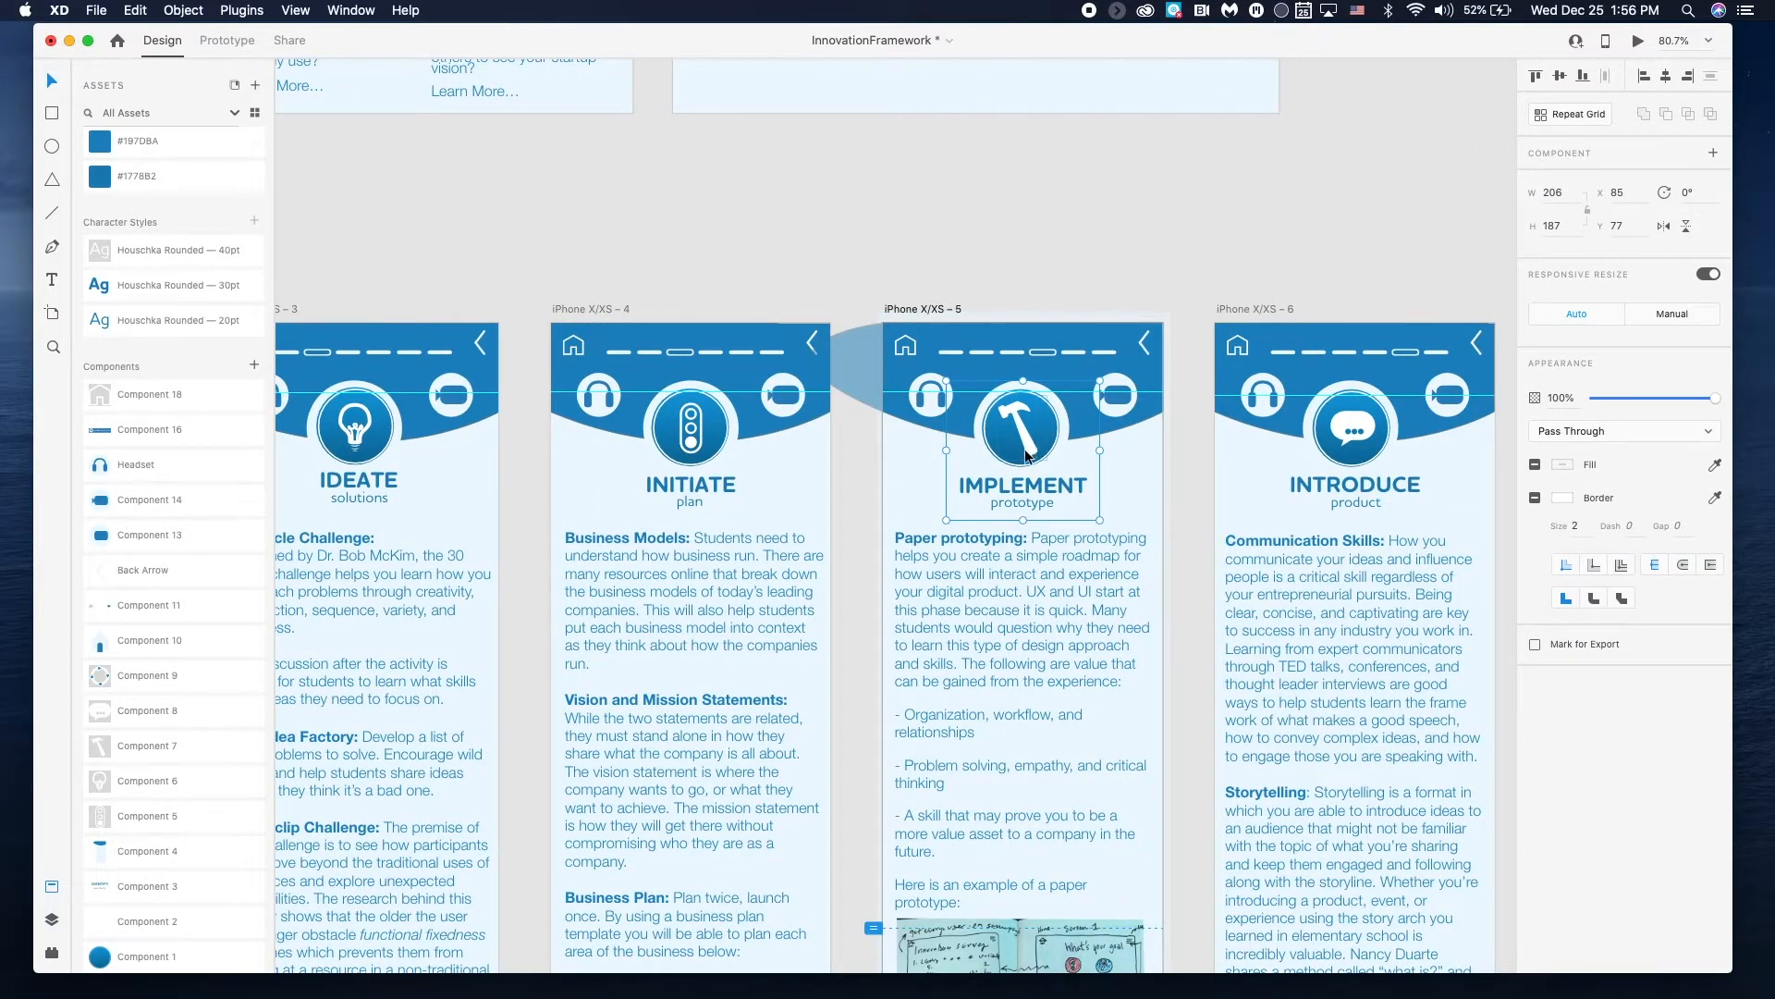
double_click(1021, 435)
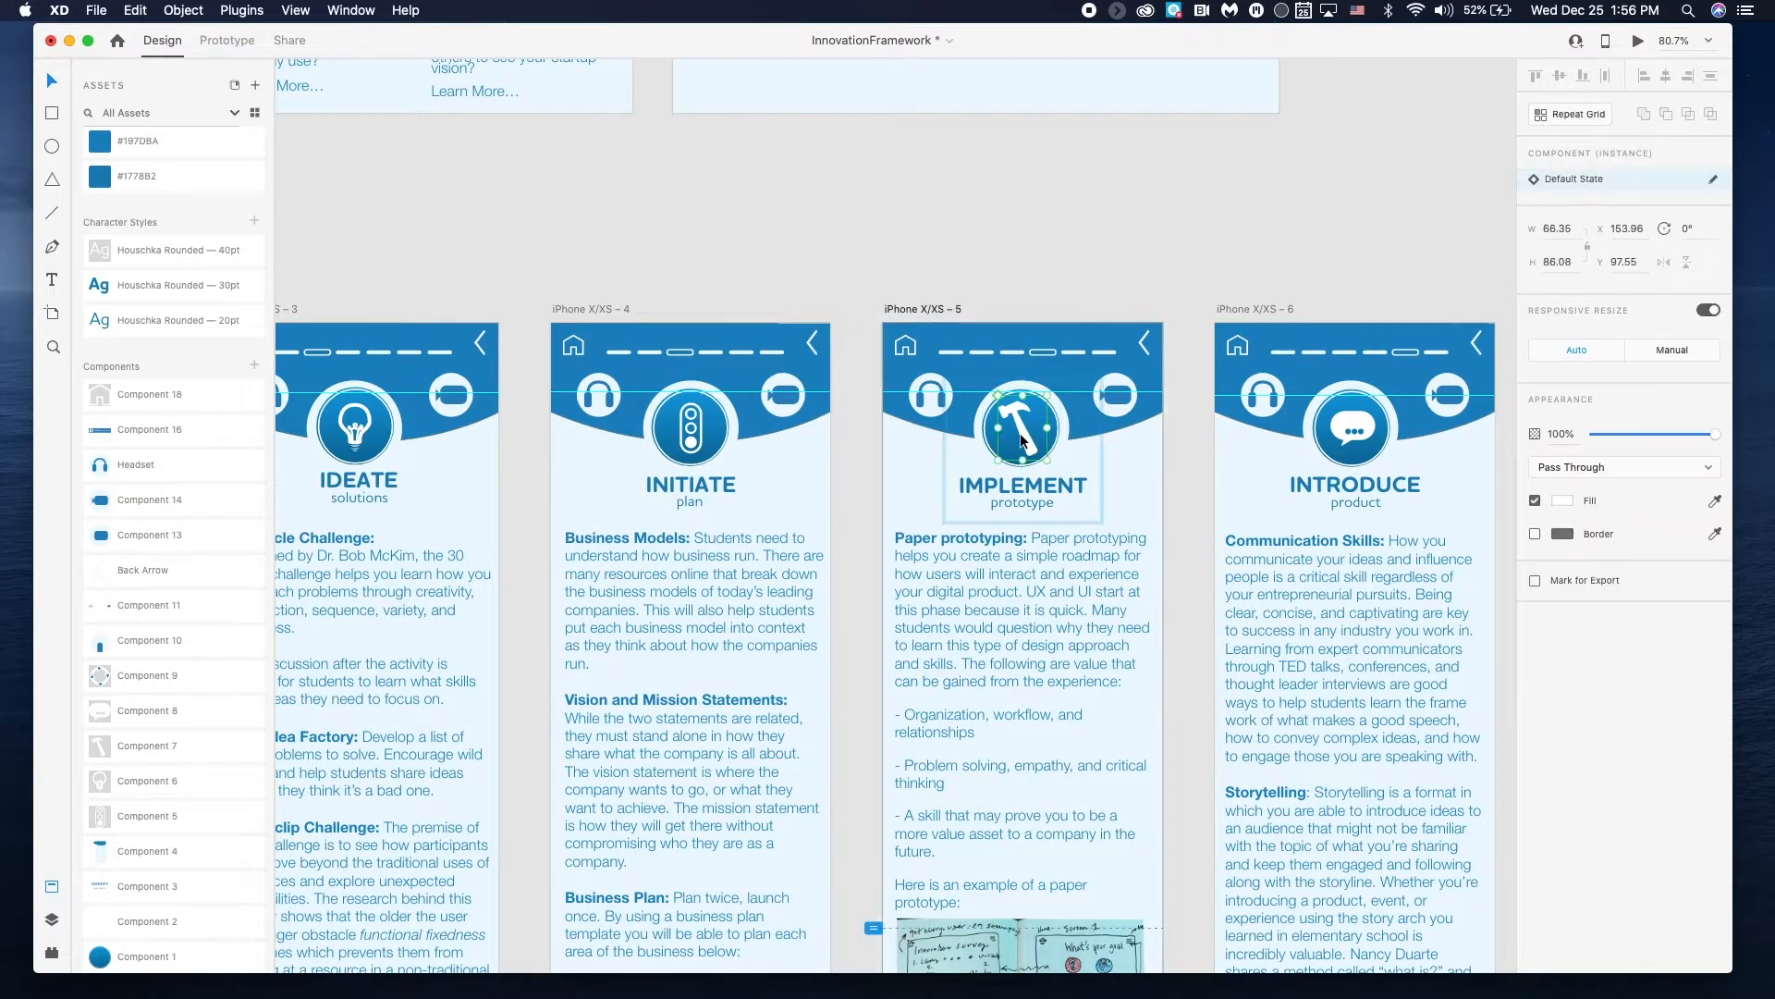
right_click(1021, 438)
click(1090, 605)
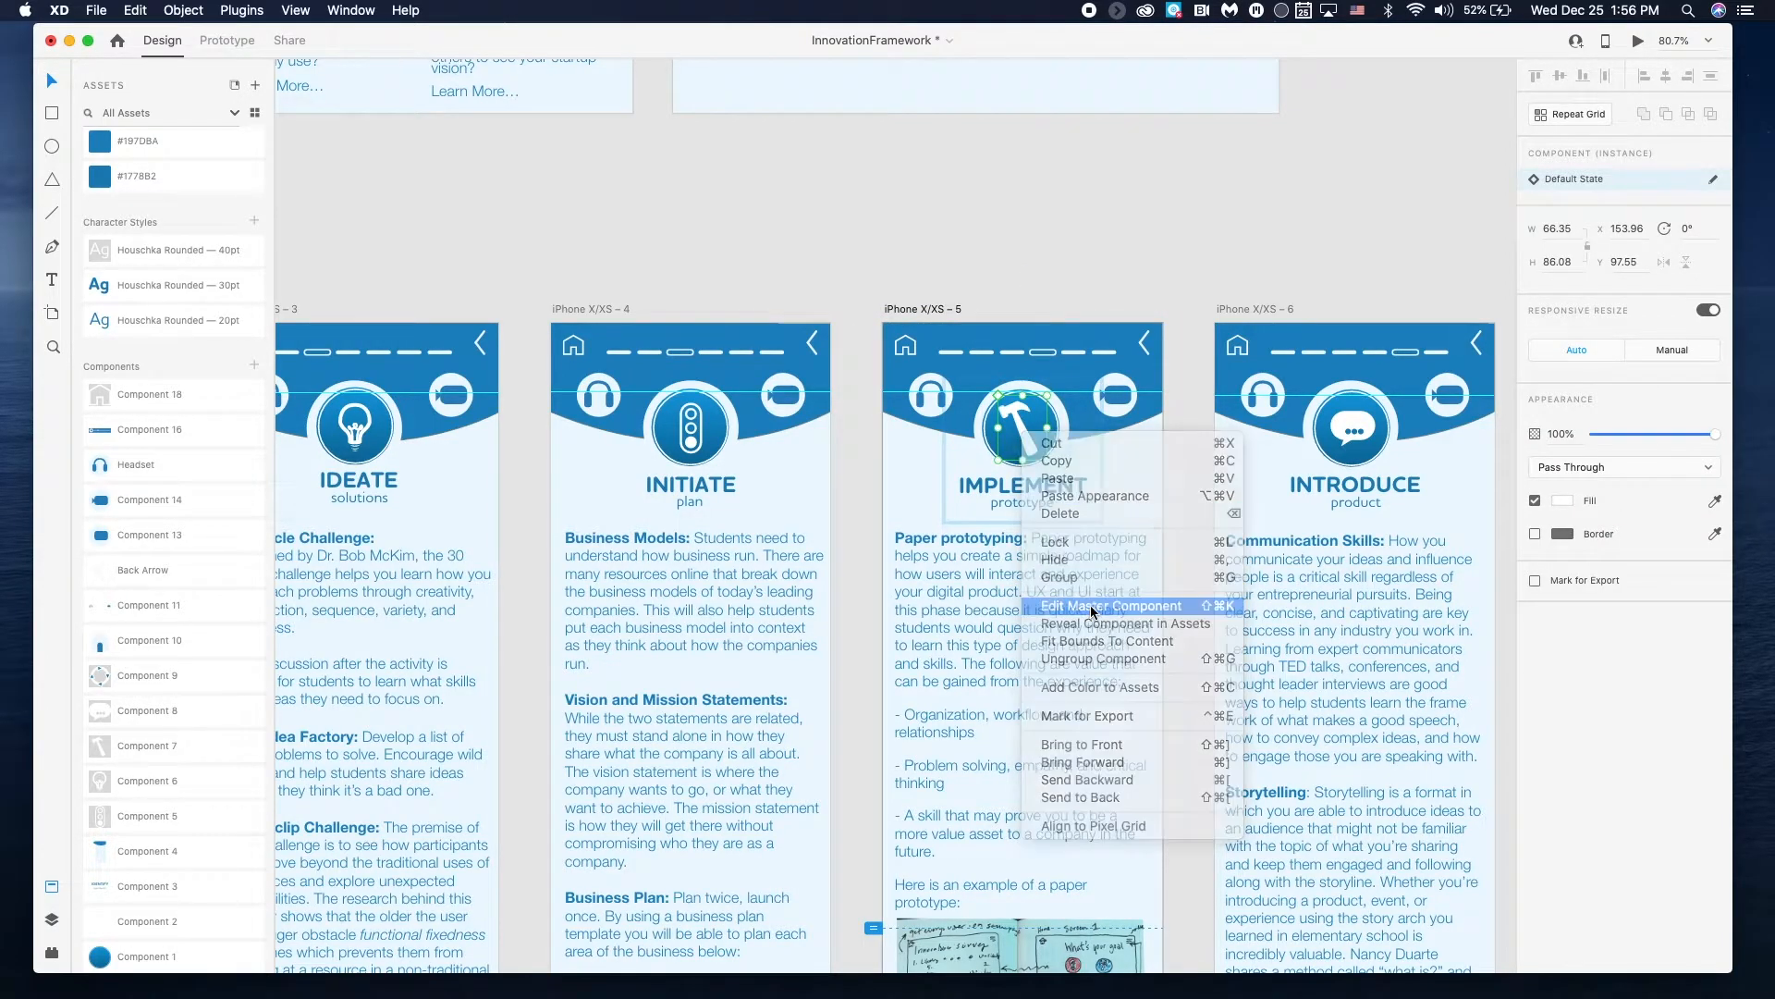
scroll(964, 508, up, 8)
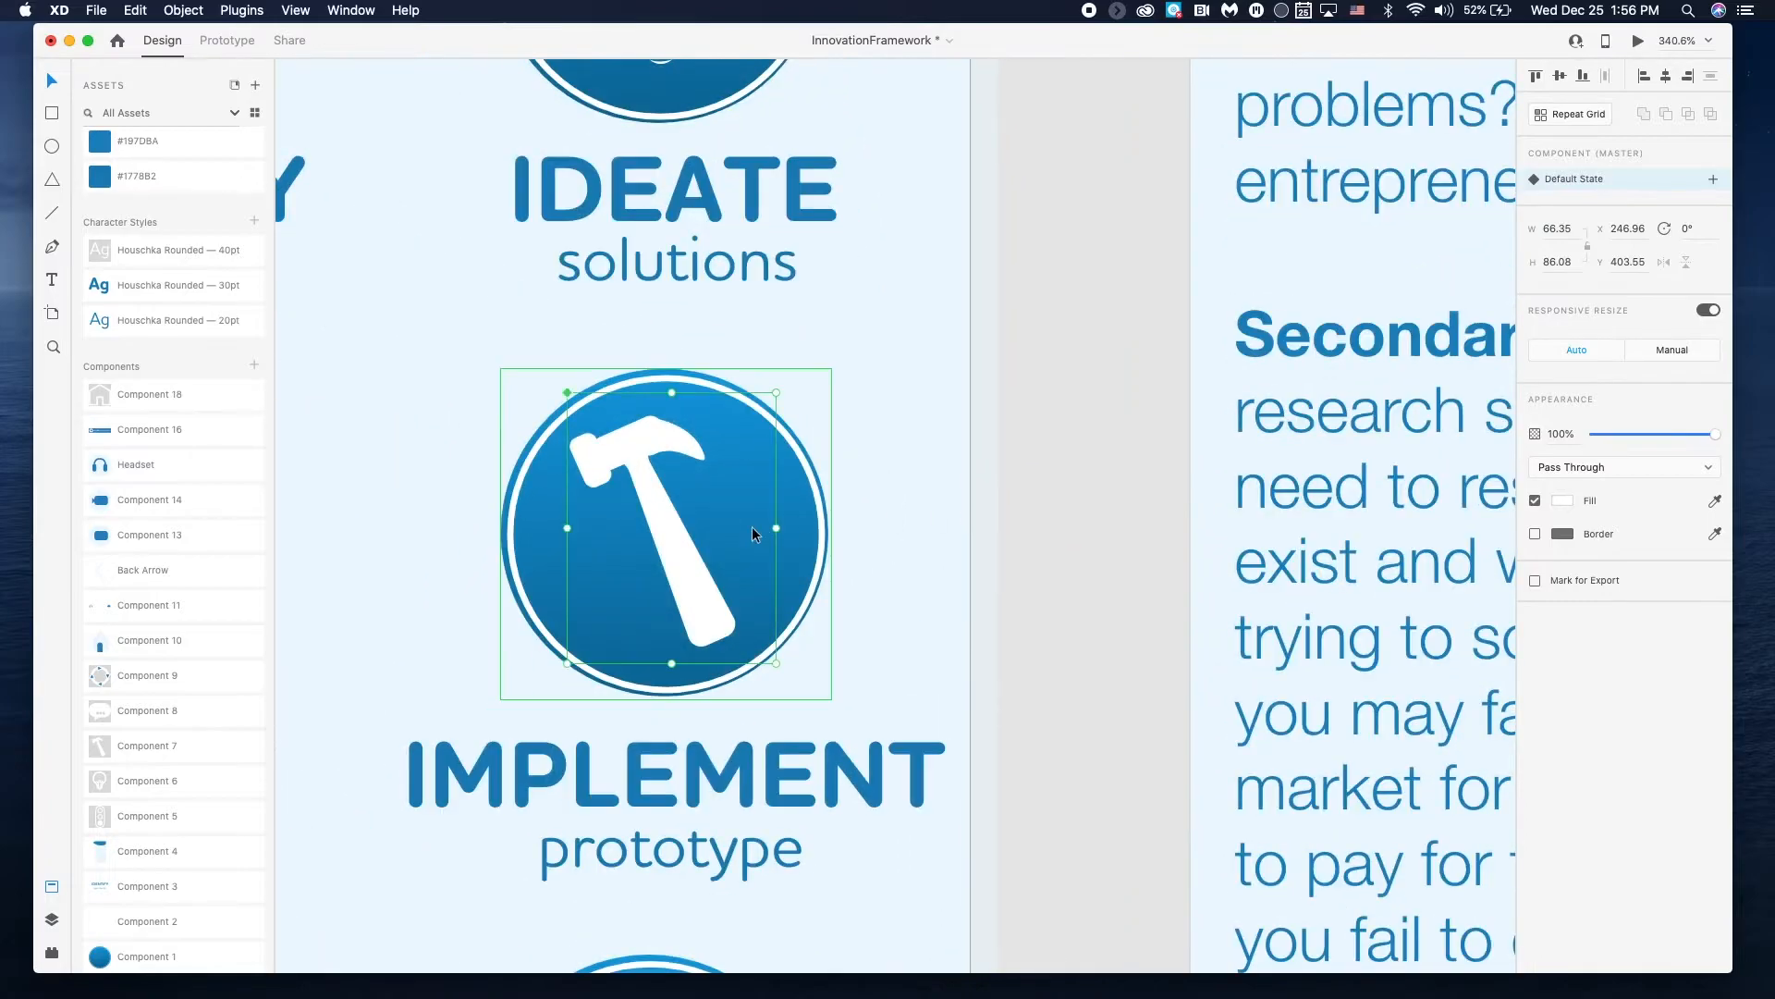
scroll(751, 529, up, 1)
- Draw a small nail shape about 7 × 13 beside the hammer handle with the Pen tool, with a white fill and no border
click(51, 247)
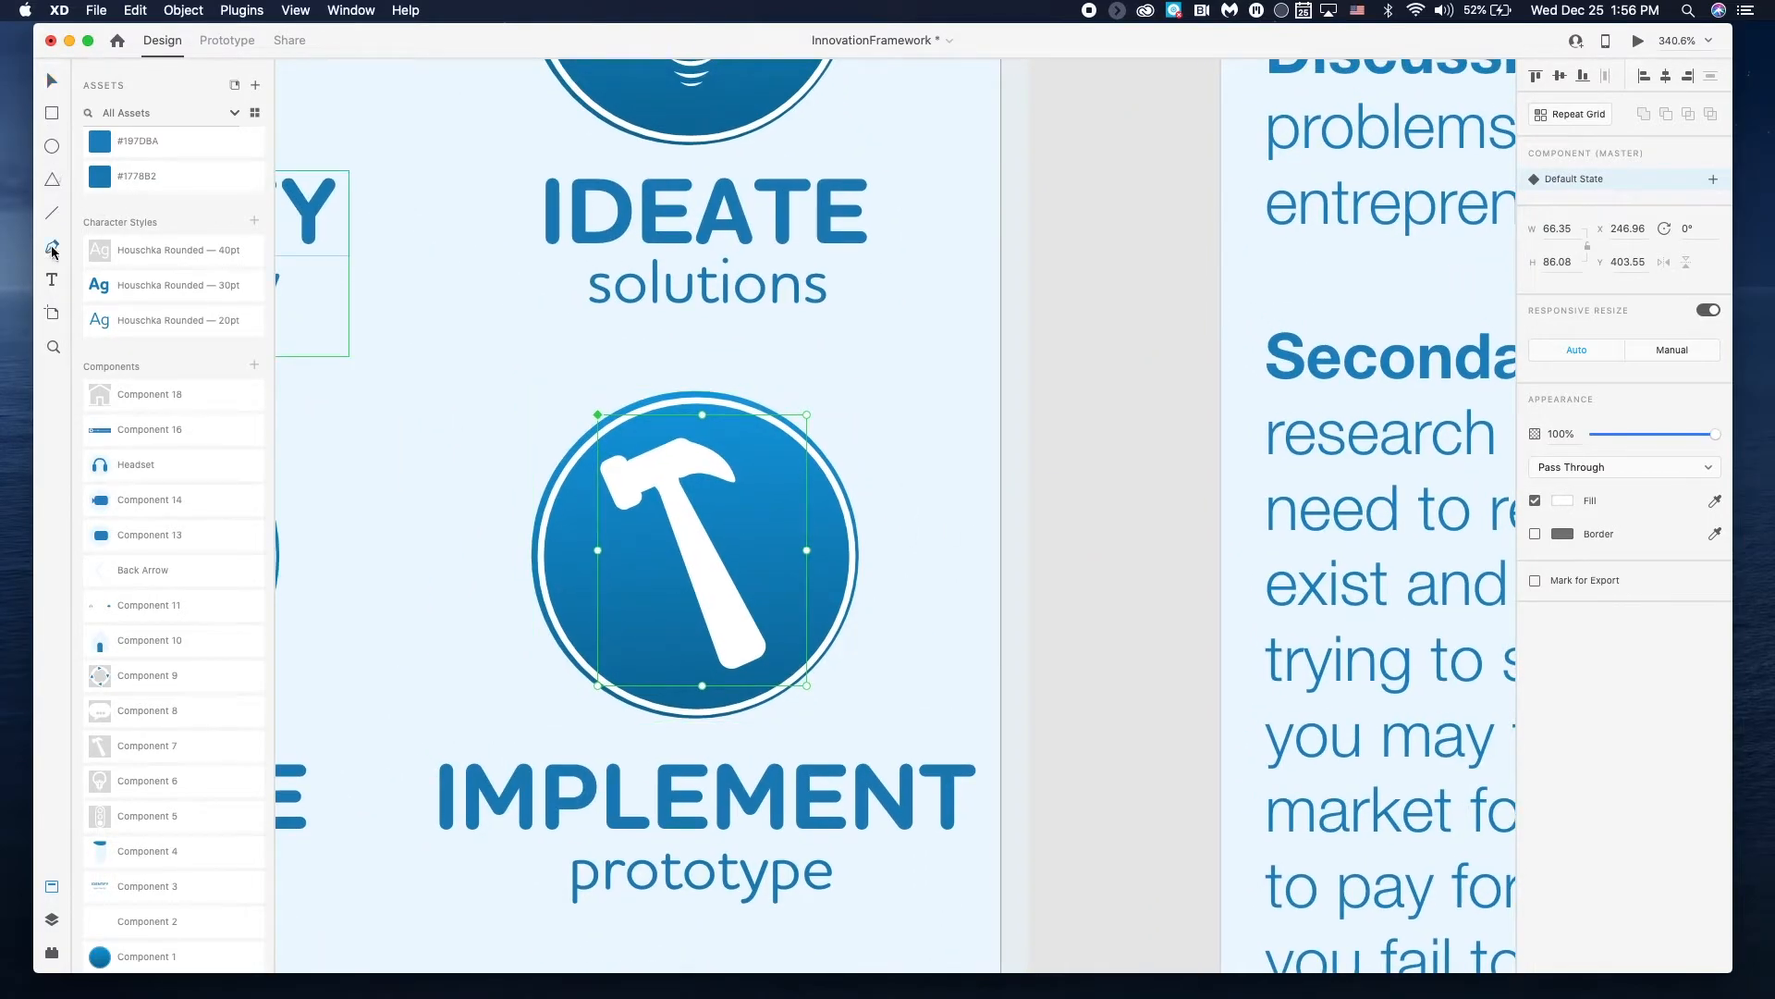
click(623, 575)
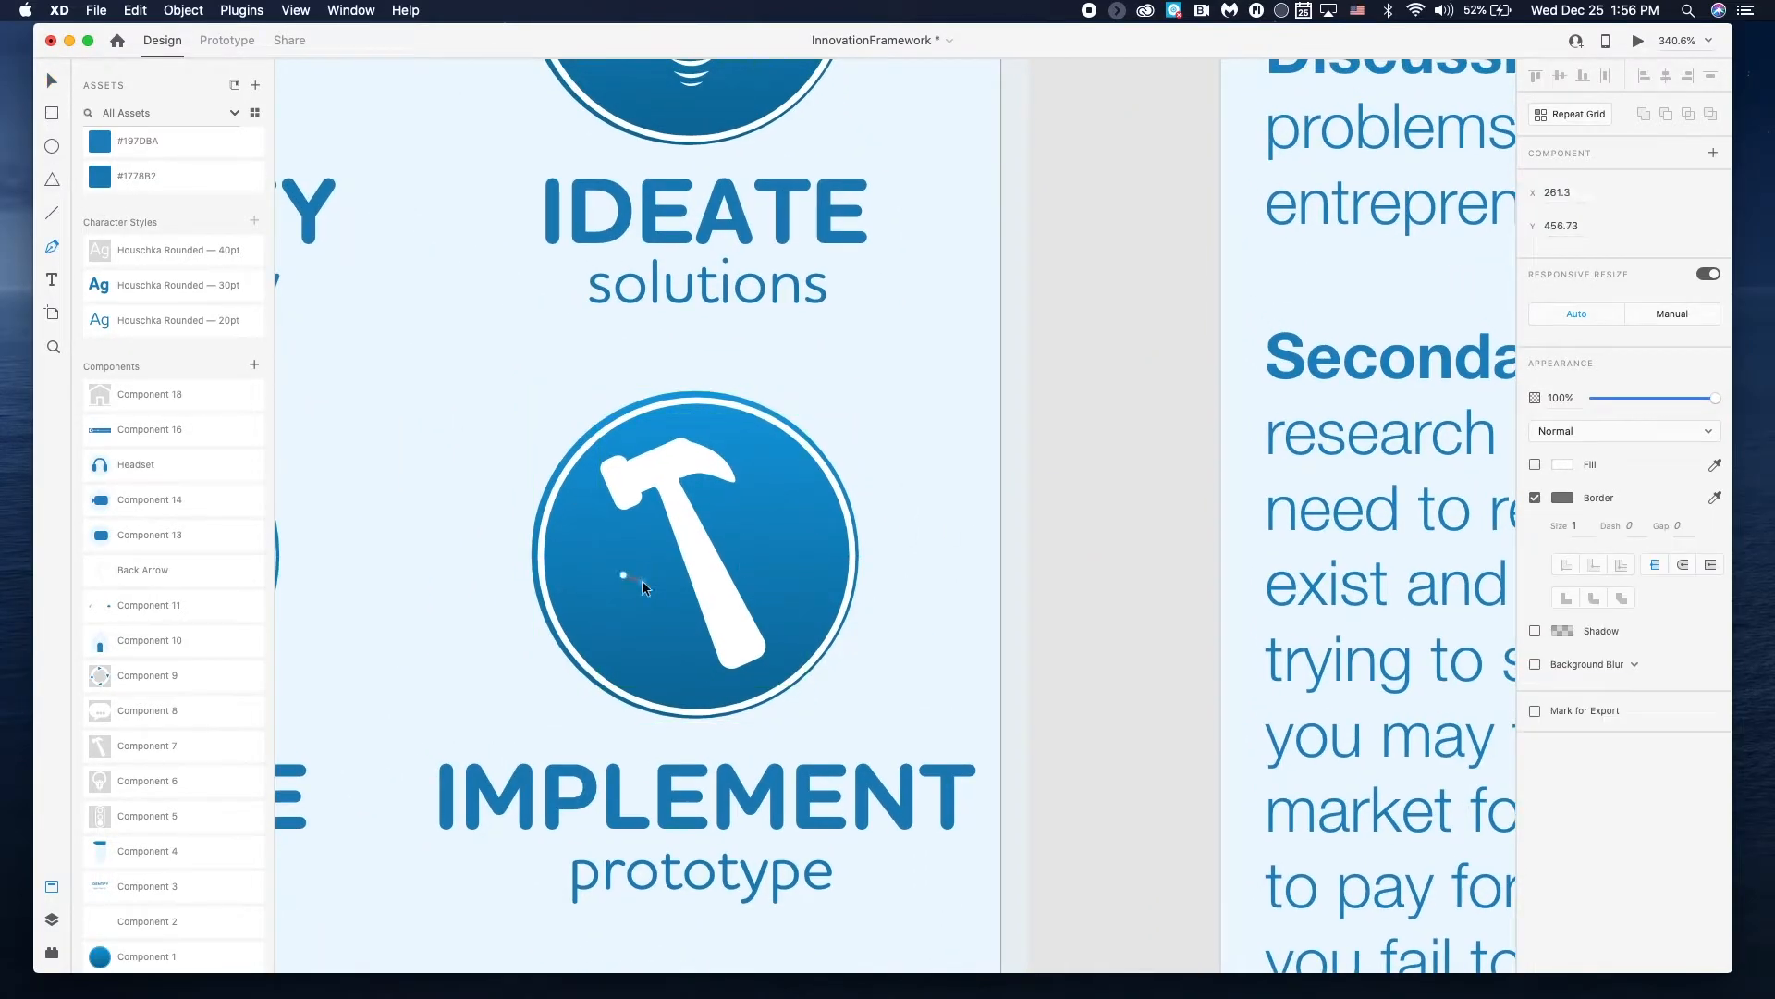
click(623, 616)
scroll(625, 592, up, 5)
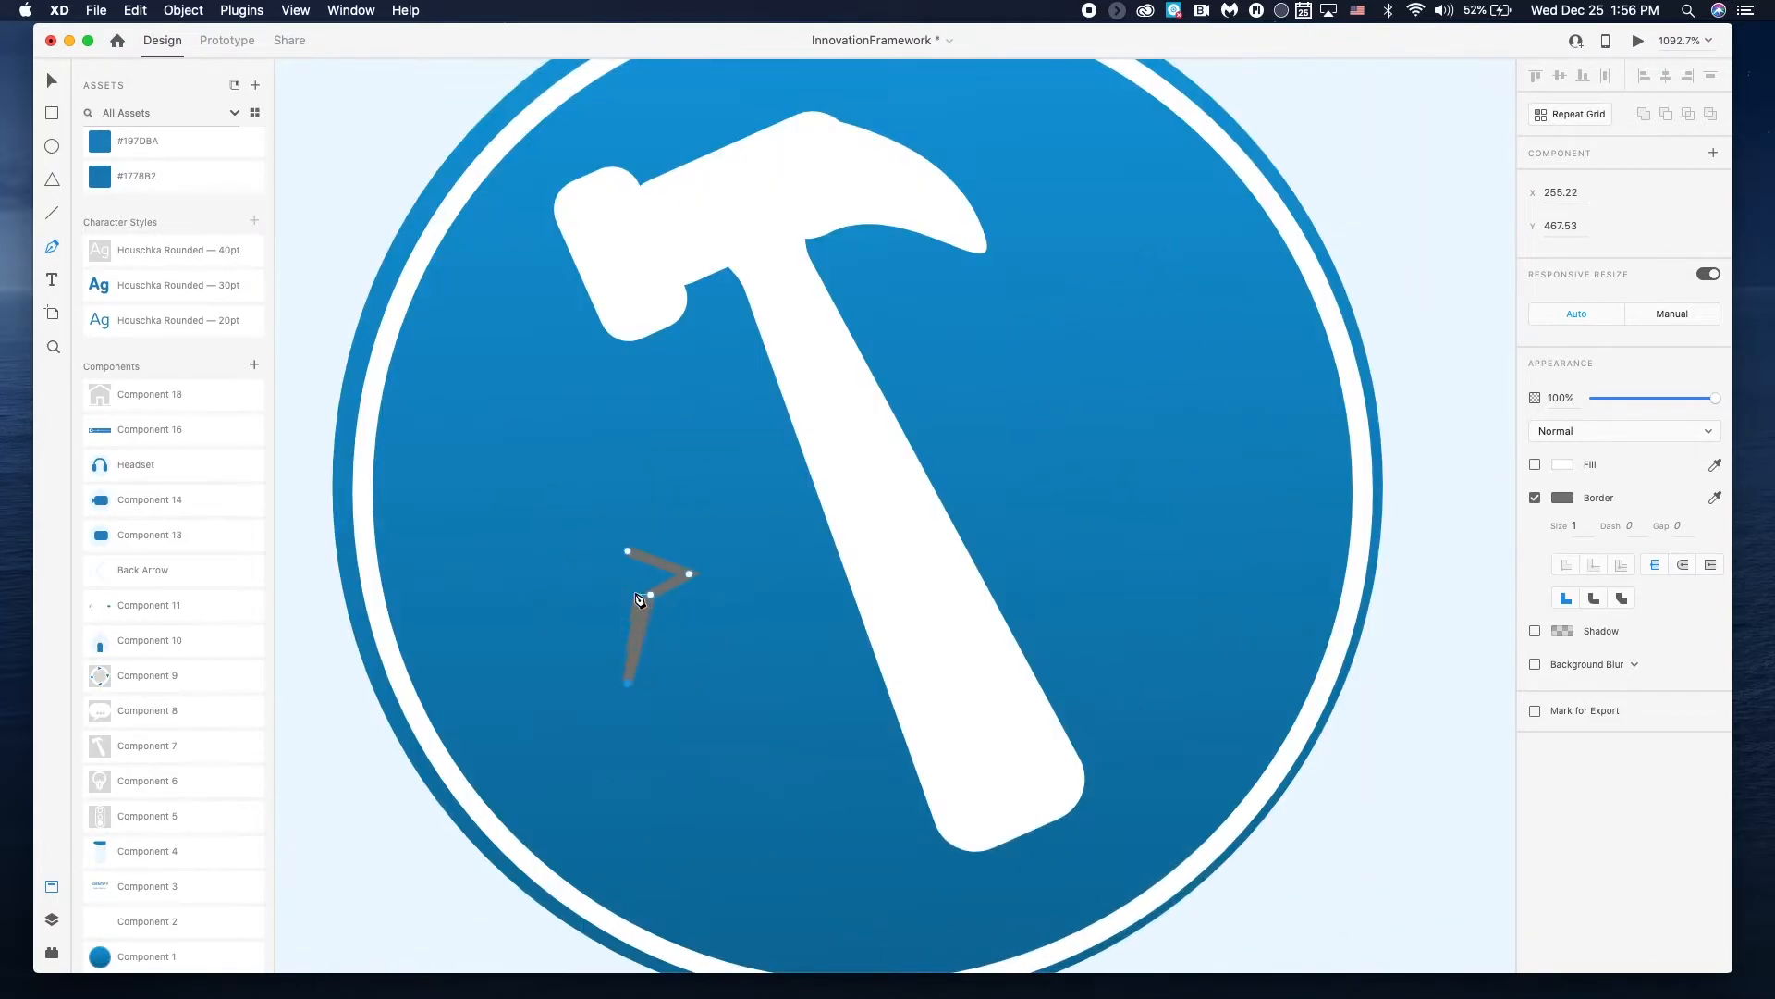
click(627, 551)
click(1536, 496)
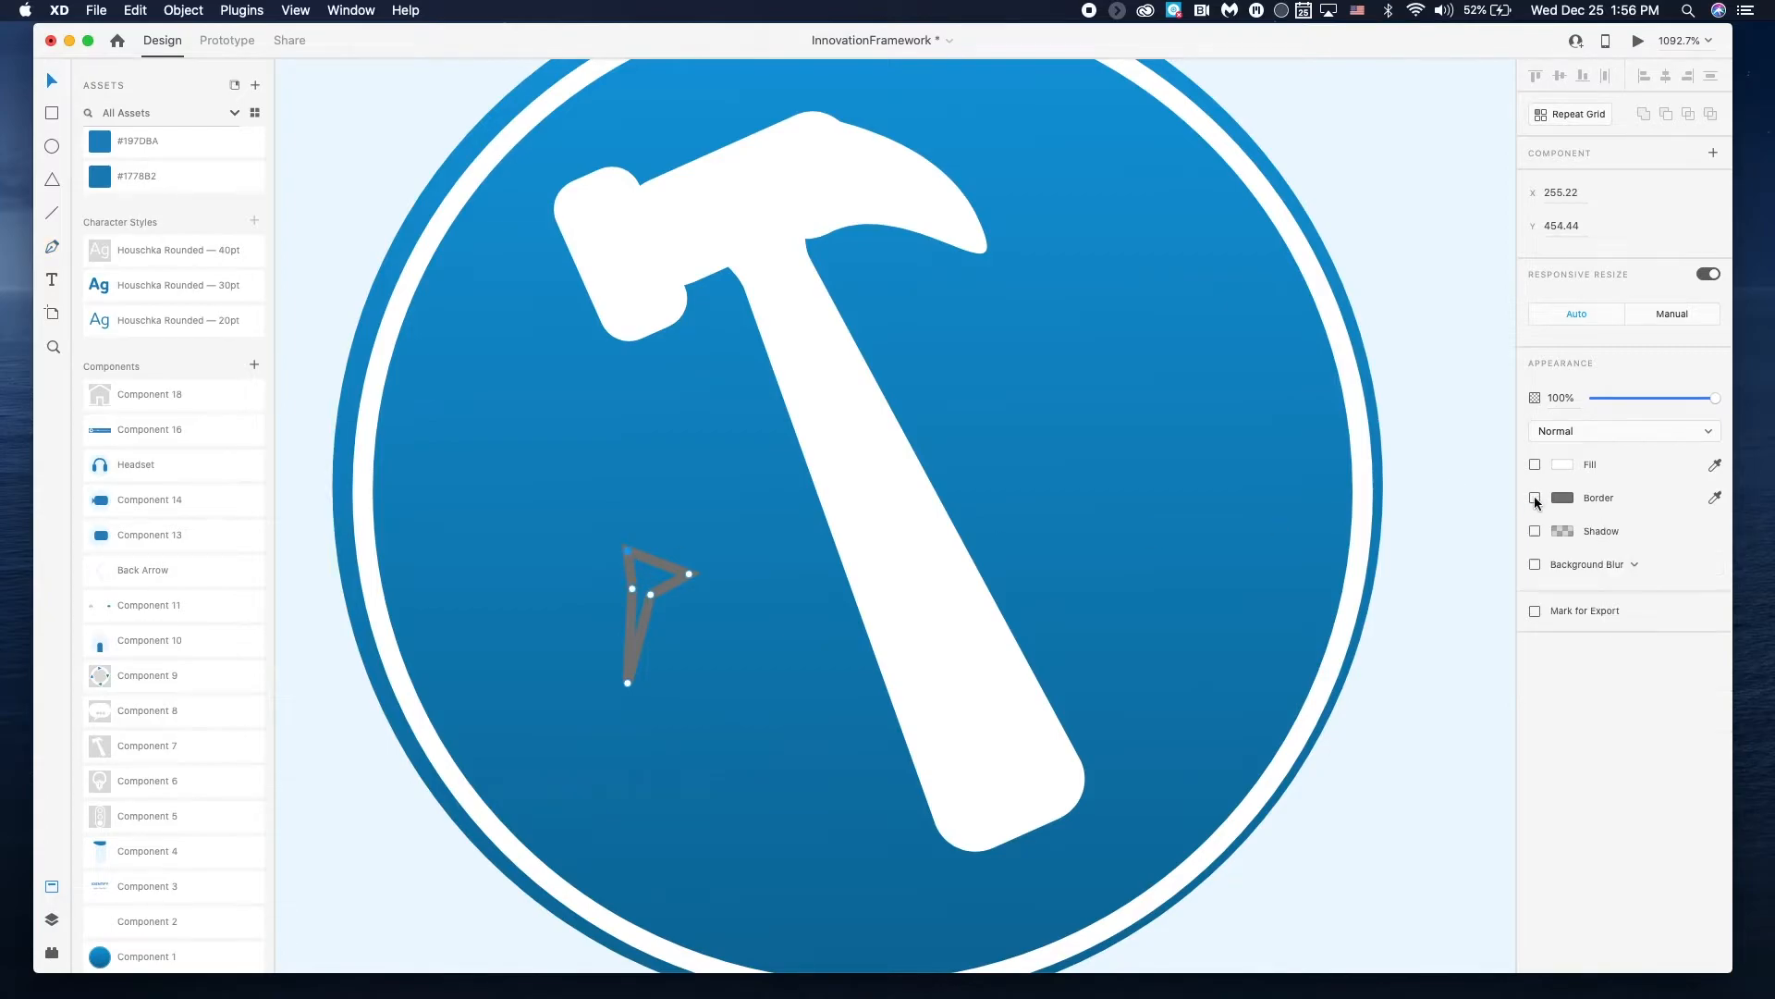
click(1535, 465)
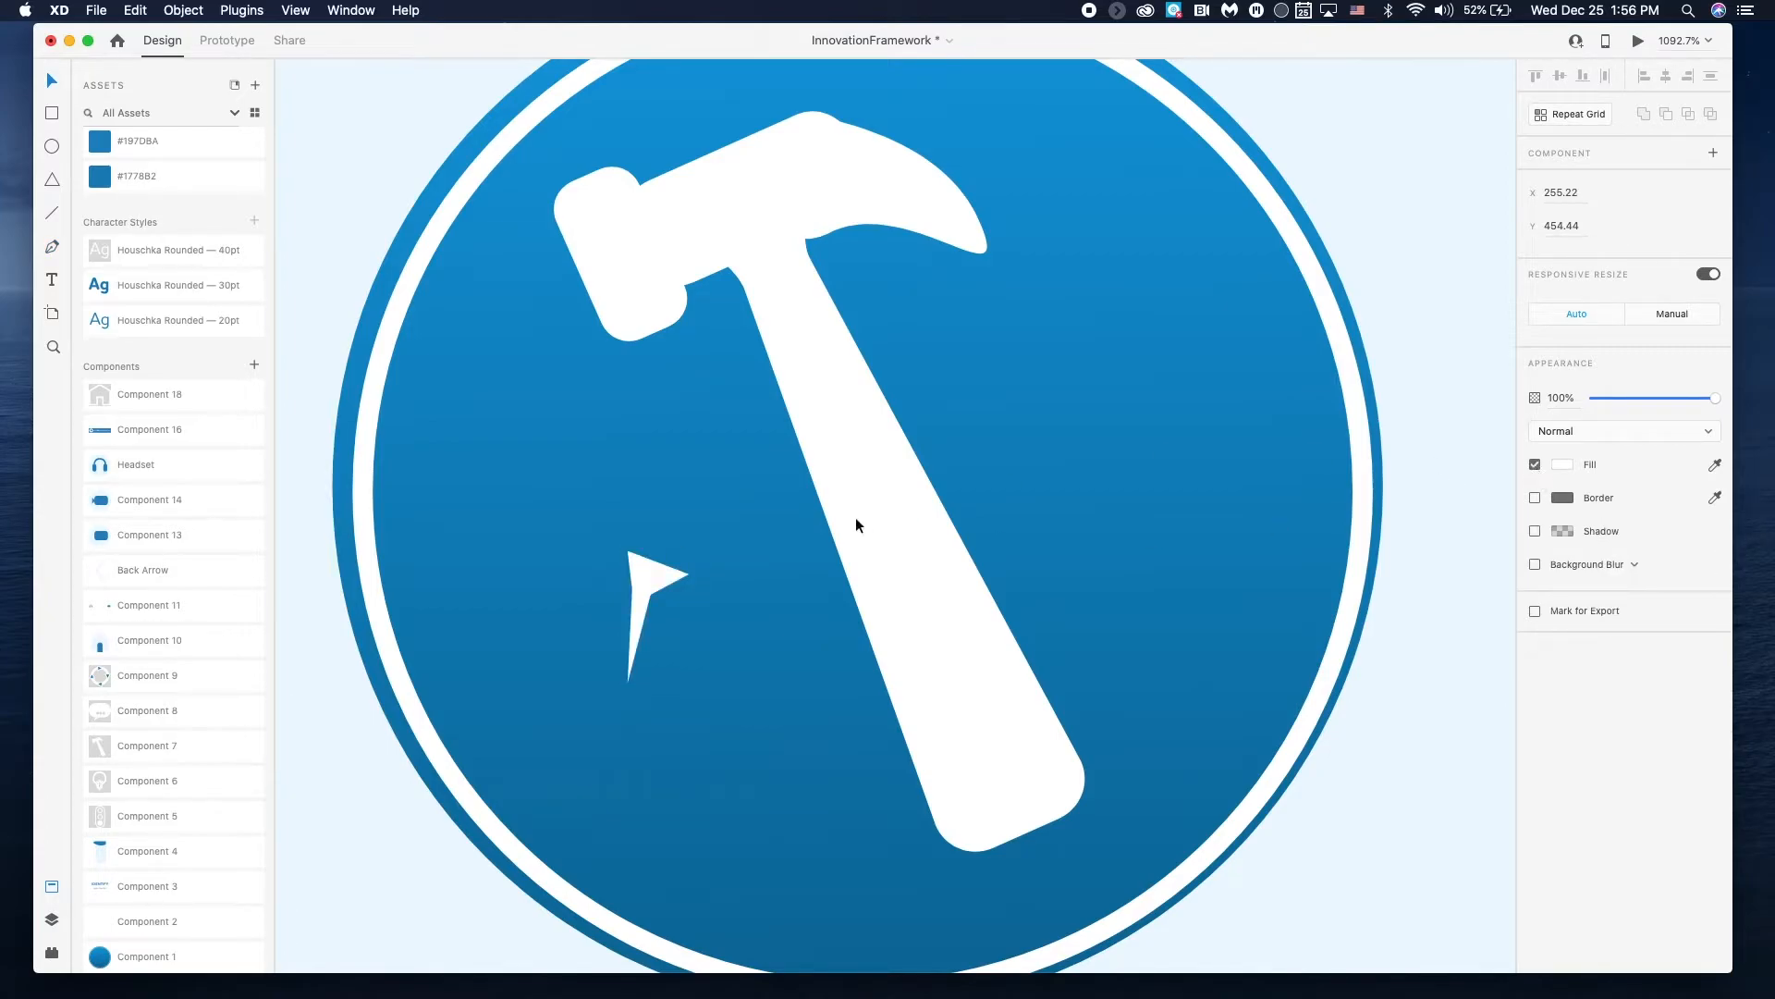
drag(626, 551, 617, 550)
- Duplicate the nail twice, rotate the copies to -30° and -11°, and cluster all three beside the hammer handle
key(super+d)
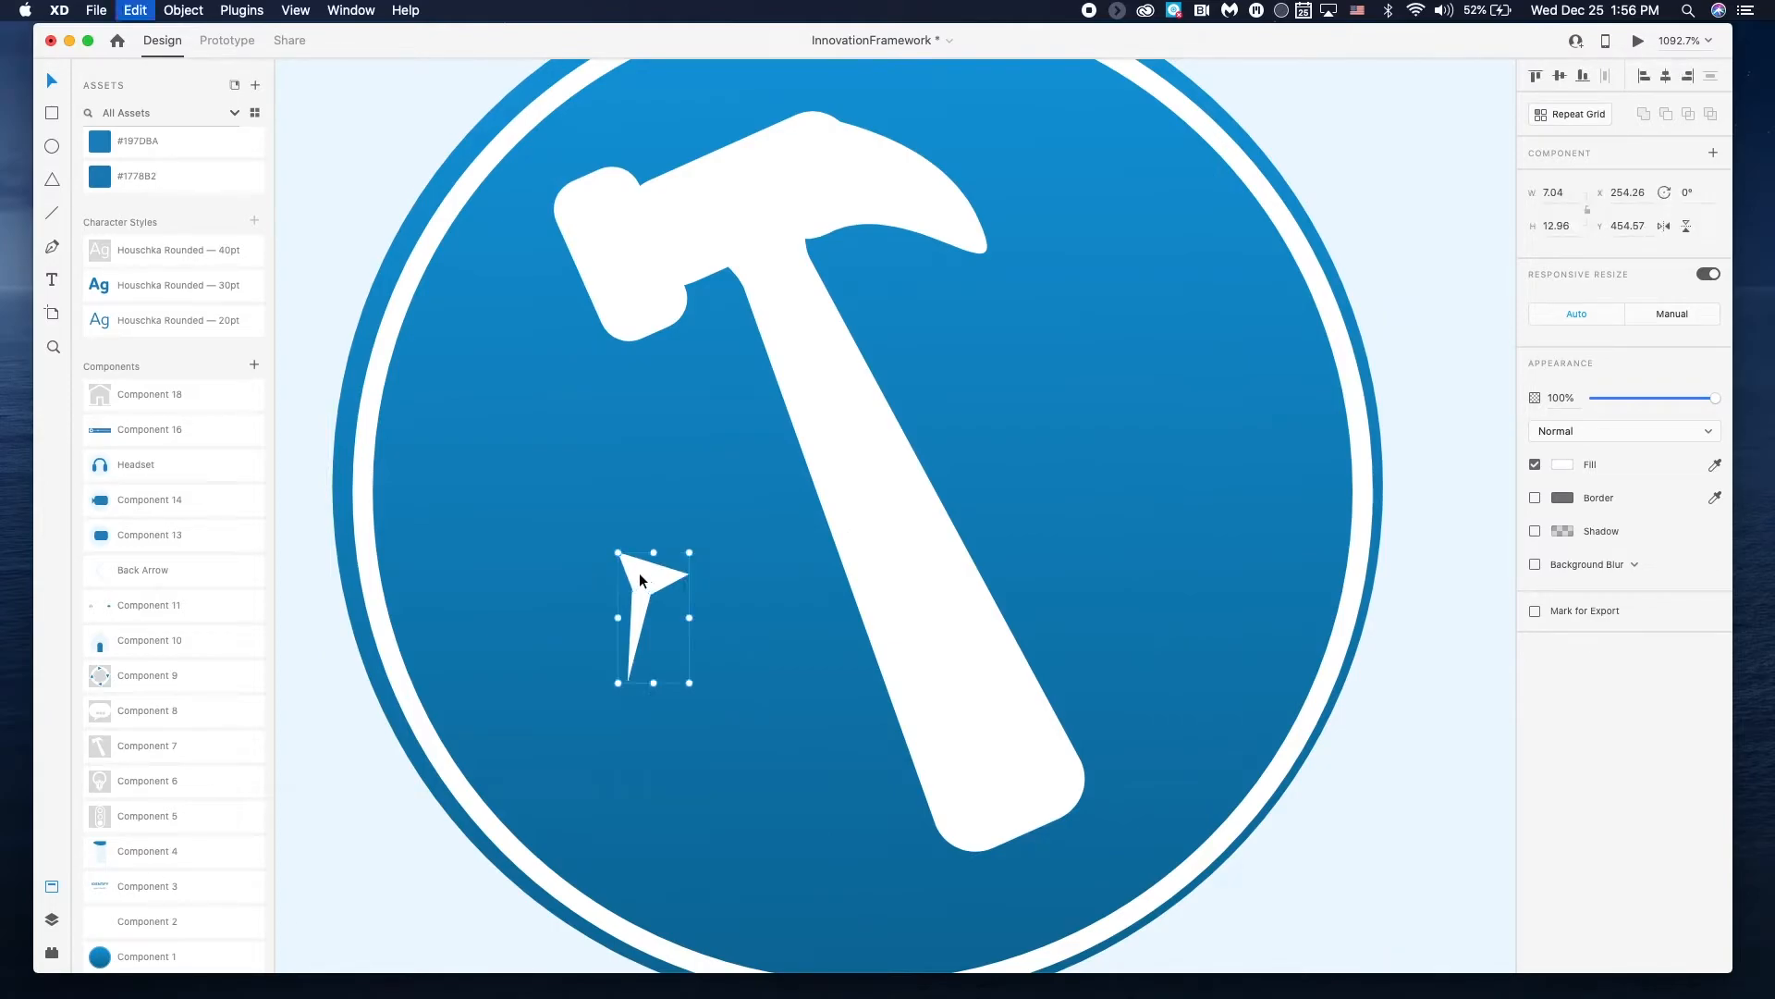
drag(640, 573, 735, 589)
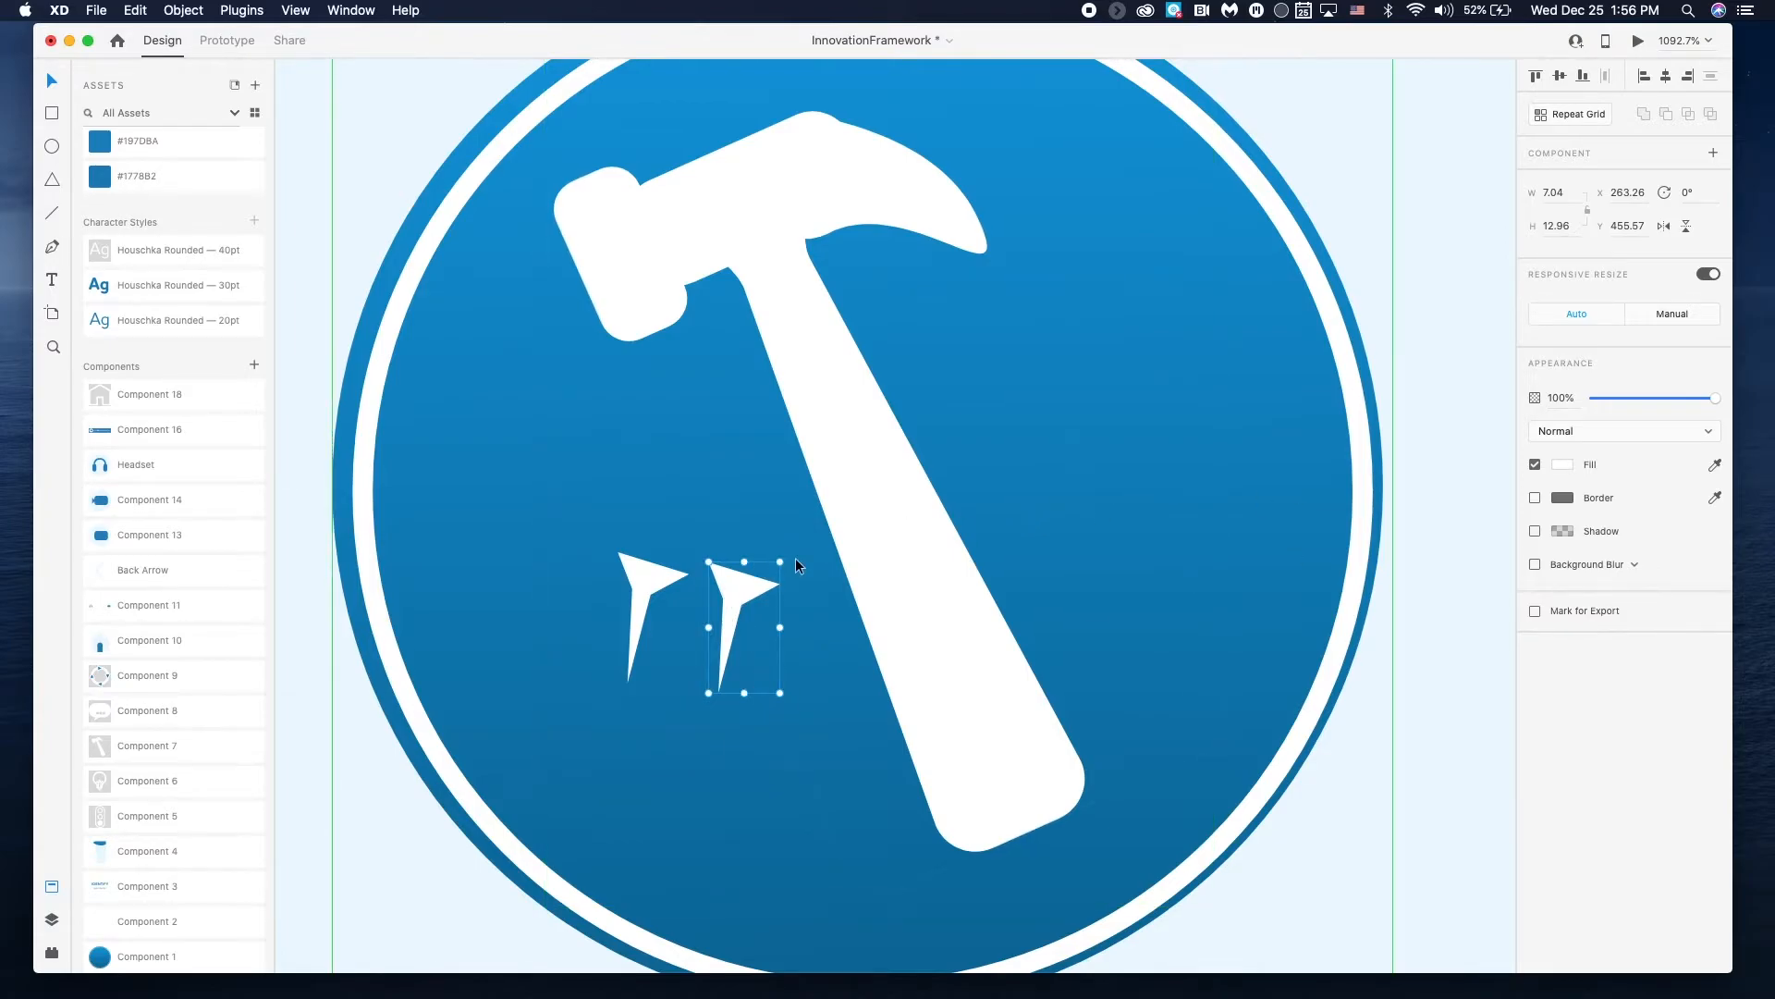
drag(786, 556, 727, 450)
key(super+d)
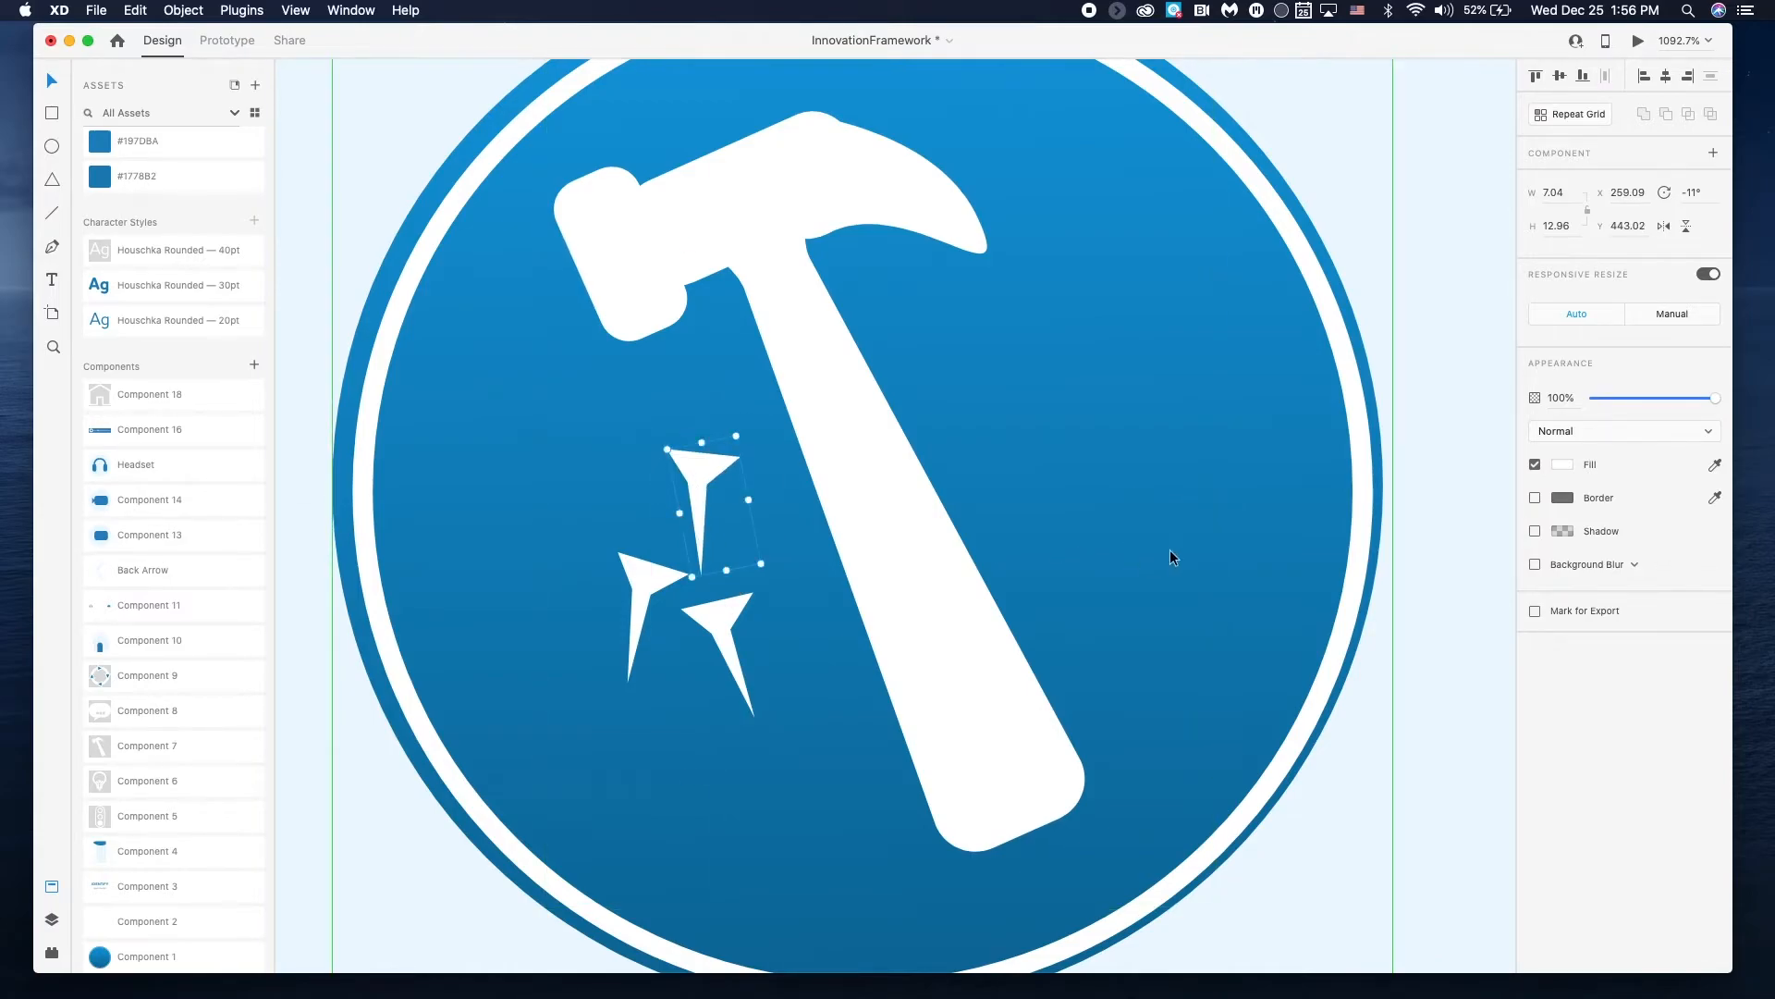
click(1317, 839)
- Compare the hammer icon on the iPhone X/XS – 5 artboard with the edited one on iPhone X/XS – 1
scroll(1307, 840, right, 3)
scroll(1307, 839, down, 5)
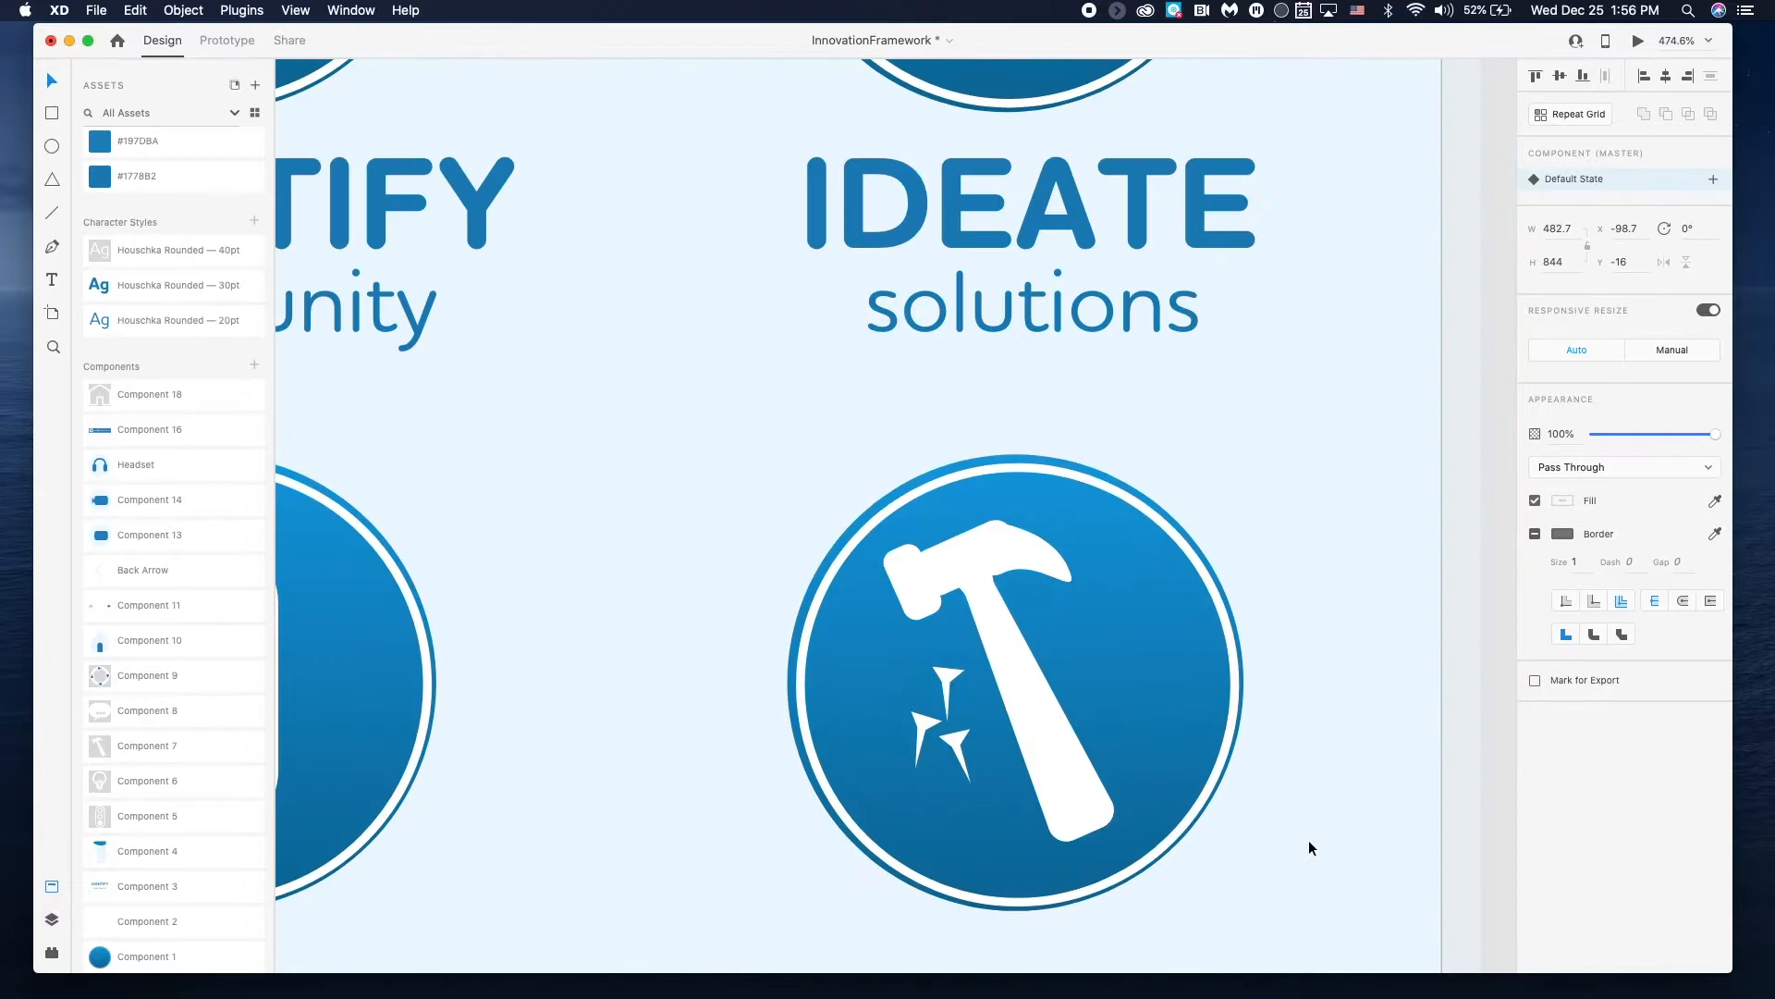
scroll(1252, 839, right, 3)
scroll(1257, 832, down, 10)
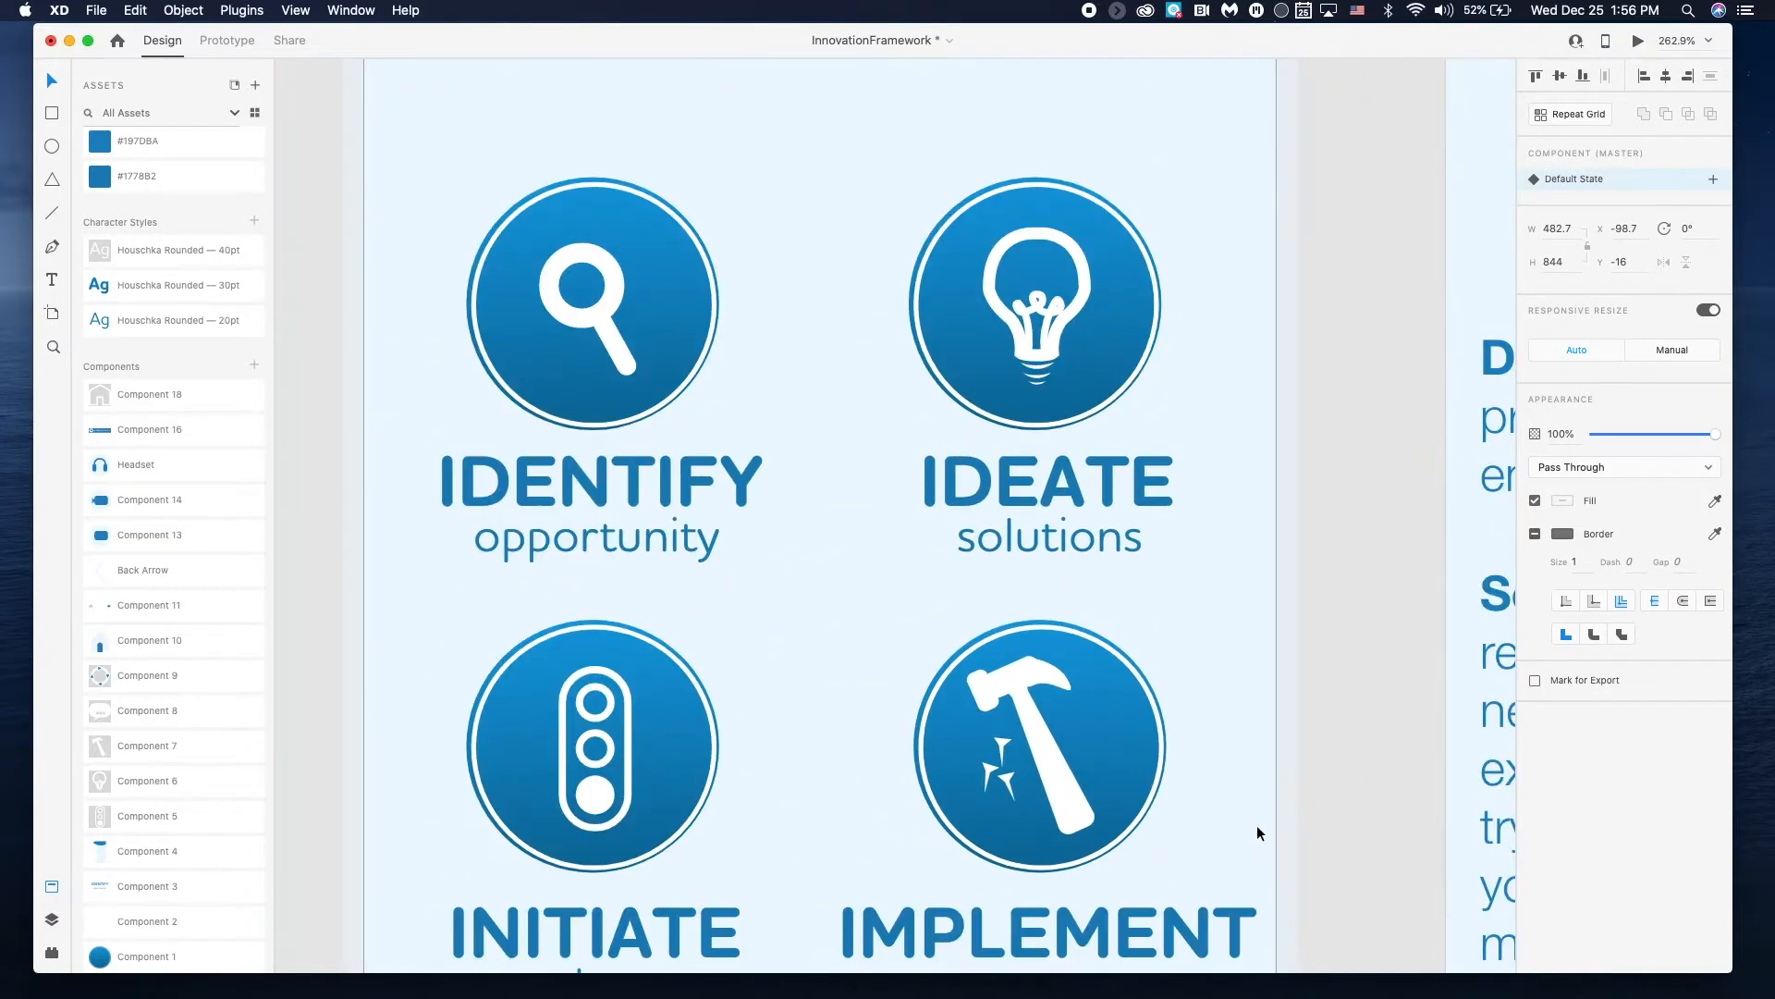
scroll(1257, 825, right, 10)
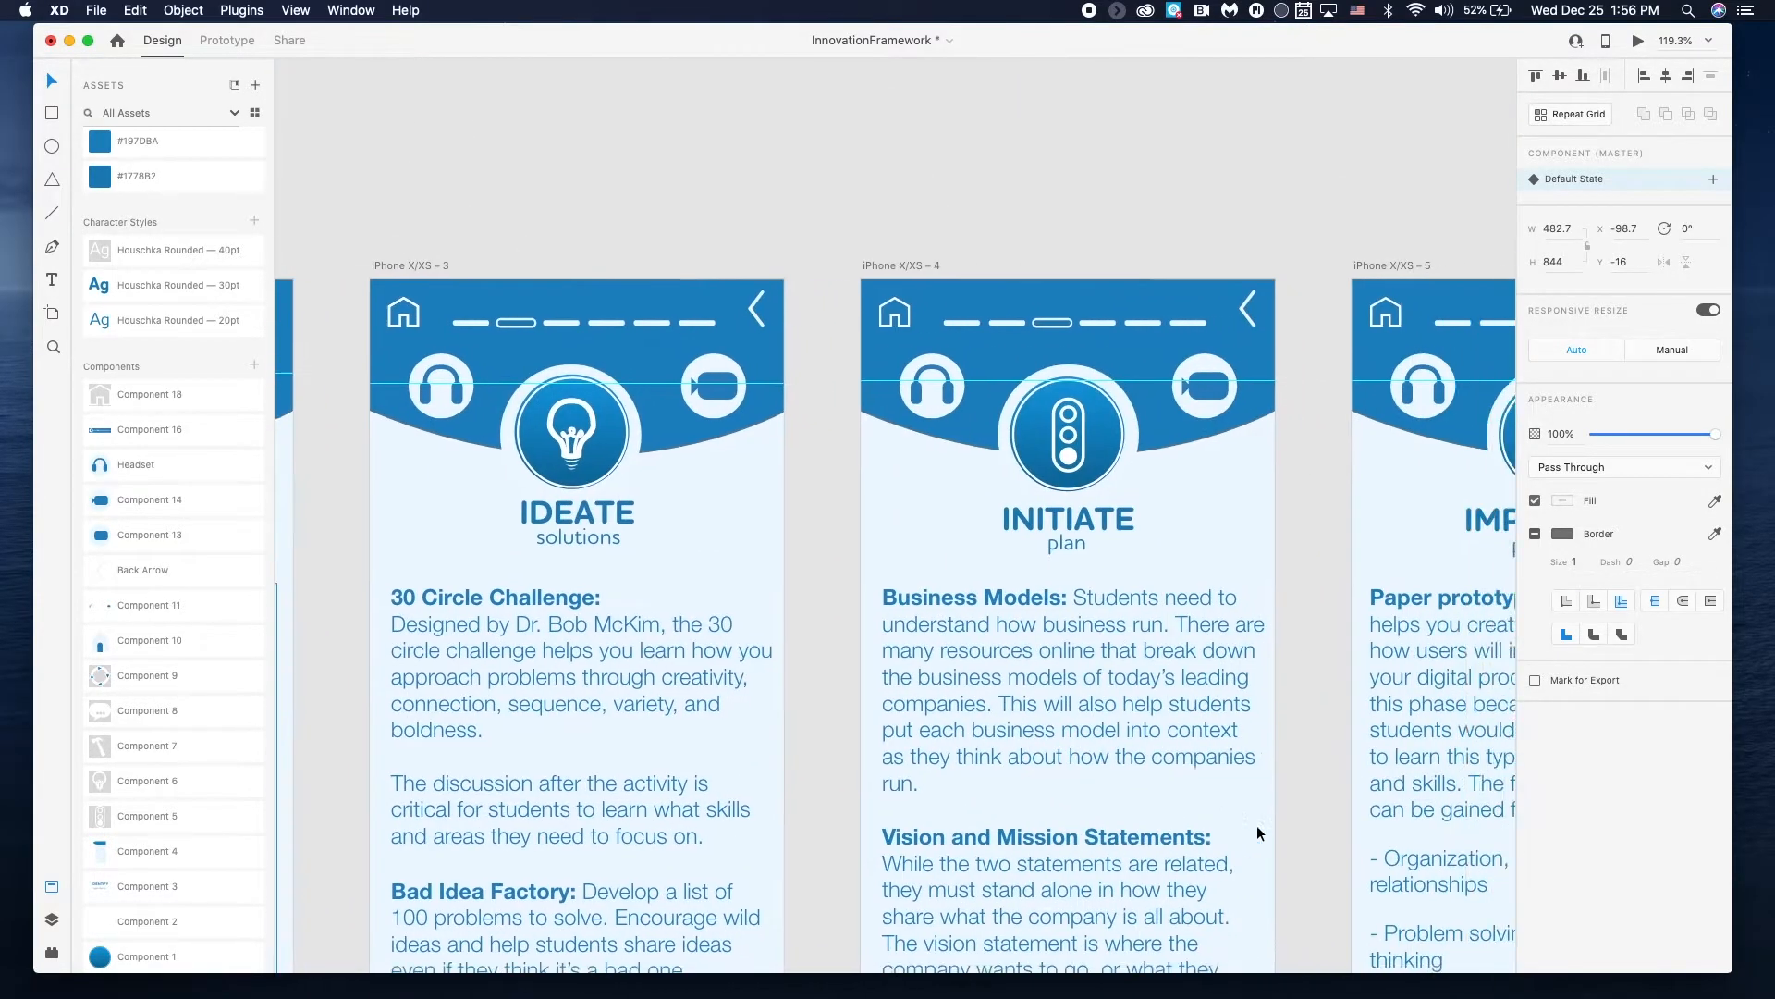
click(828, 472)
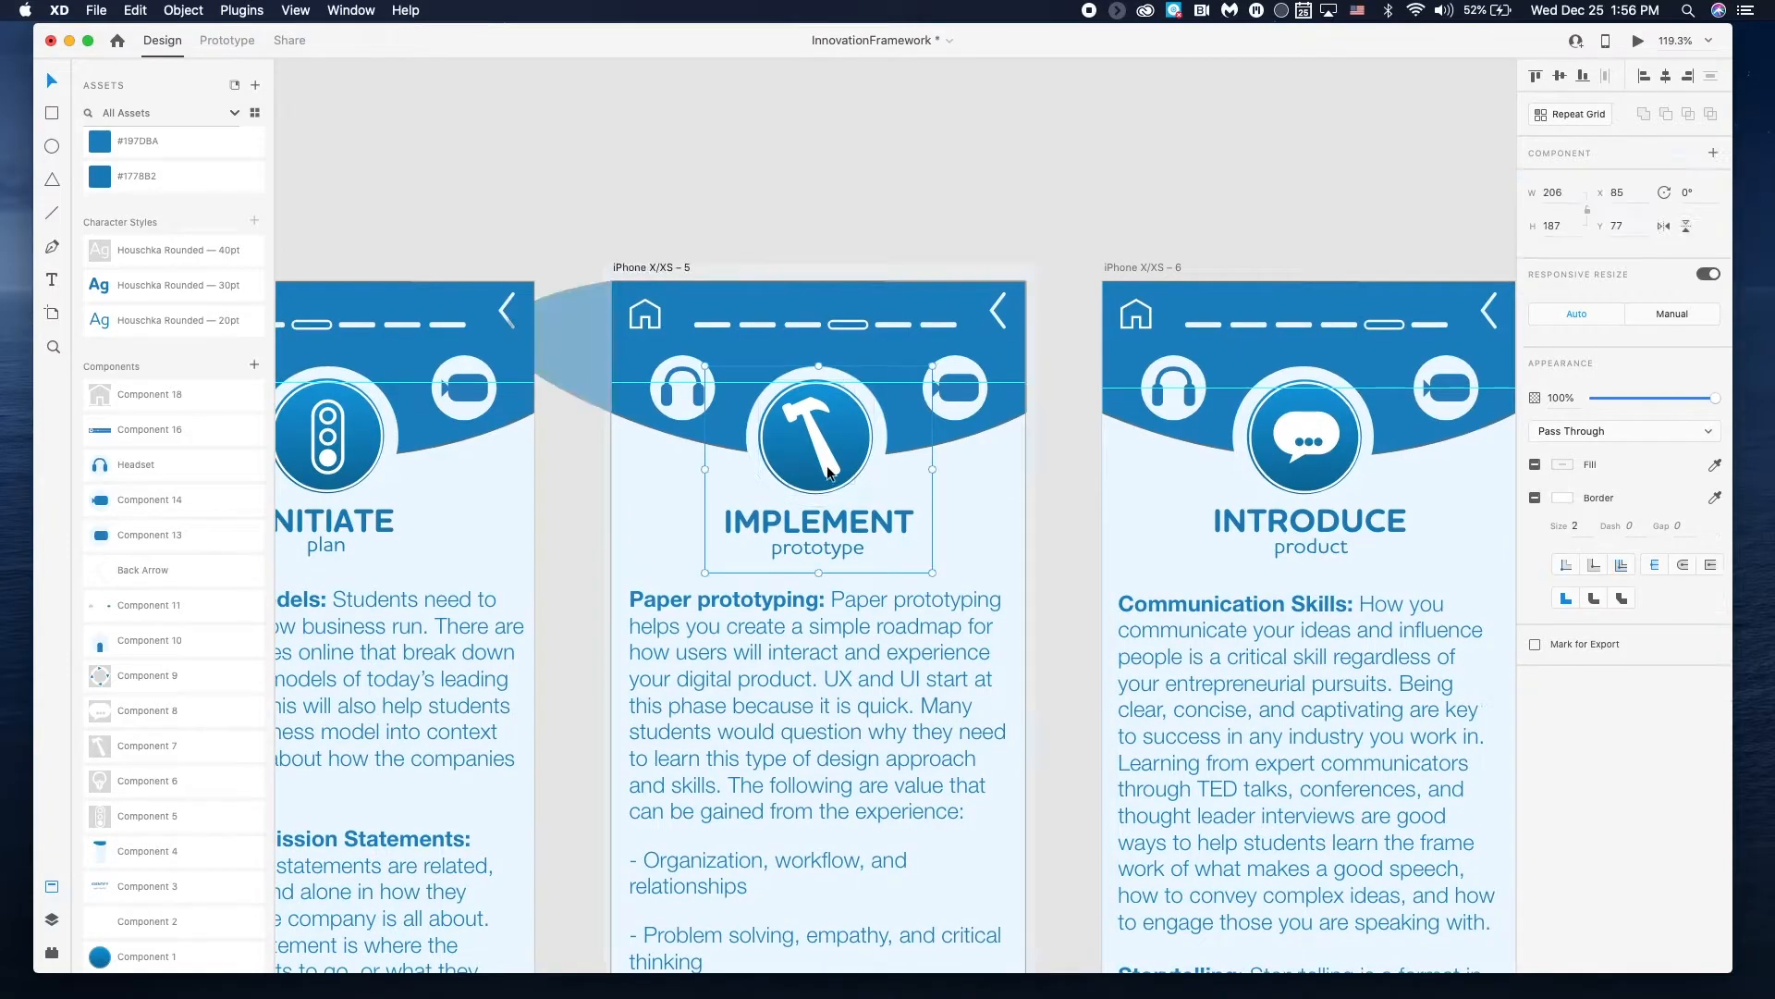
scroll(827, 464, left, 15)
scroll(827, 464, down, 3)
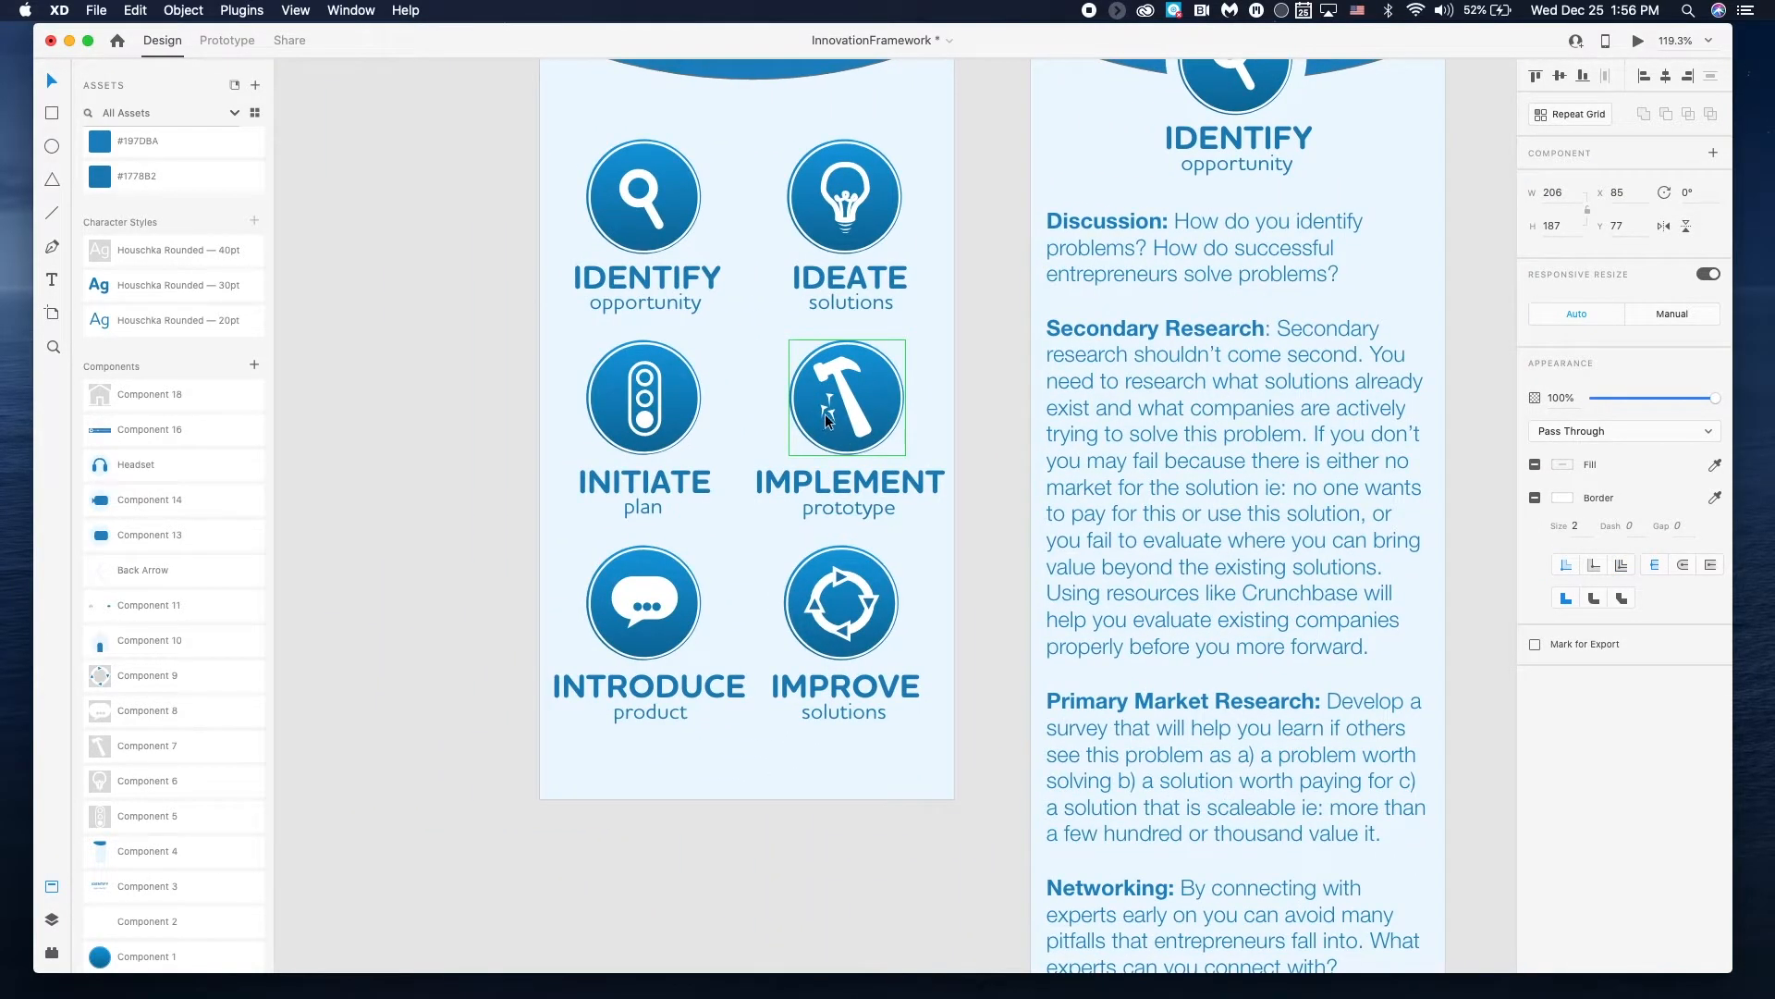
click(827, 414)
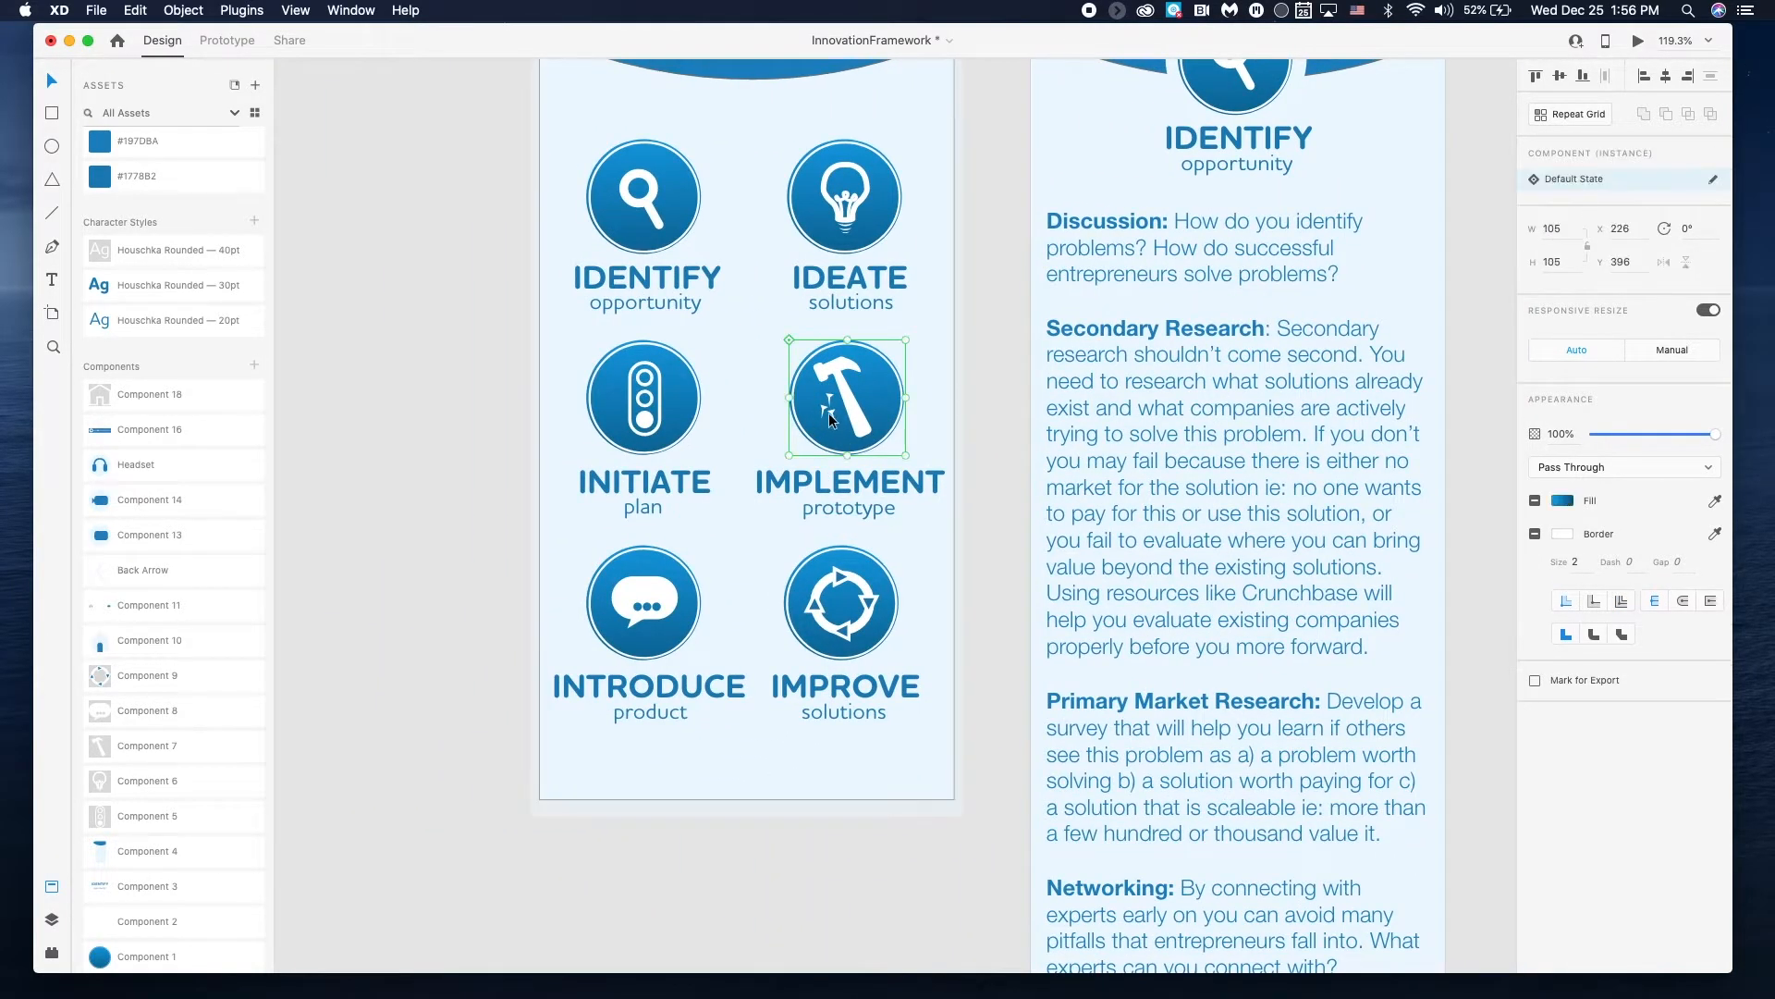
- Move the three nails inside the hammer's master component and check the hammer instance on the other artboards
scroll(828, 413, up, 5)
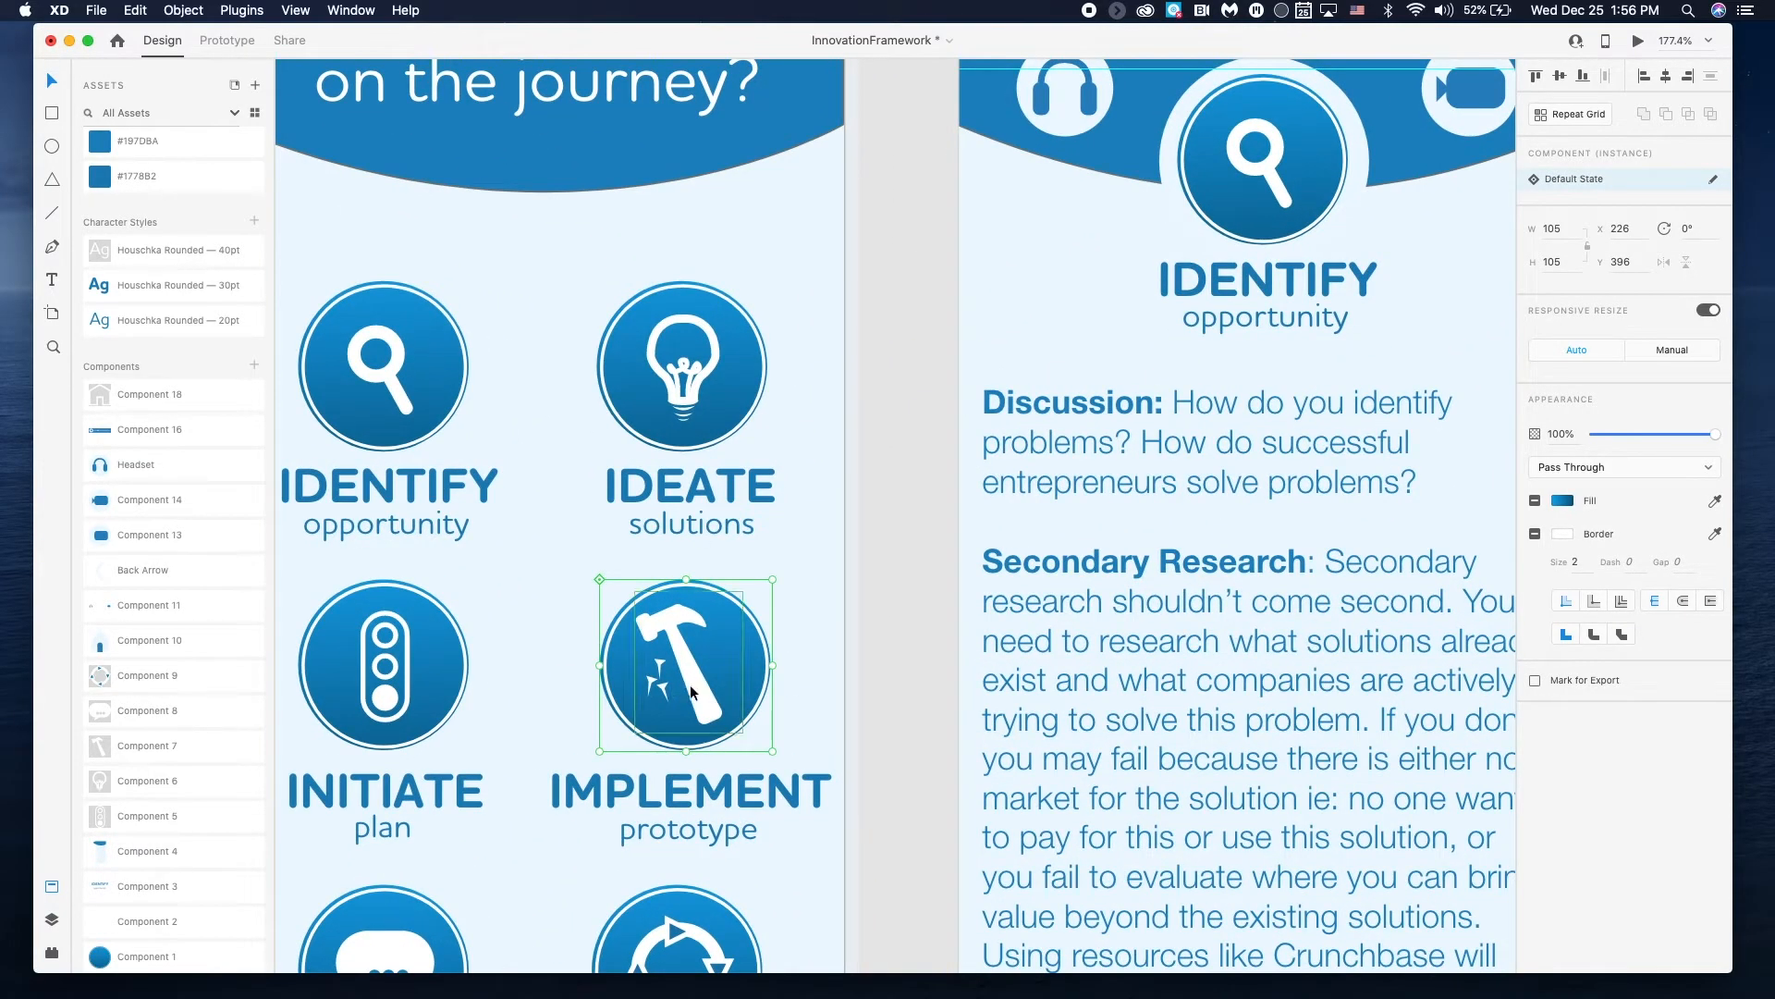
double_click(690, 685)
scroll(692, 684, up, 10)
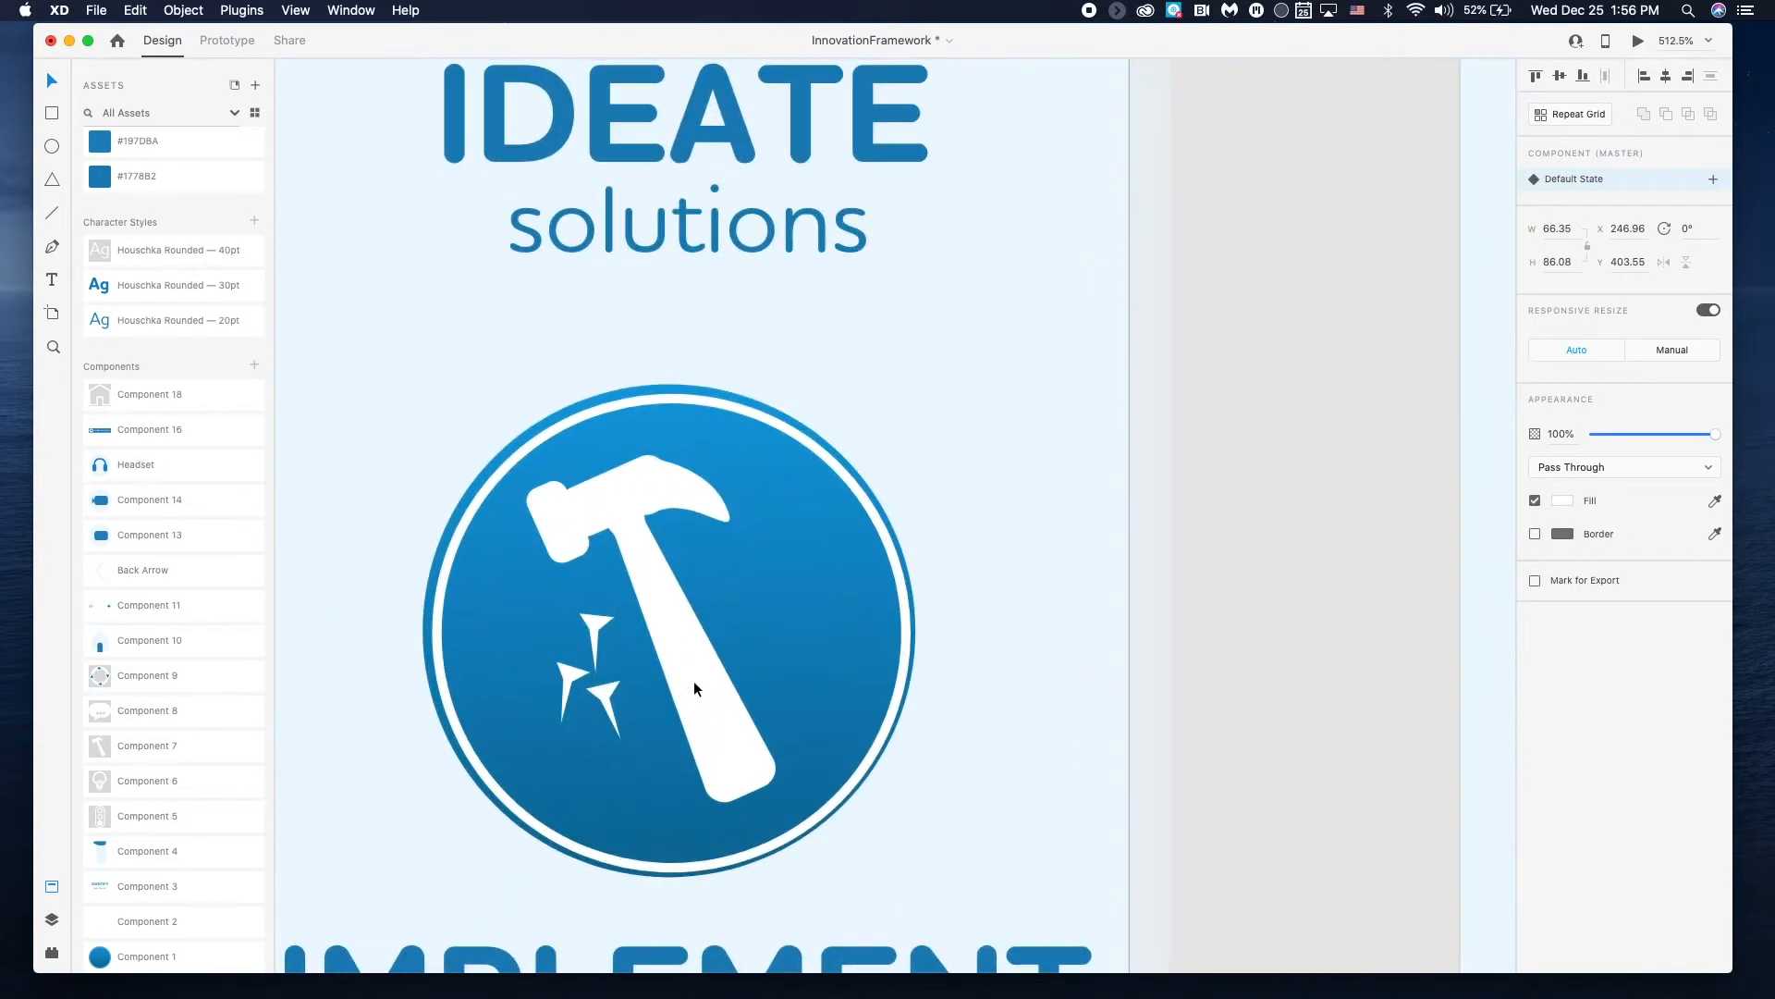
scroll(693, 681, left, 2)
scroll(694, 681, down, 1)
double_click(774, 668)
click(671, 661)
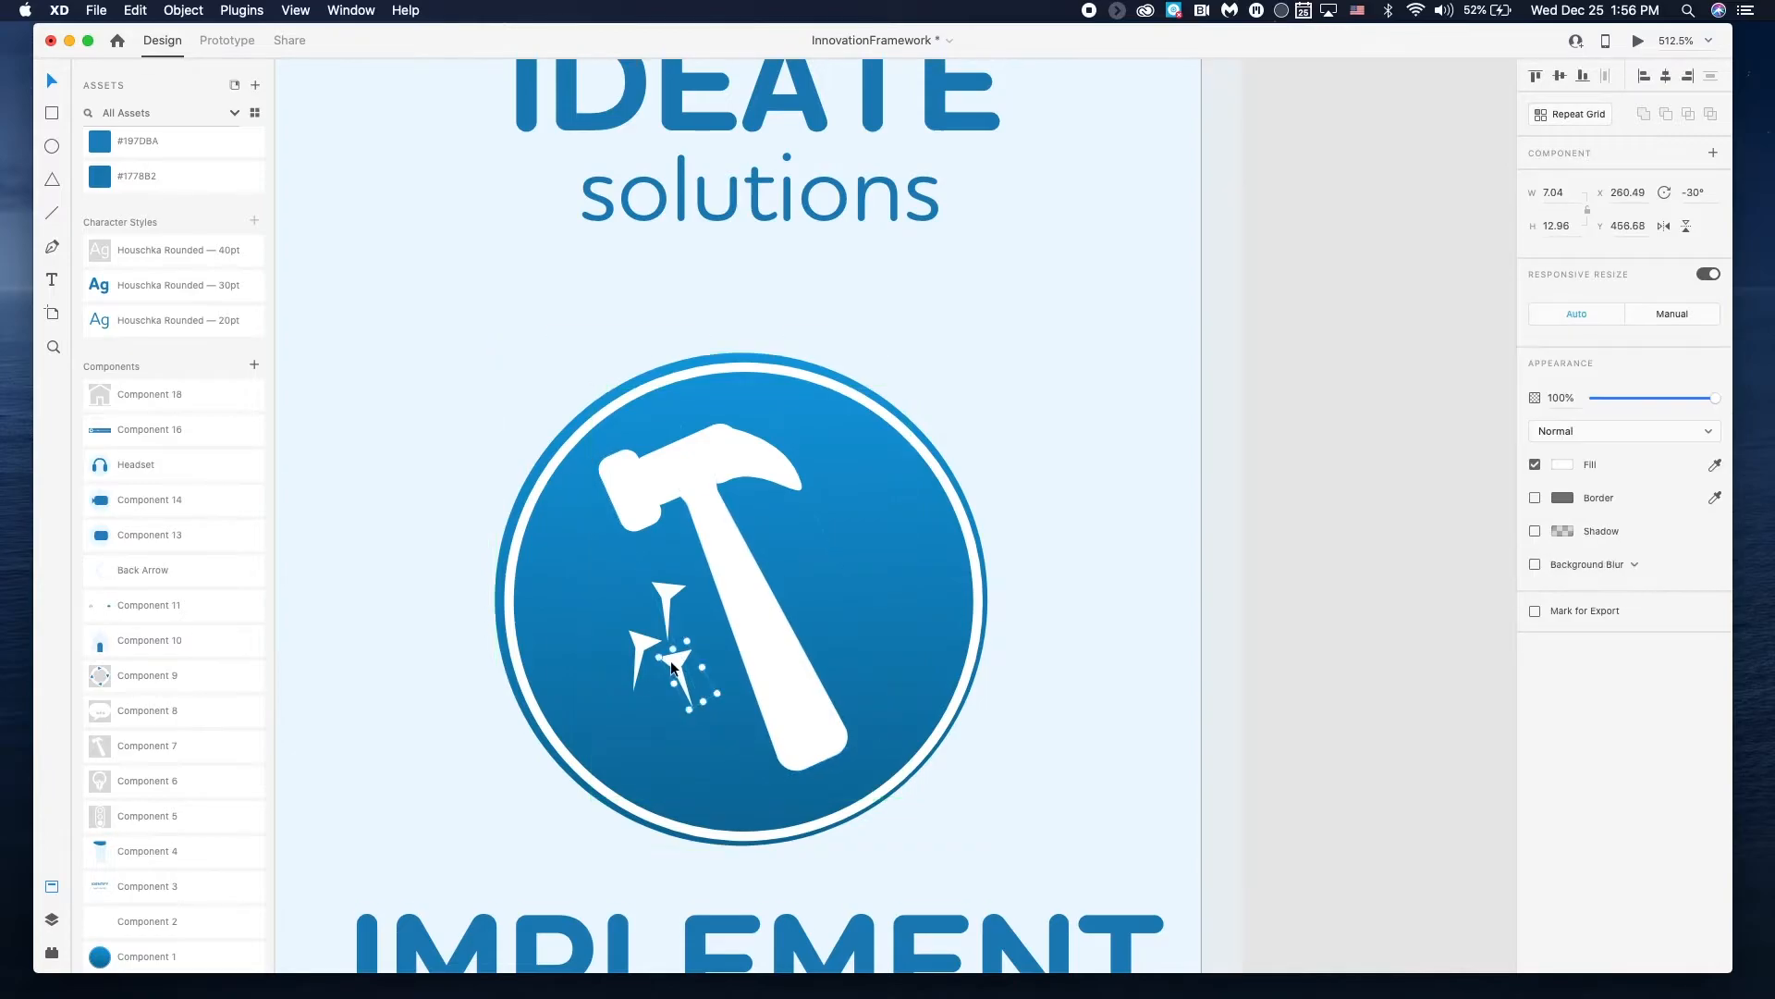
shift+click(648, 656)
shift+click(664, 587)
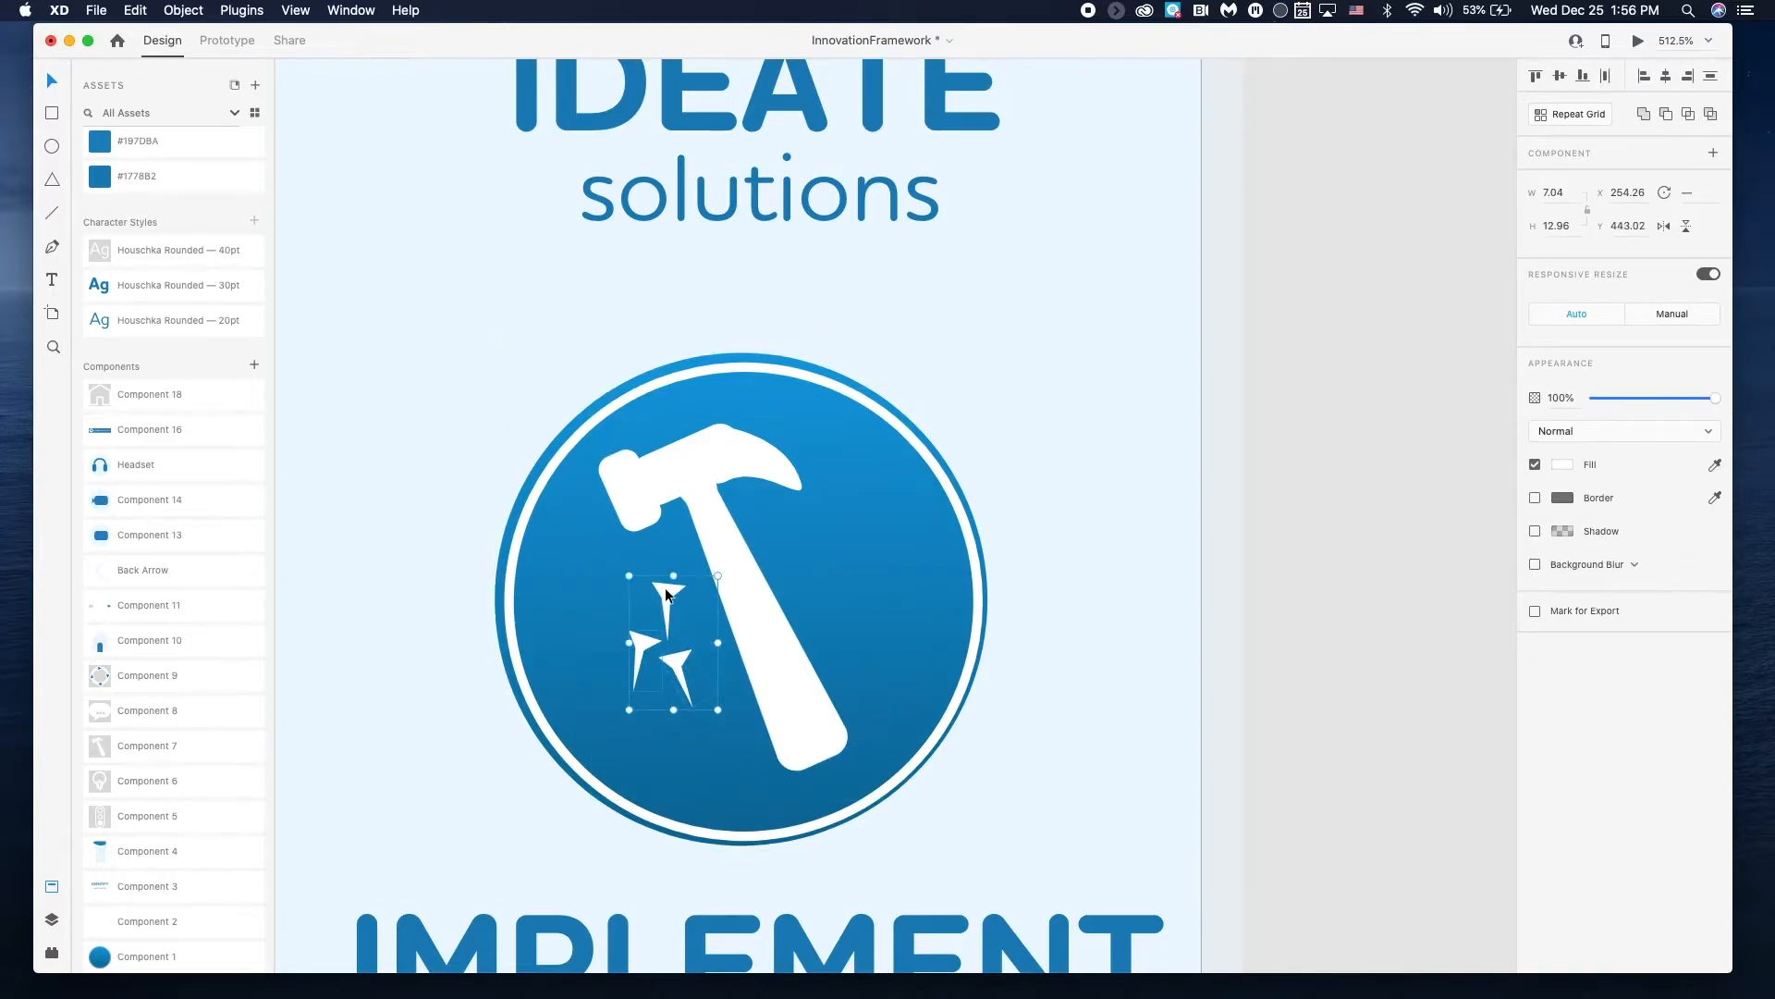
key(Delete)
key(super+z)
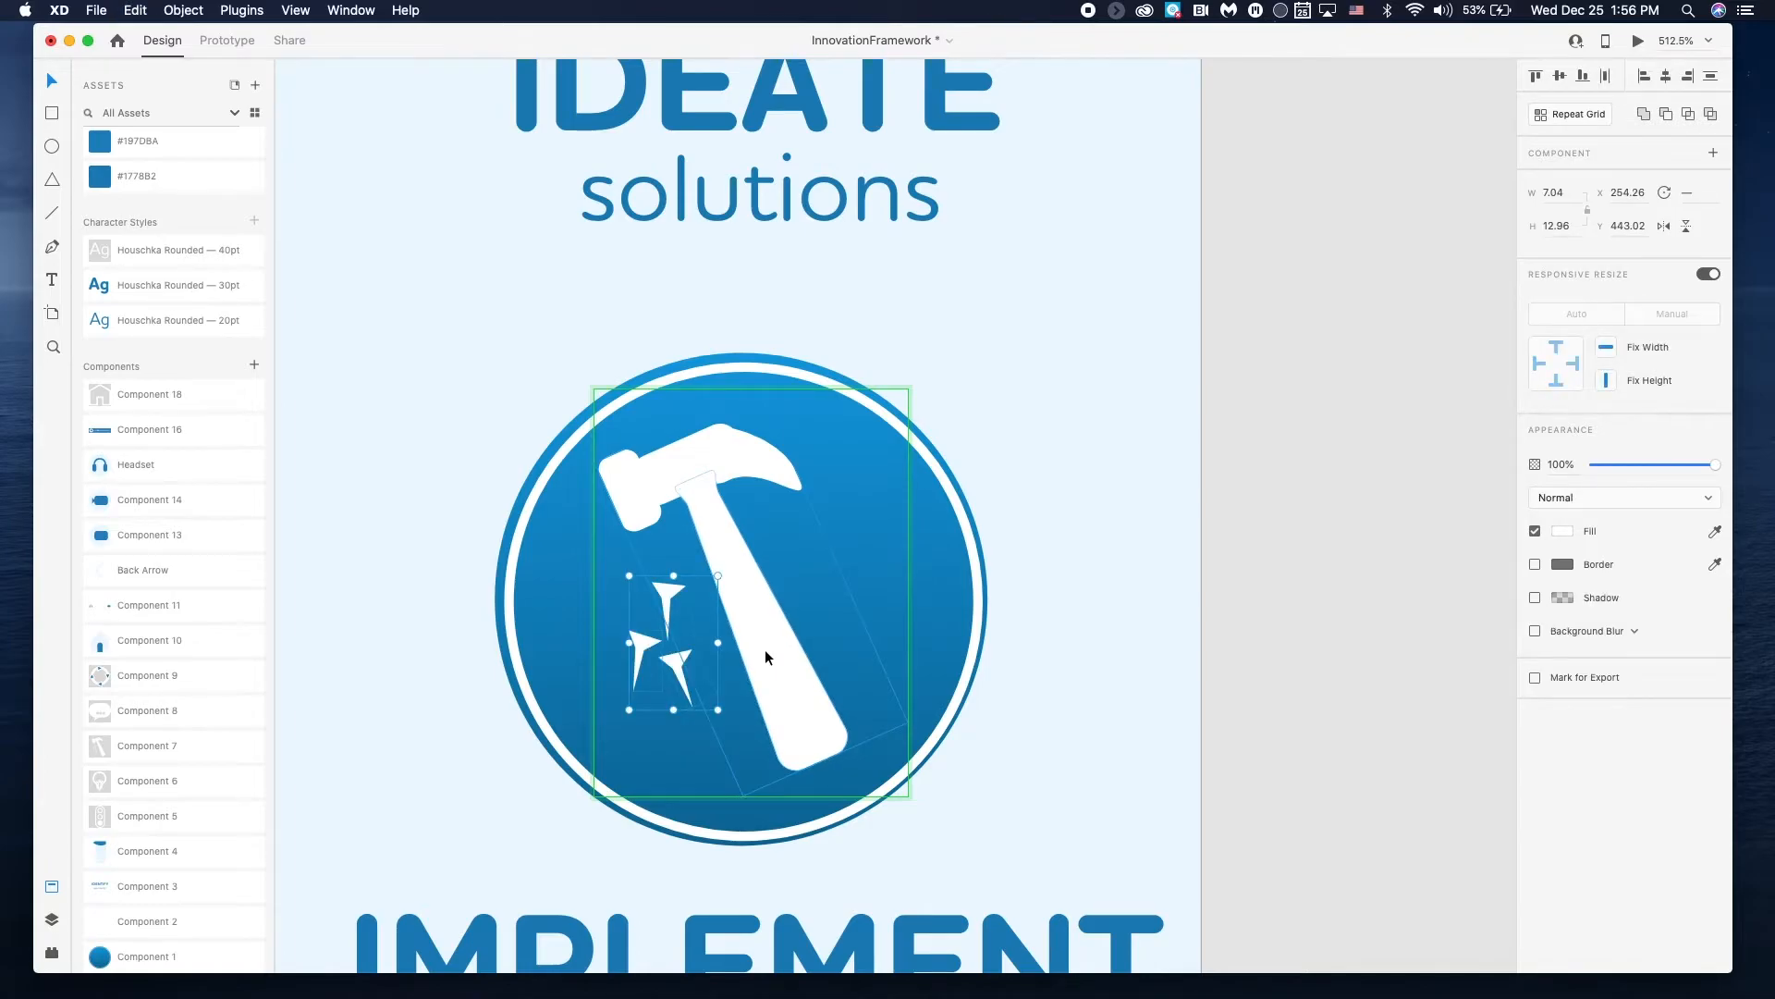
scroll(765, 649, down, 8)
scroll(766, 649, right, 10)
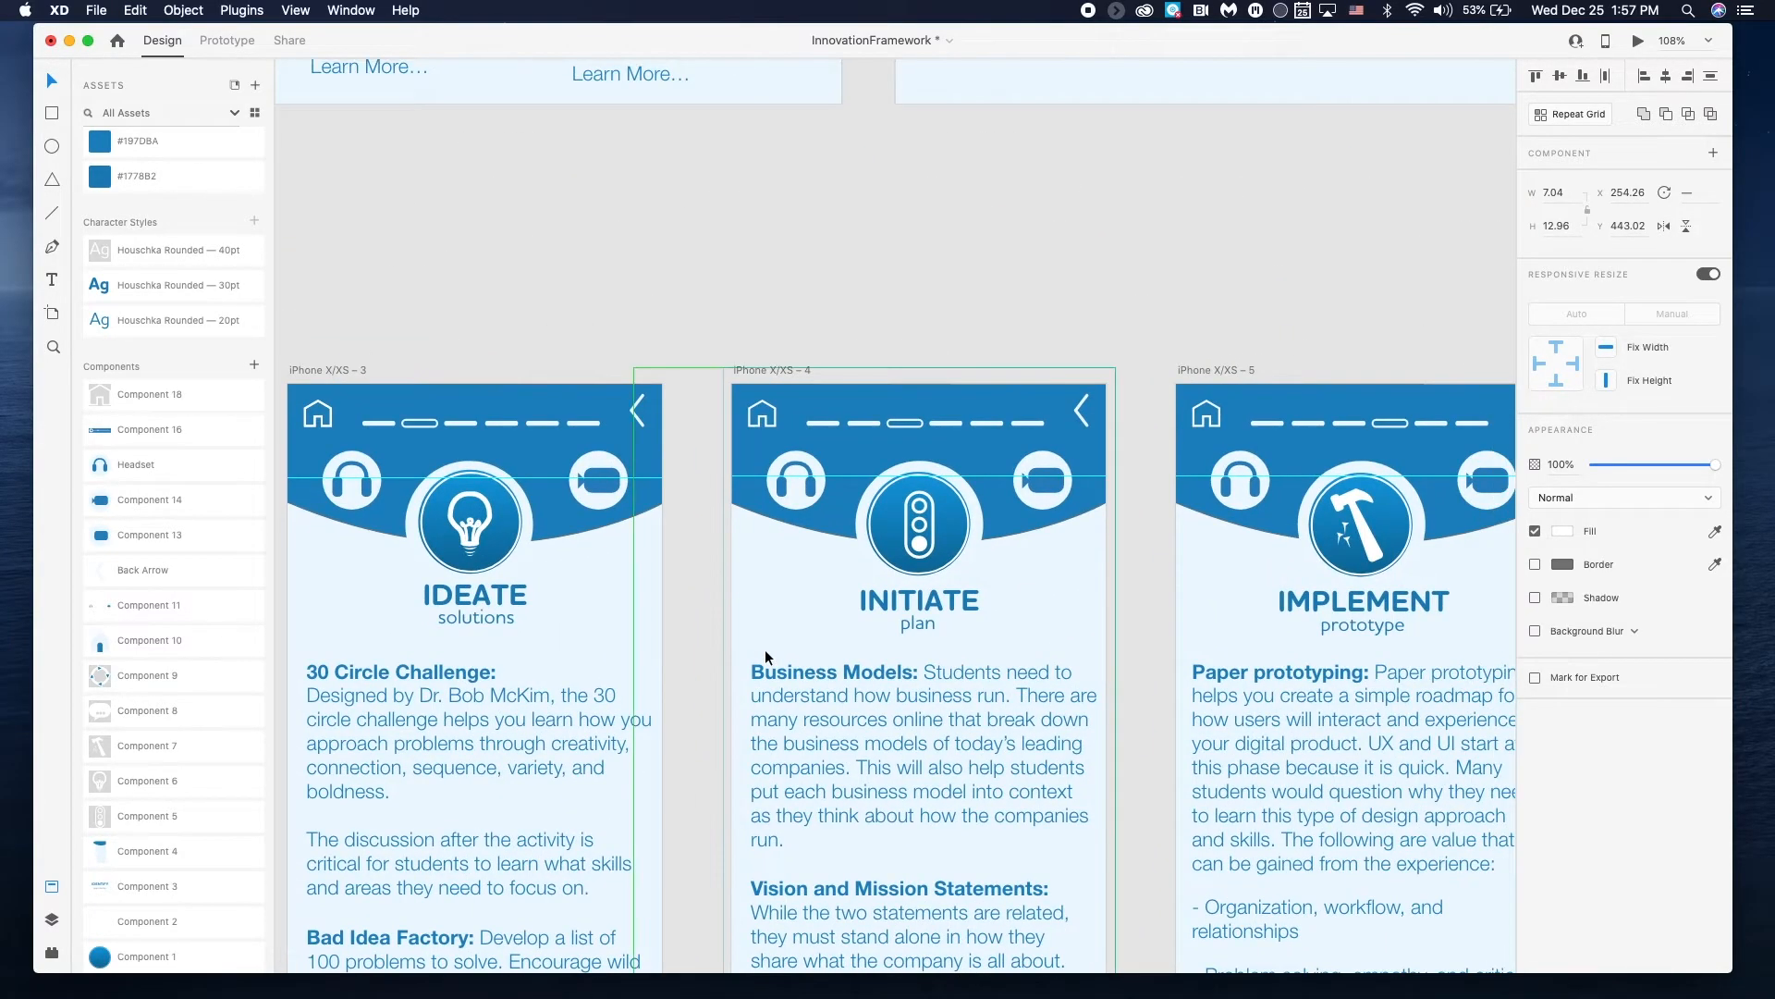
- Delete the three nails from the hammer's master component and check the instance on the iPhone X/XS – 5 artboard
scroll(764, 649, left, 10)
scroll(764, 649, down, 3)
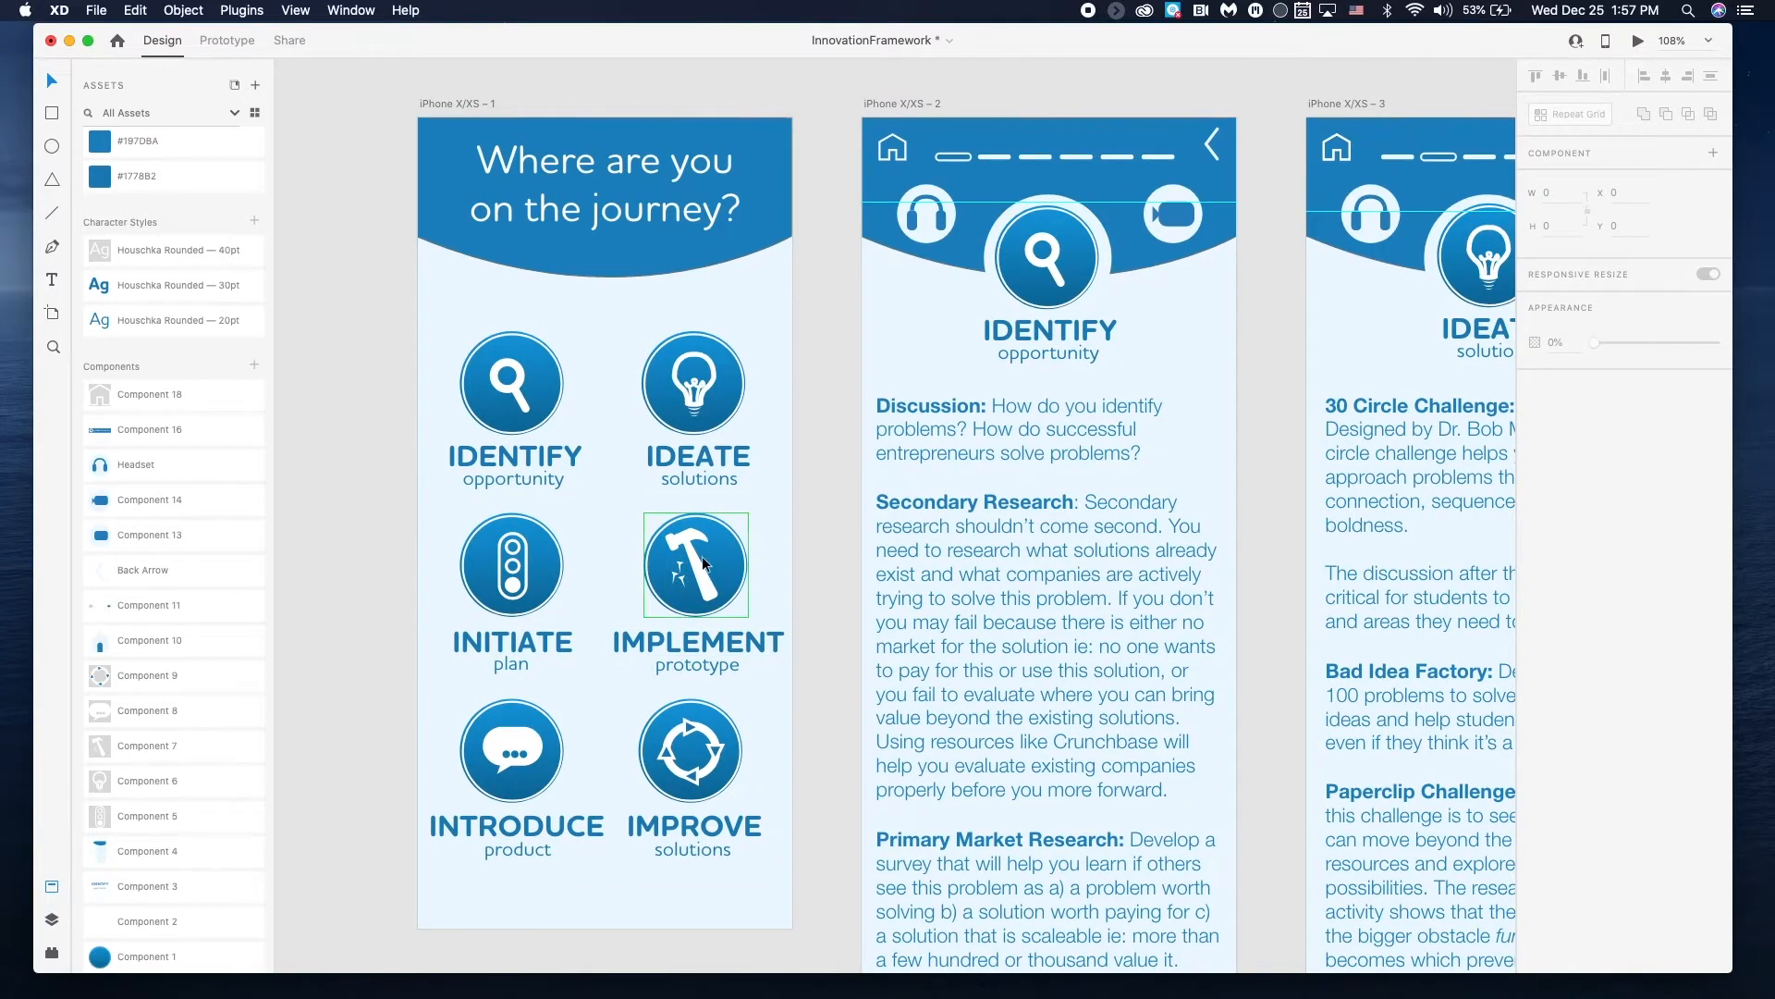
scroll(697, 545, up, 5)
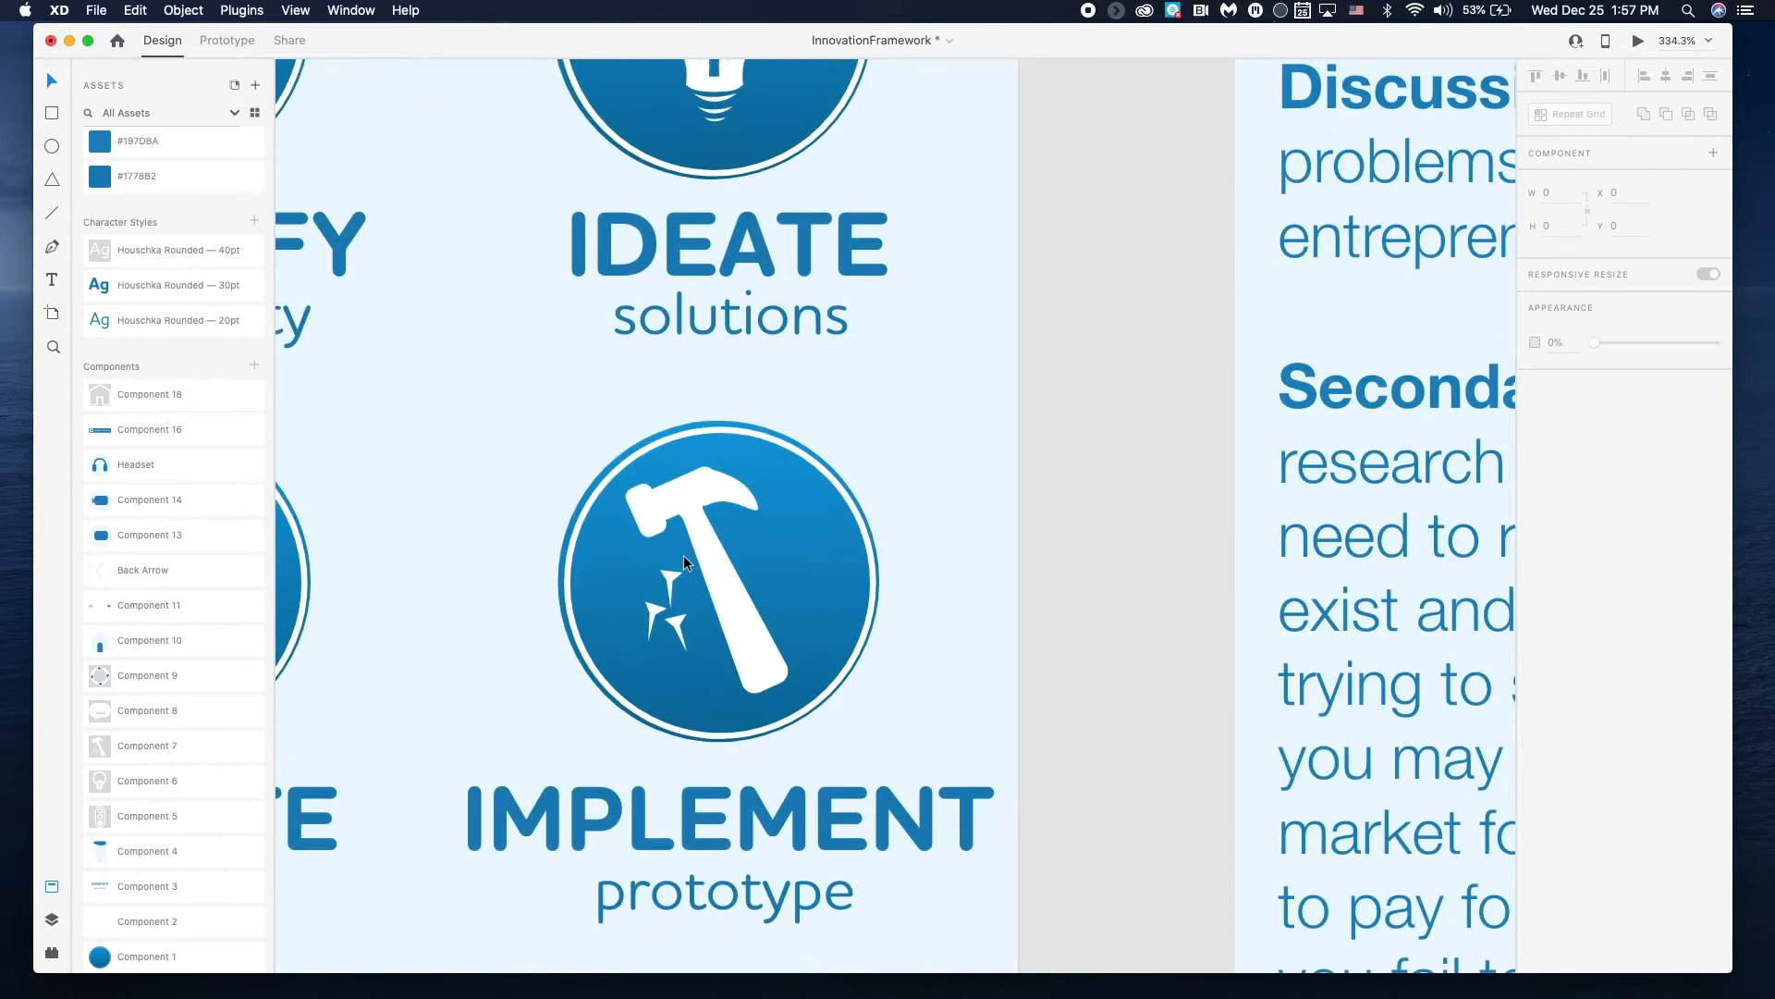
click(745, 633)
double_click(736, 631)
click(792, 618)
click(741, 631)
double_click(742, 630)
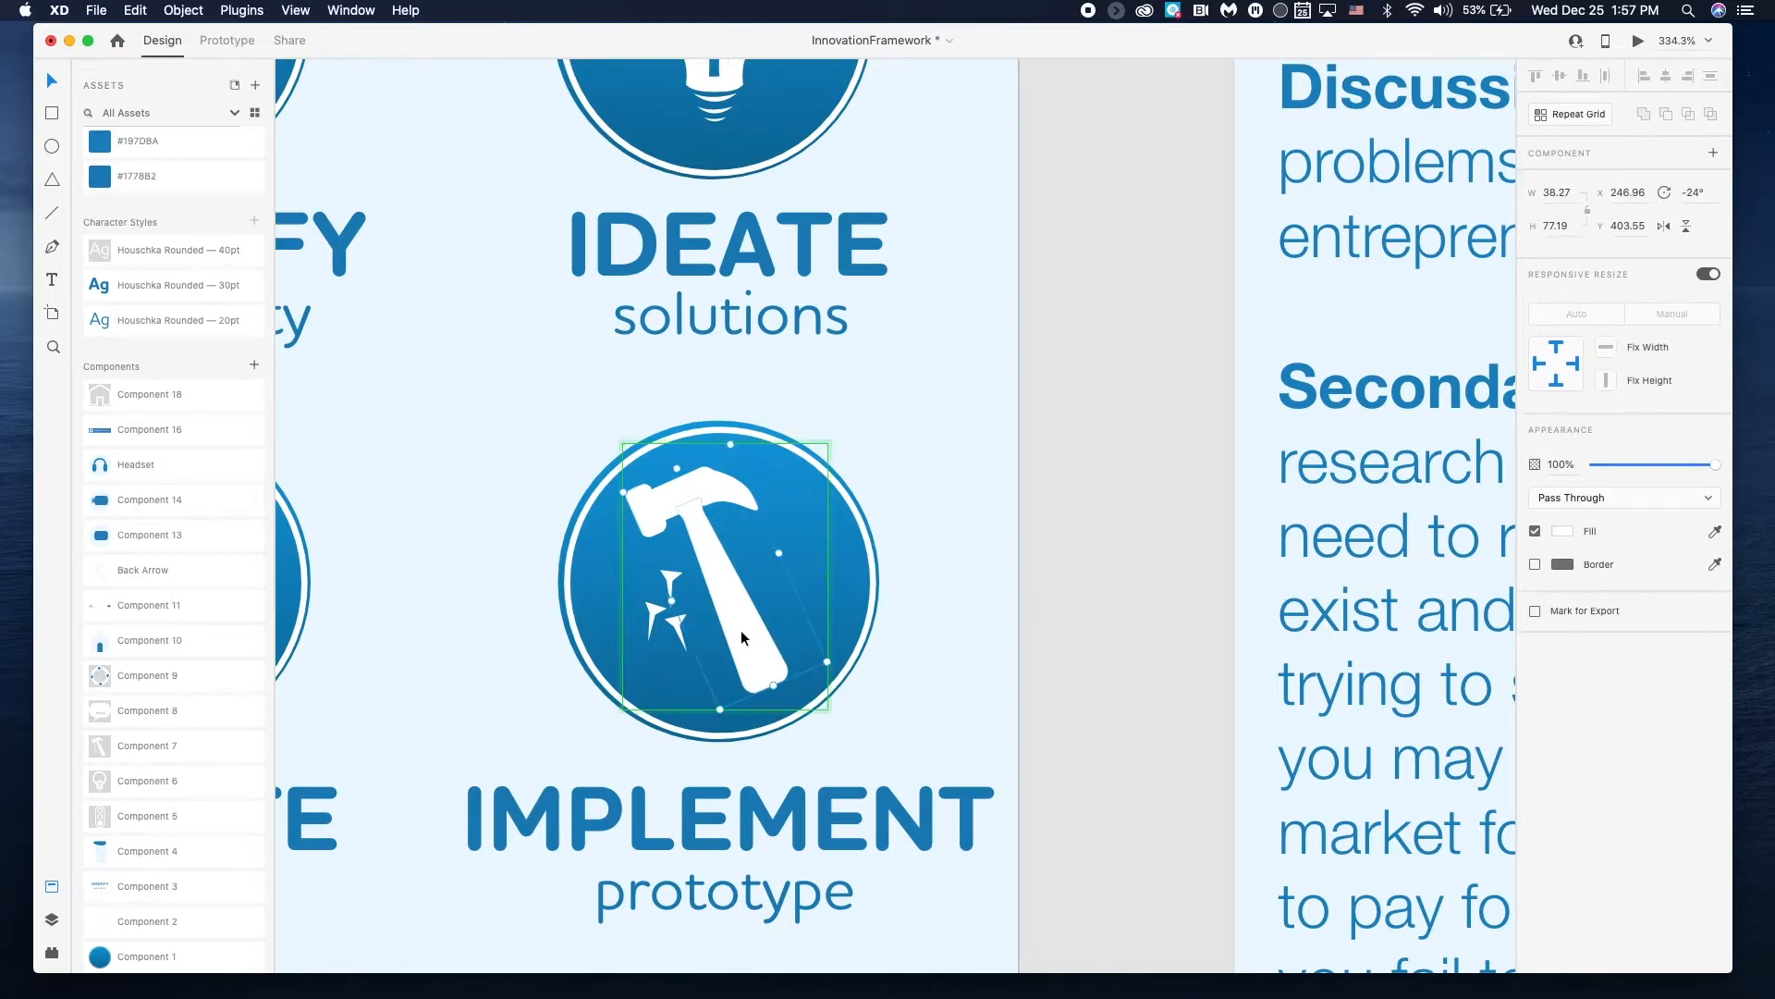
click(655, 618)
shift+click(675, 627)
shift+click(668, 575)
key(Delete)
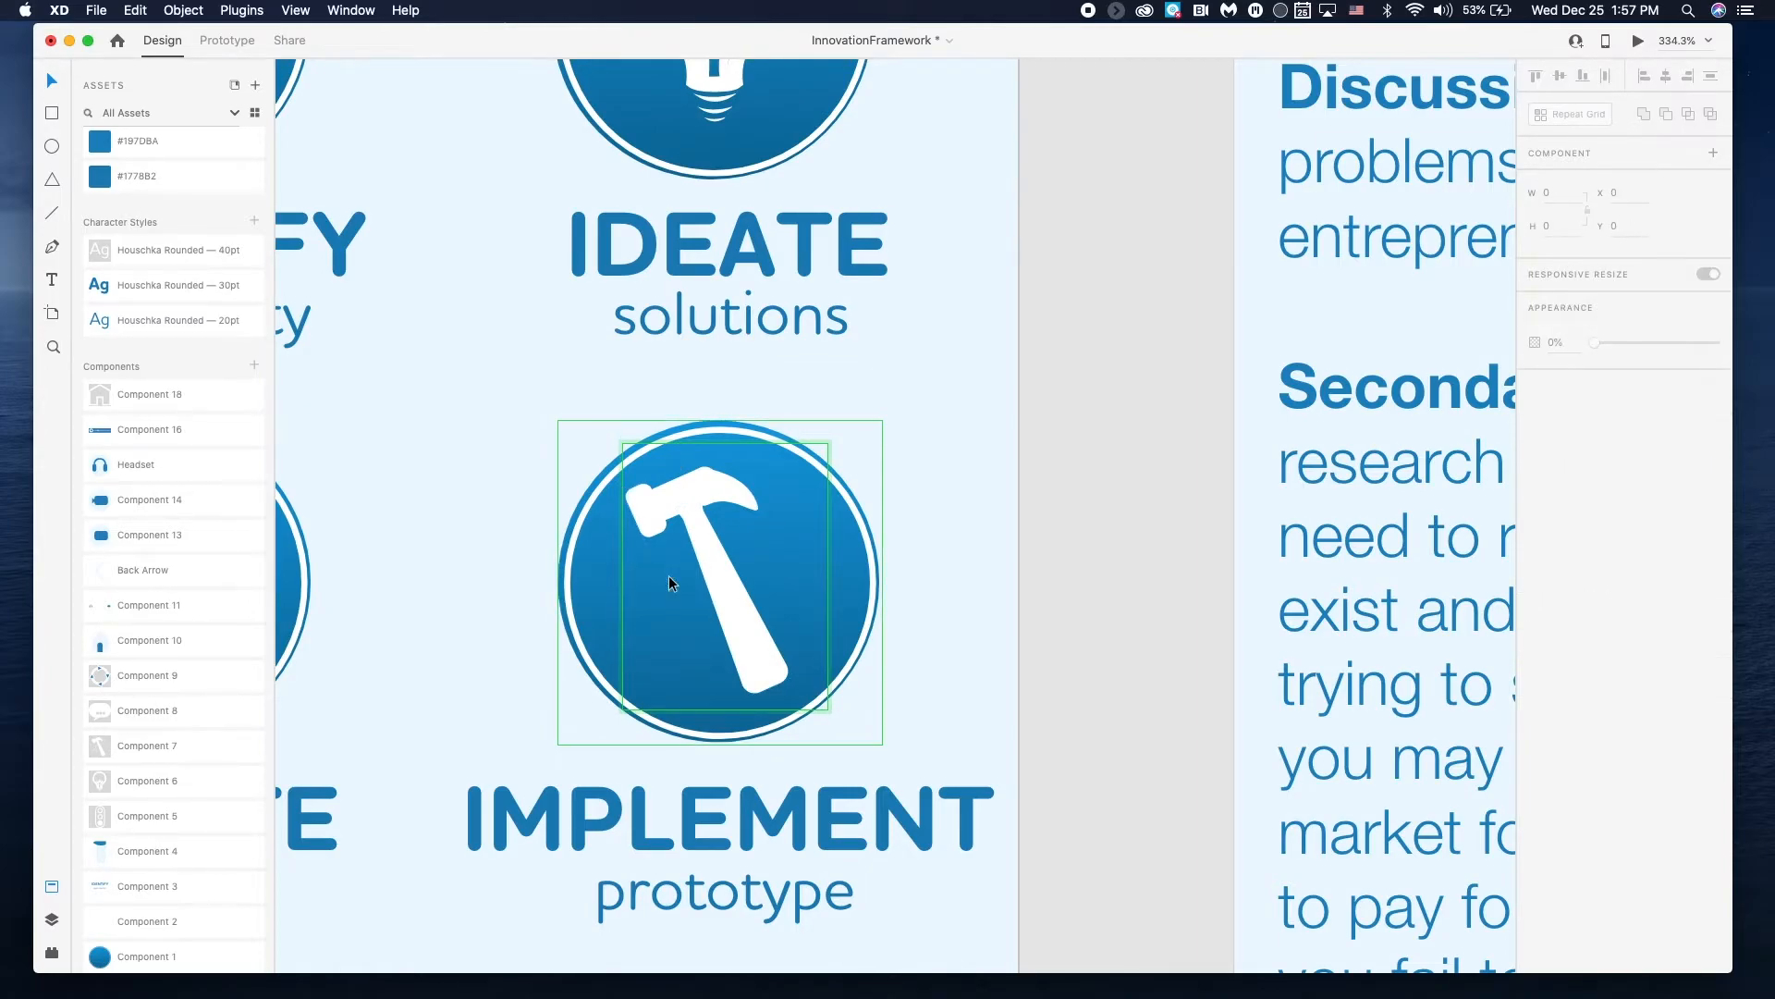
scroll(952, 656, down, 6)
scroll(953, 657, right, 10)
scroll(953, 656, right, 2)
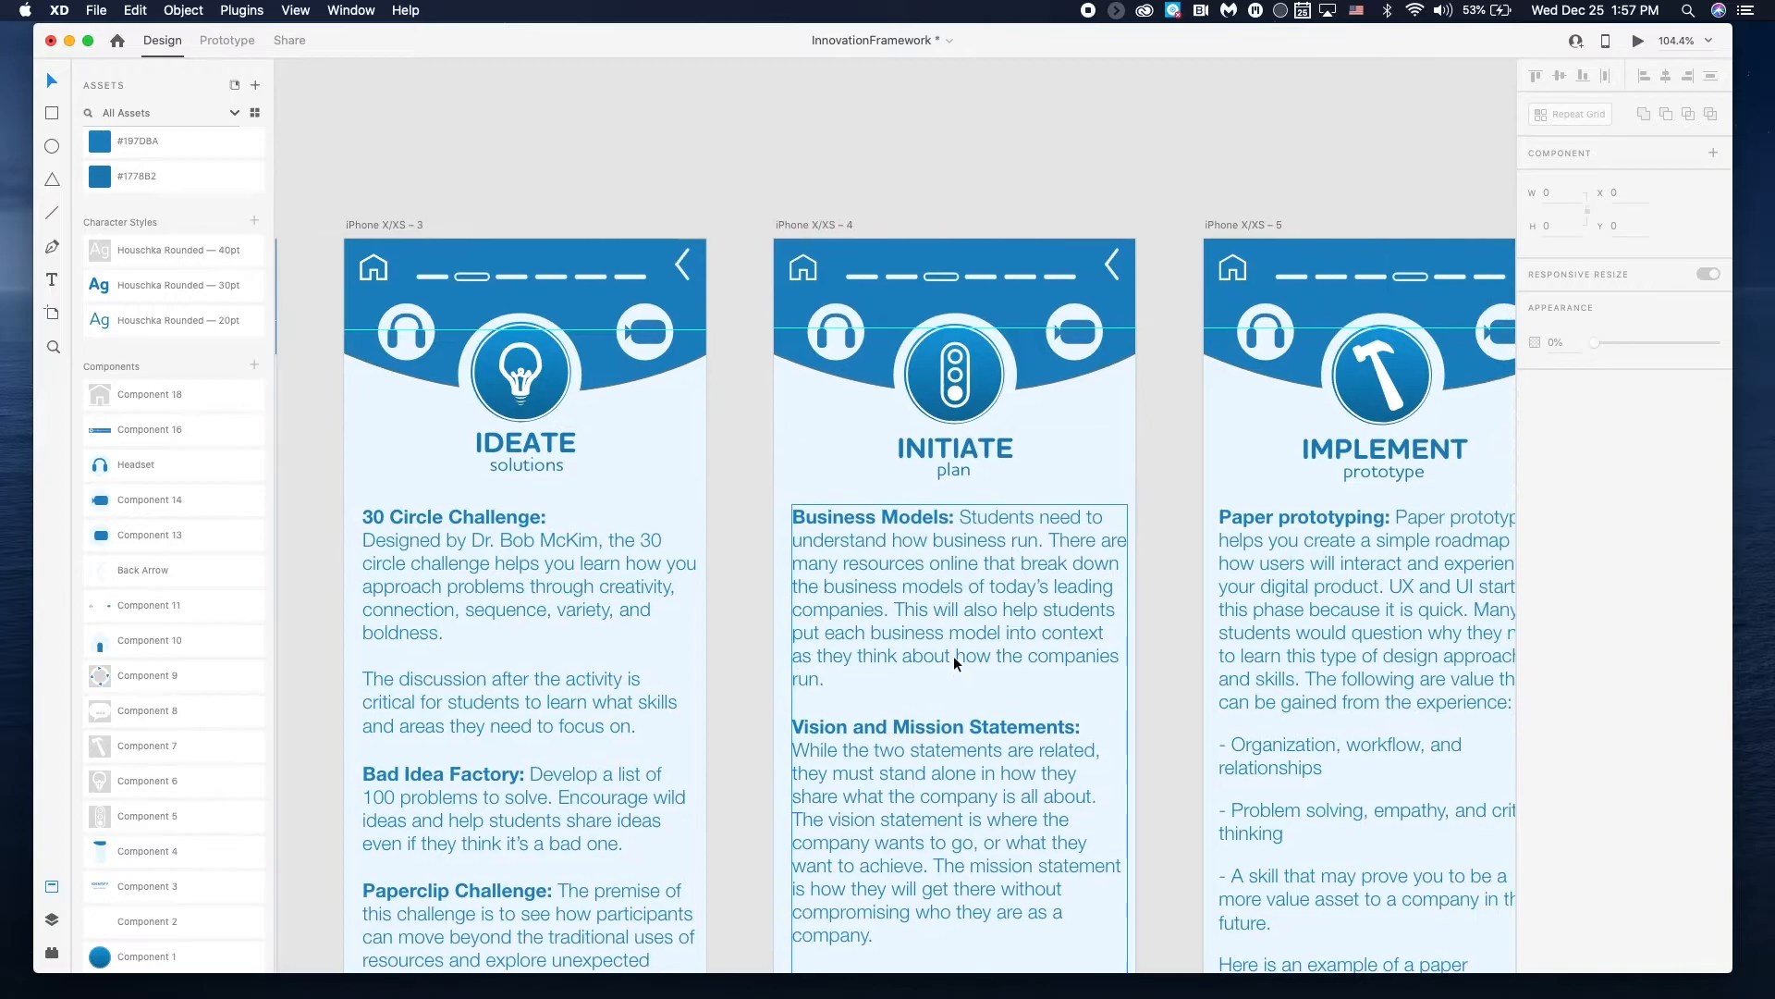
- Switch from Design to Prototype mode and show the tops of the iPhone X/XS – 2 and – 3 artboards
scroll(621, 364, left, 8)
scroll(621, 364, down, 3)
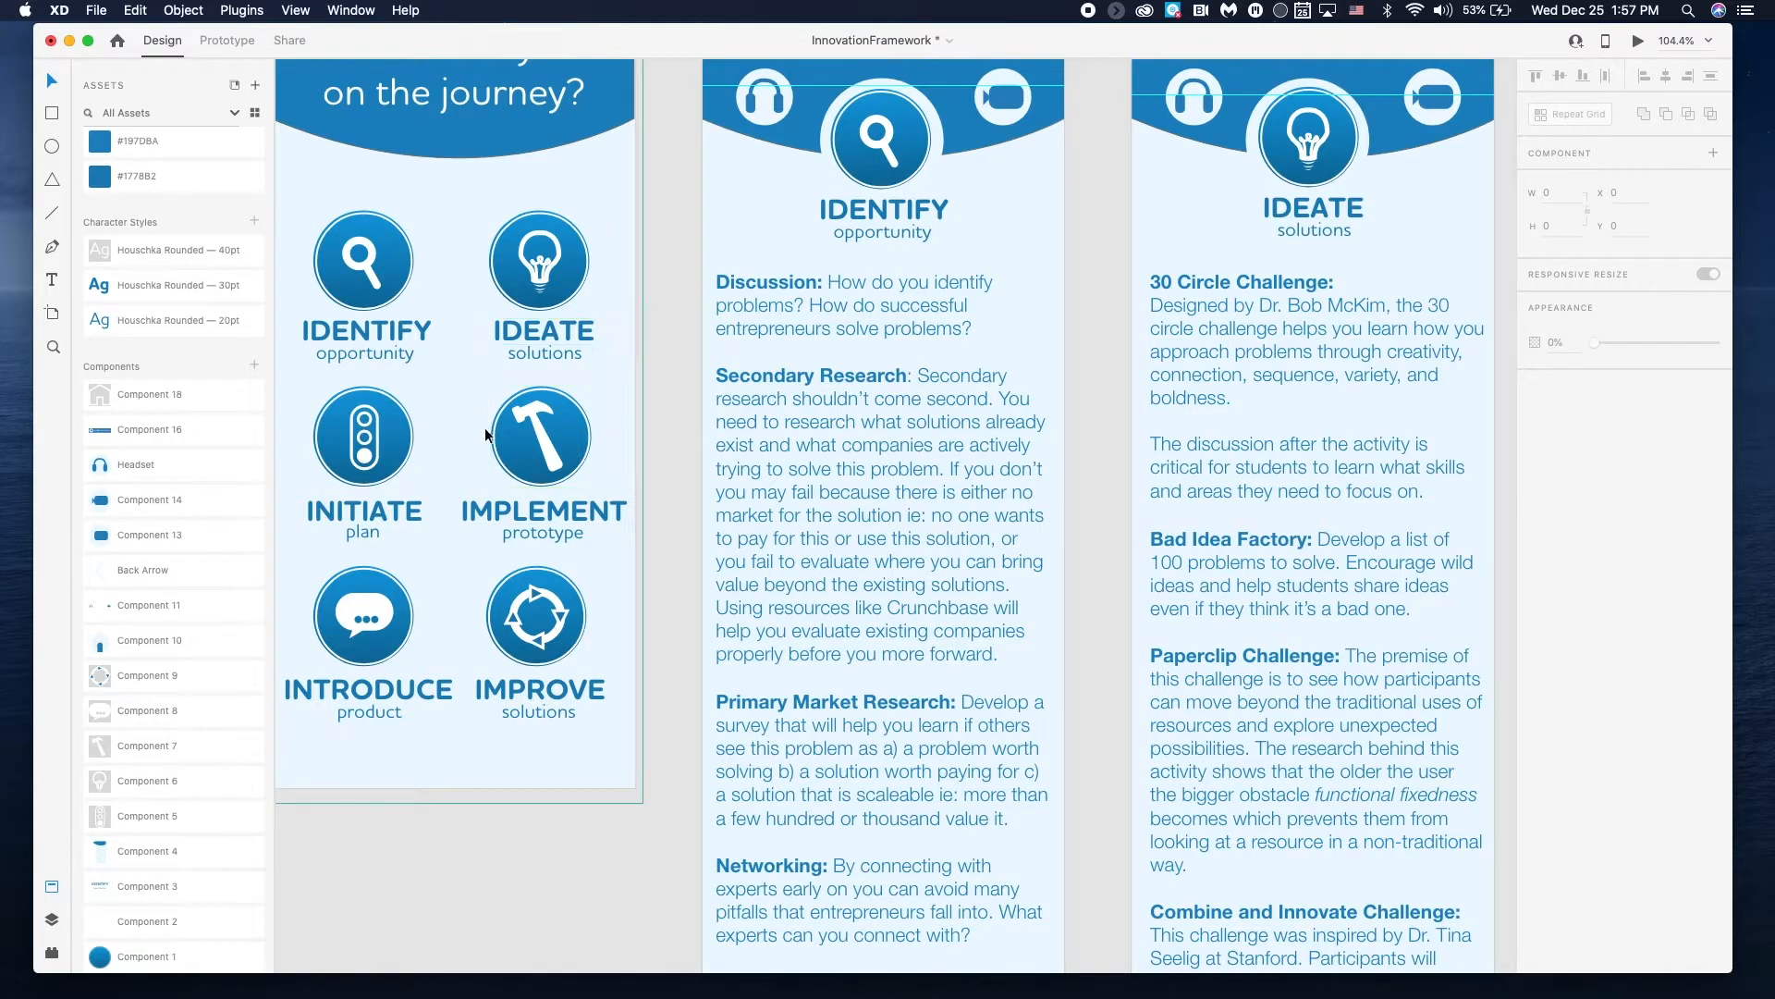
click(227, 42)
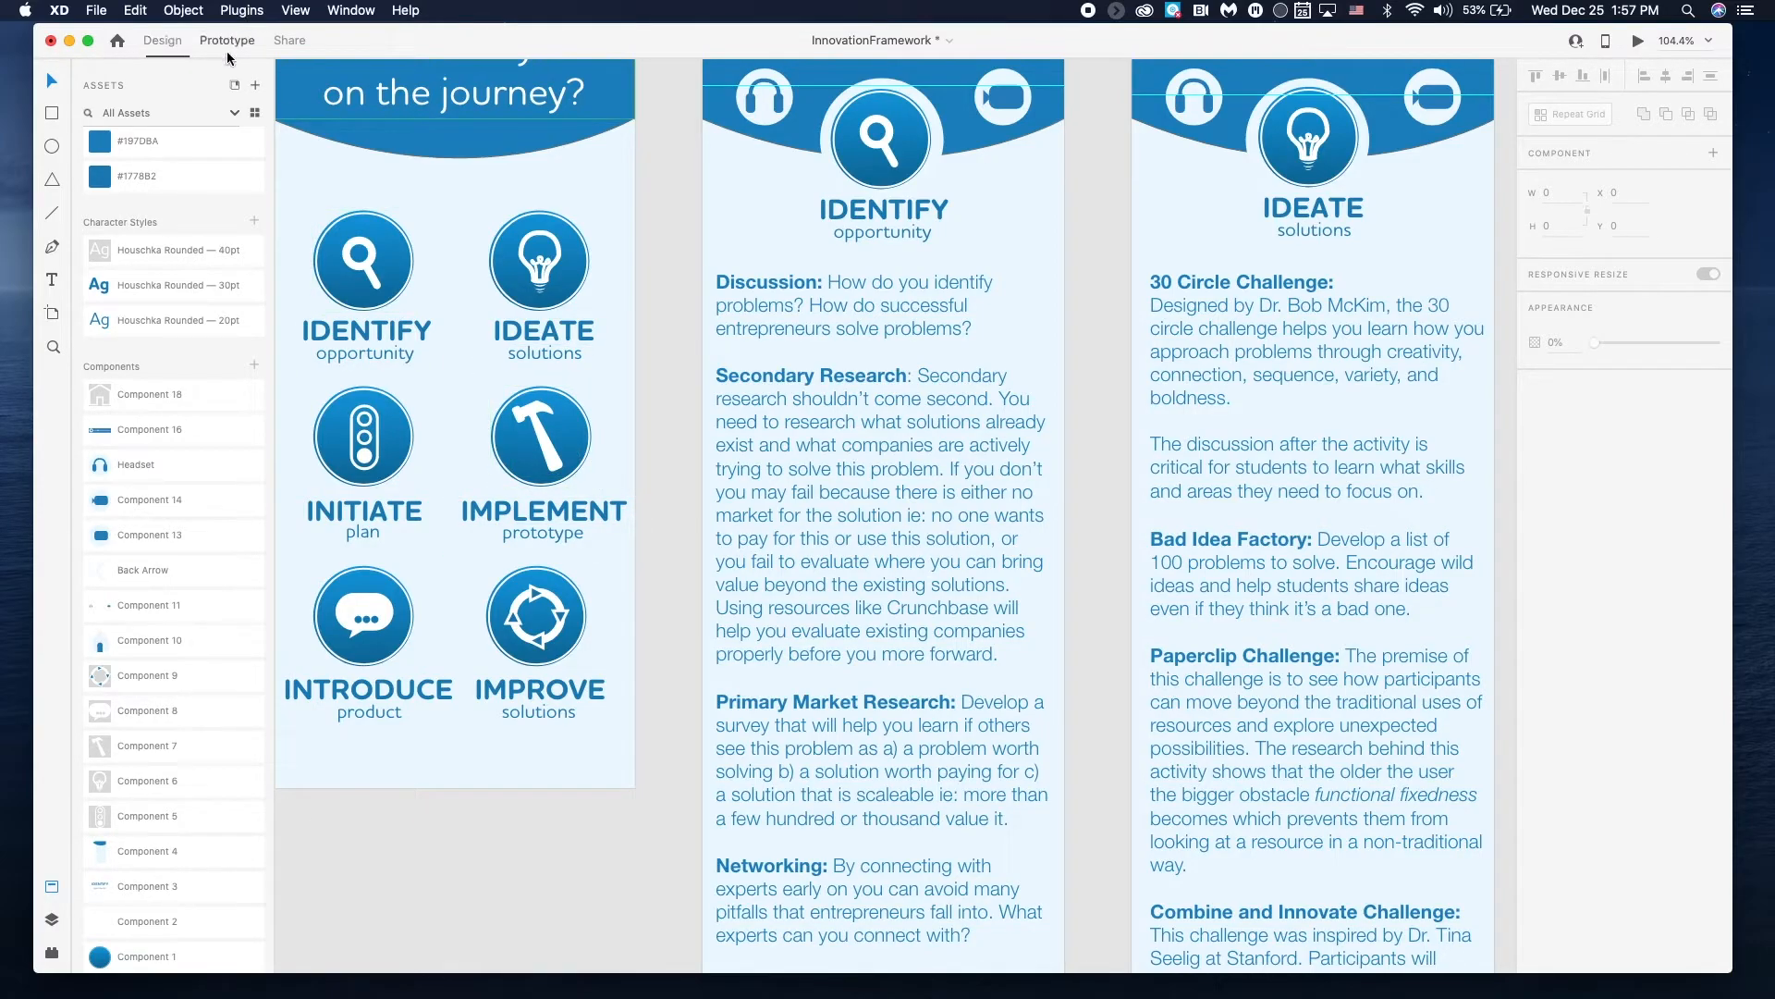
scroll(501, 268, up, 5)
scroll(501, 268, right, 4)
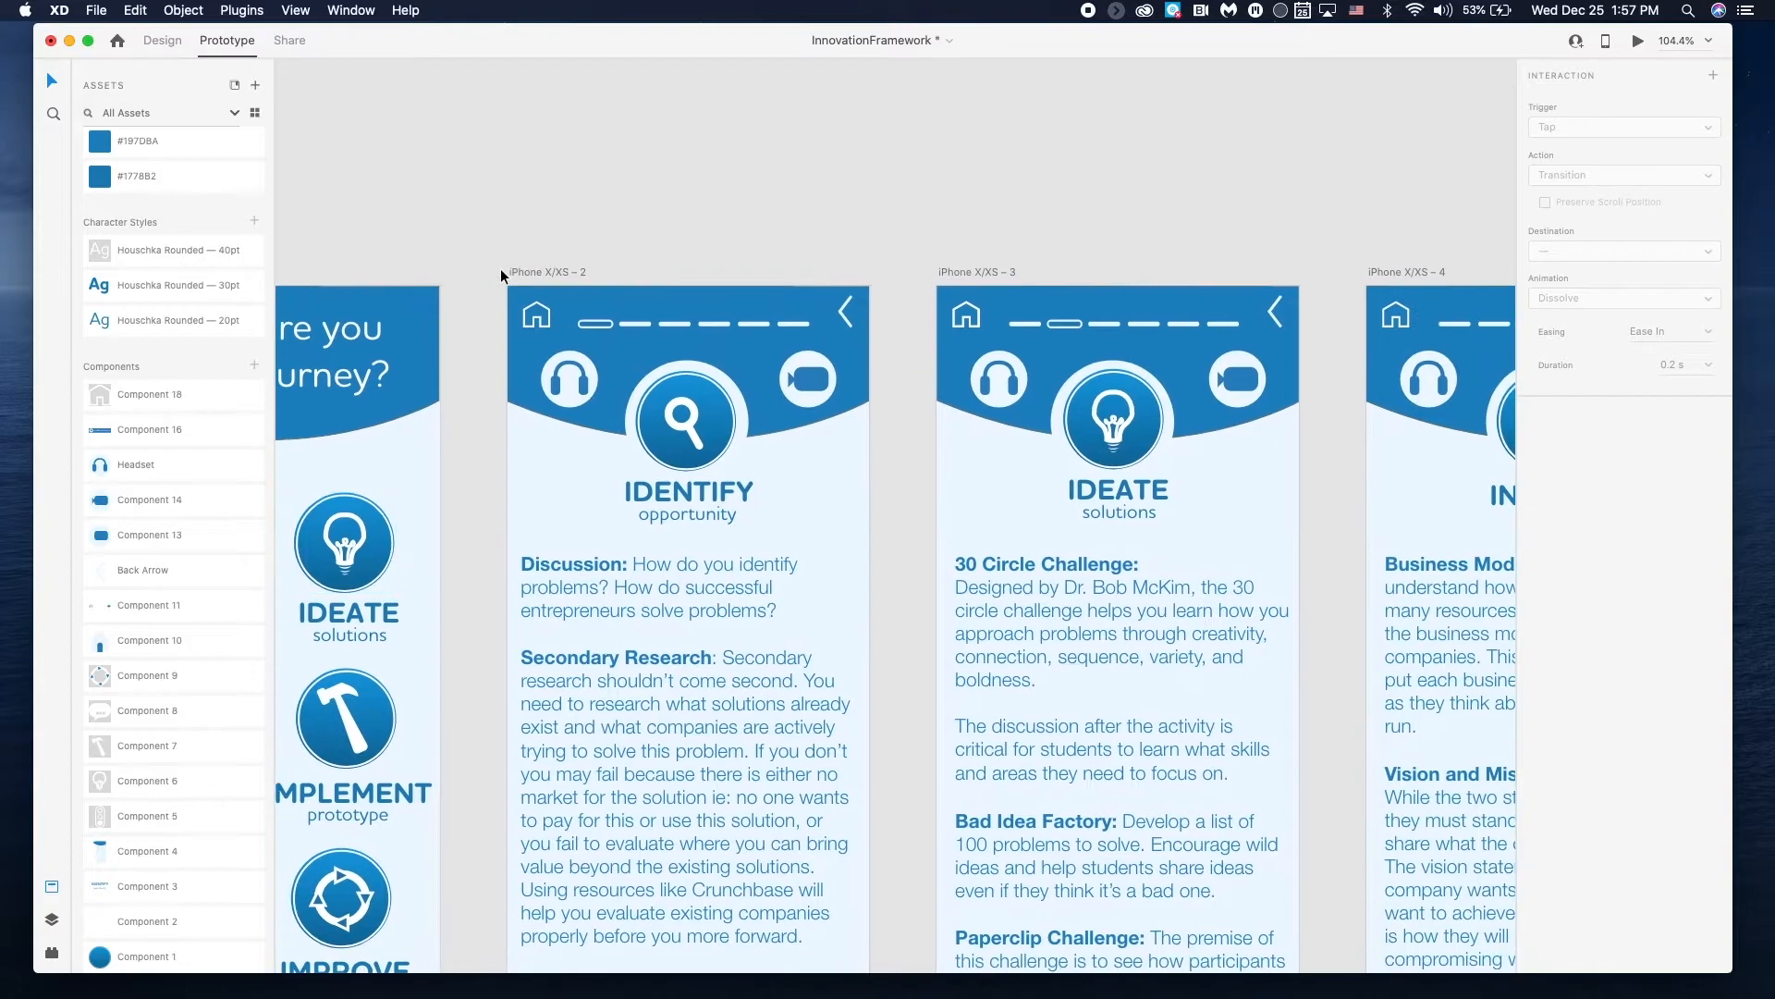
- Examine the prototype links of the progress dashes and the headphones icon on the iPhone X/XS – 2 artboard
click(722, 323)
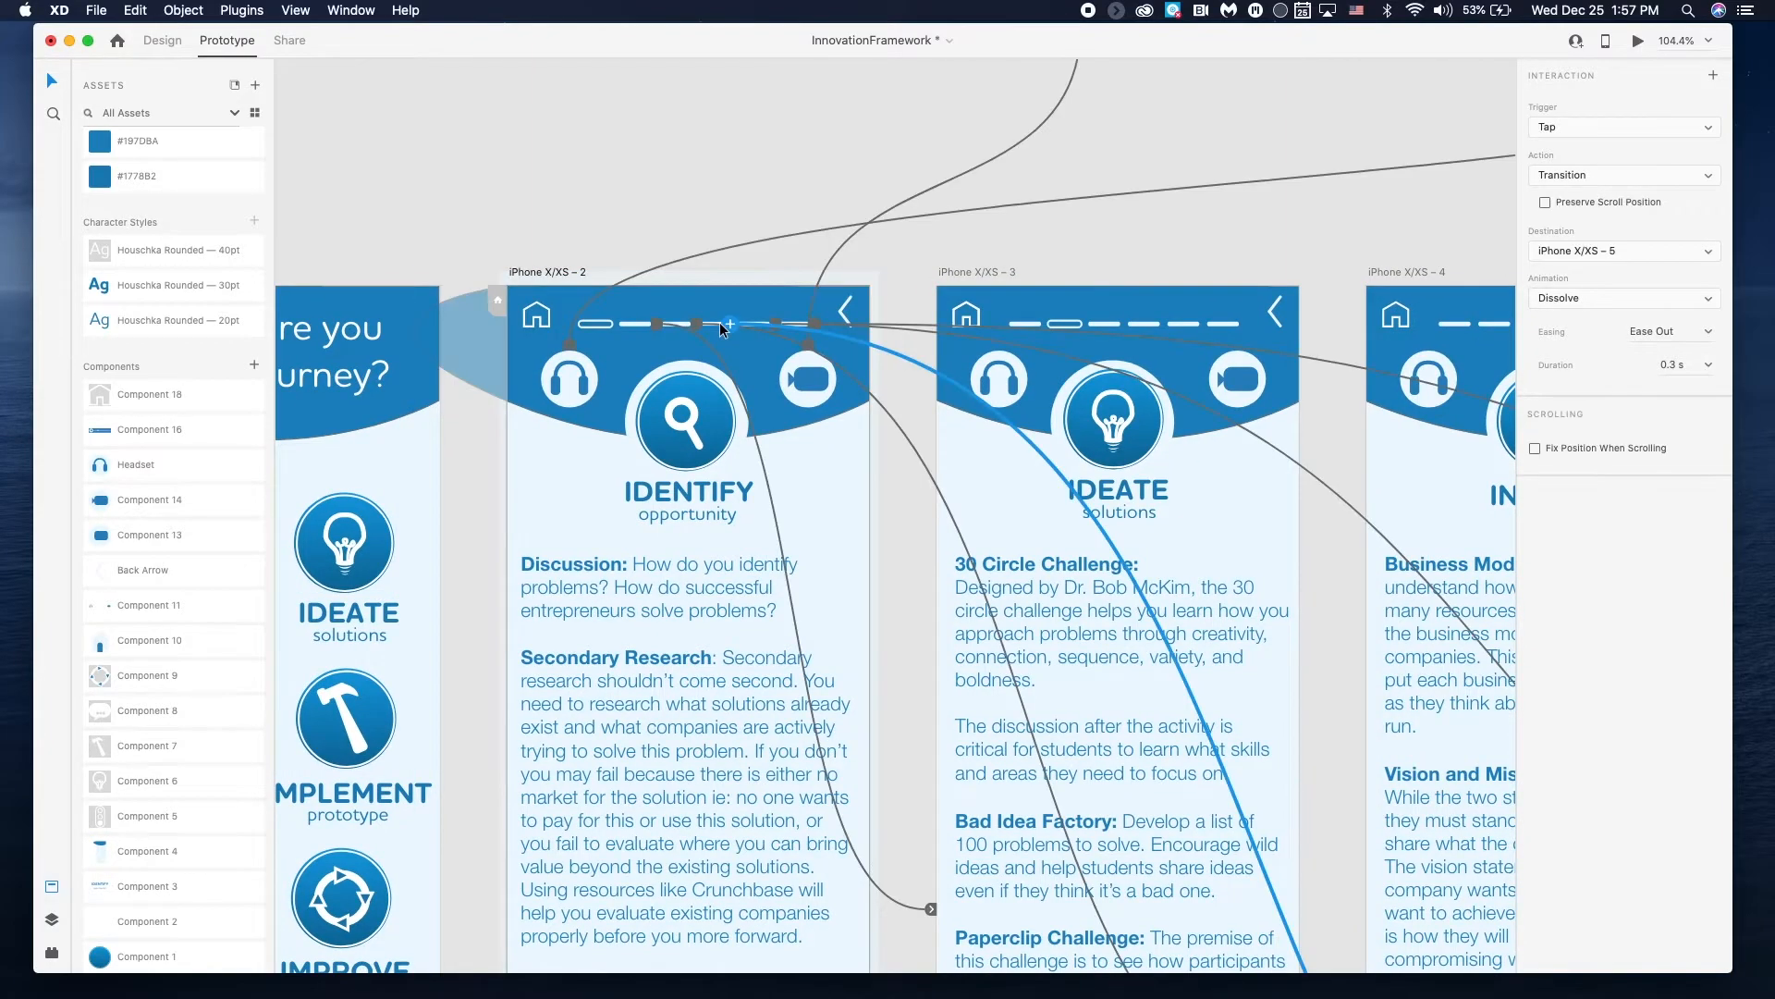
scroll(797, 460, up, 2)
scroll(797, 460, right, 2)
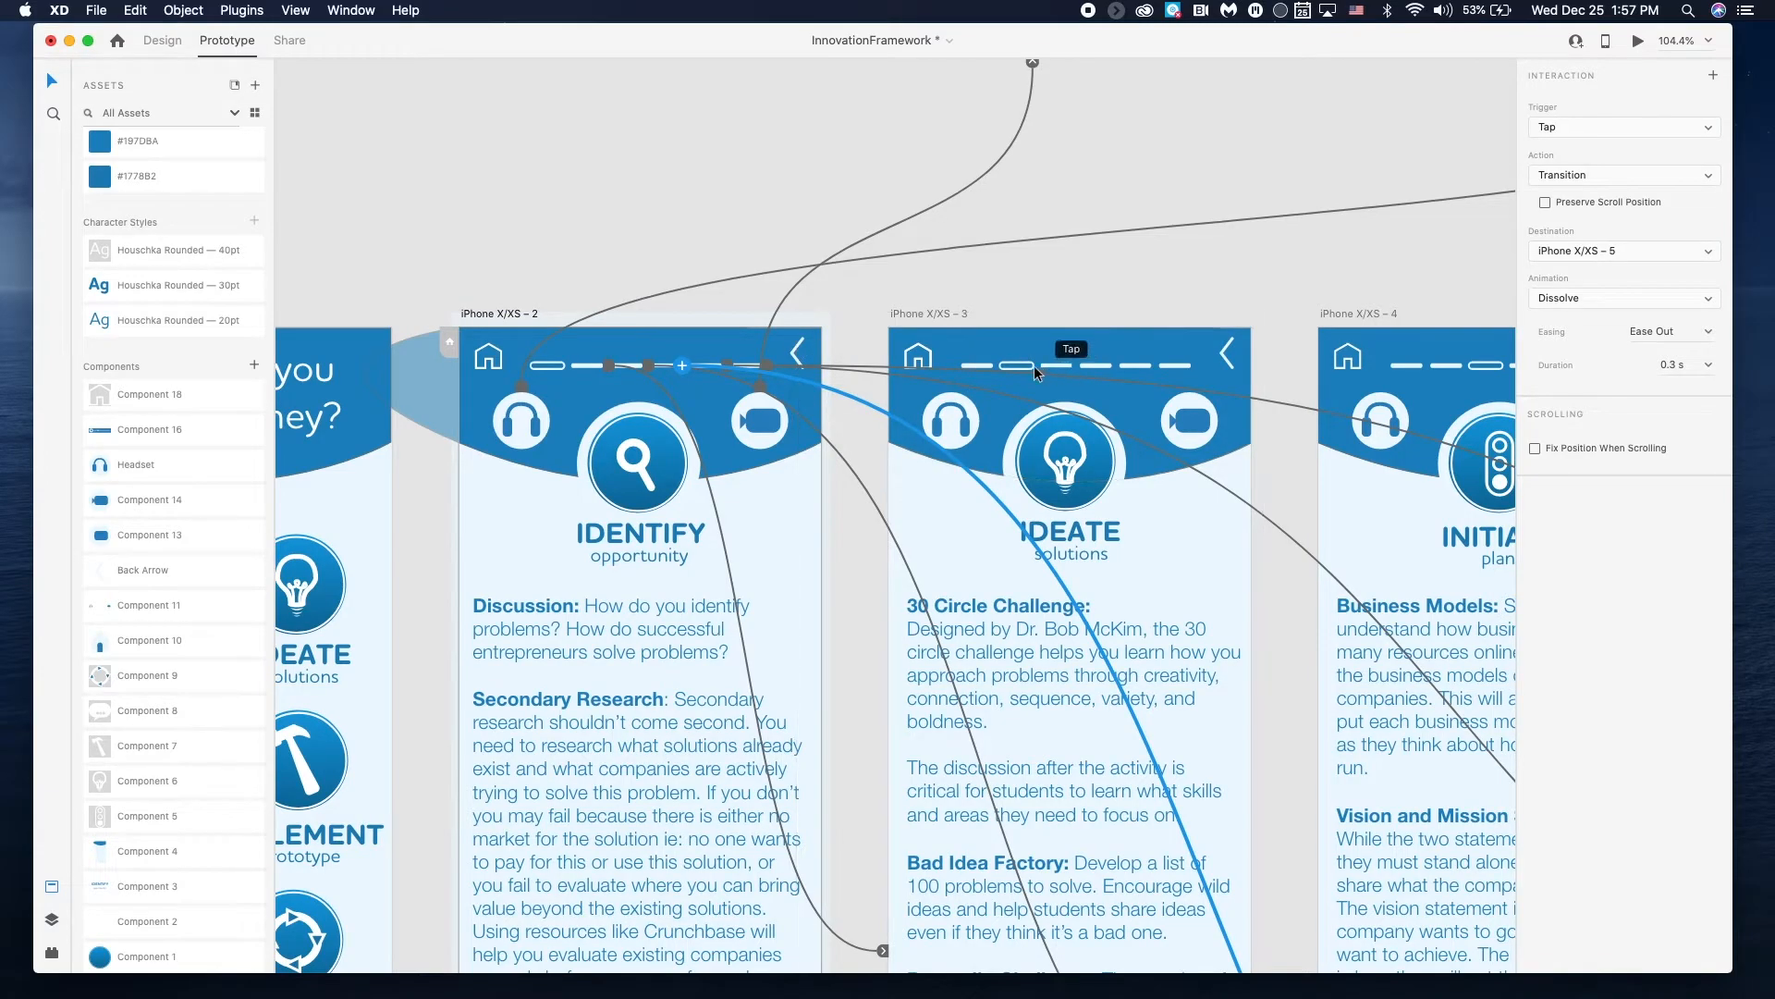
scroll(575, 366, up, 5)
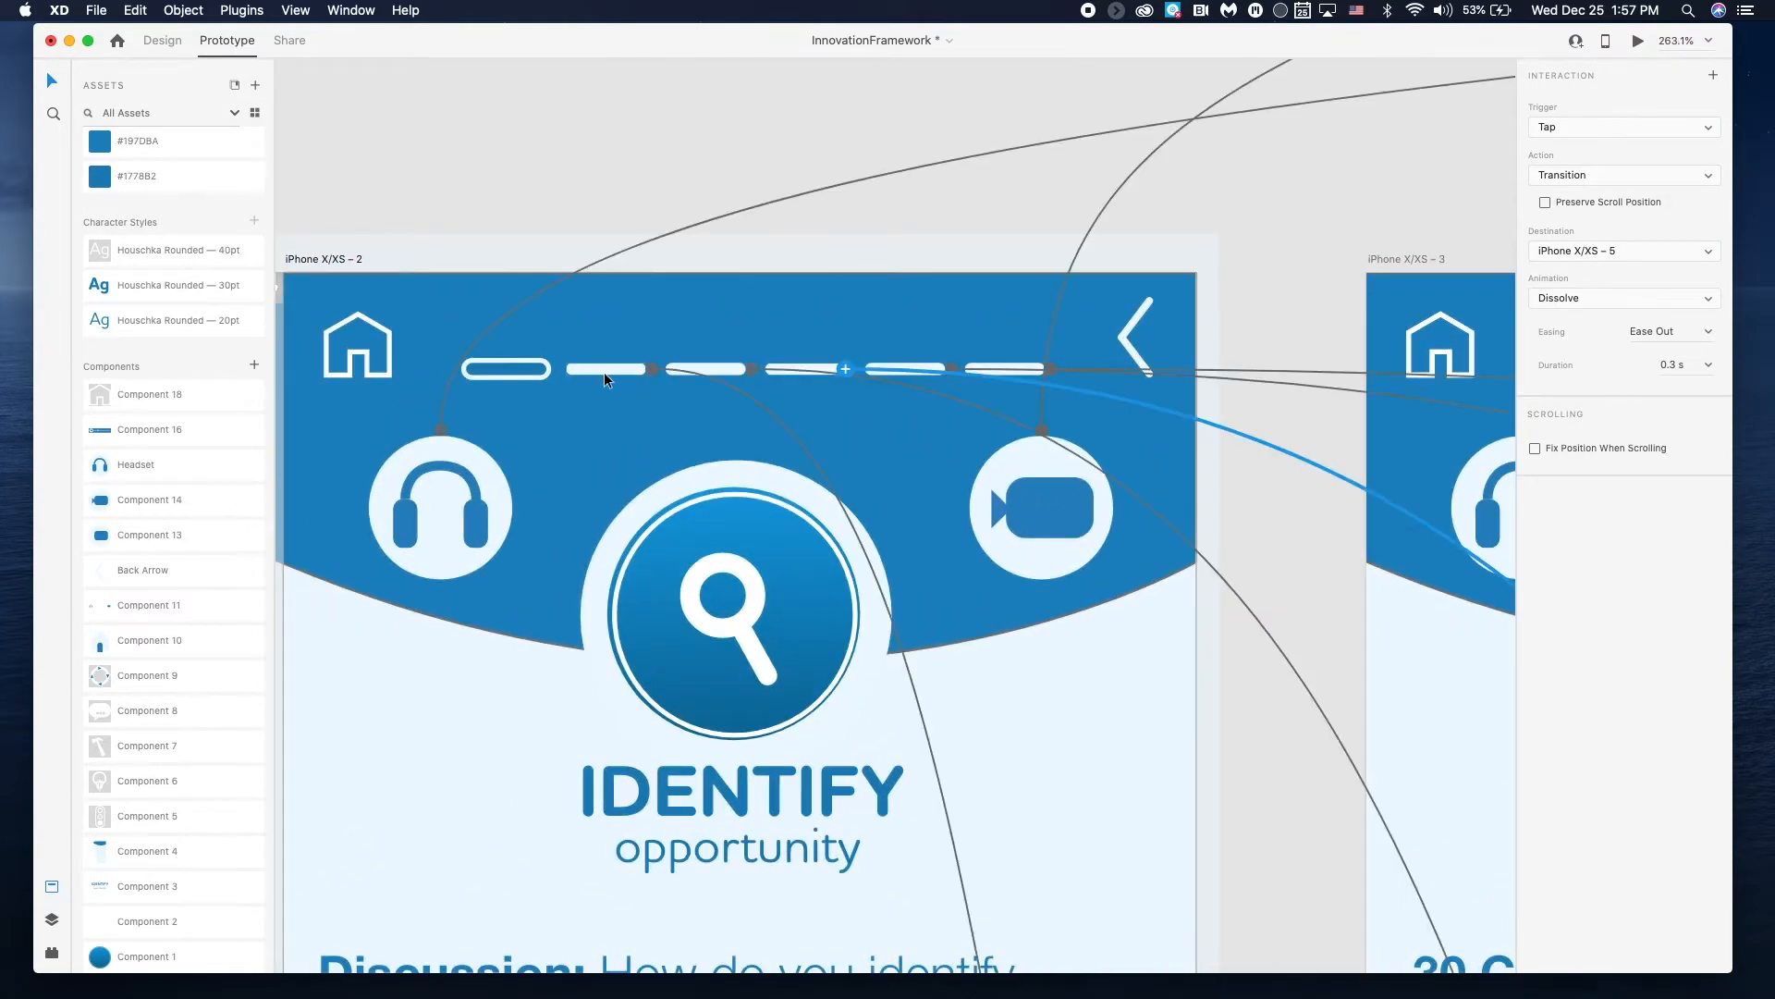
click(620, 369)
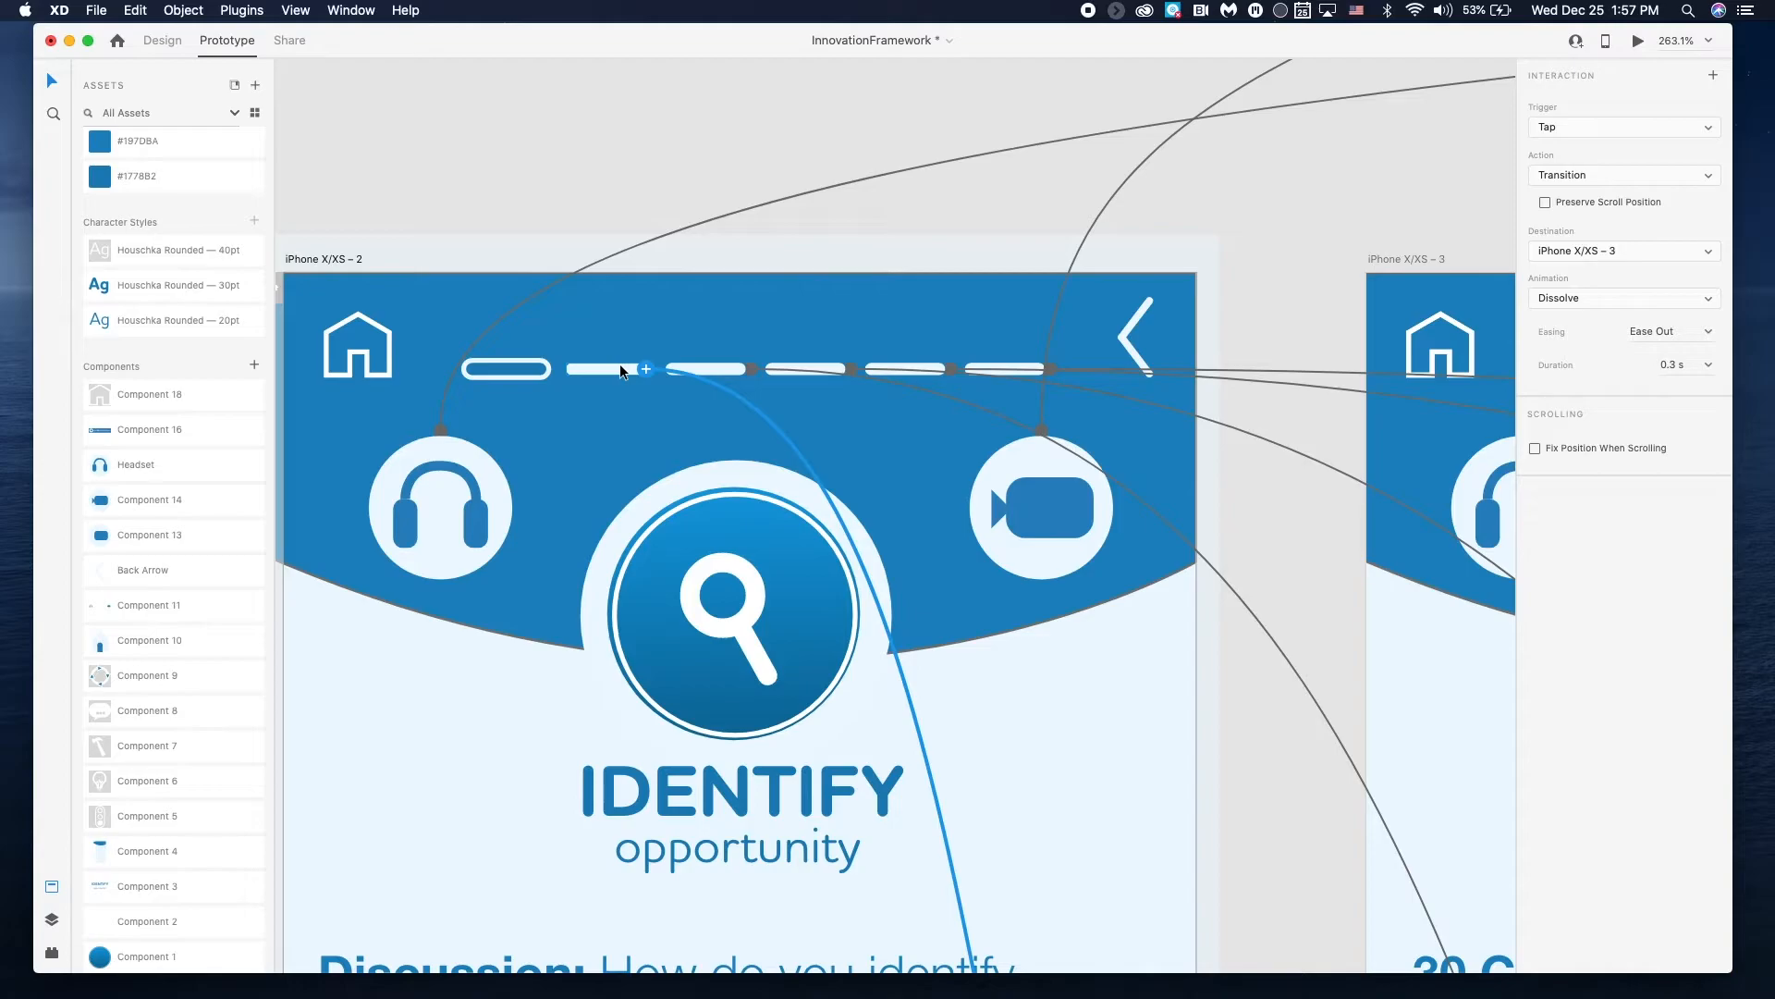
click(499, 502)
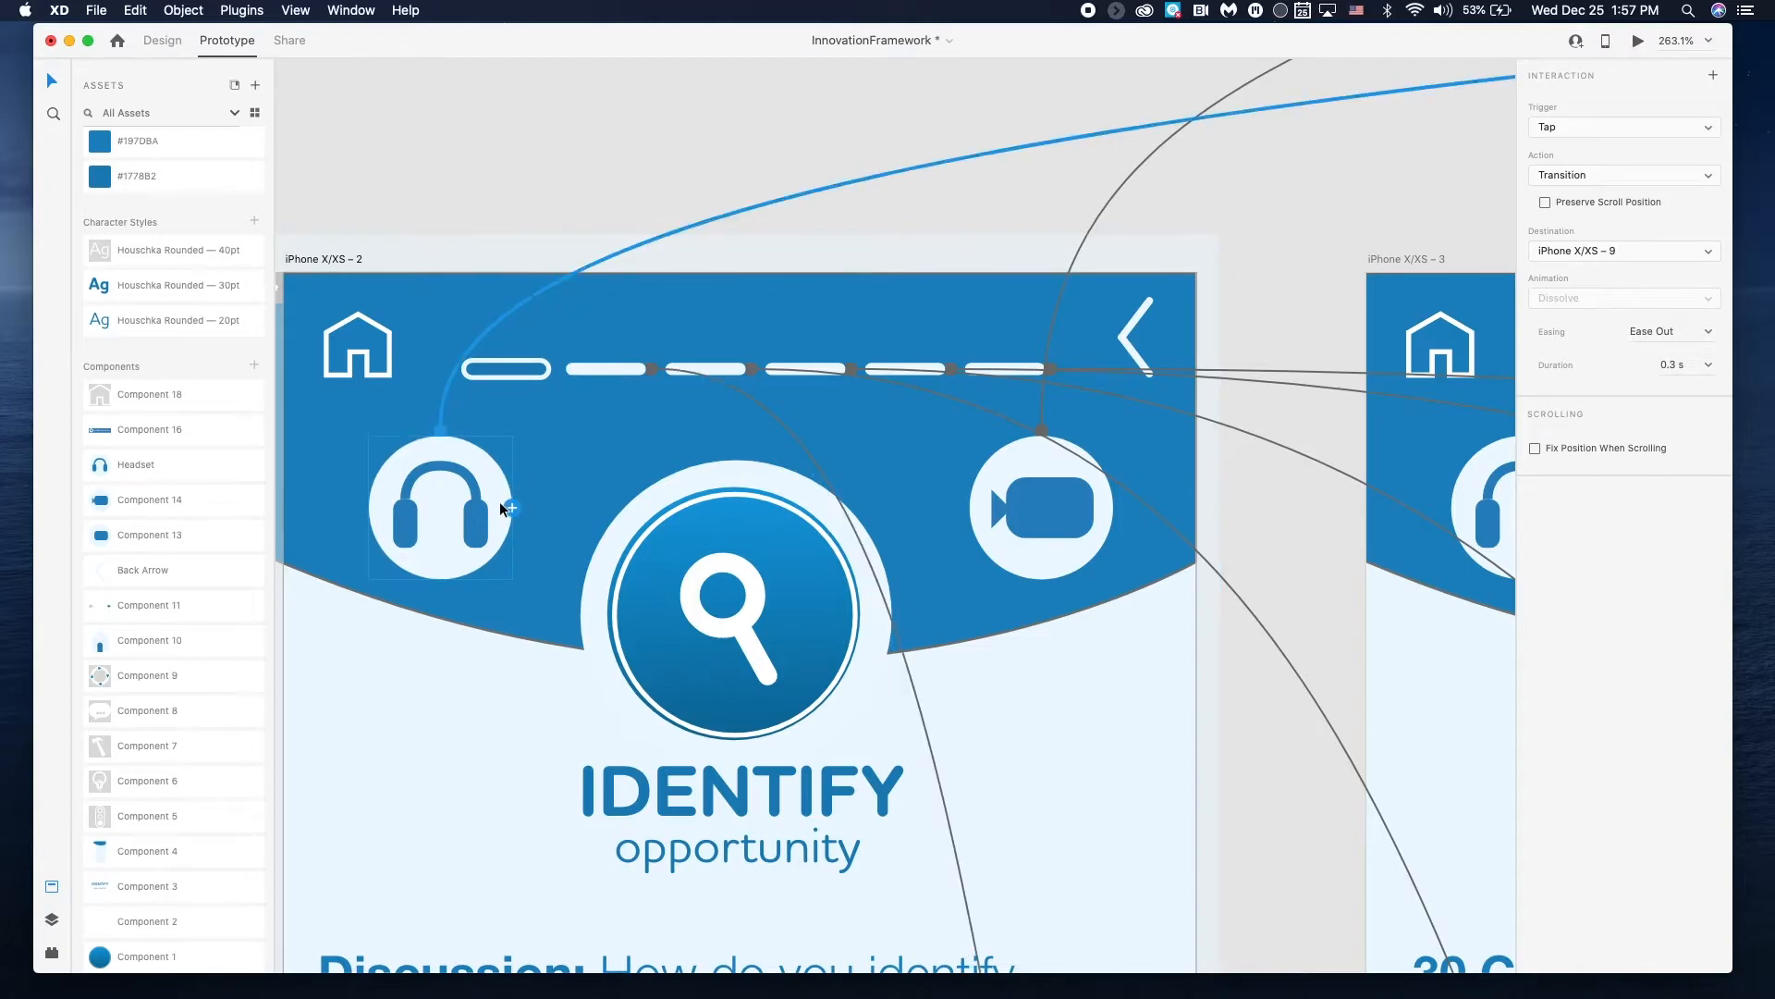
click(617, 370)
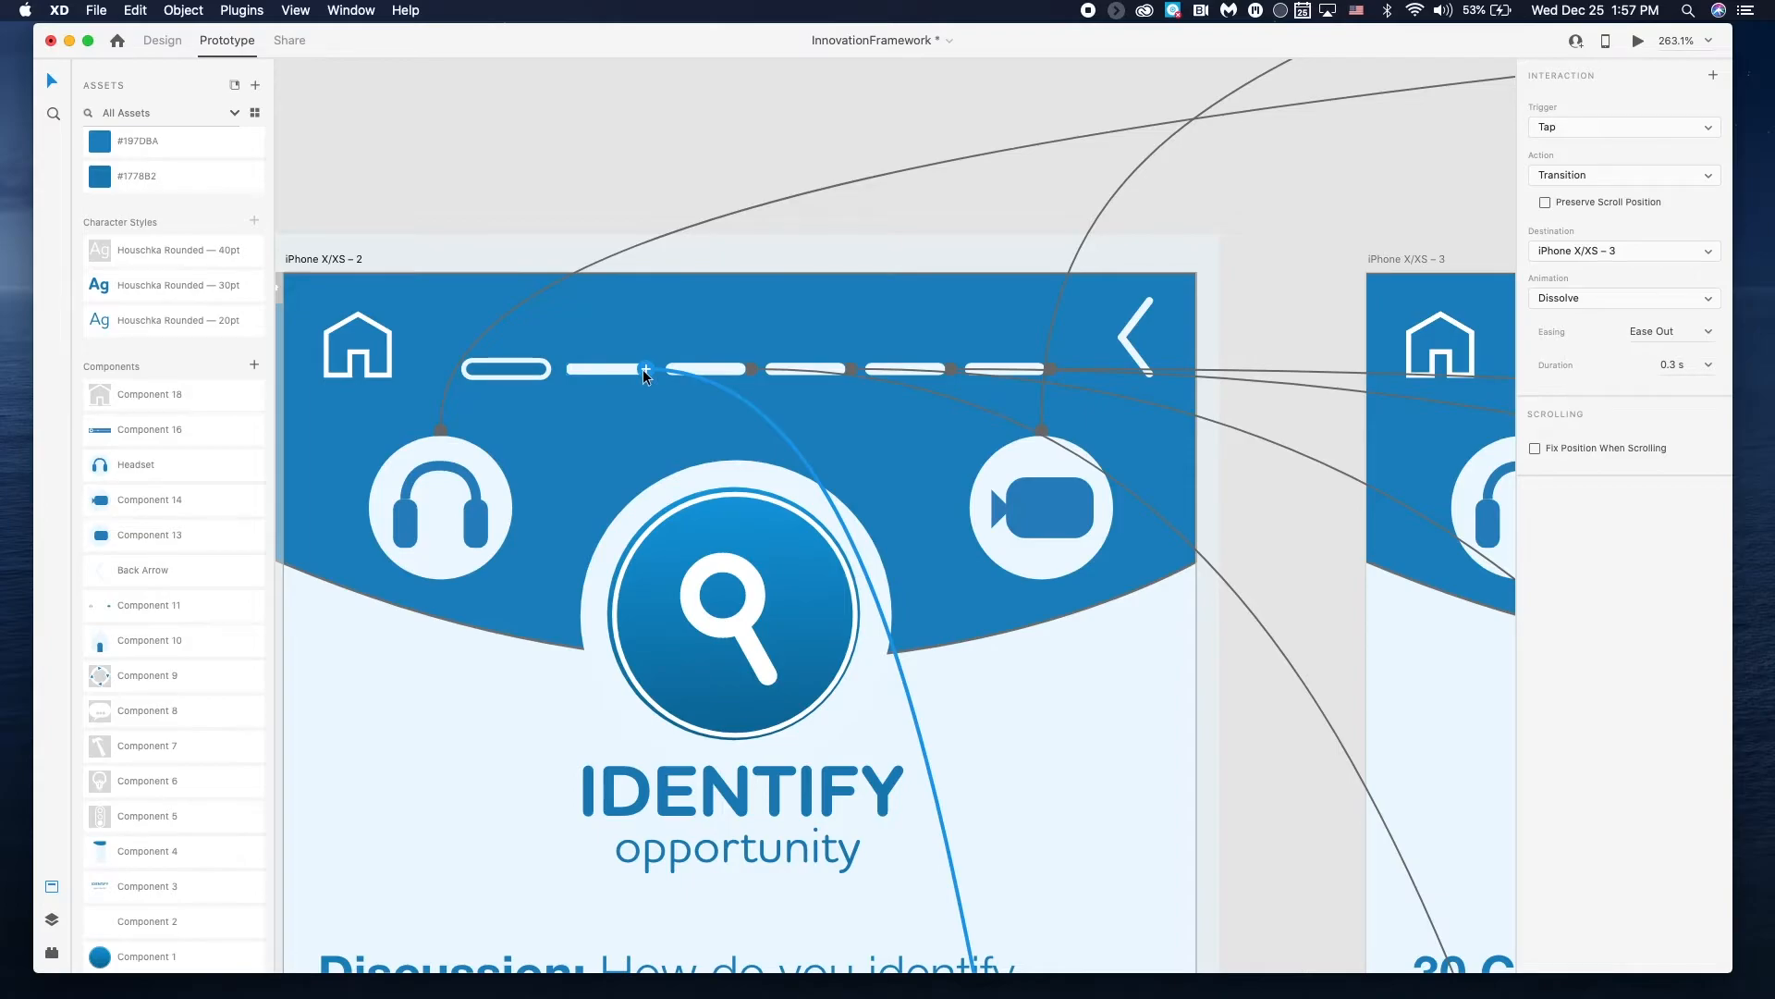
- Try adding a second interaction to the second progress dash and review the destination, trigger and action choices of its existing link
click(645, 368)
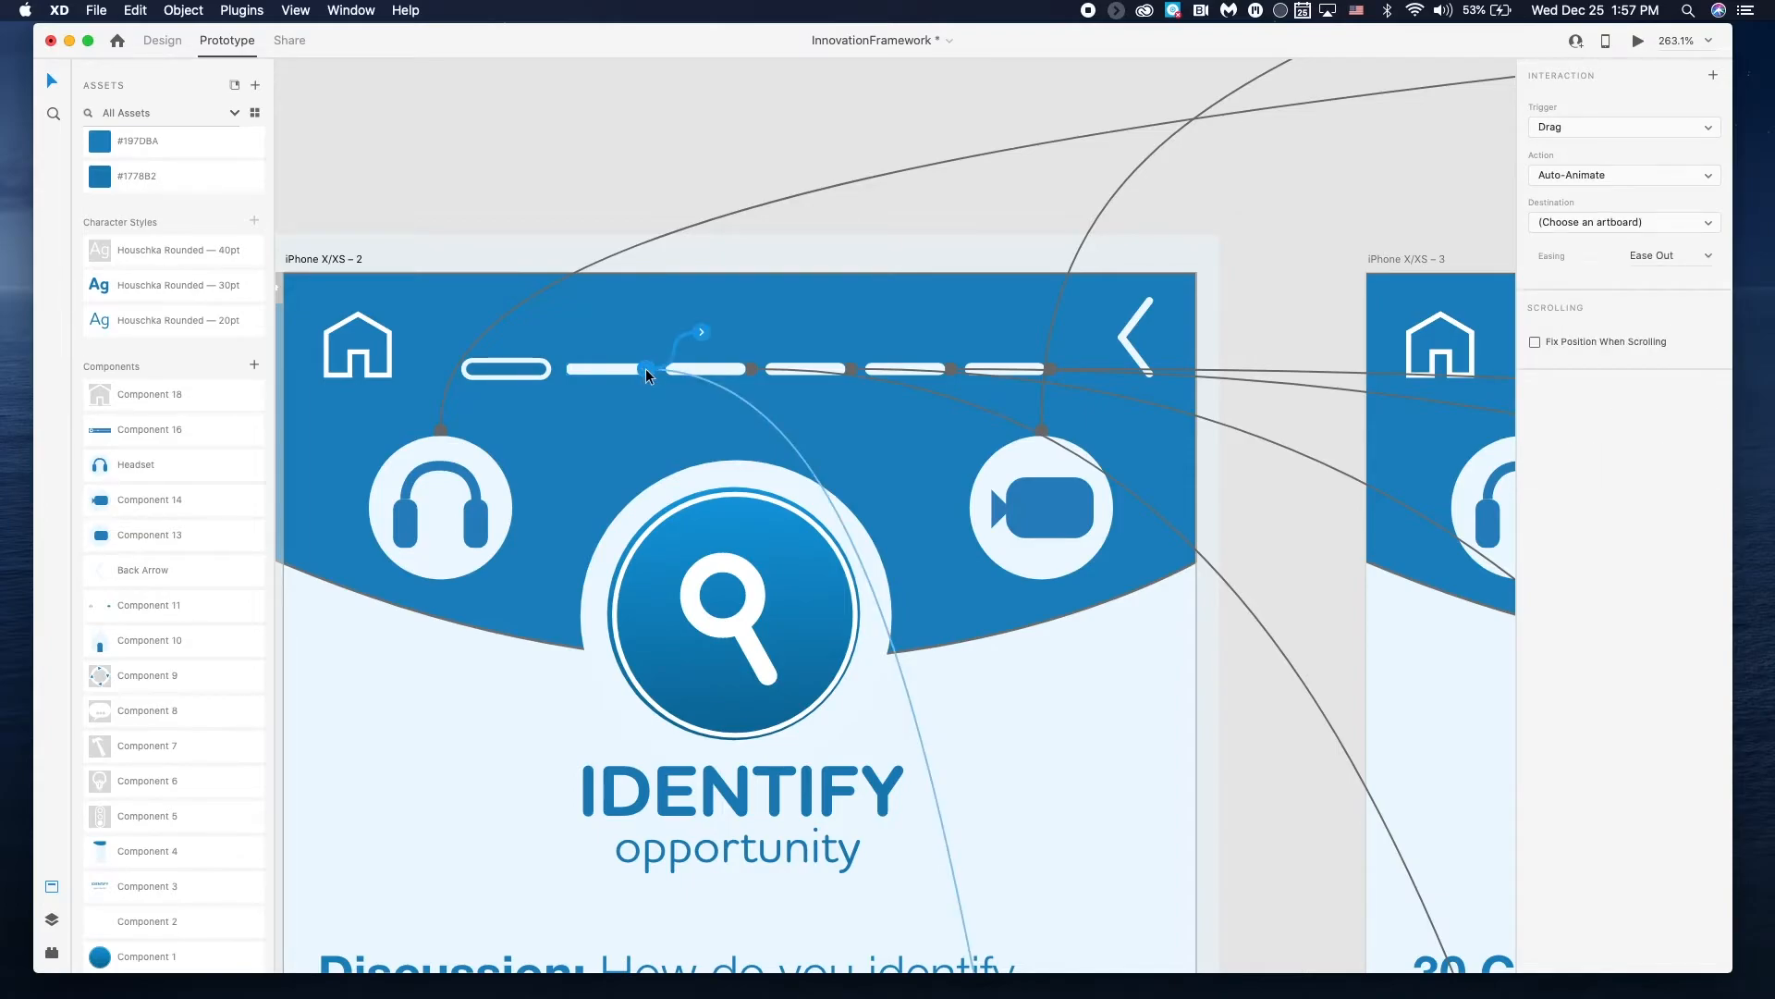
click(619, 368)
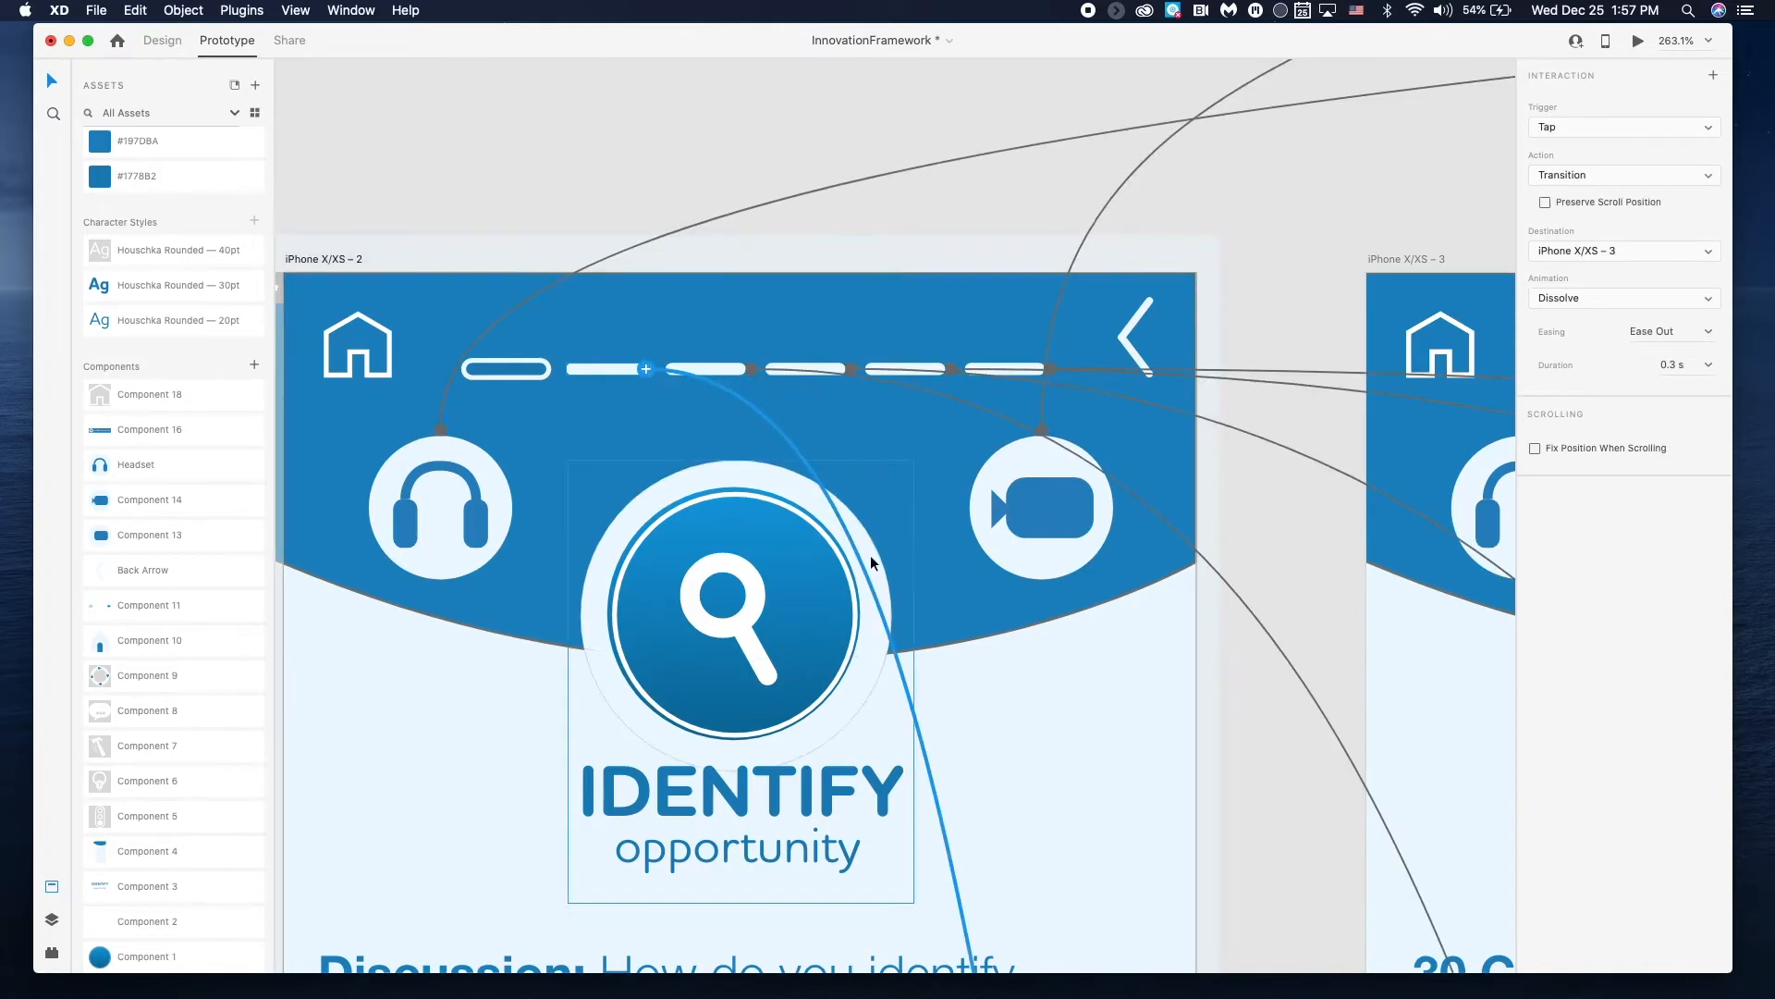
click(1622, 252)
click(1654, 251)
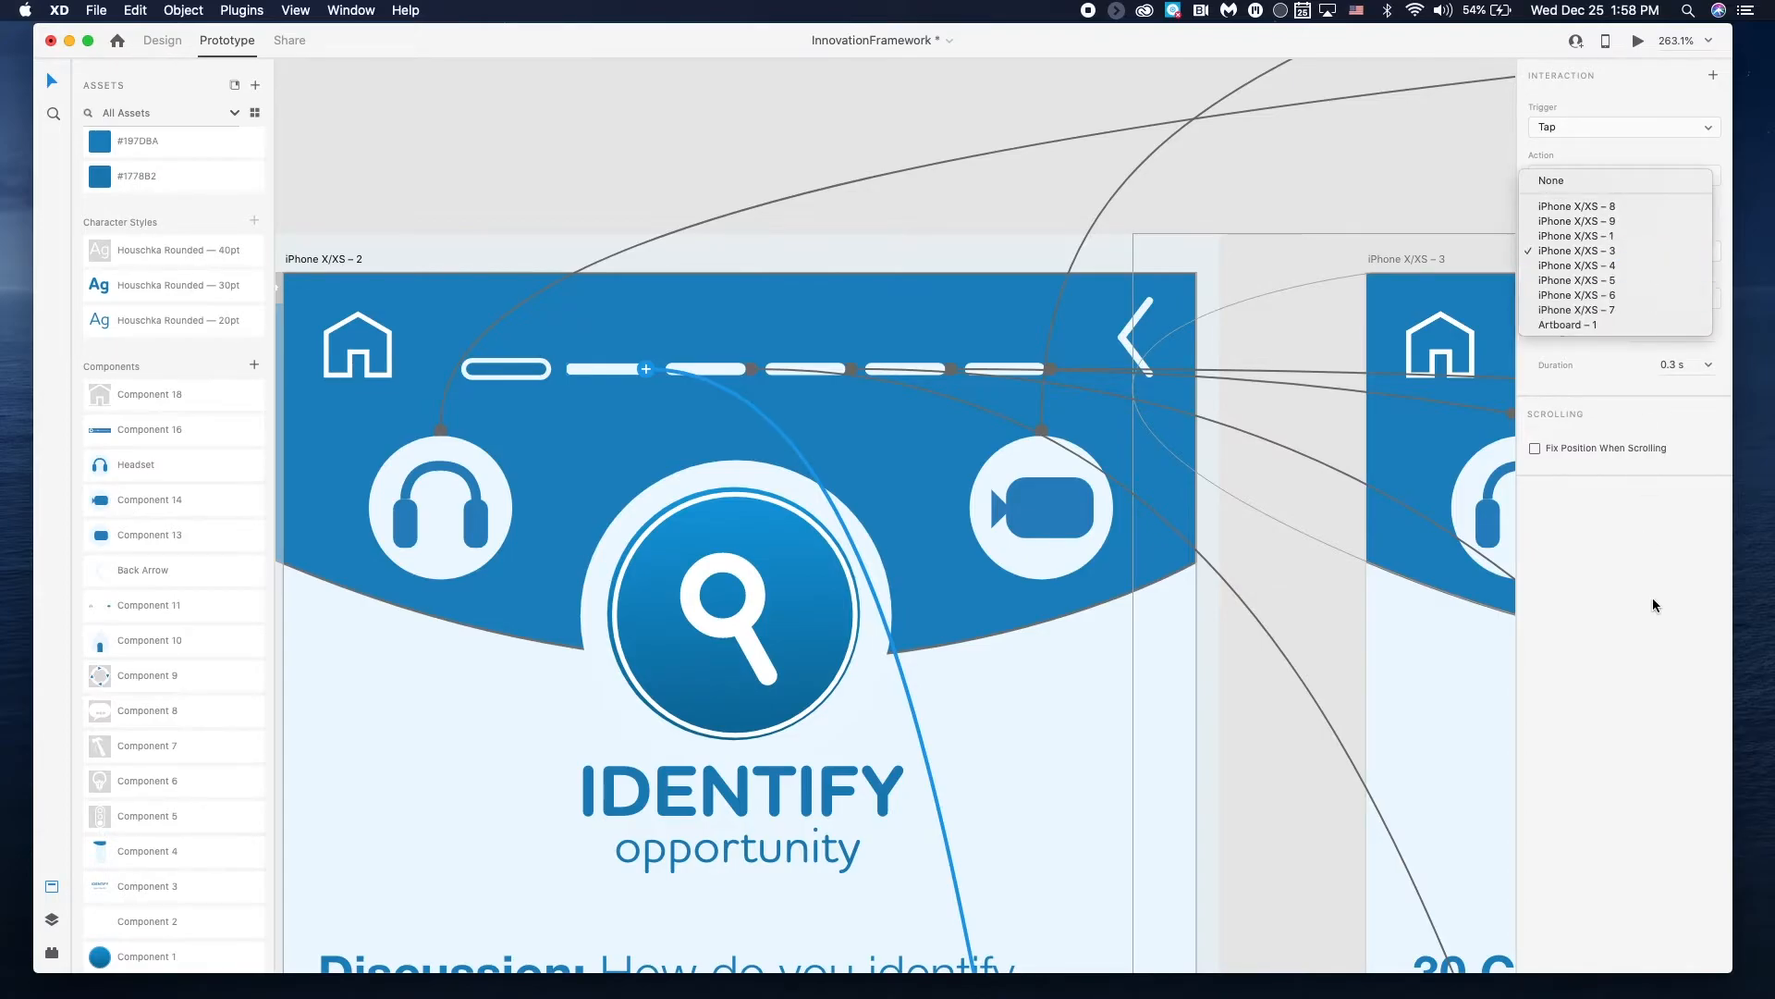
click(1624, 126)
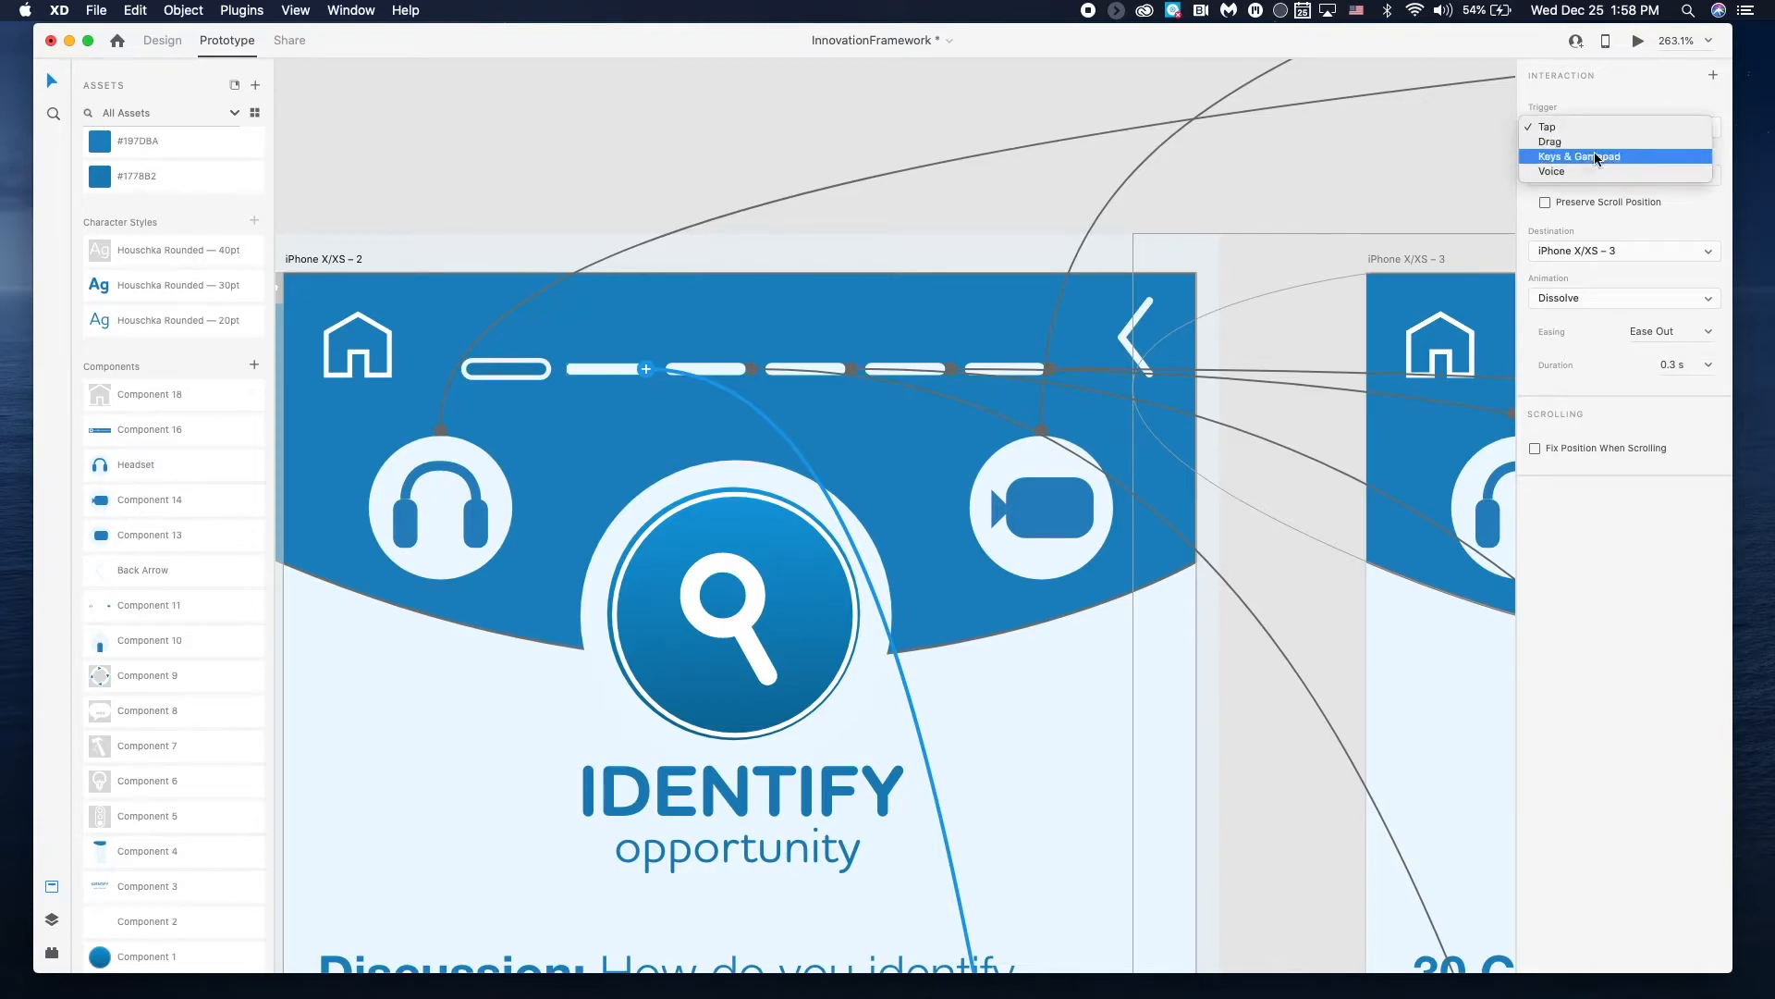
click(1599, 125)
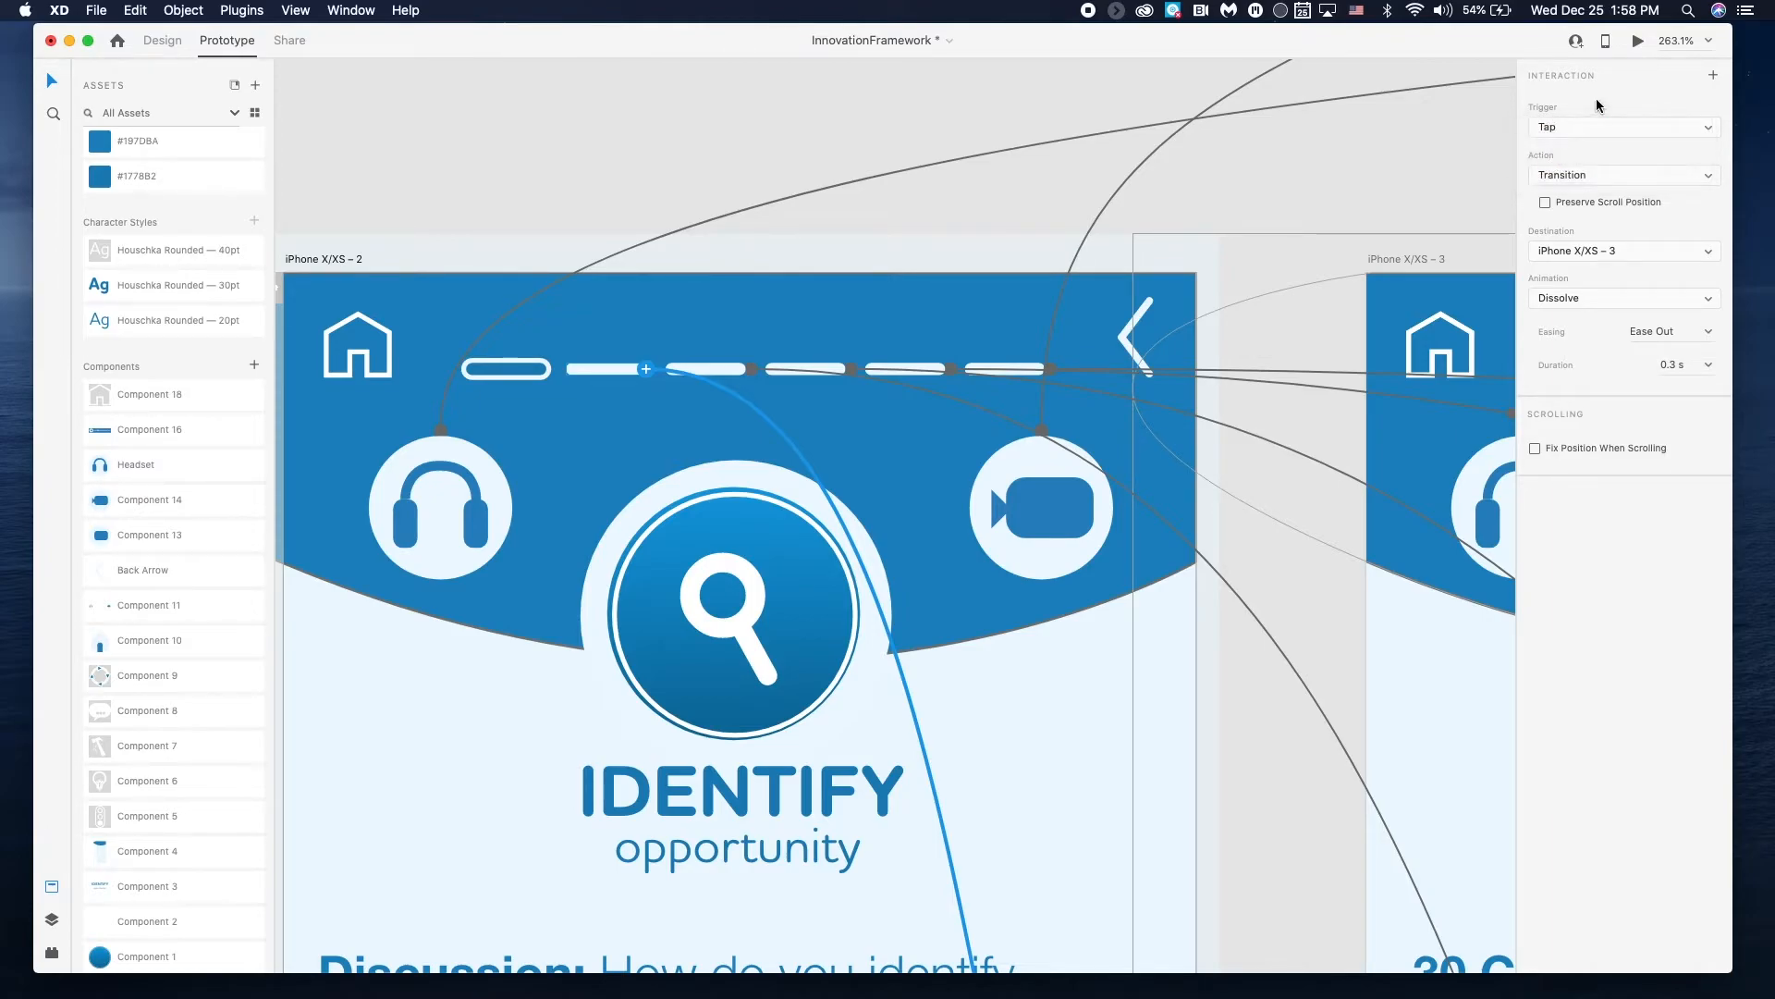
click(1599, 172)
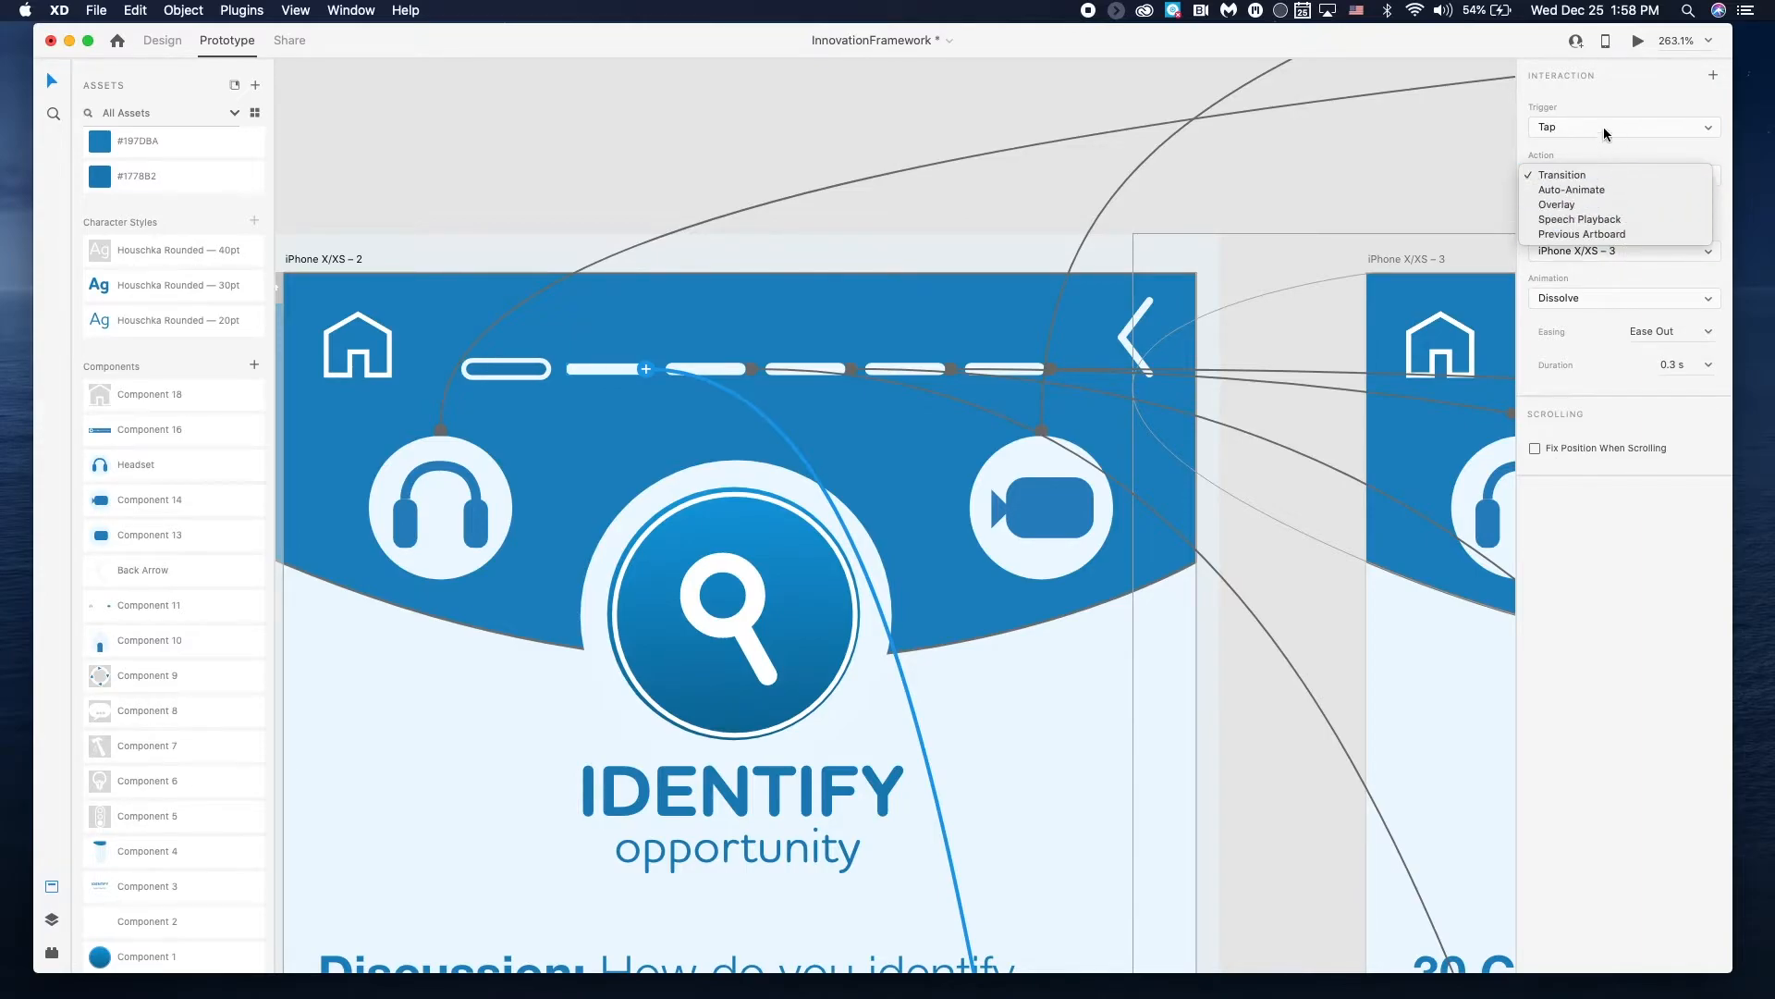
click(1619, 152)
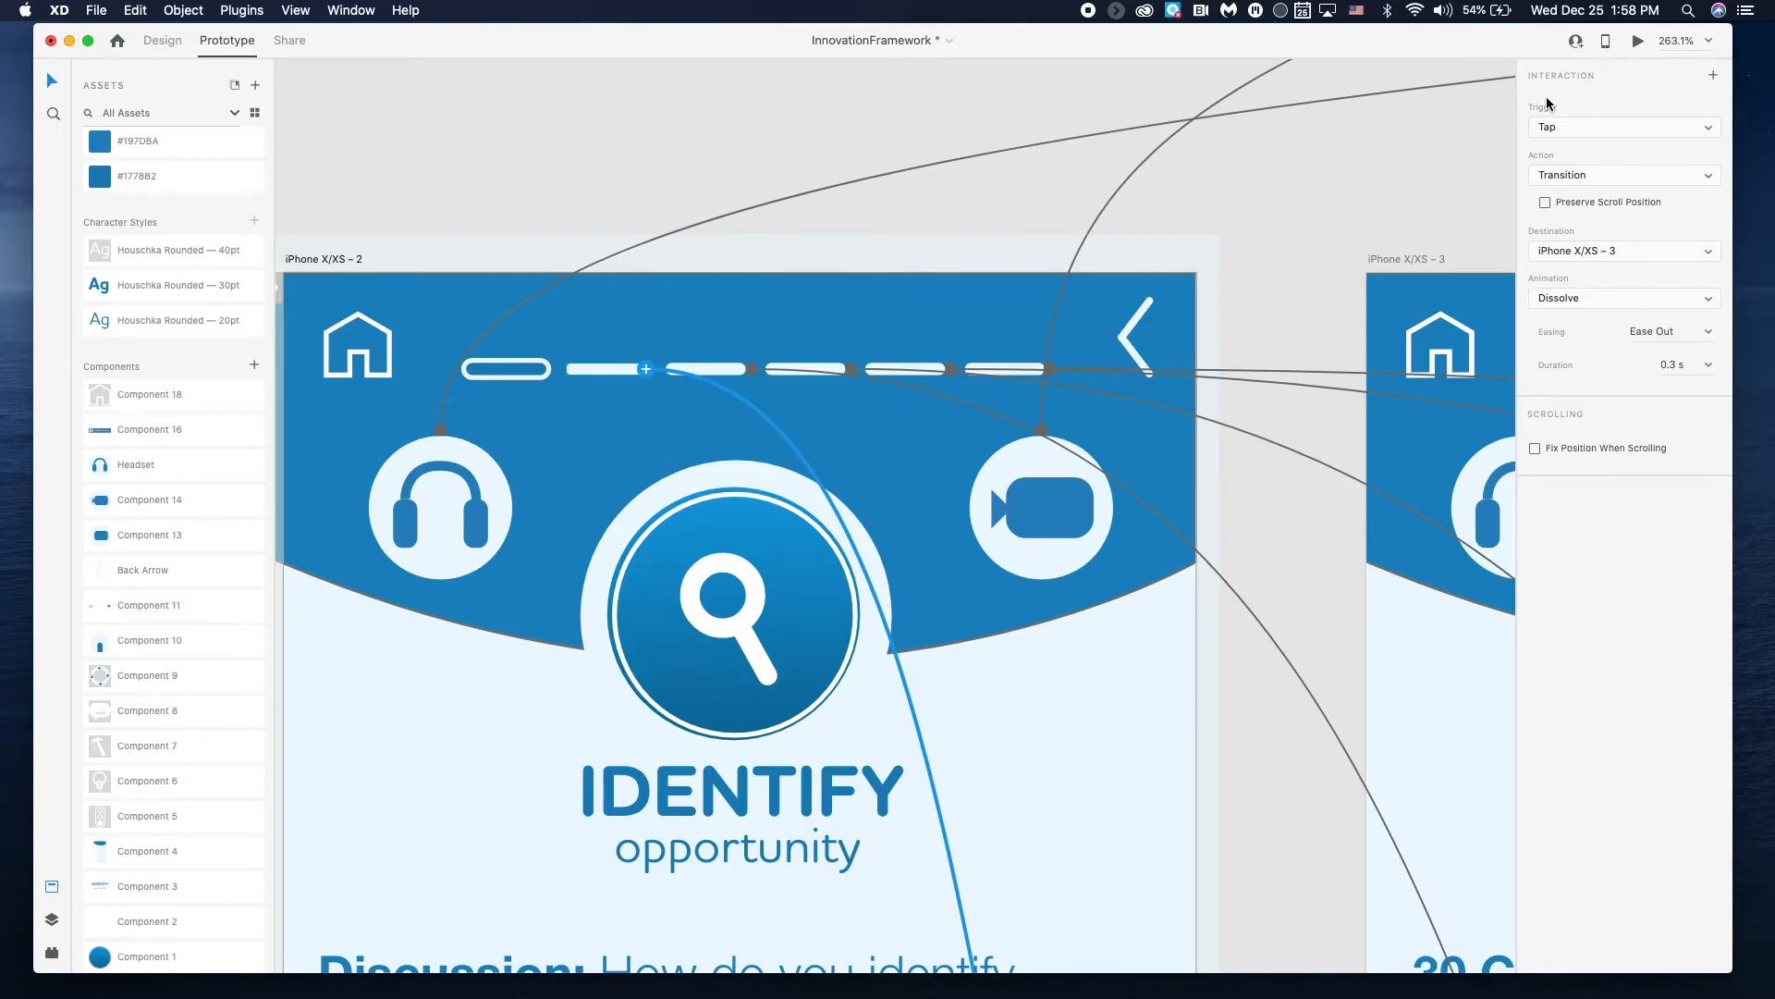
- Preview the prototype from the IDENTIFY screen, jump through the progress dashes to IDEATE, IMPLEMENT and INTRODUCE, and close the preview
click(1632, 42)
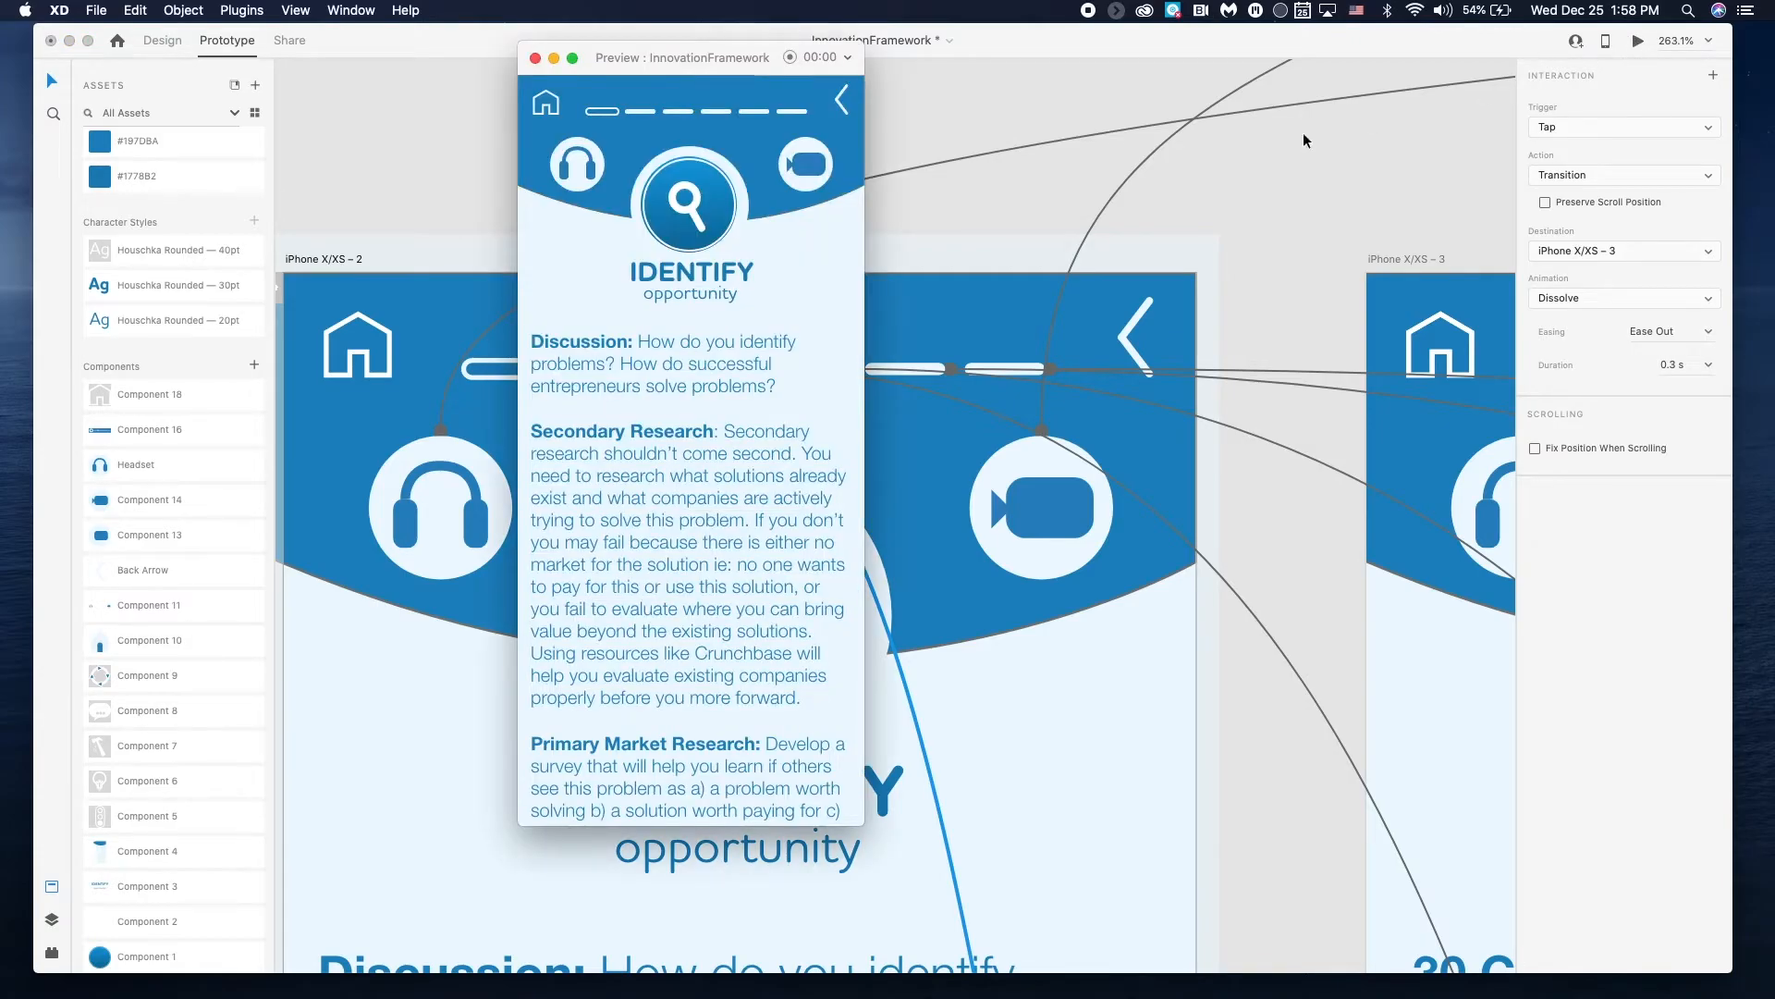
click(644, 113)
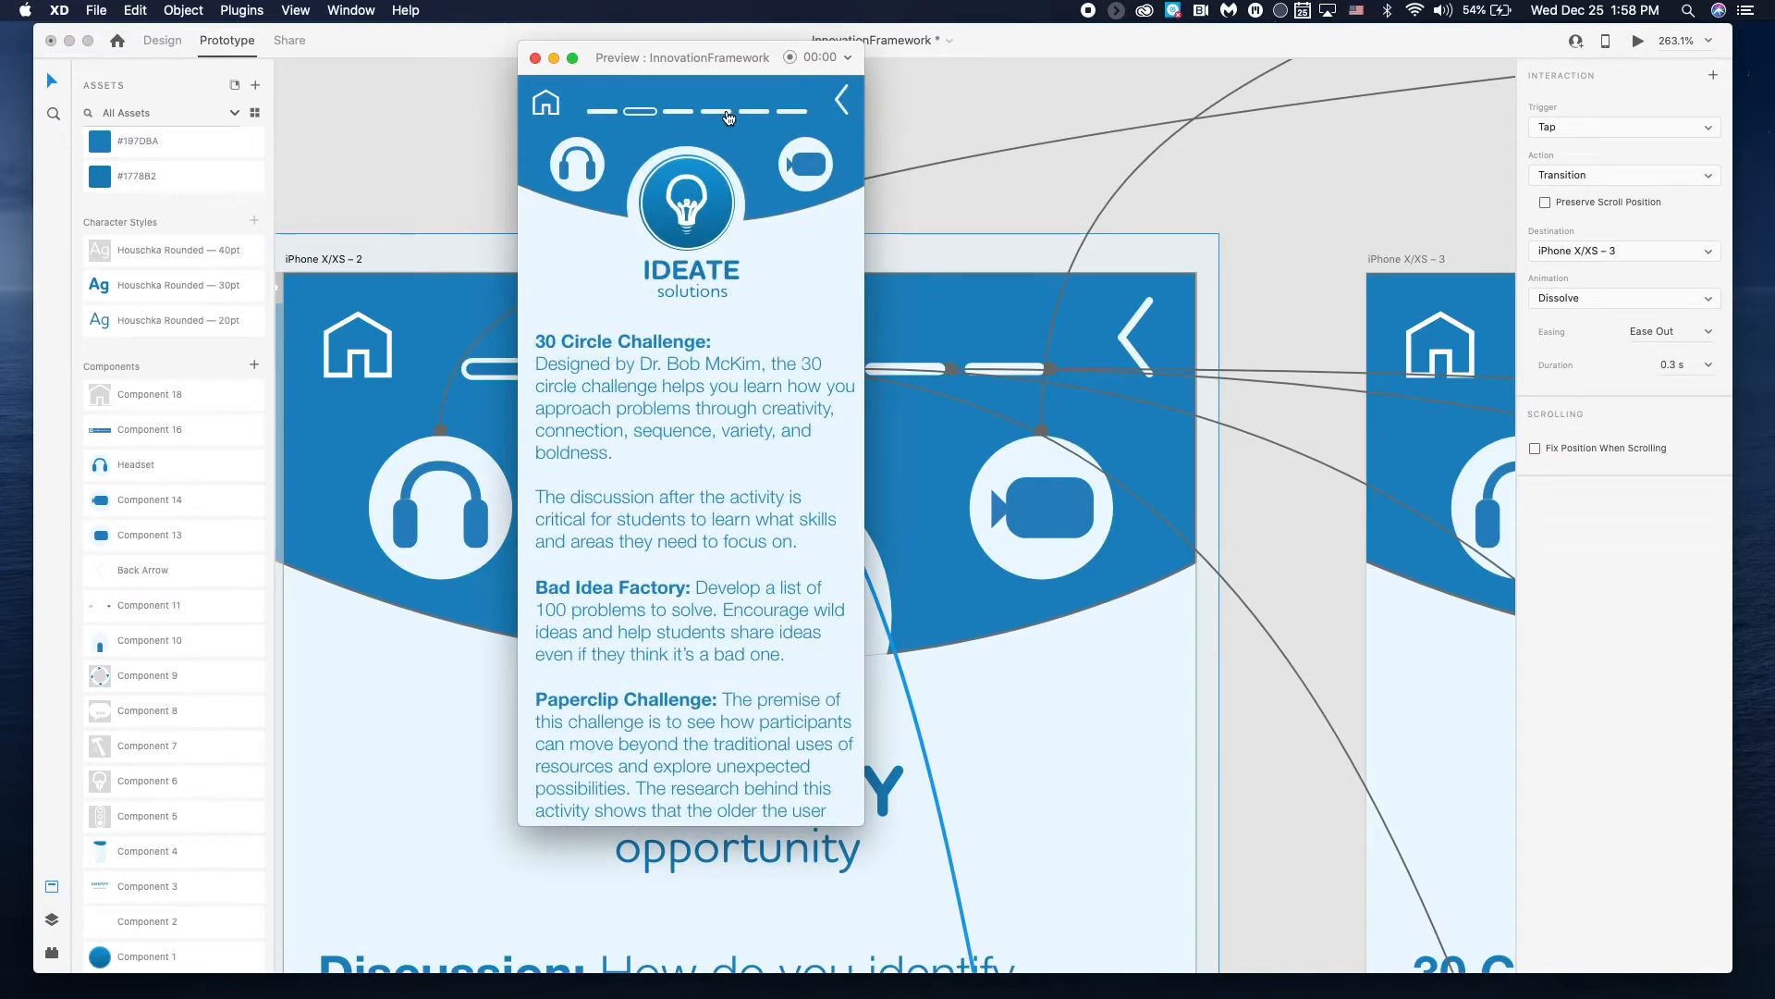
click(729, 117)
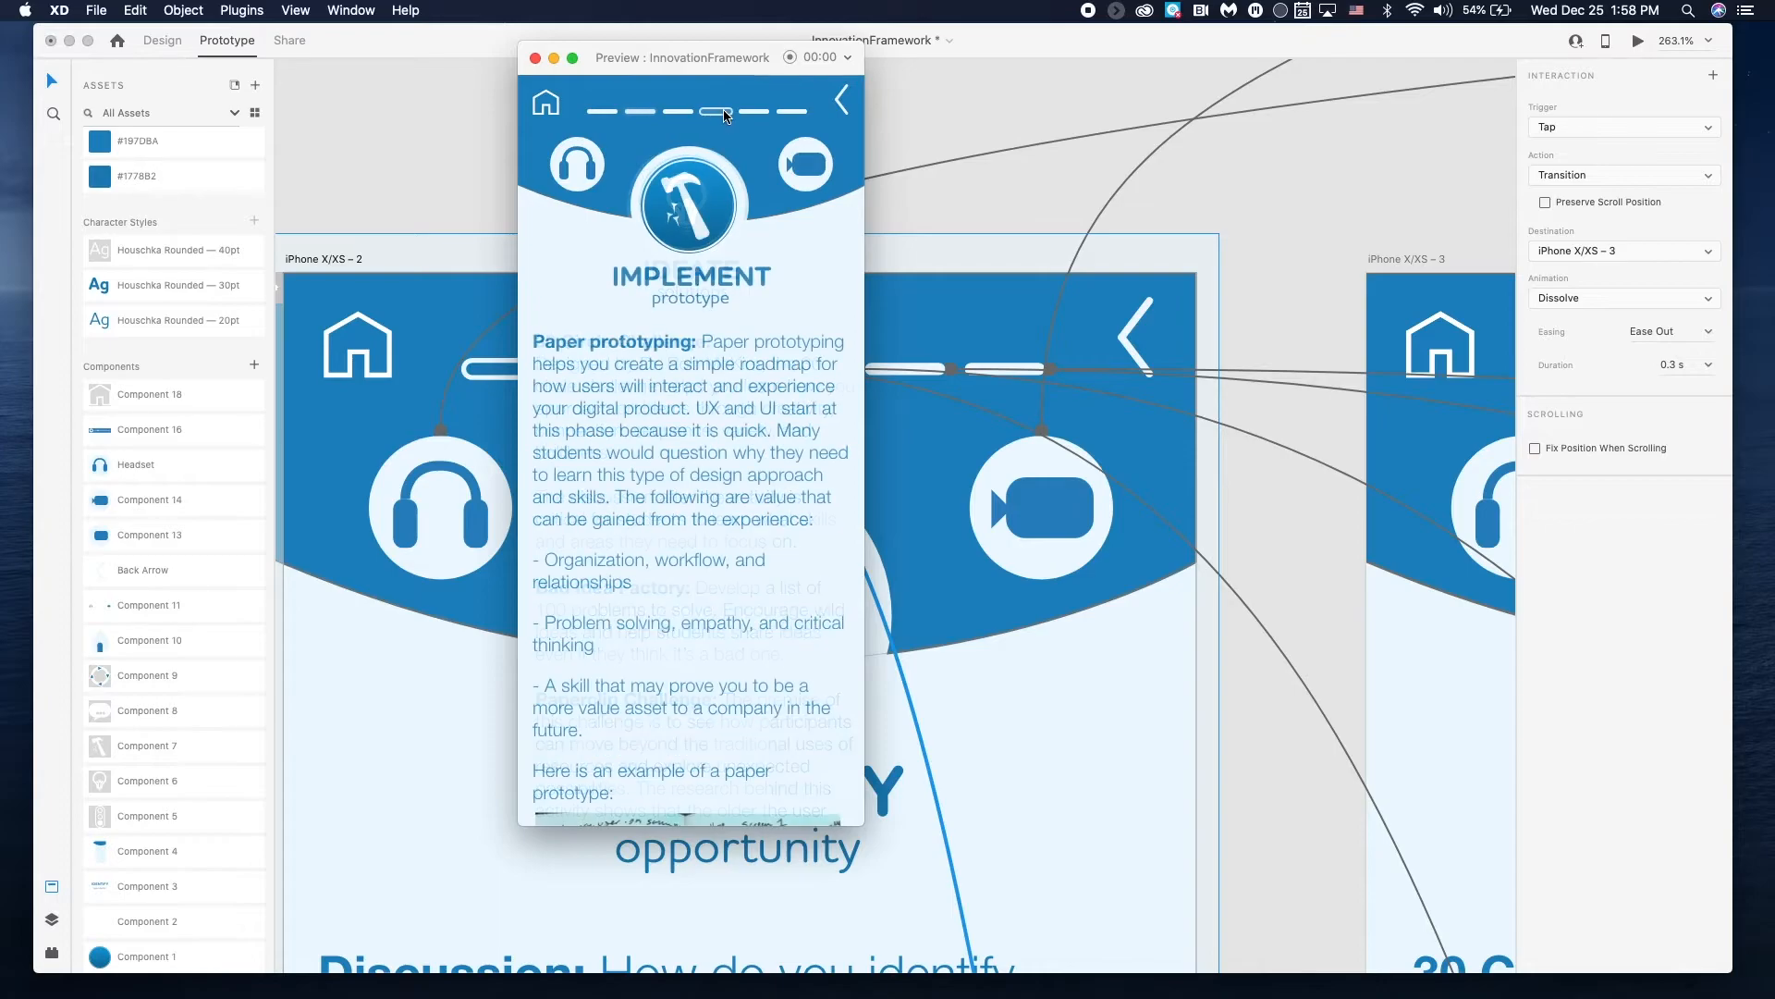
click(761, 111)
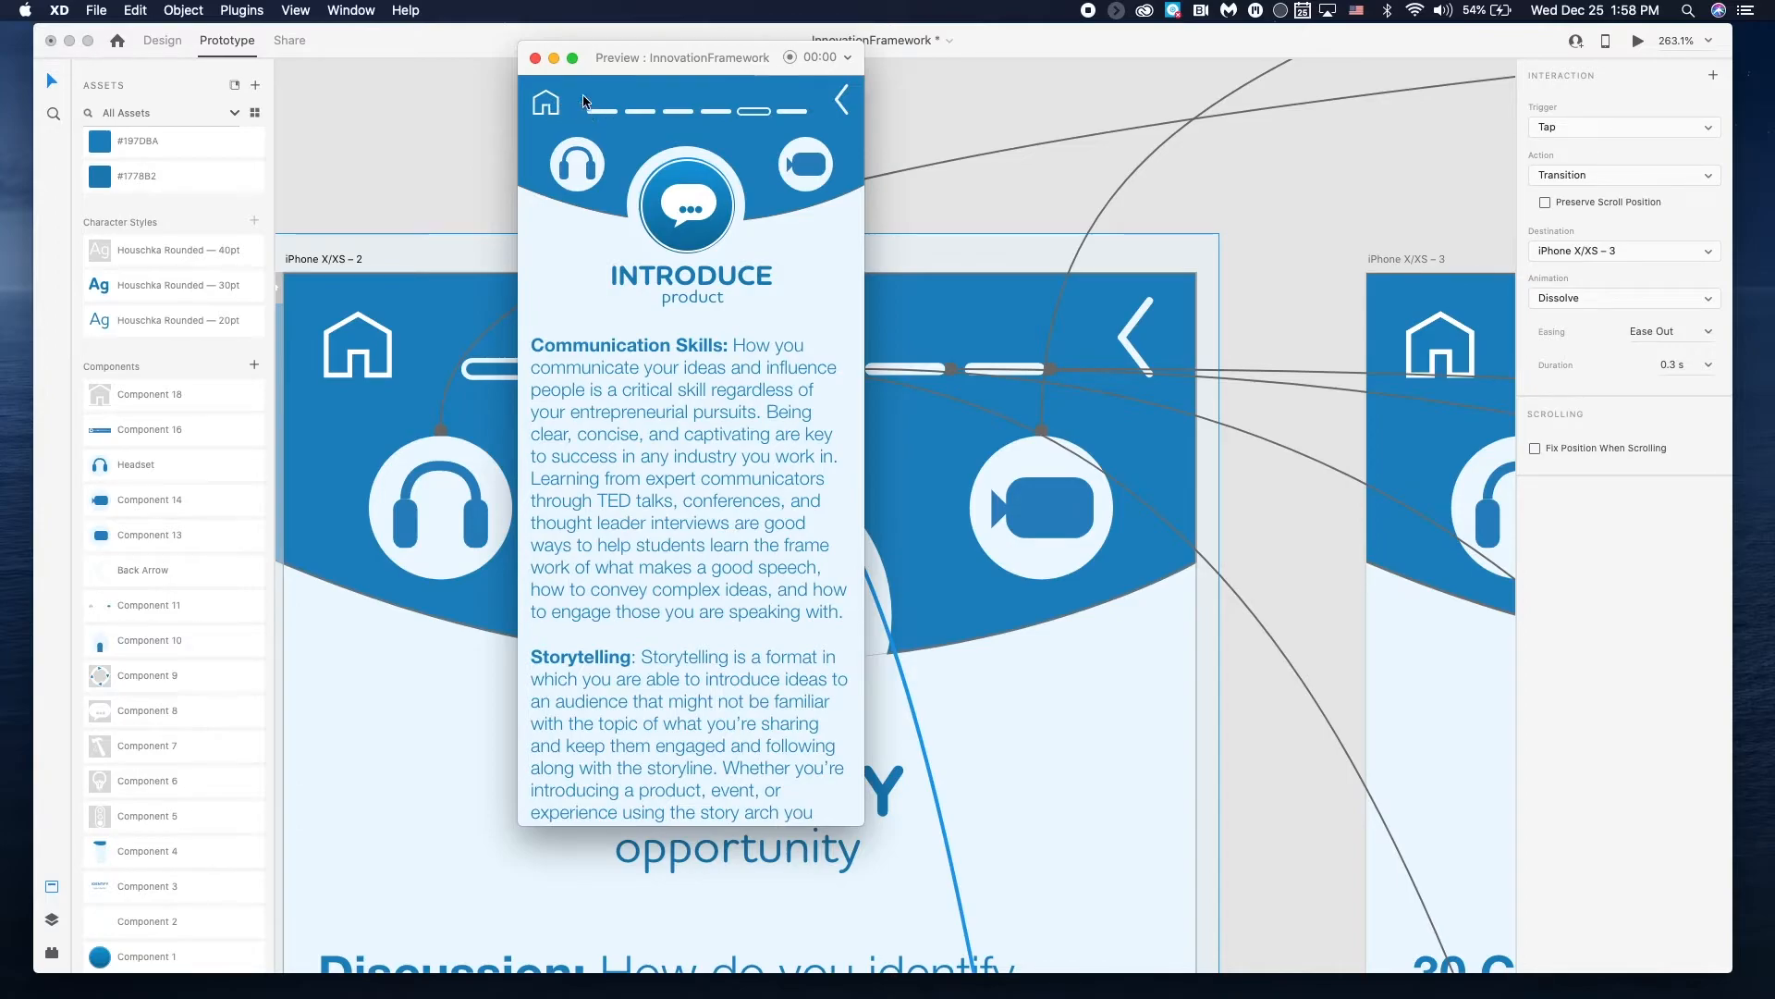
click(534, 57)
- Add a tap-triggered transition to the home icon on the iPhone X/XS – 2 artboard
scroll(496, 321, down, 5)
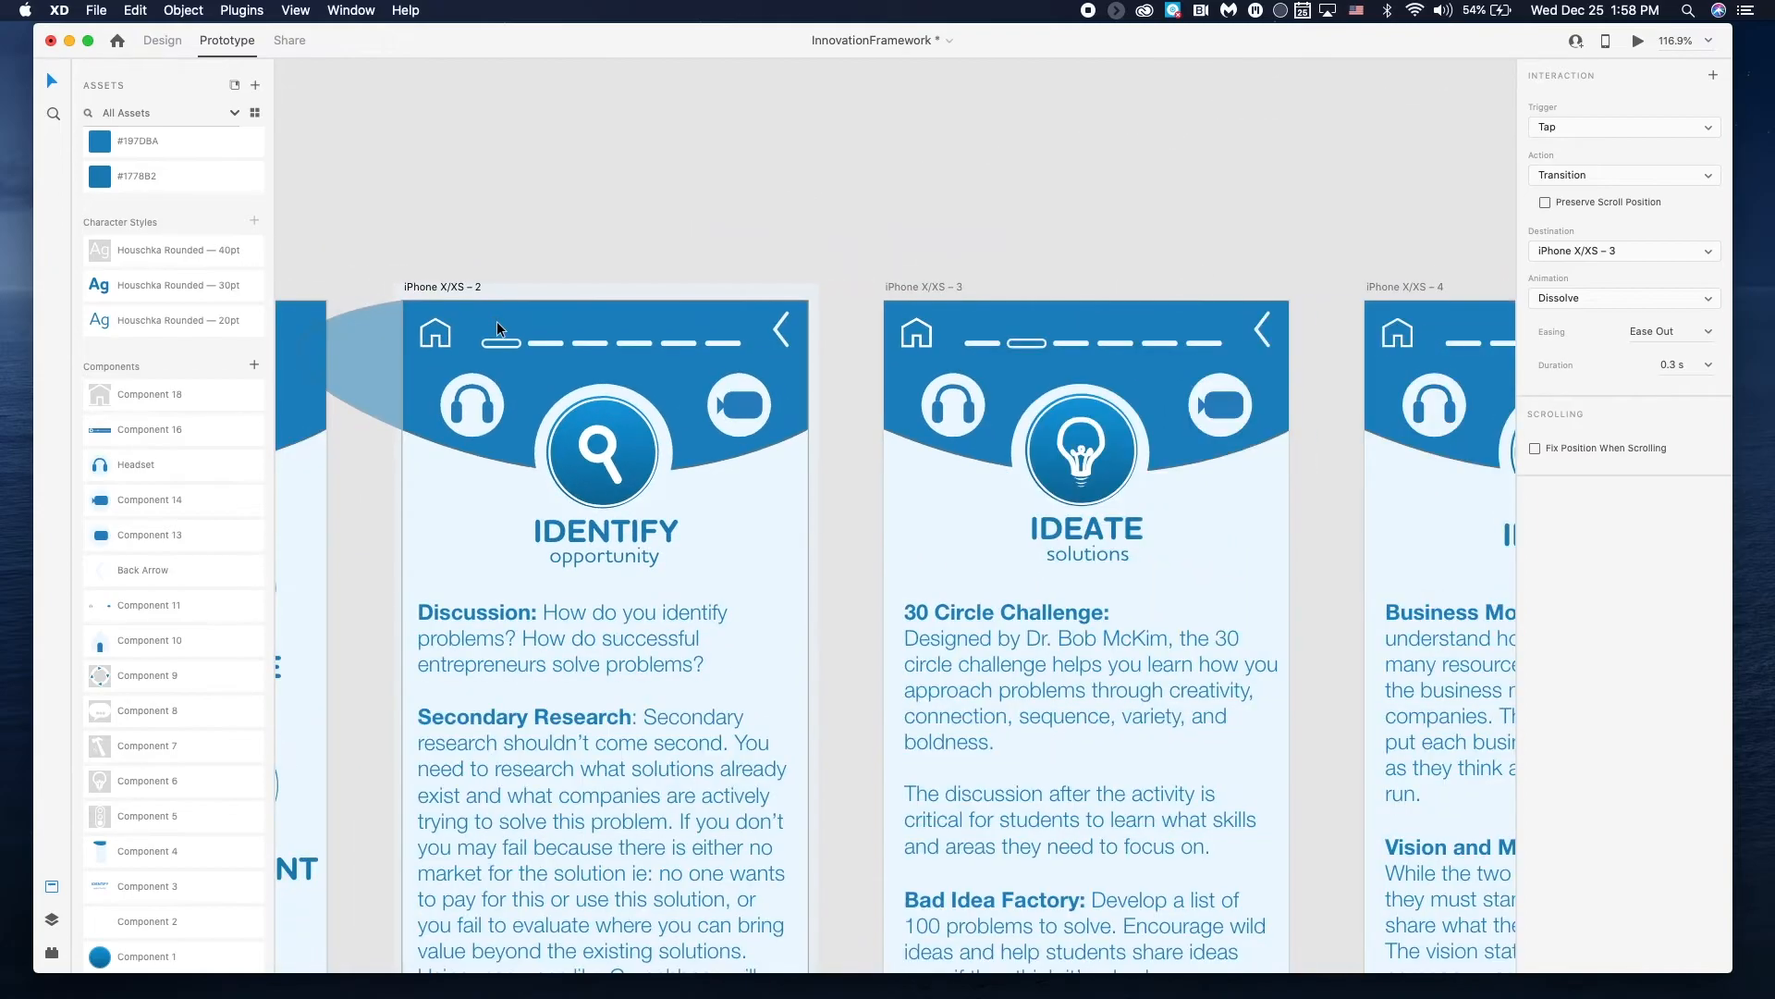
scroll(497, 321, left, 7)
scroll(499, 329, right, 4)
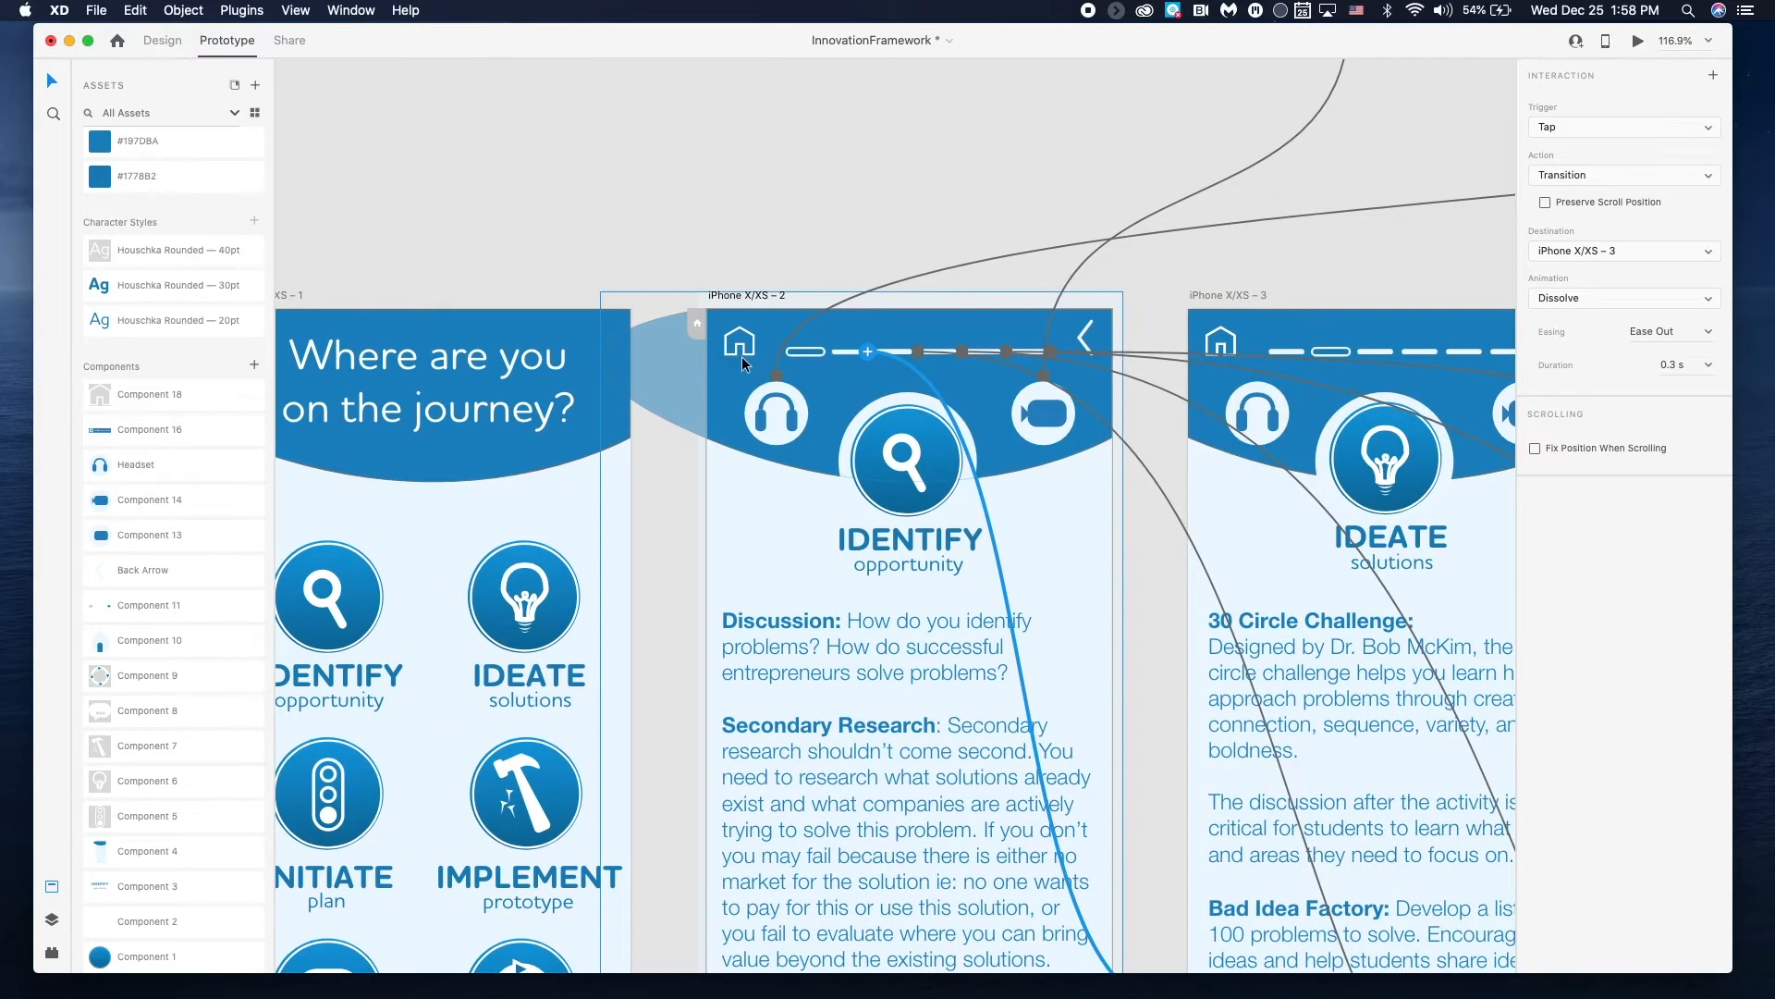
click(753, 353)
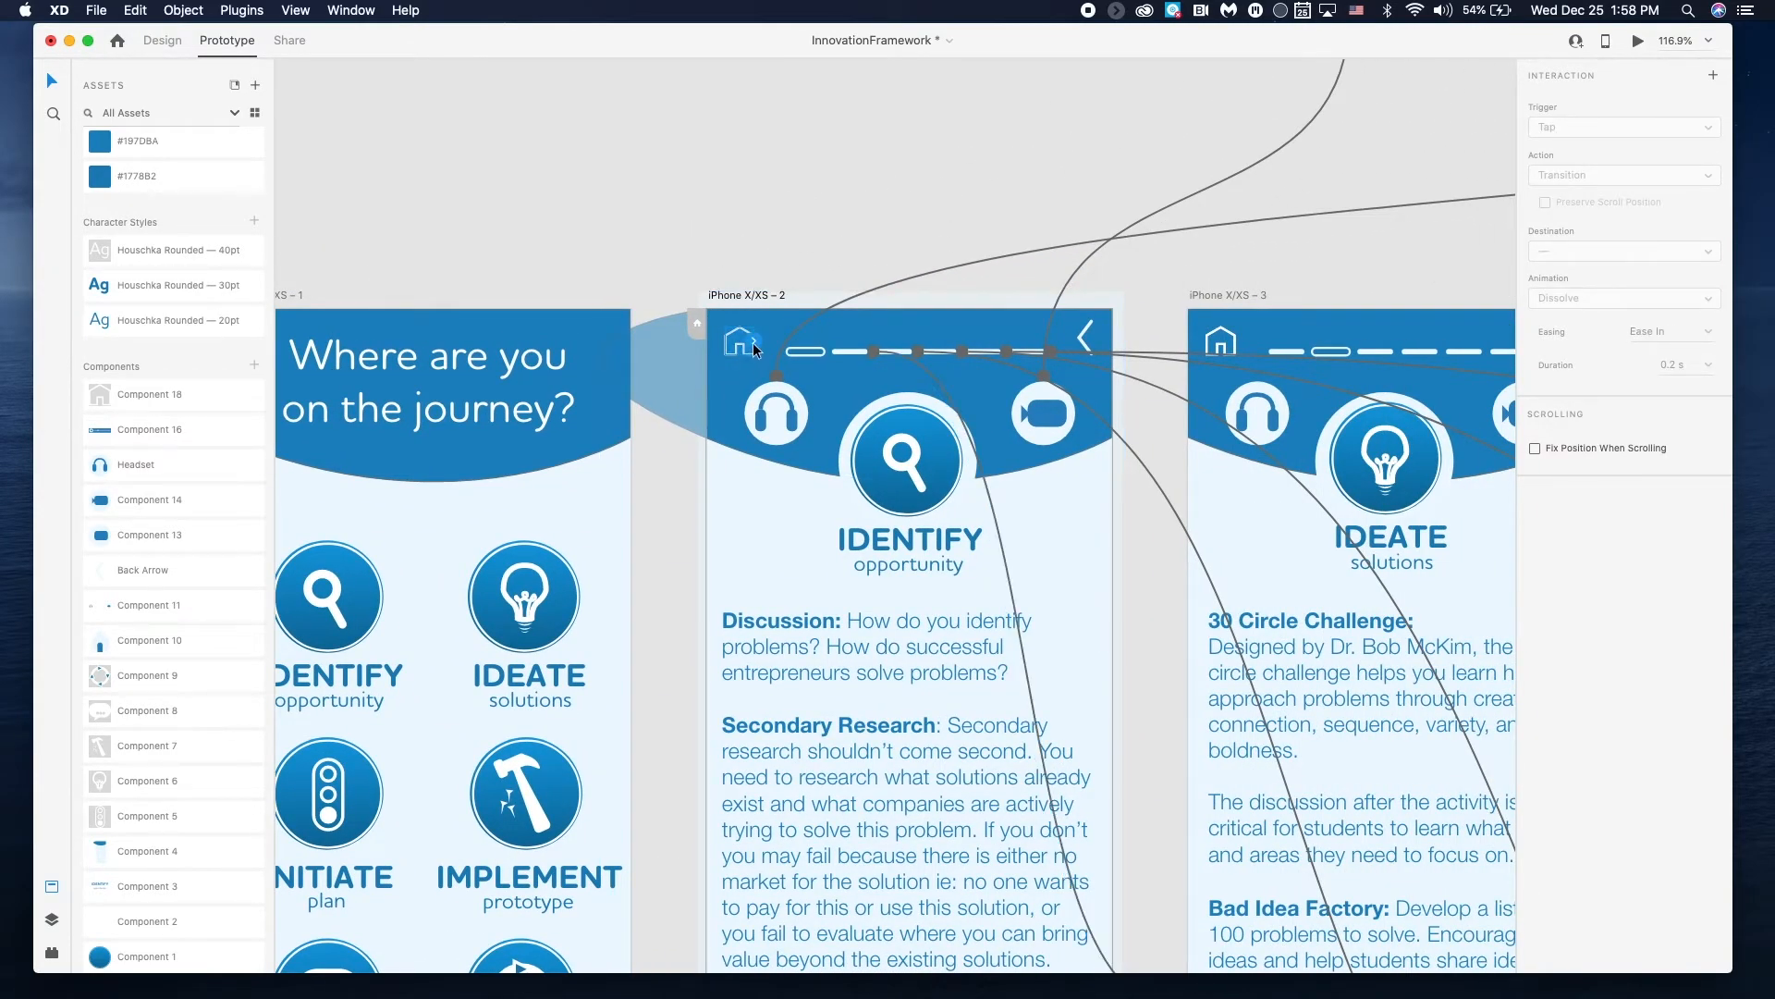
click(755, 340)
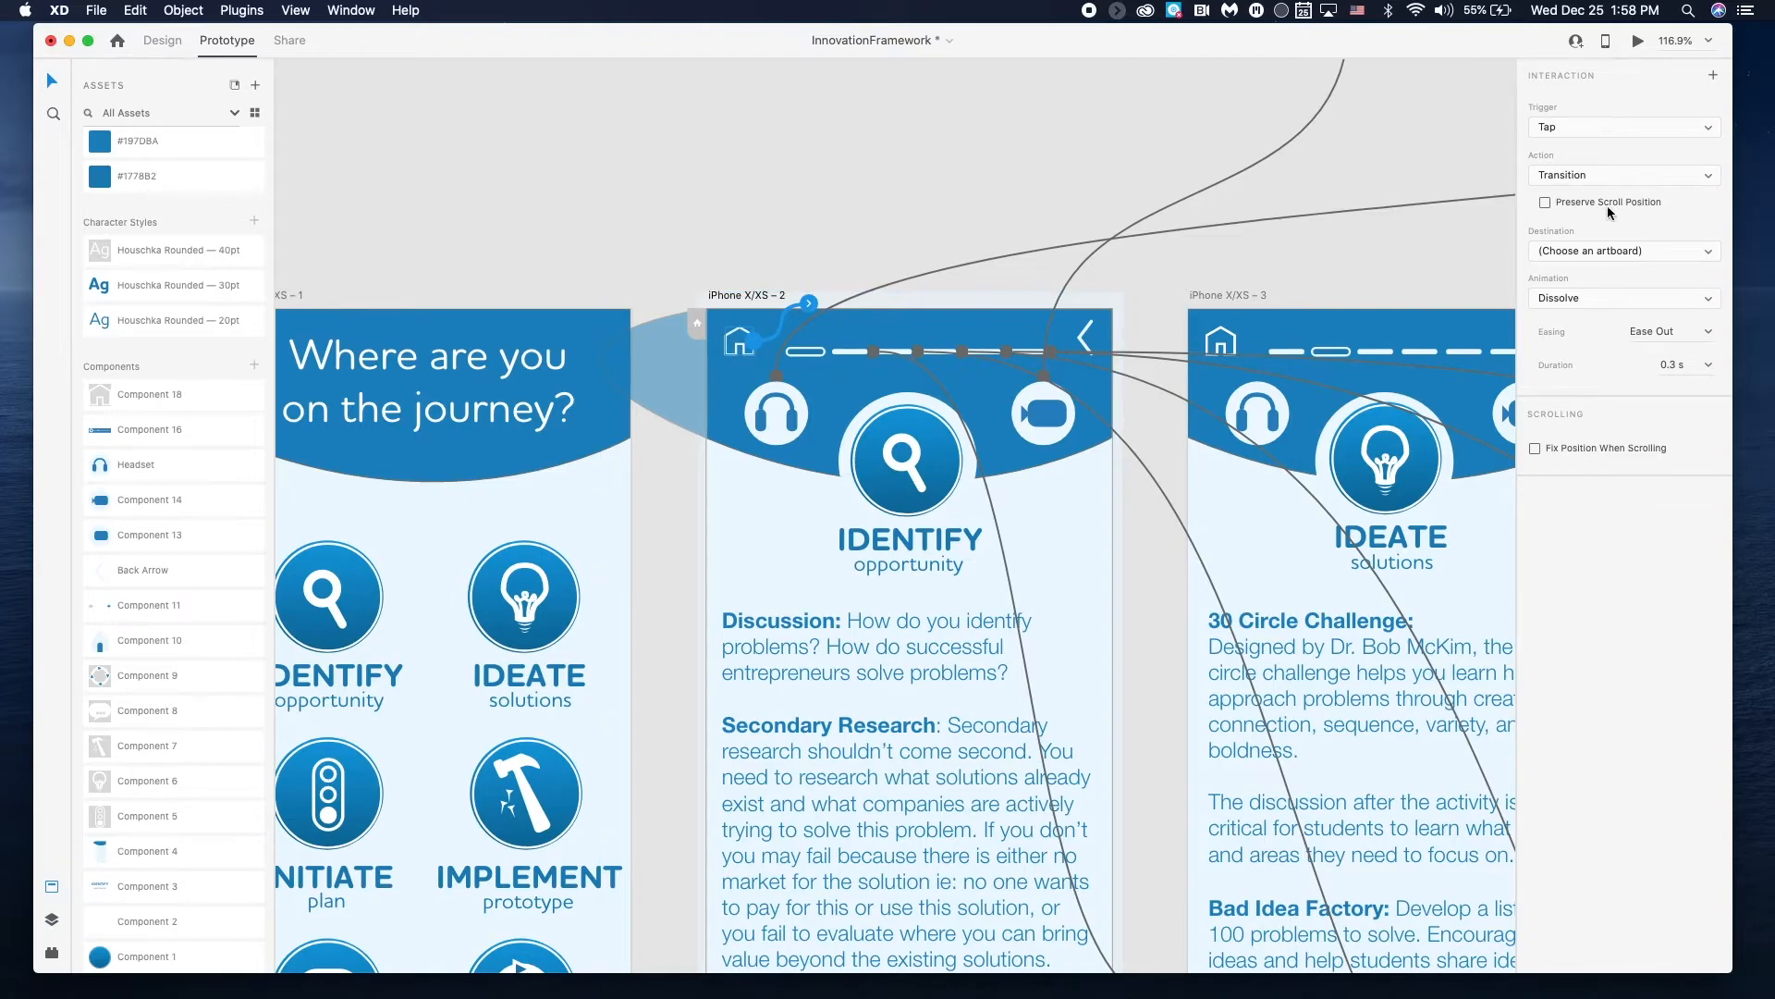
- Set the destination of the home icon's transition on iPhone X/XS – 2 to the iPhone X/XS – 1 artboard
click(1629, 253)
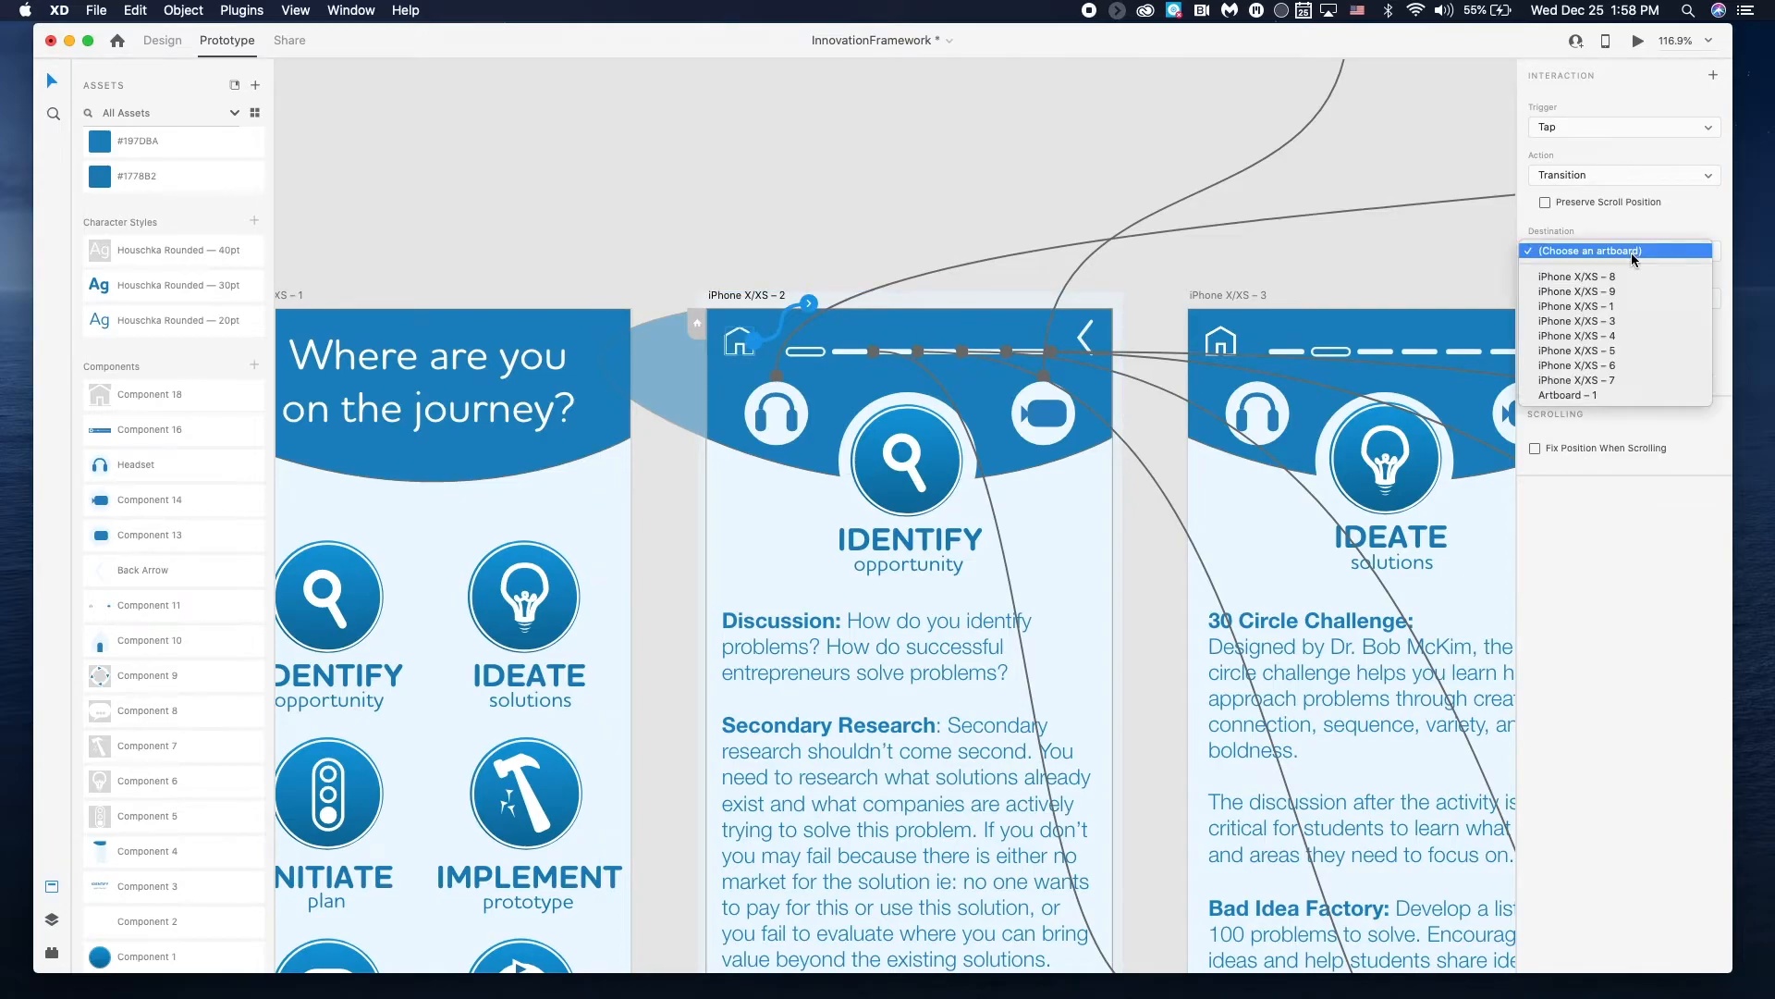
click(496, 252)
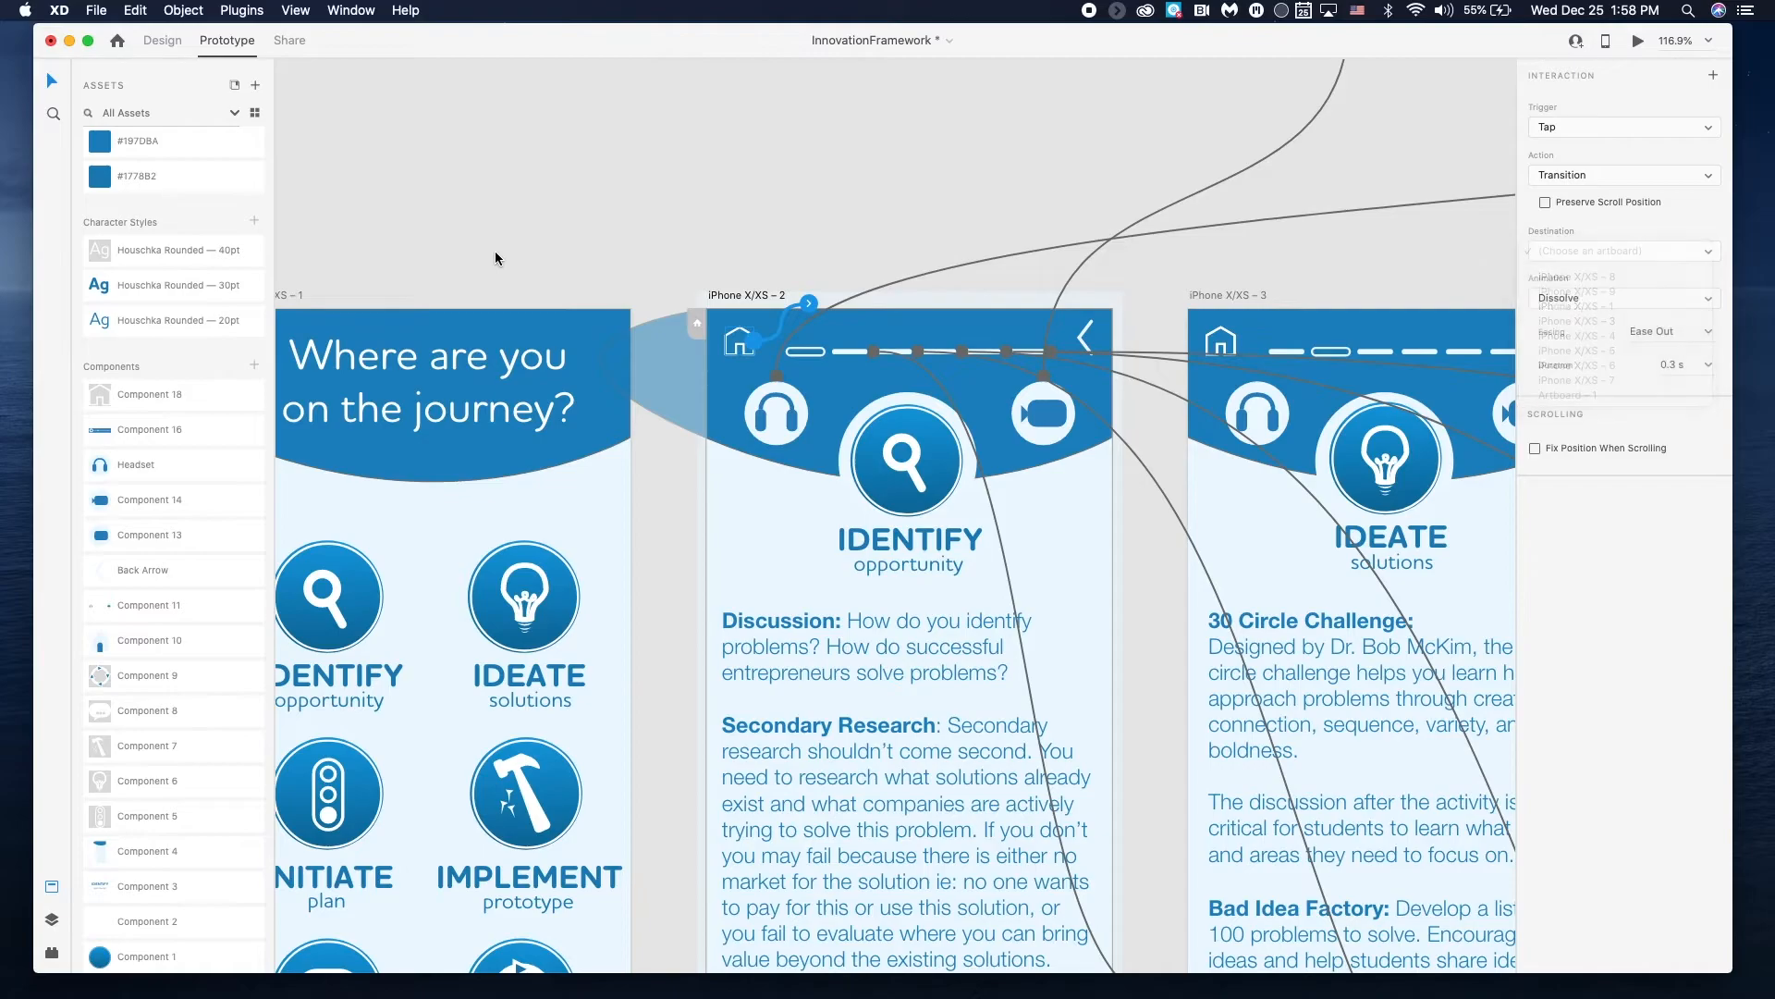
scroll(496, 252, left, 3)
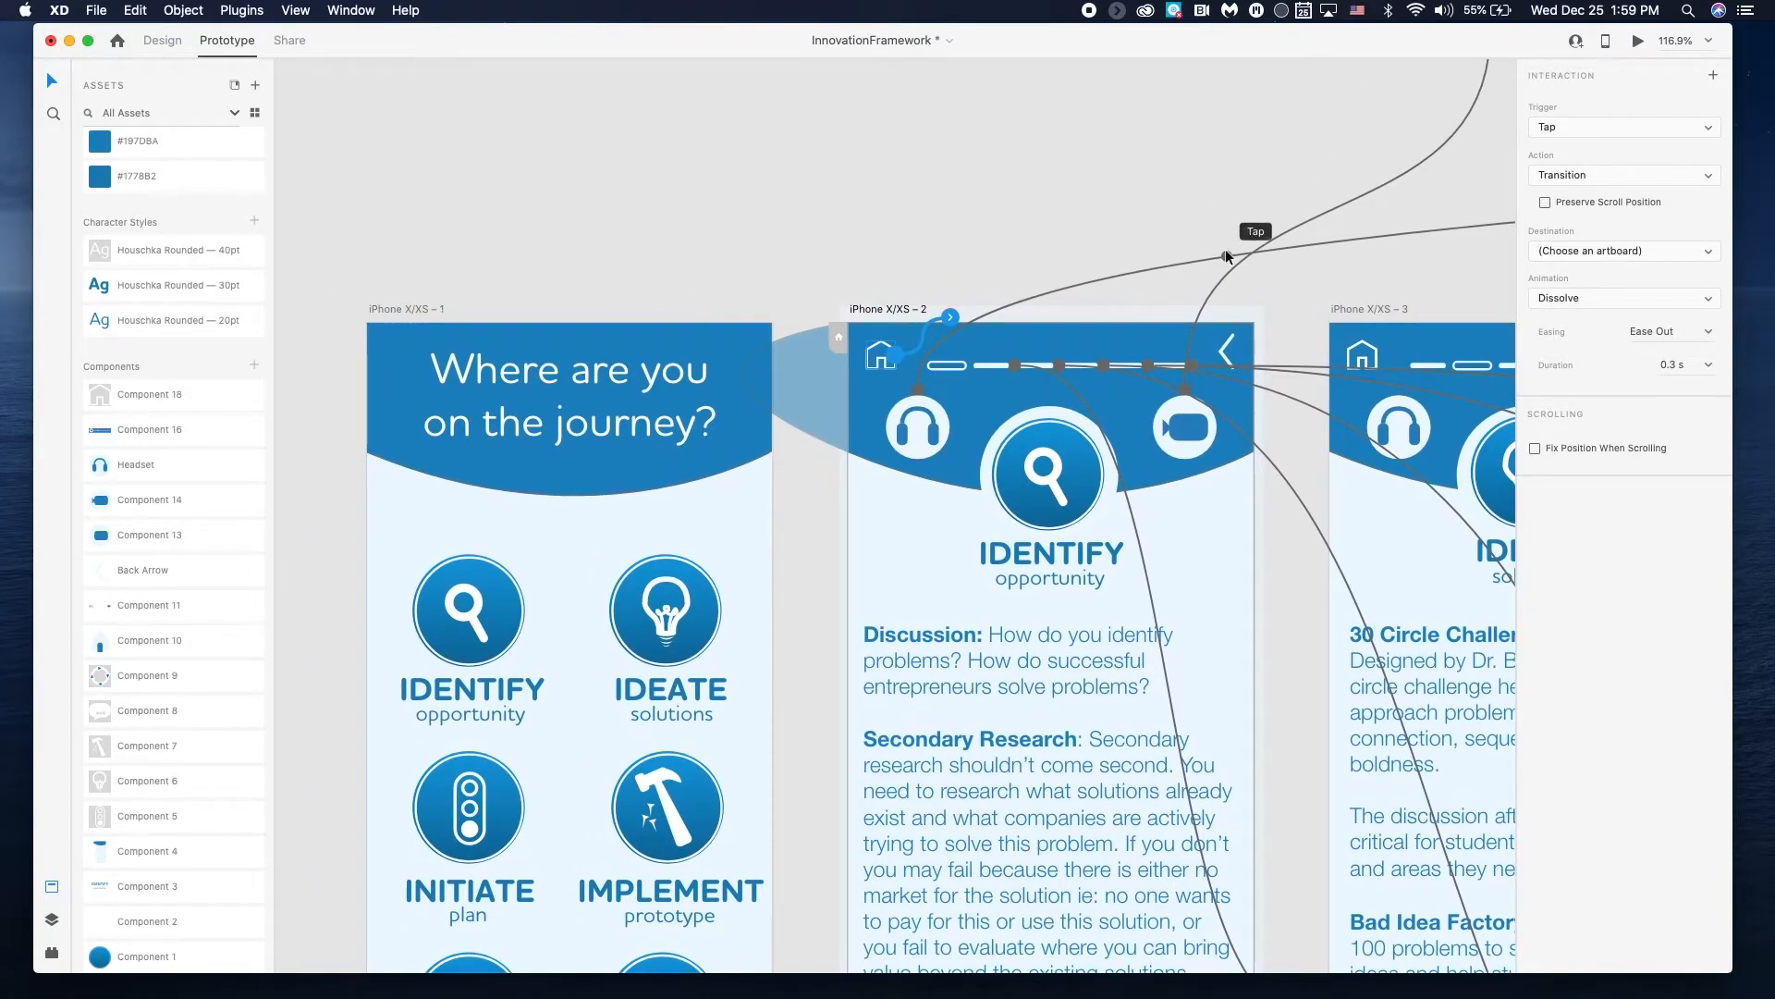
click(1607, 254)
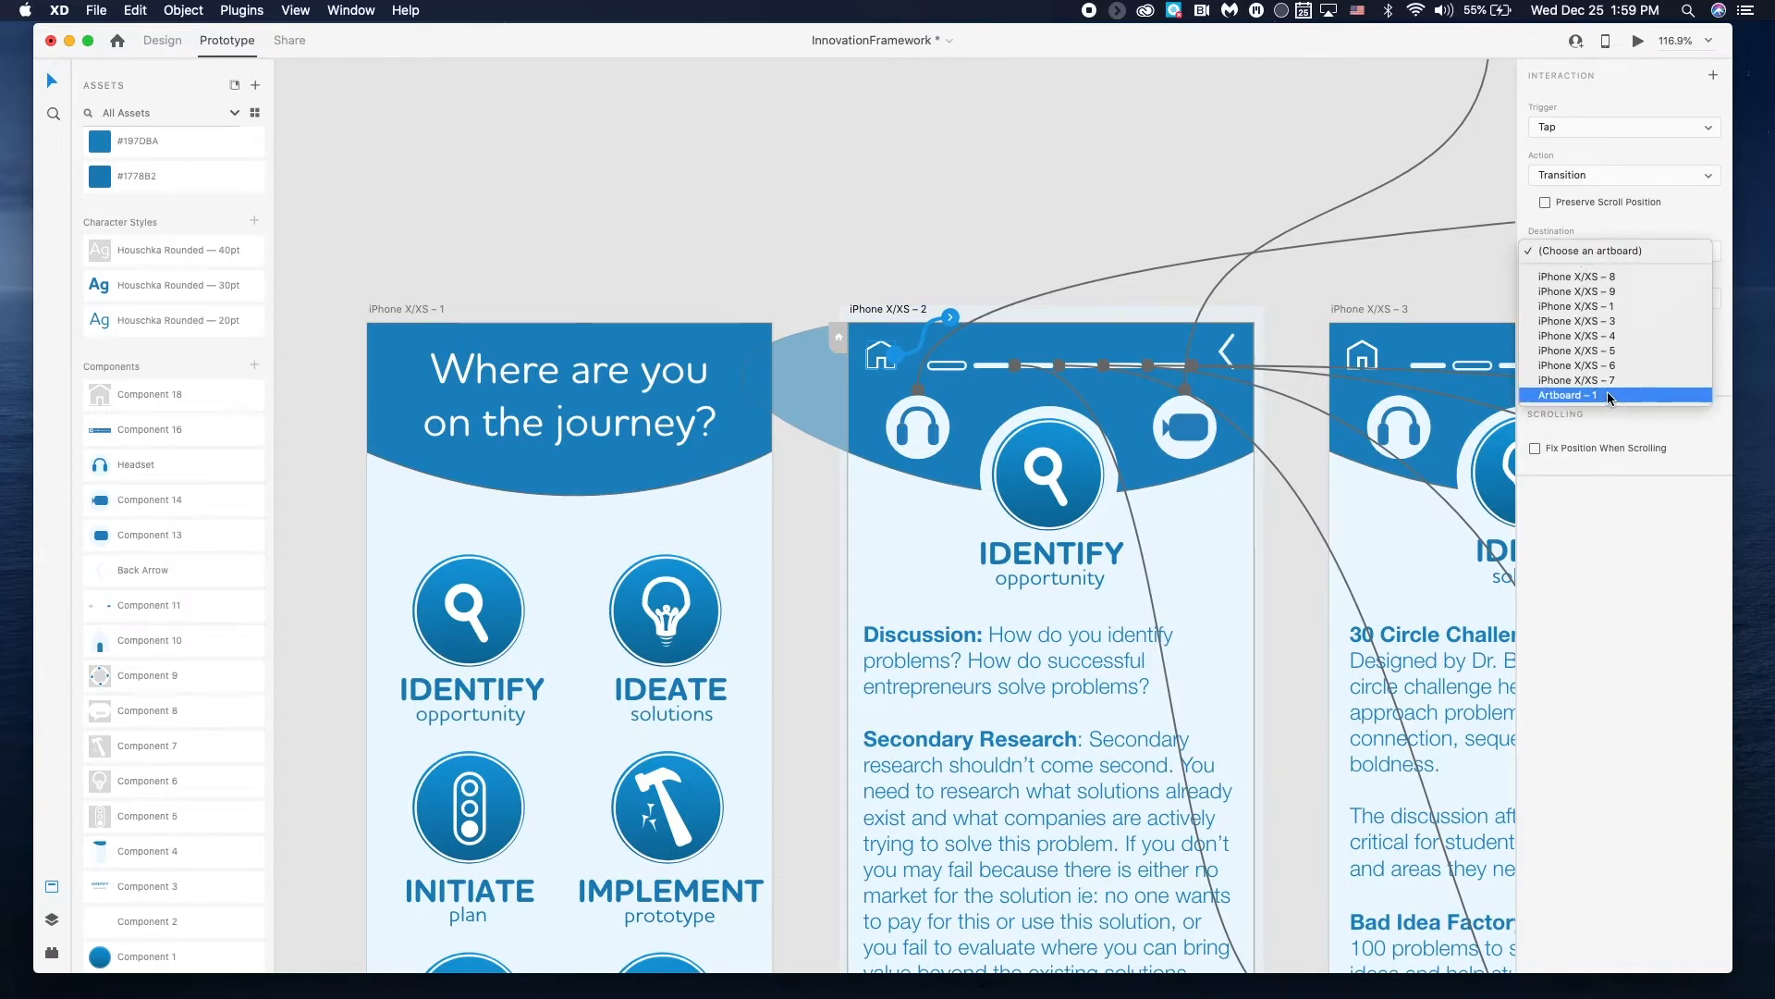
key(Up)
key(Up)
key(Up)
key(Up)
key(Up)
key(Up)
key(Return)
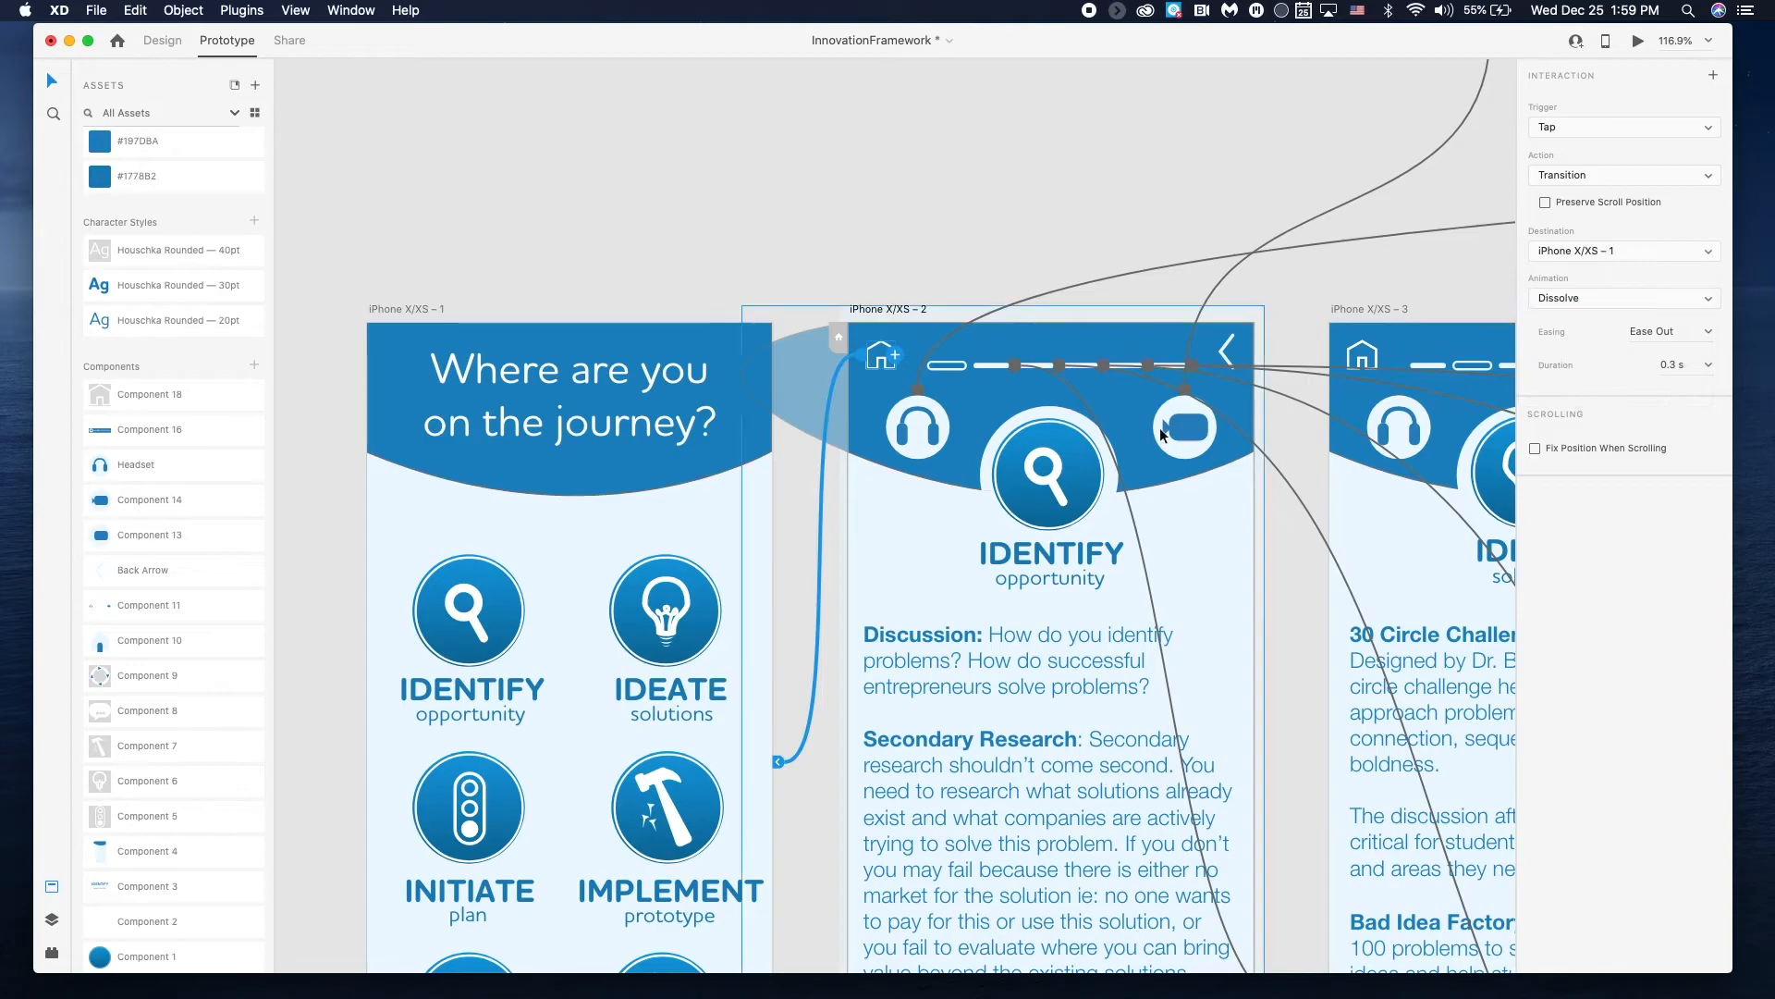
- Check where the home icons on the iPhone X/XS – 3 and iPhone X/XS – 4 artboards link to
scroll(1126, 451, right, 10)
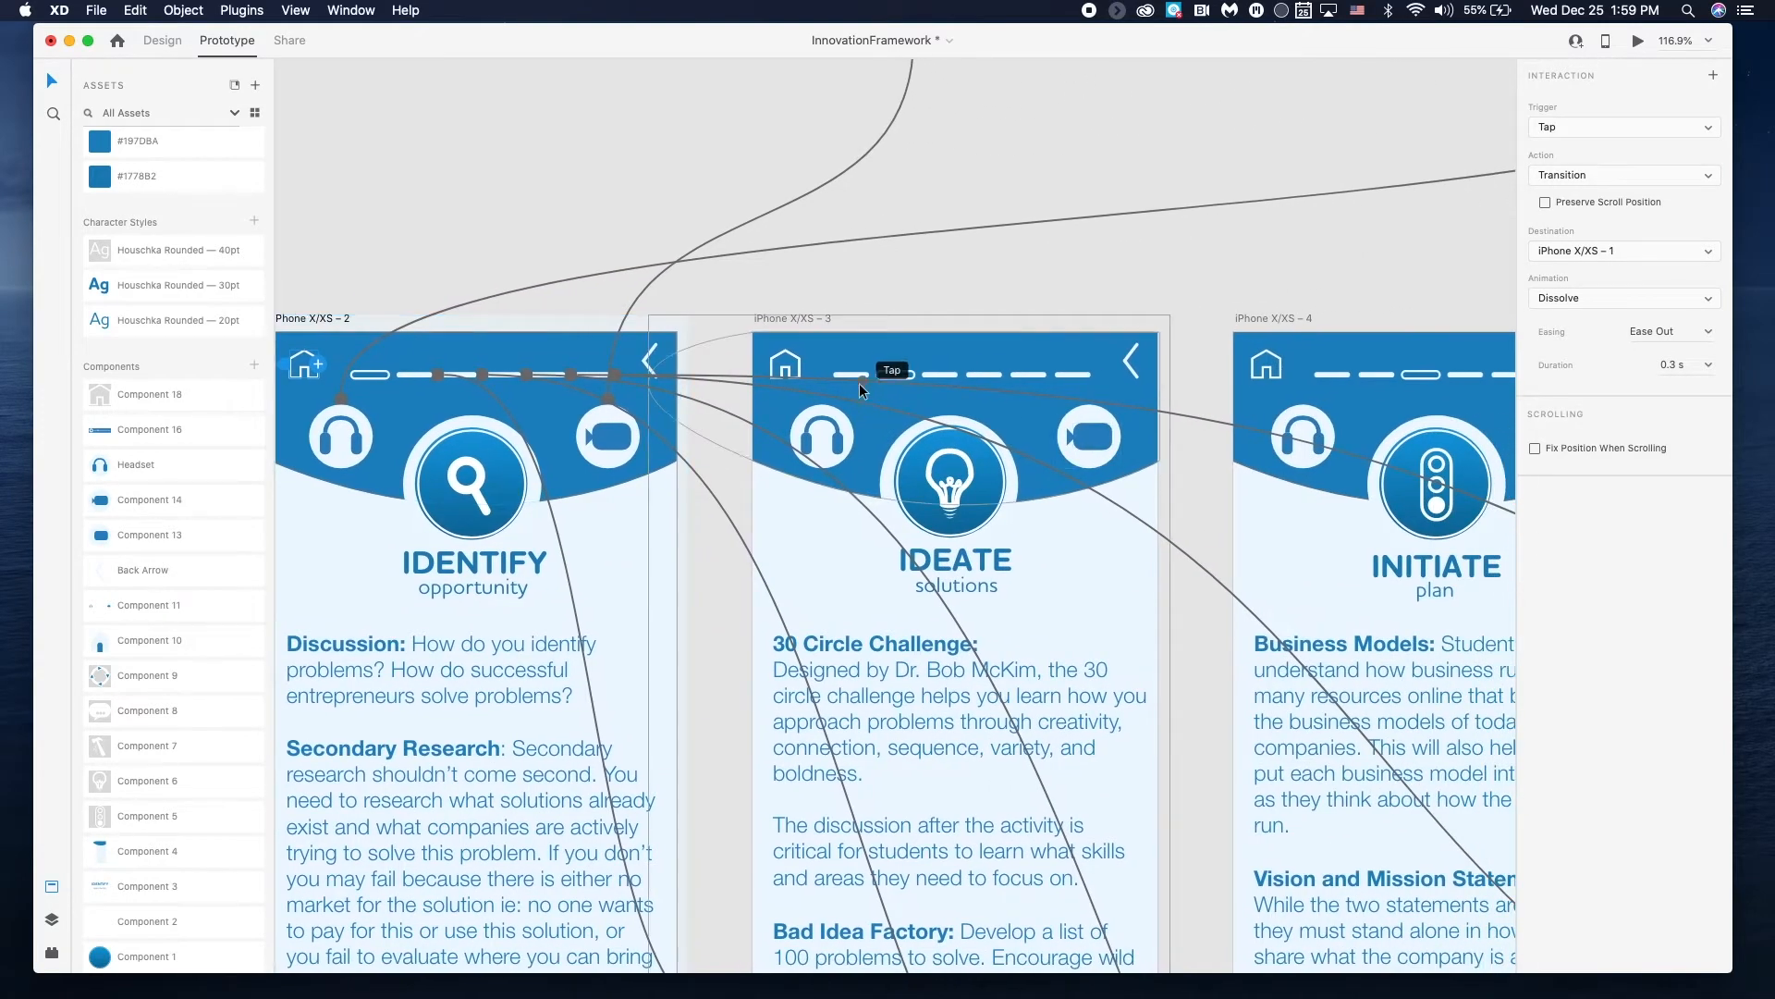
click(801, 364)
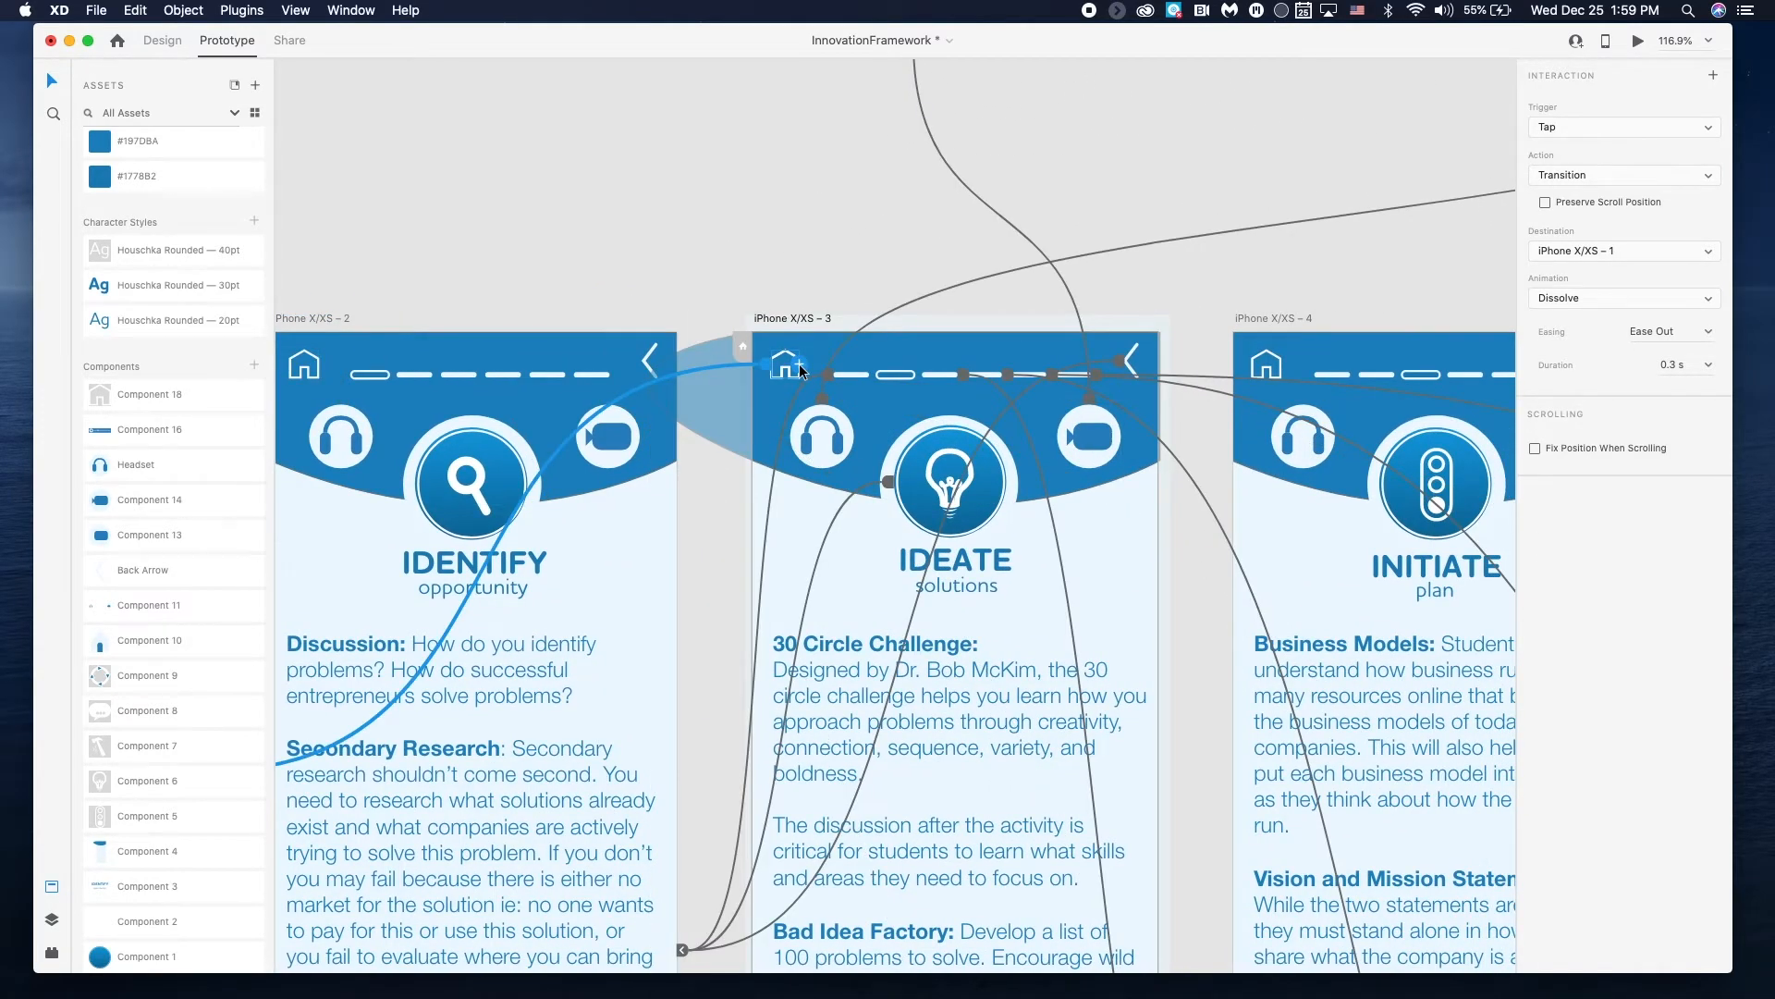
scroll(799, 363, left, 5)
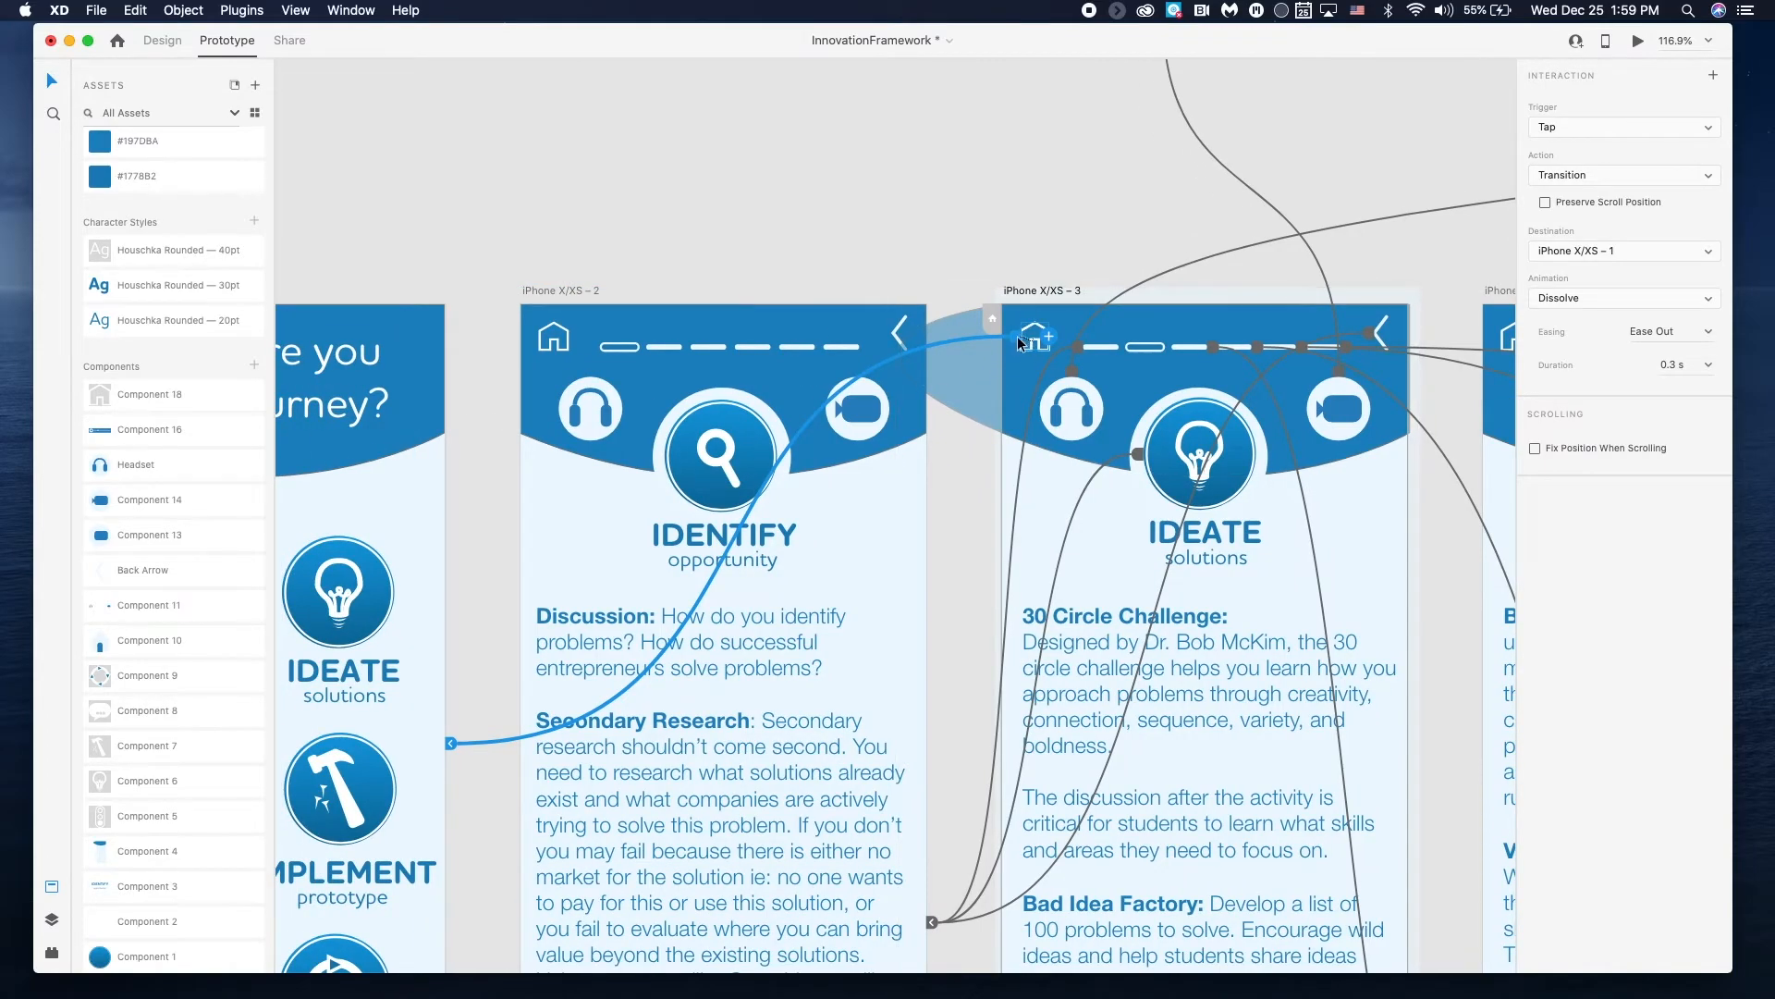
click(1505, 347)
scroll(1506, 347, right, 5)
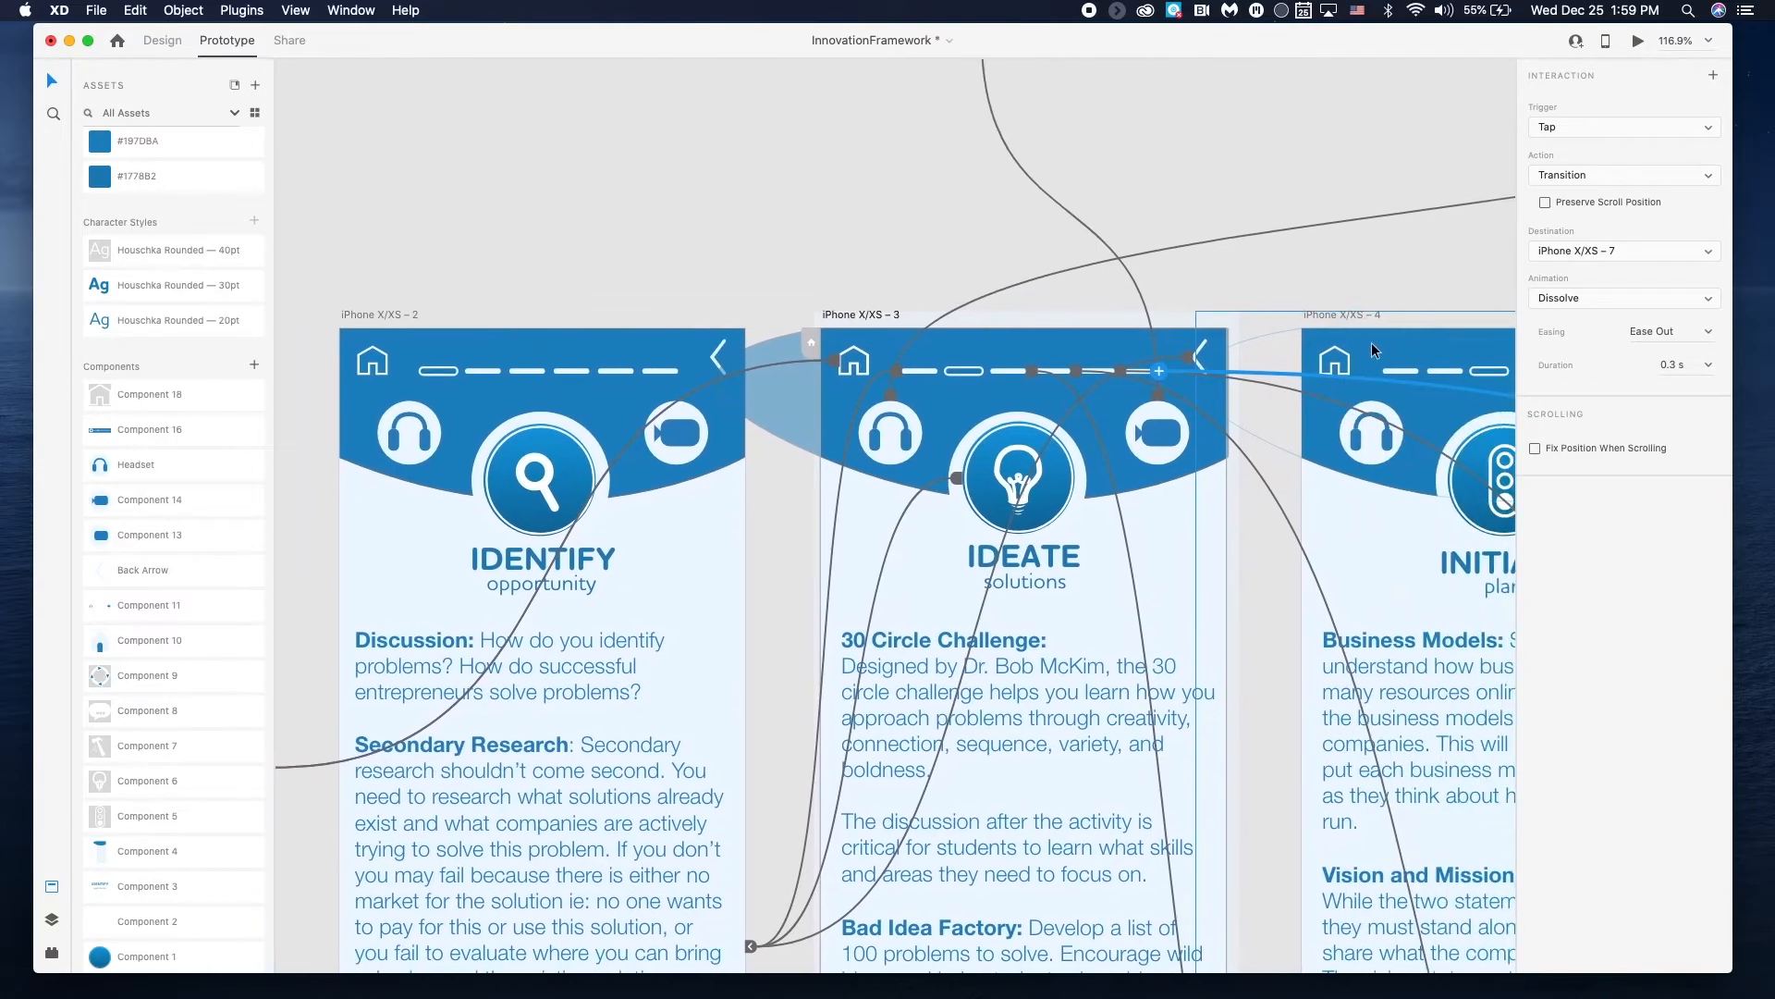
click(1335, 358)
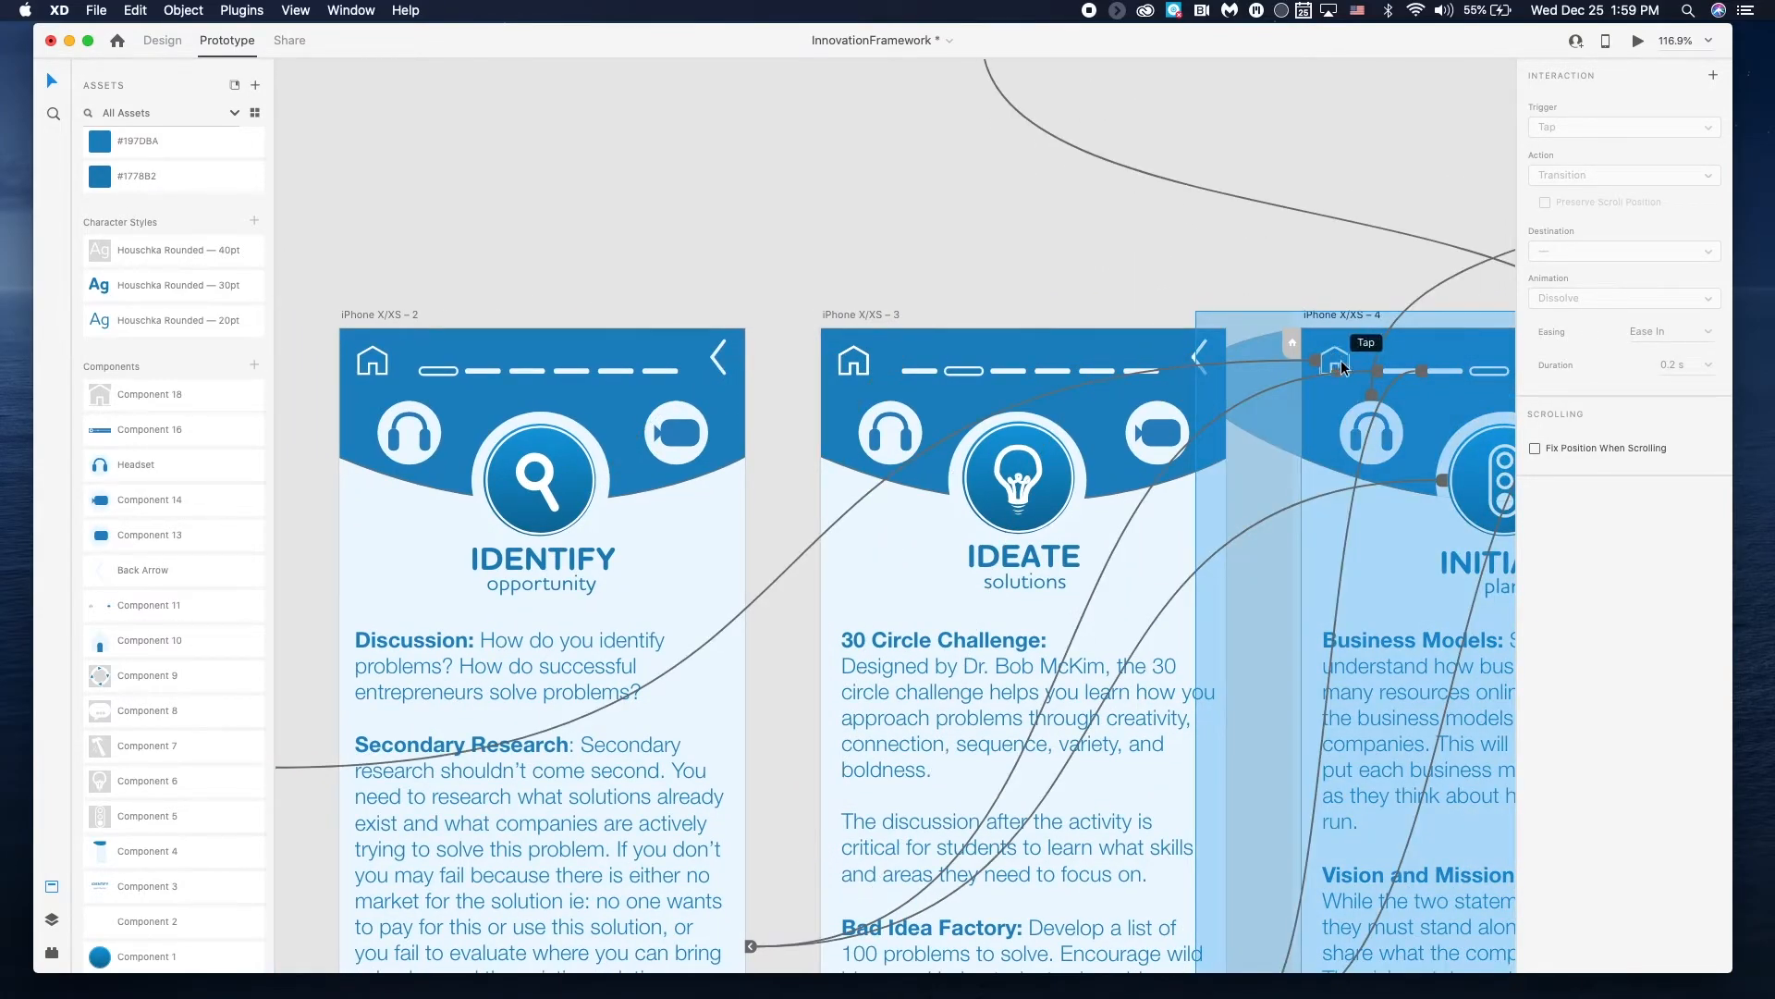
click(1341, 360)
click(923, 282)
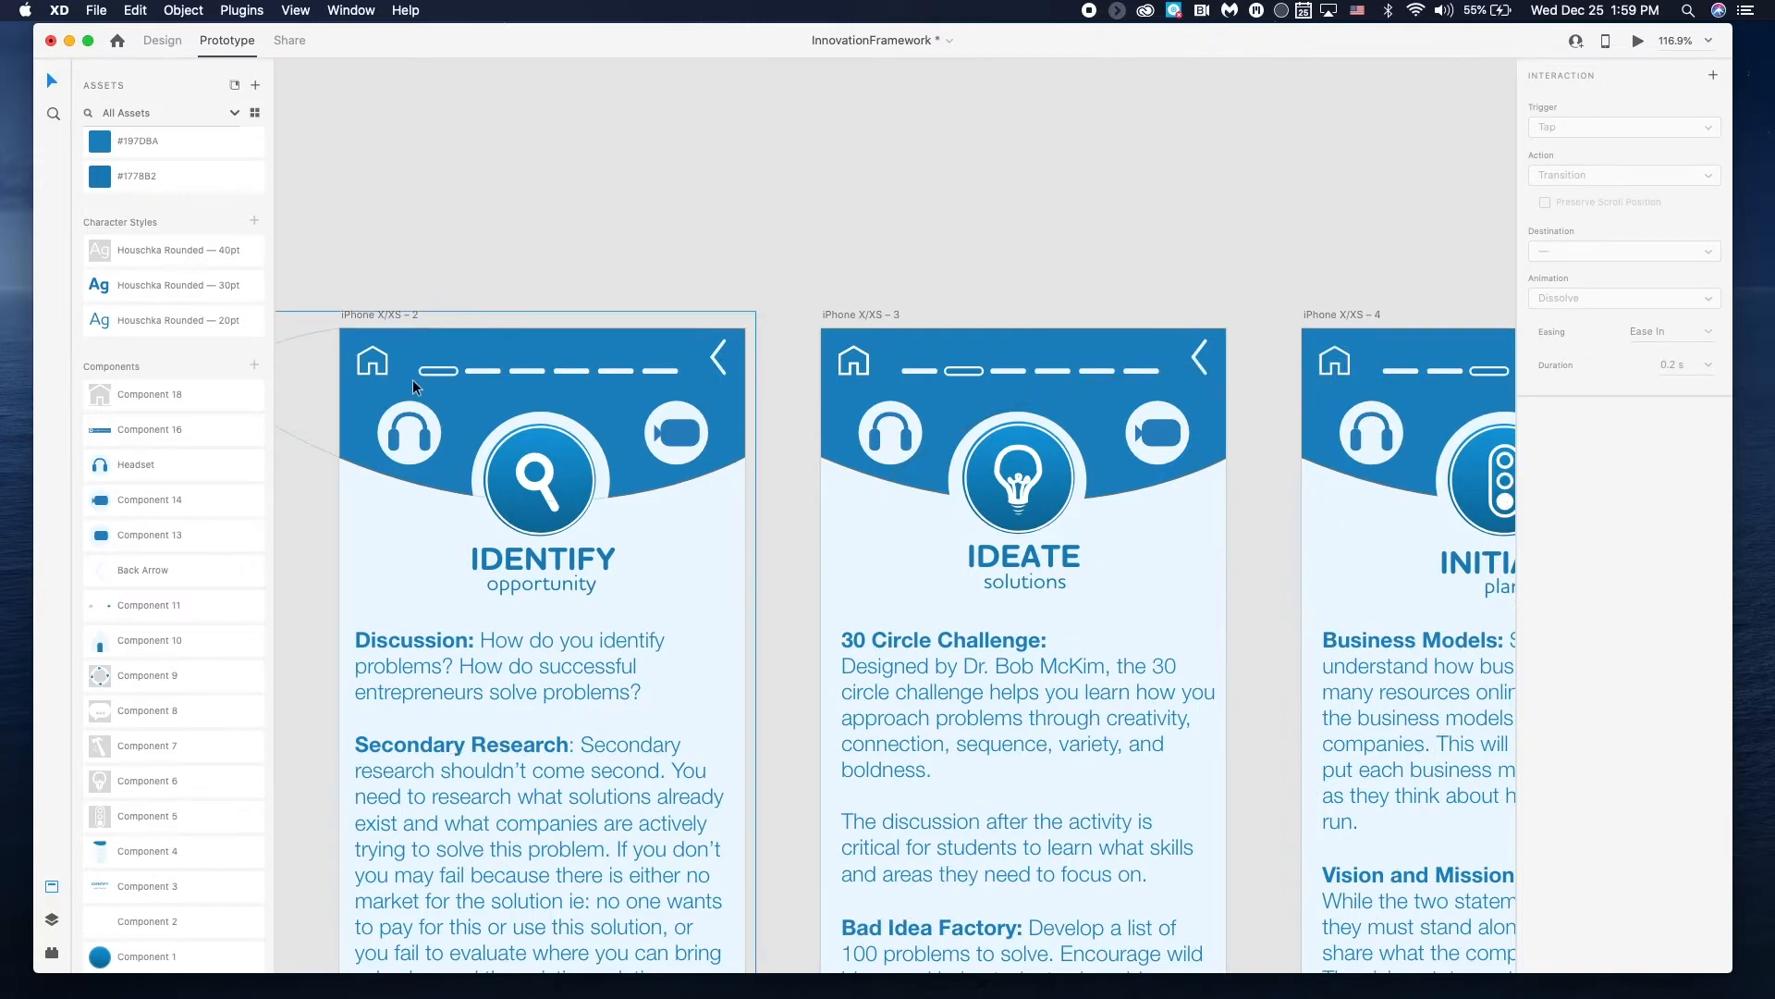
- Remove the links to iPhone X/XS – 1 from the home icons on the iPhone X/XS – 2 and – 3 artboards
click(373, 360)
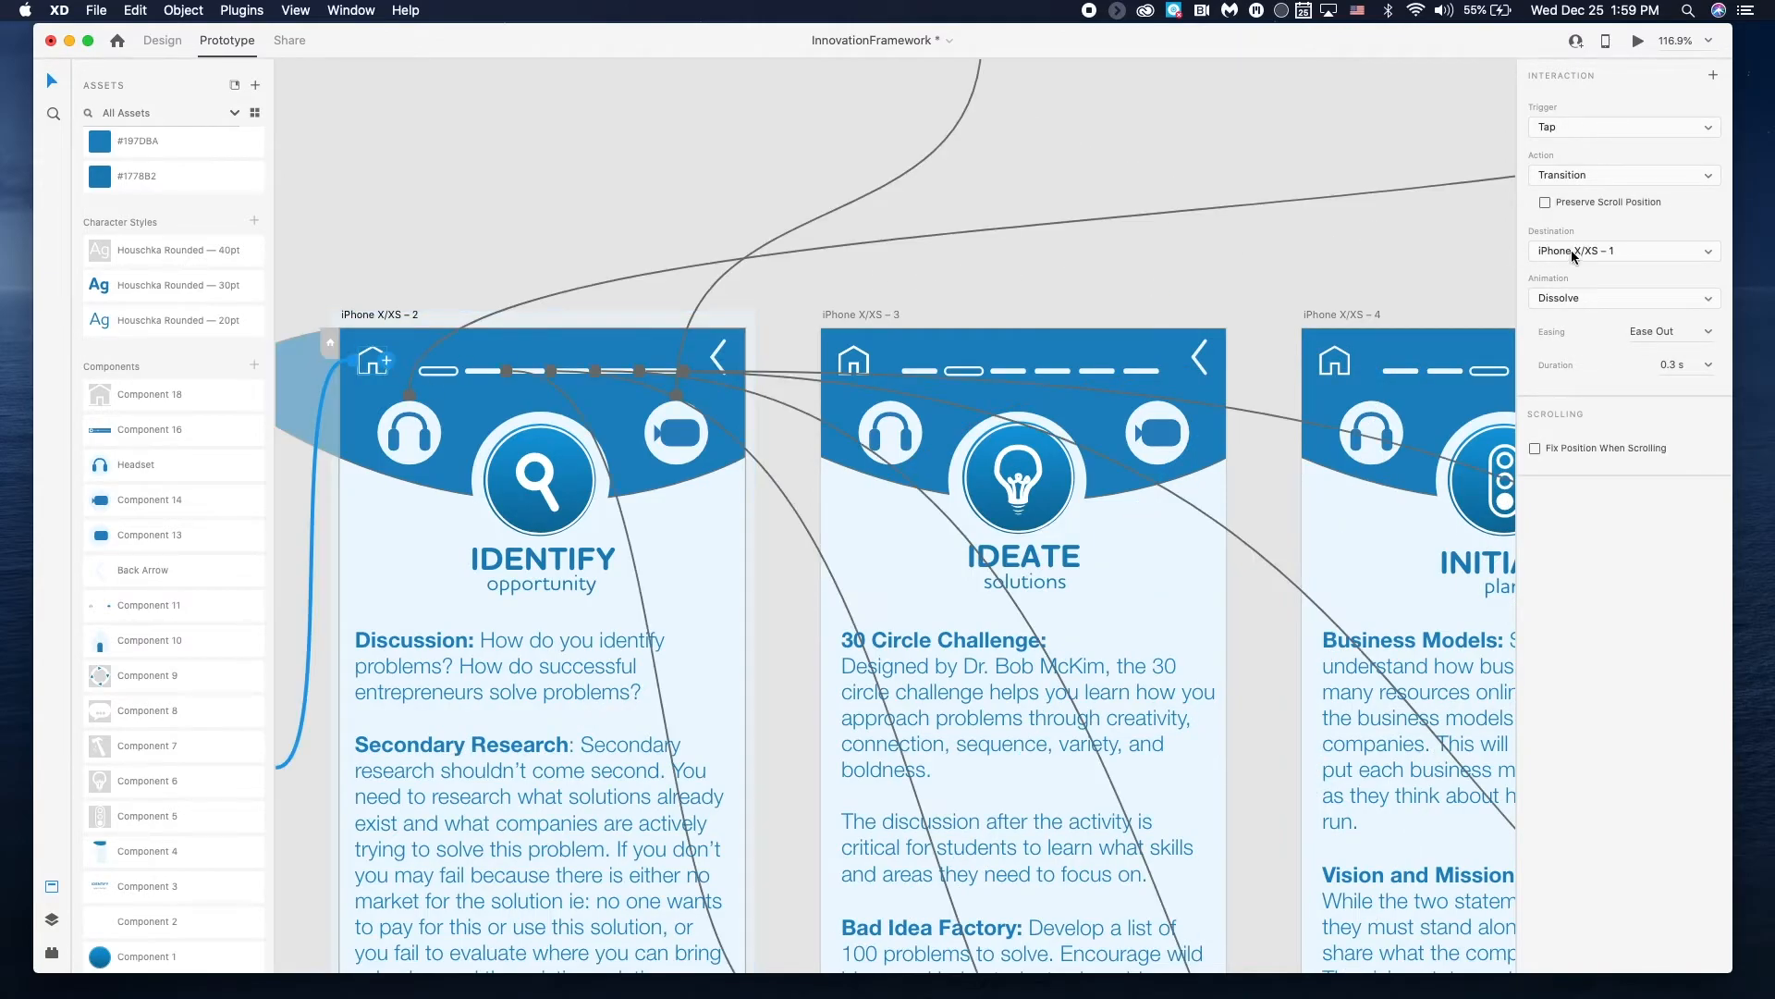
click(1617, 248)
click(1579, 200)
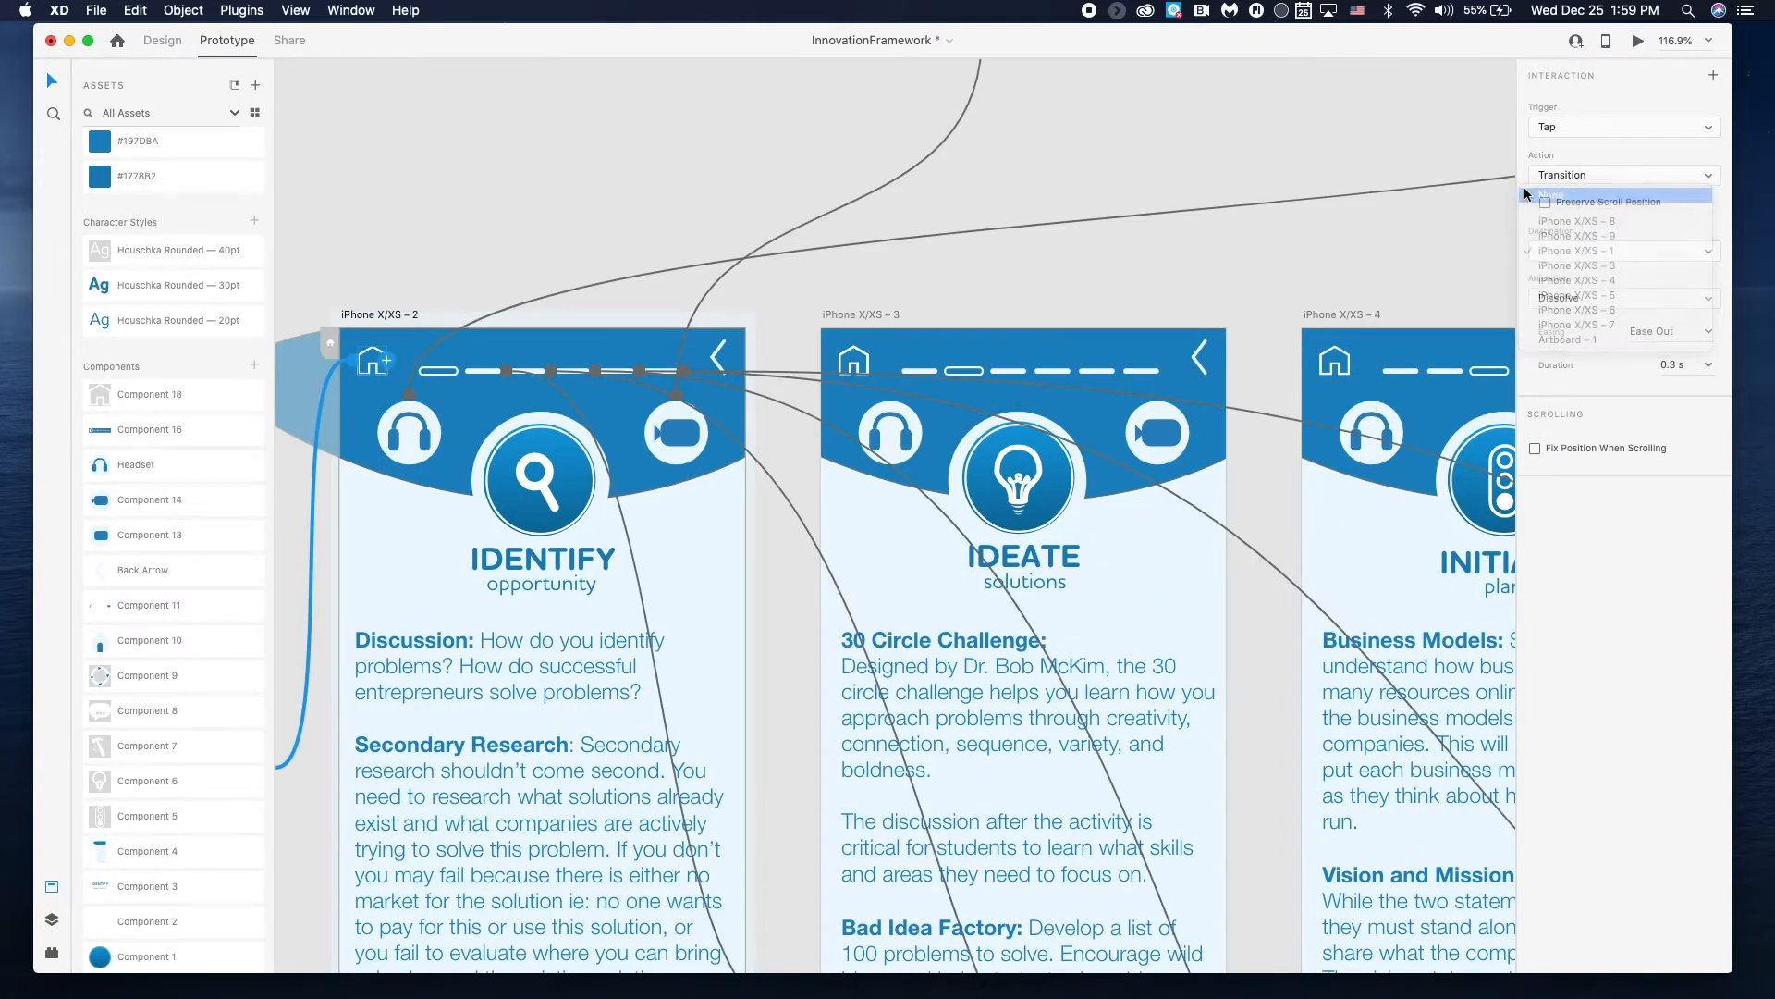
click(463, 219)
click(856, 375)
drag(867, 360, 369, 373)
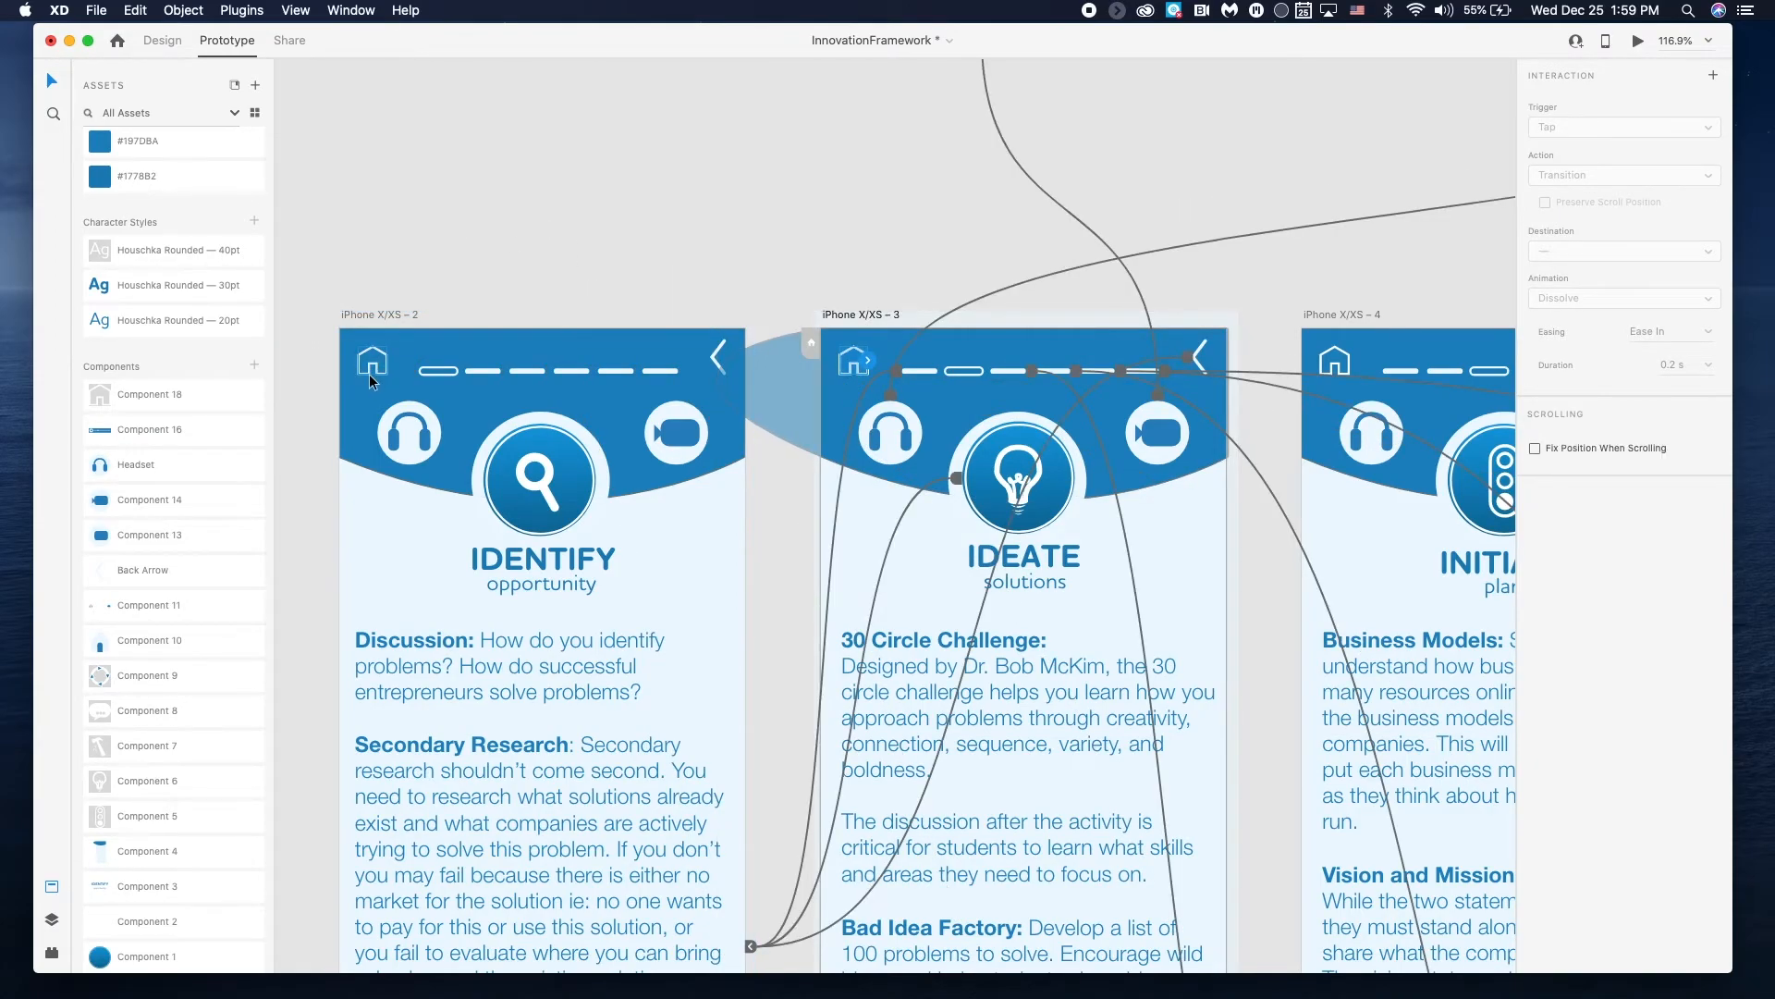
- Link the home icon on iPhone X/XS – 2 to iPhone X/XS – 1 with a tap transition, and check the iPhone X/XS – 3 home icon
click(369, 375)
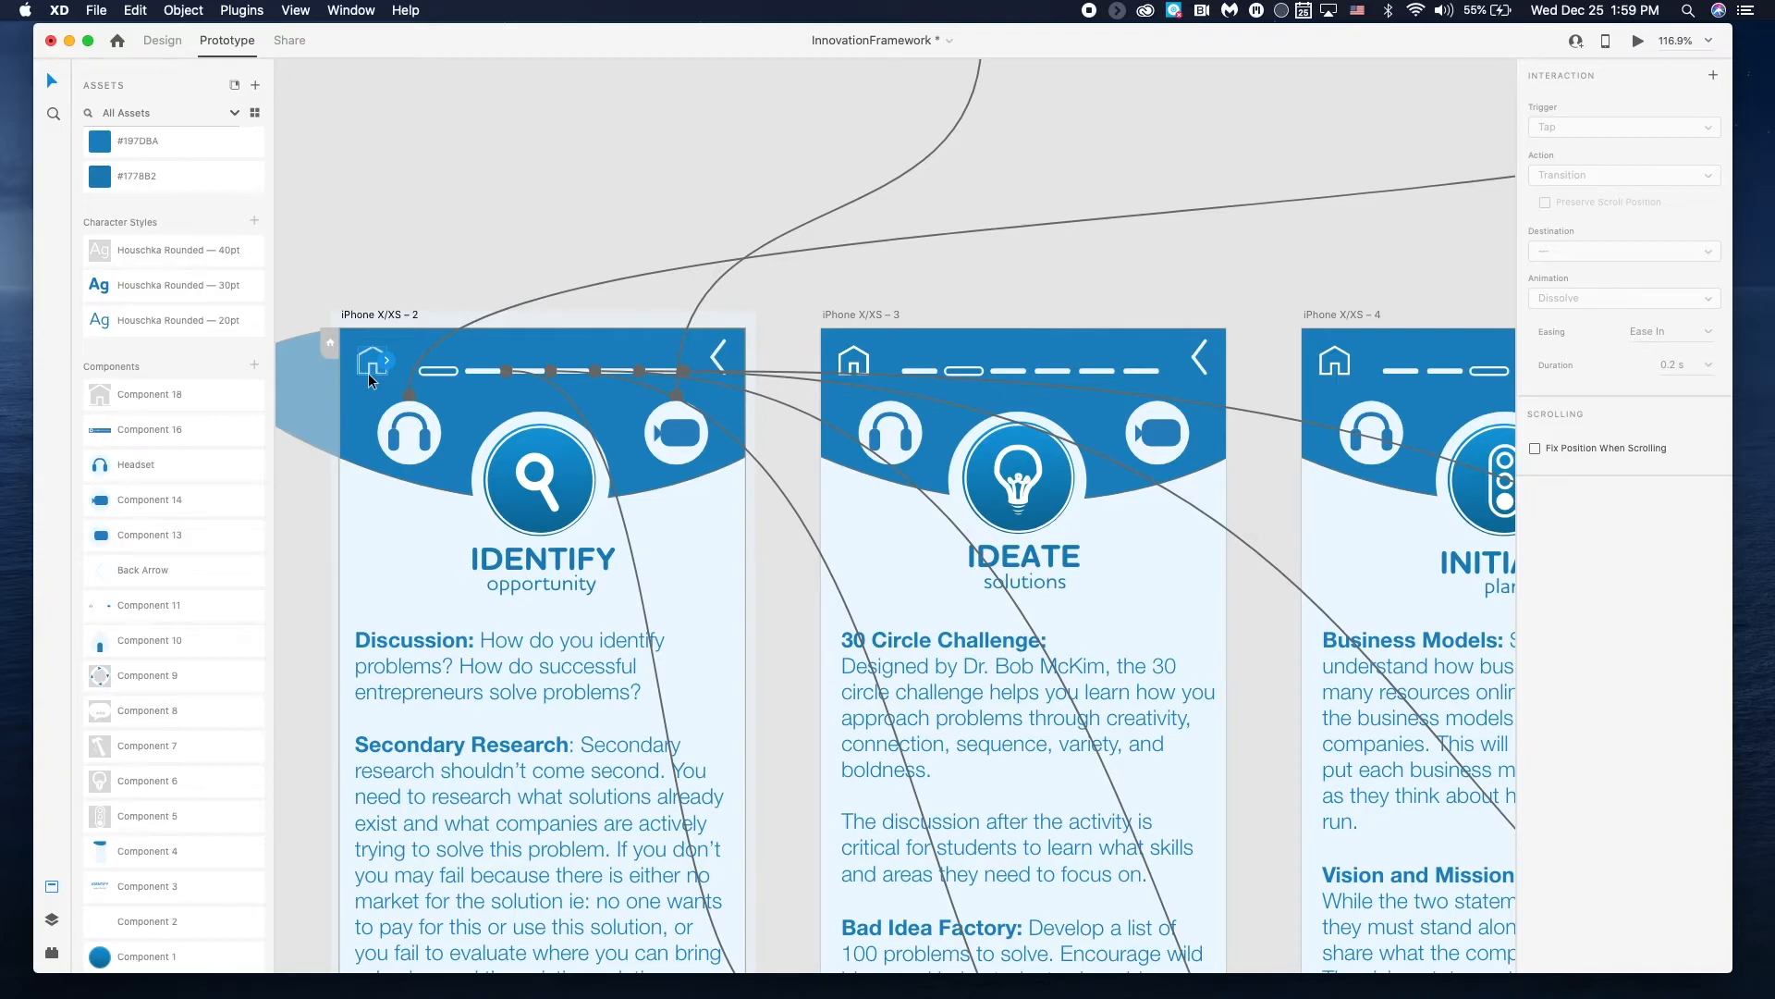
click(390, 358)
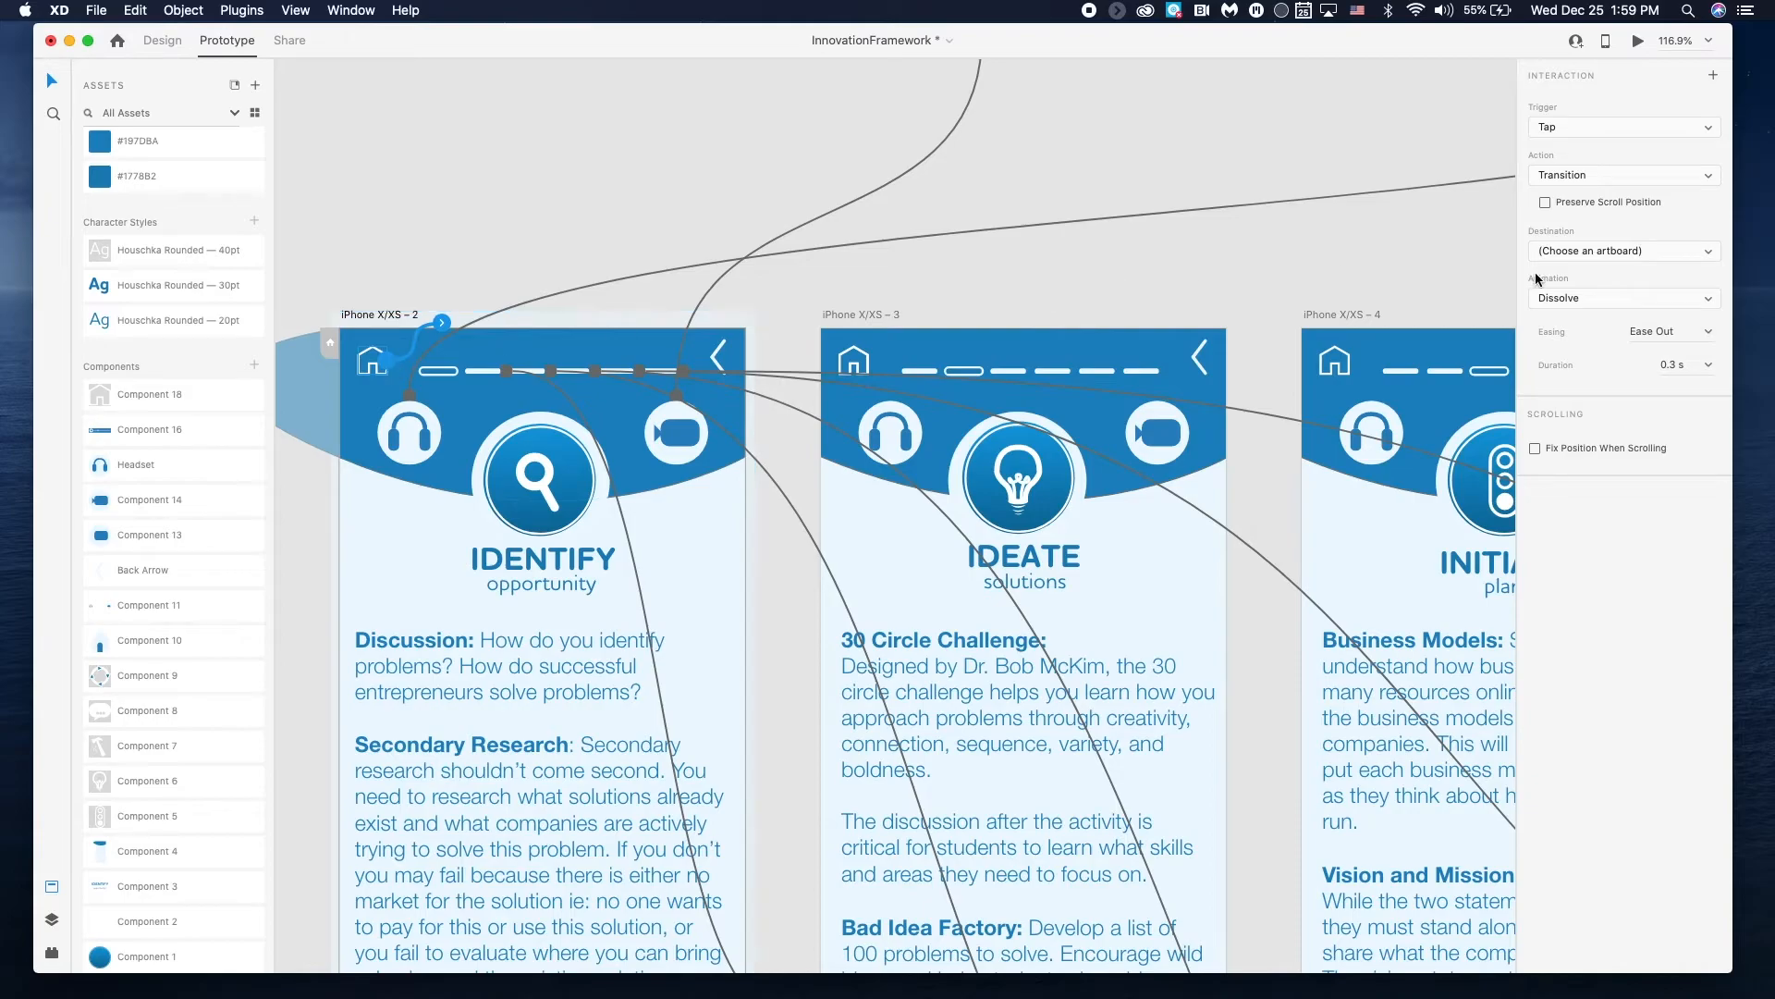
click(1628, 253)
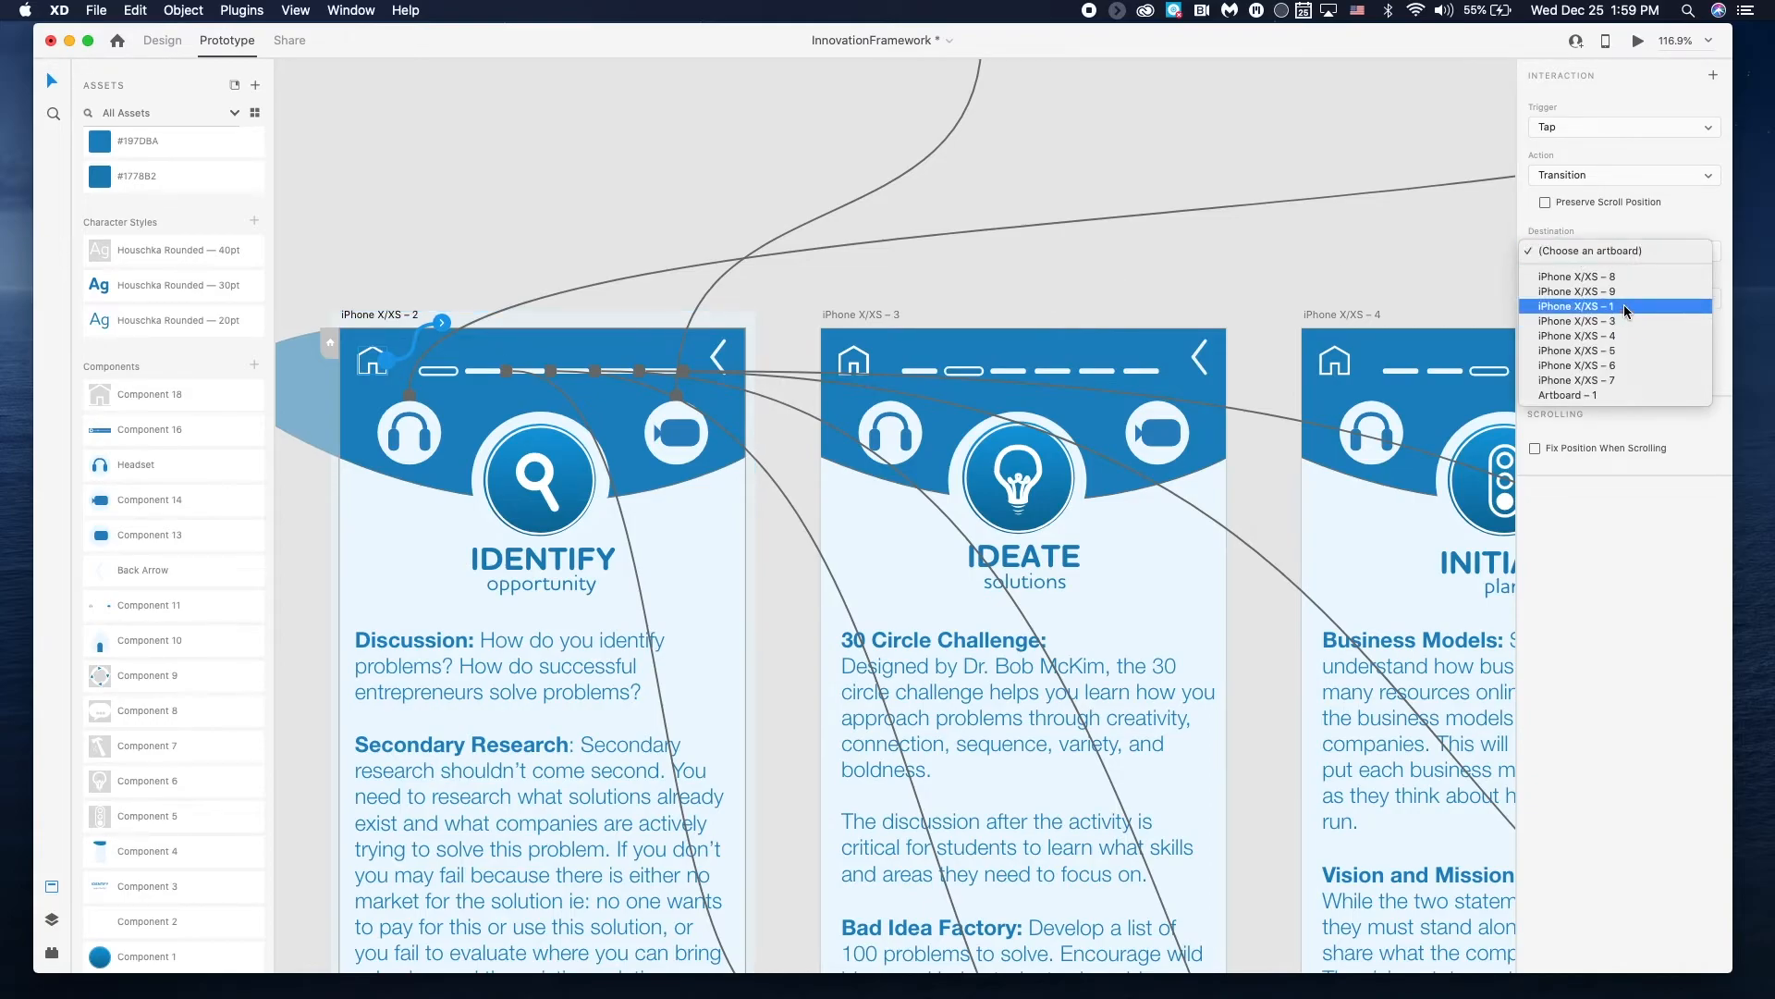
click(1583, 303)
click(866, 359)
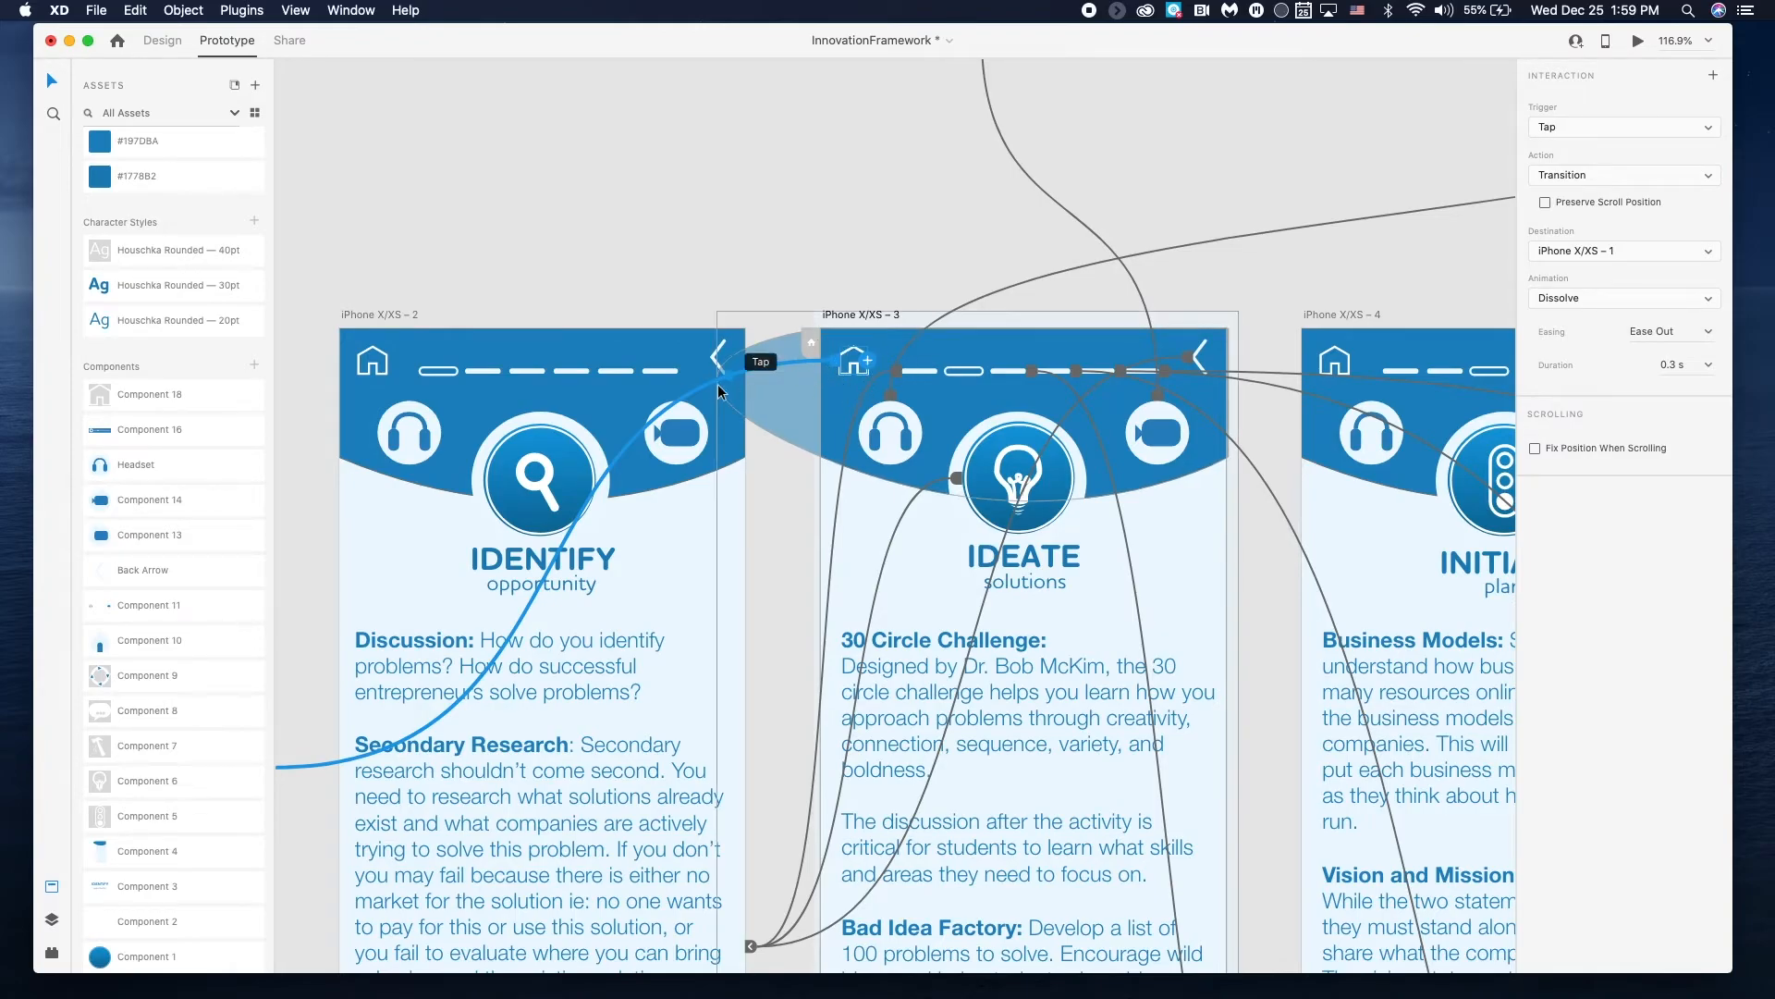
click(405, 231)
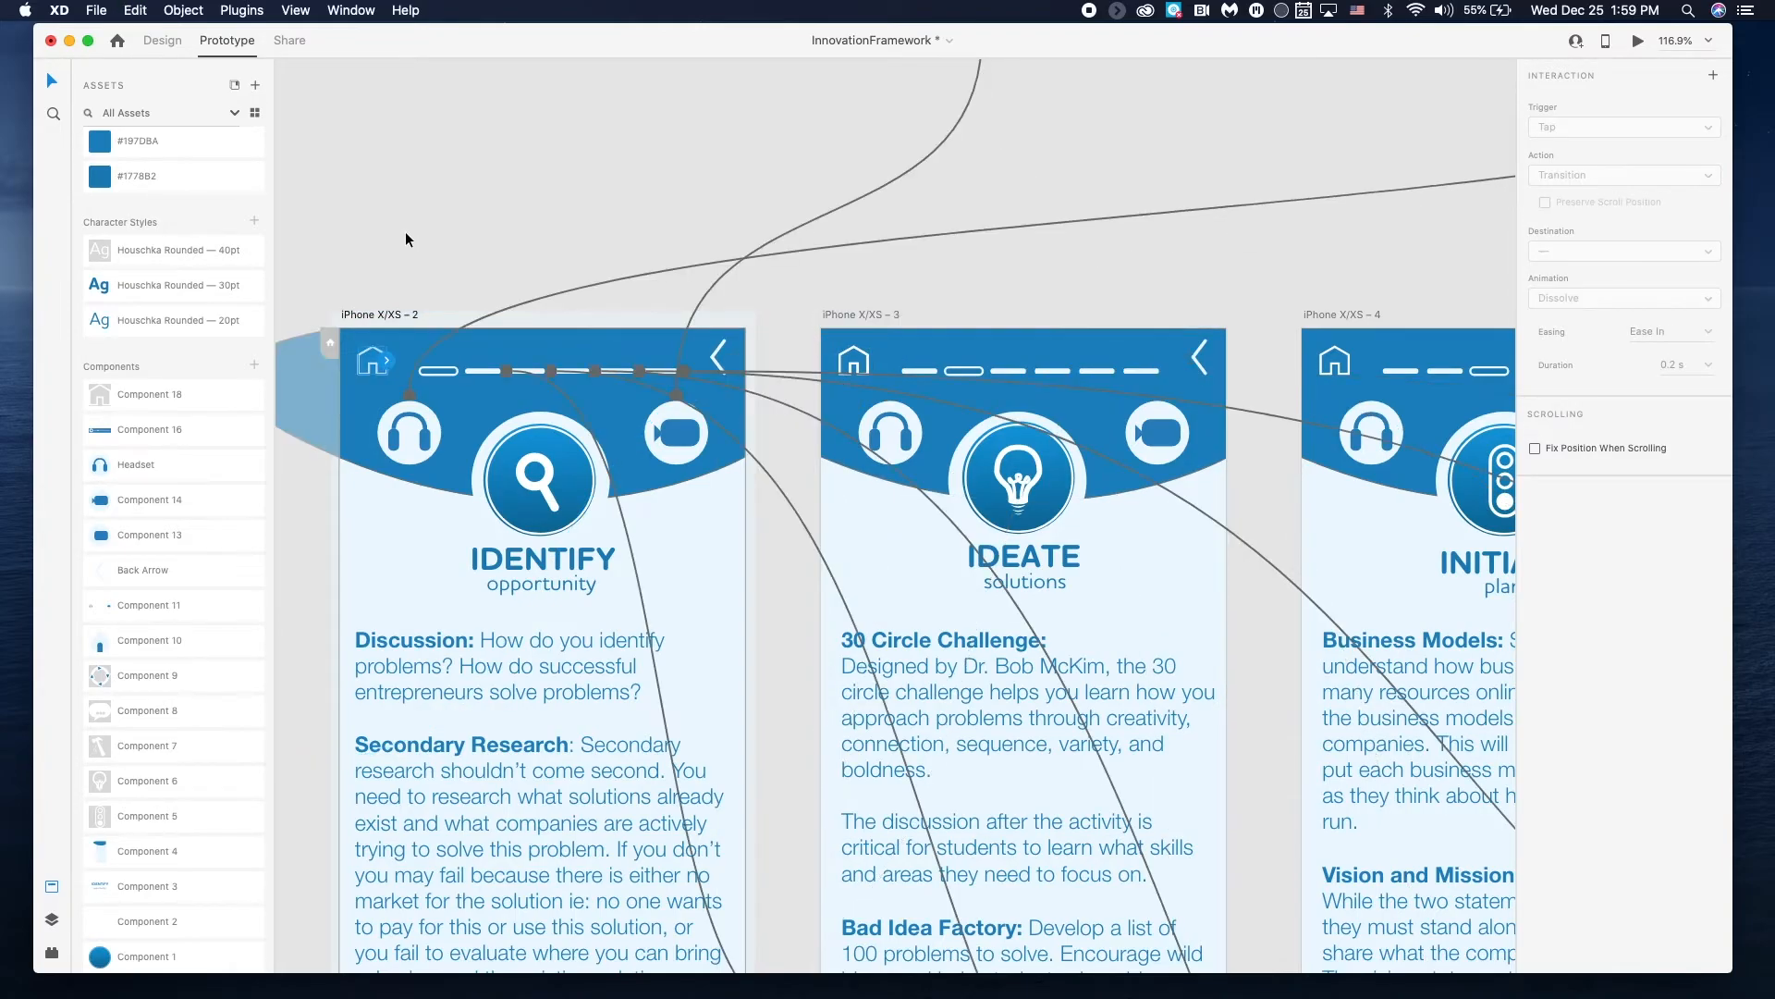
- Link the home icon on iPhone X/XS – 3 to iPhone X/XS – 1 with a tap transition, and check the other artboards' home icons
click(856, 372)
click(871, 365)
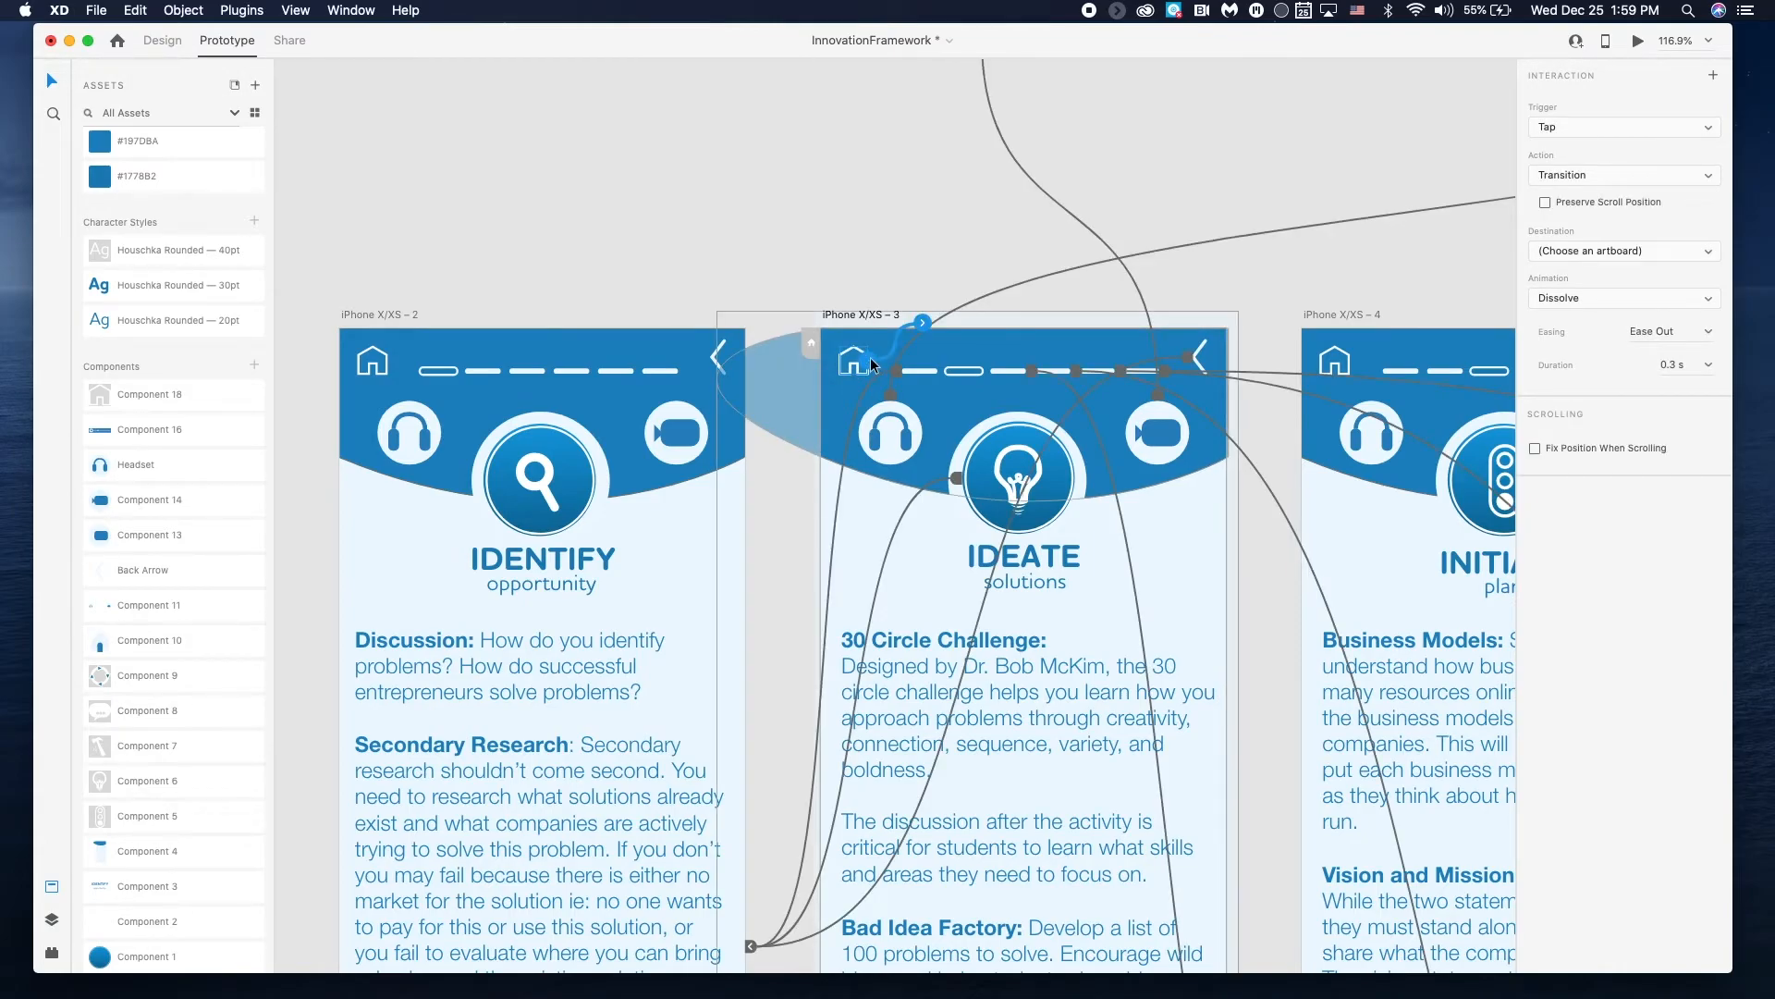
click(1620, 255)
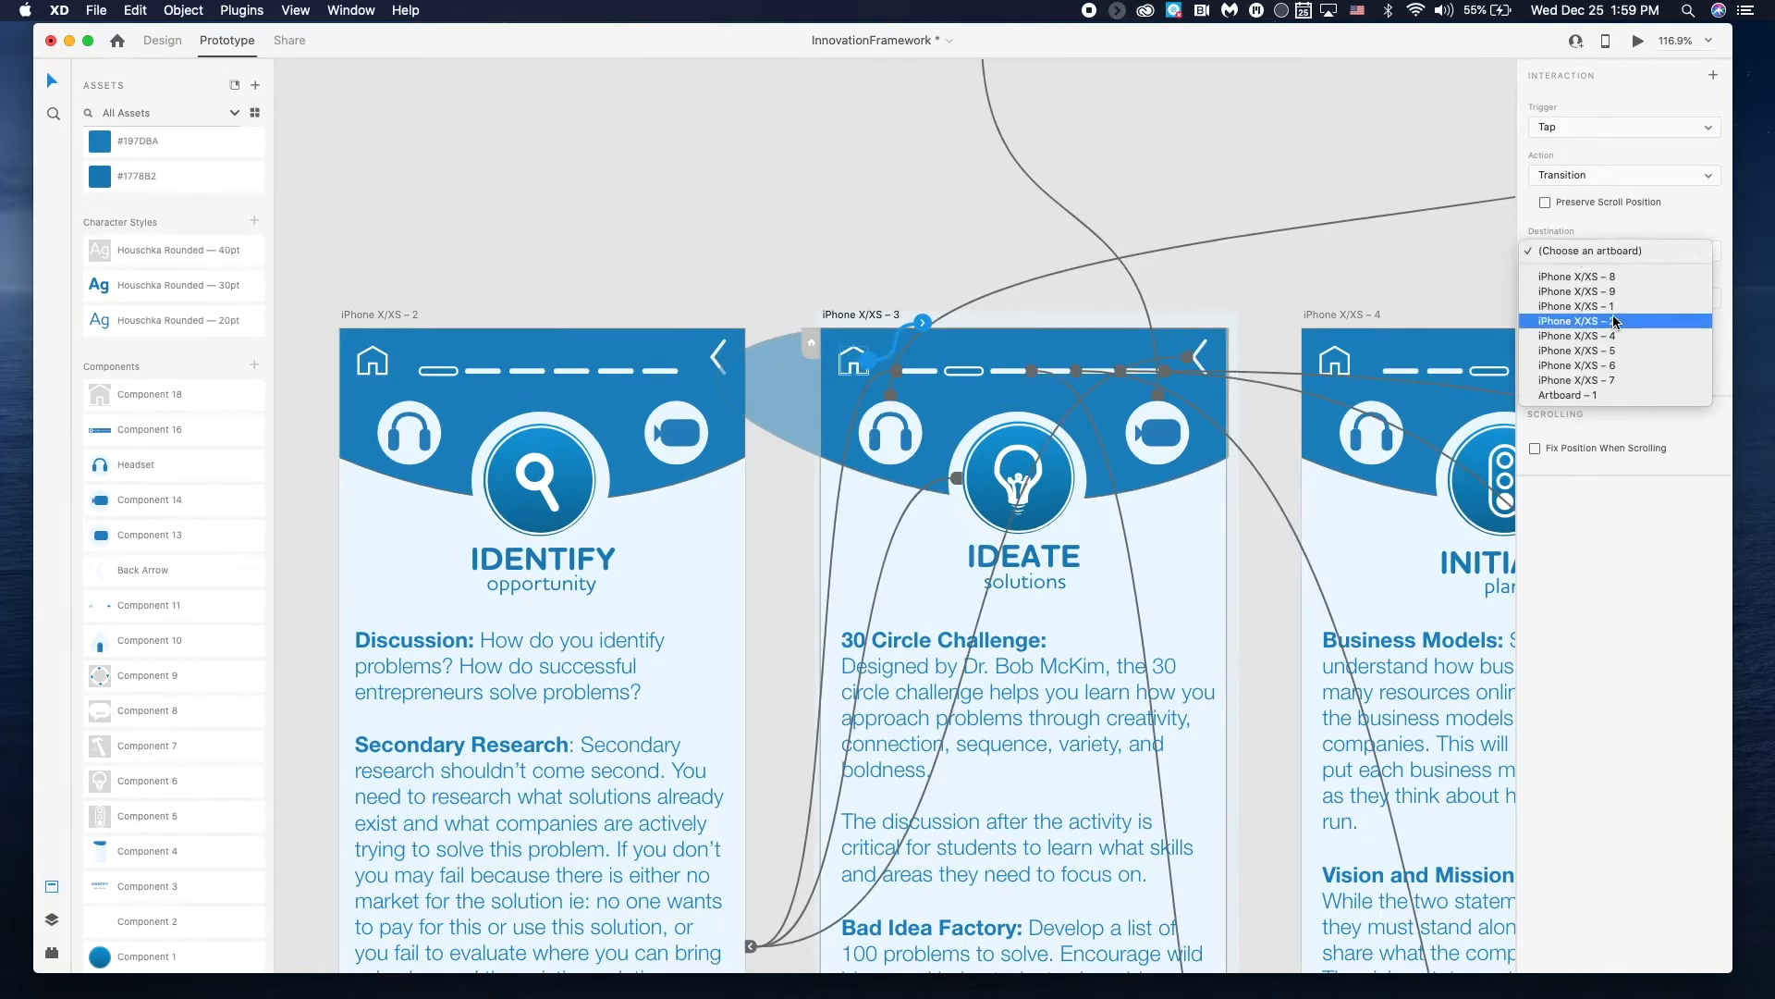
click(1576, 306)
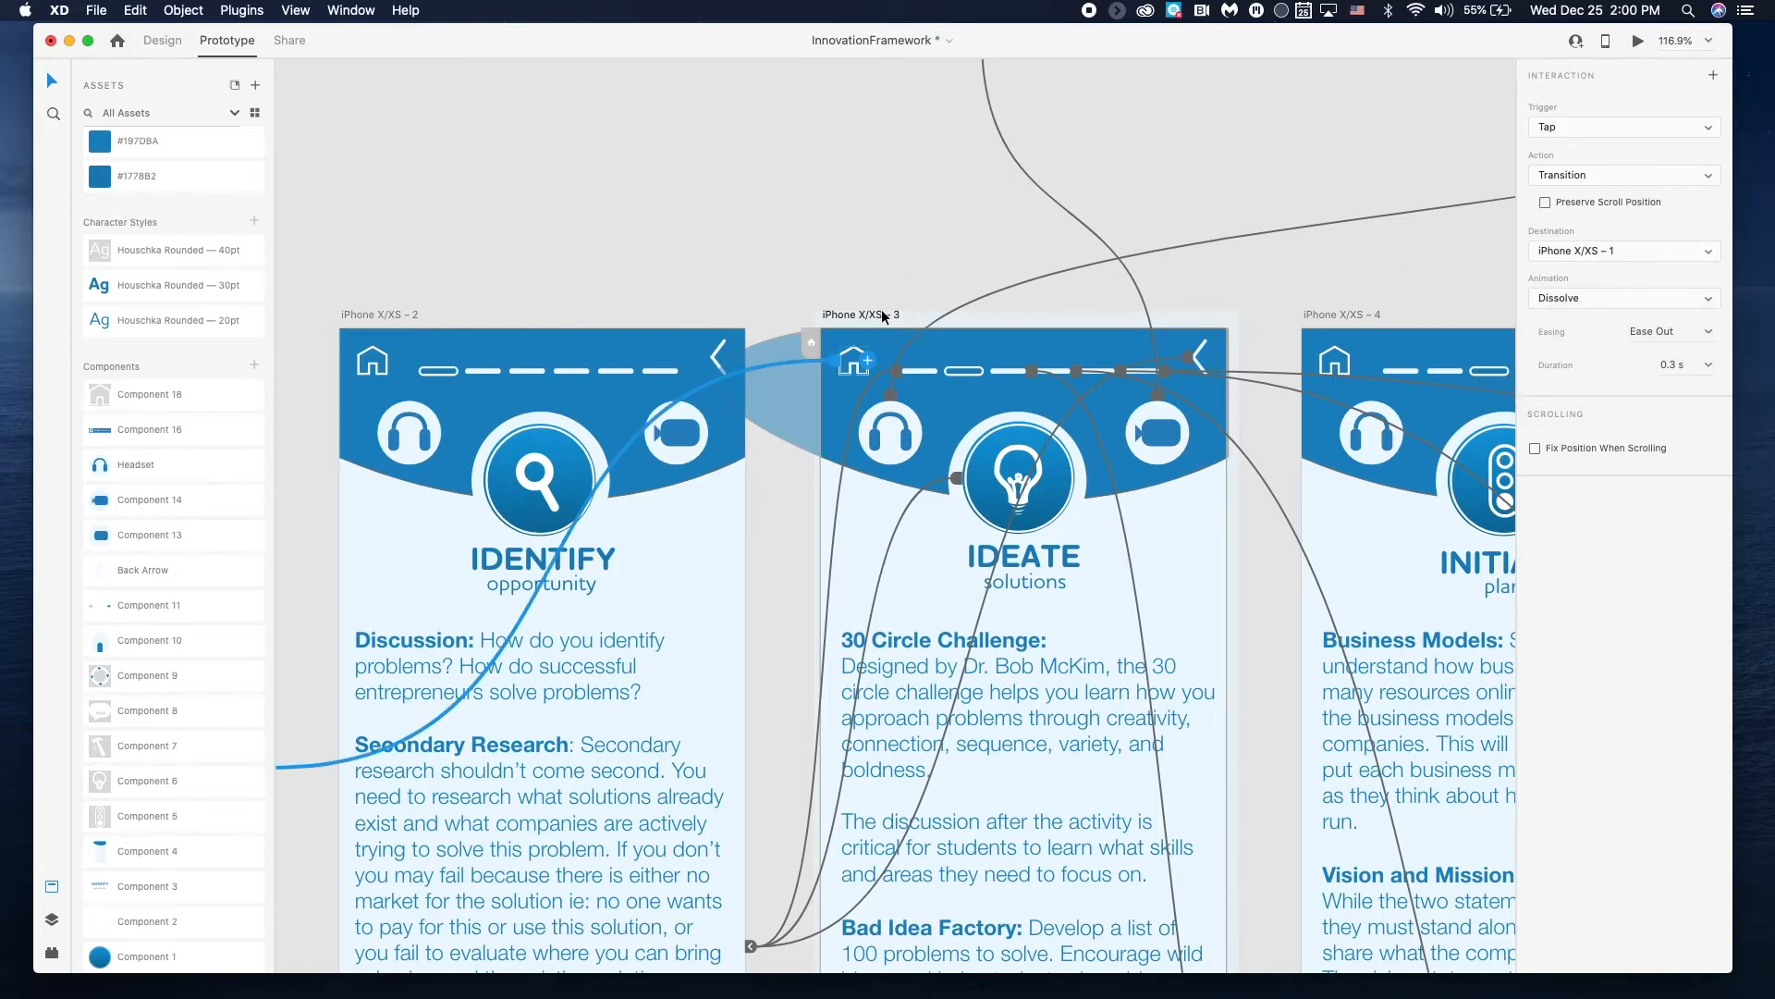
click(375, 363)
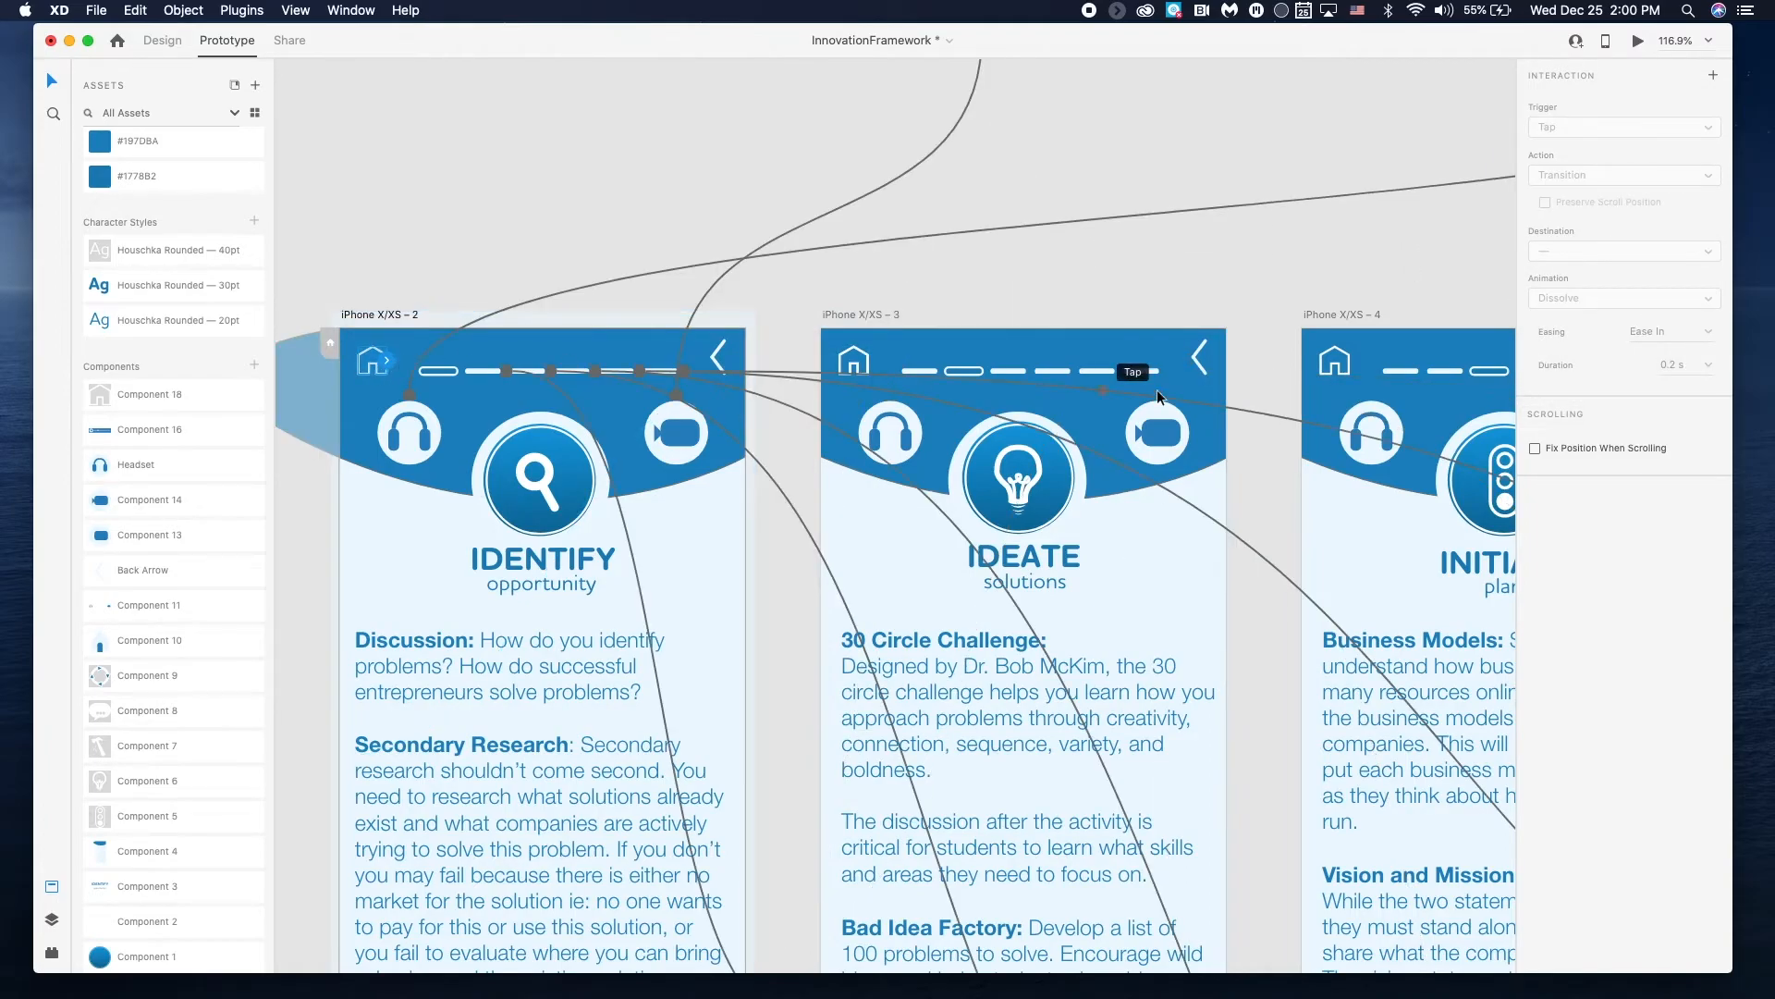
click(1332, 363)
click(853, 361)
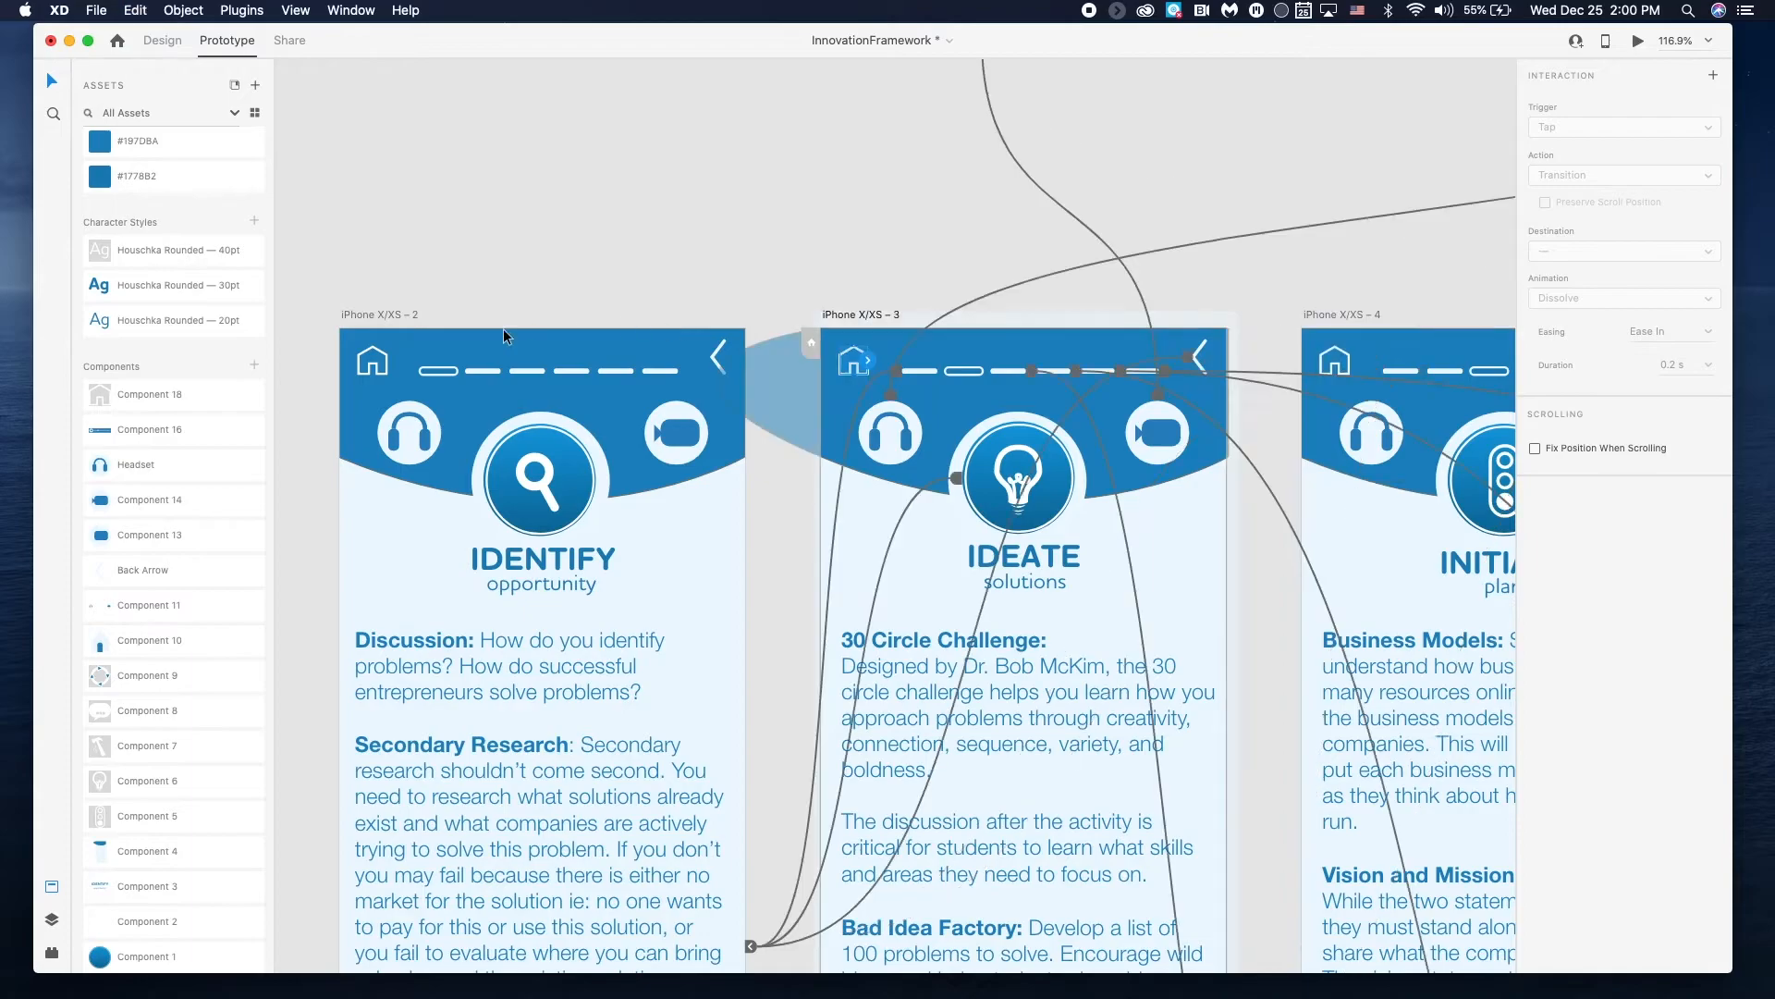
- Set iPhone X/XS – 1 as the tap transition destination of the iPhone X/XS – 2 home icon, and check the icons on – 3 and – 4
click(379, 370)
click(390, 361)
click(1587, 249)
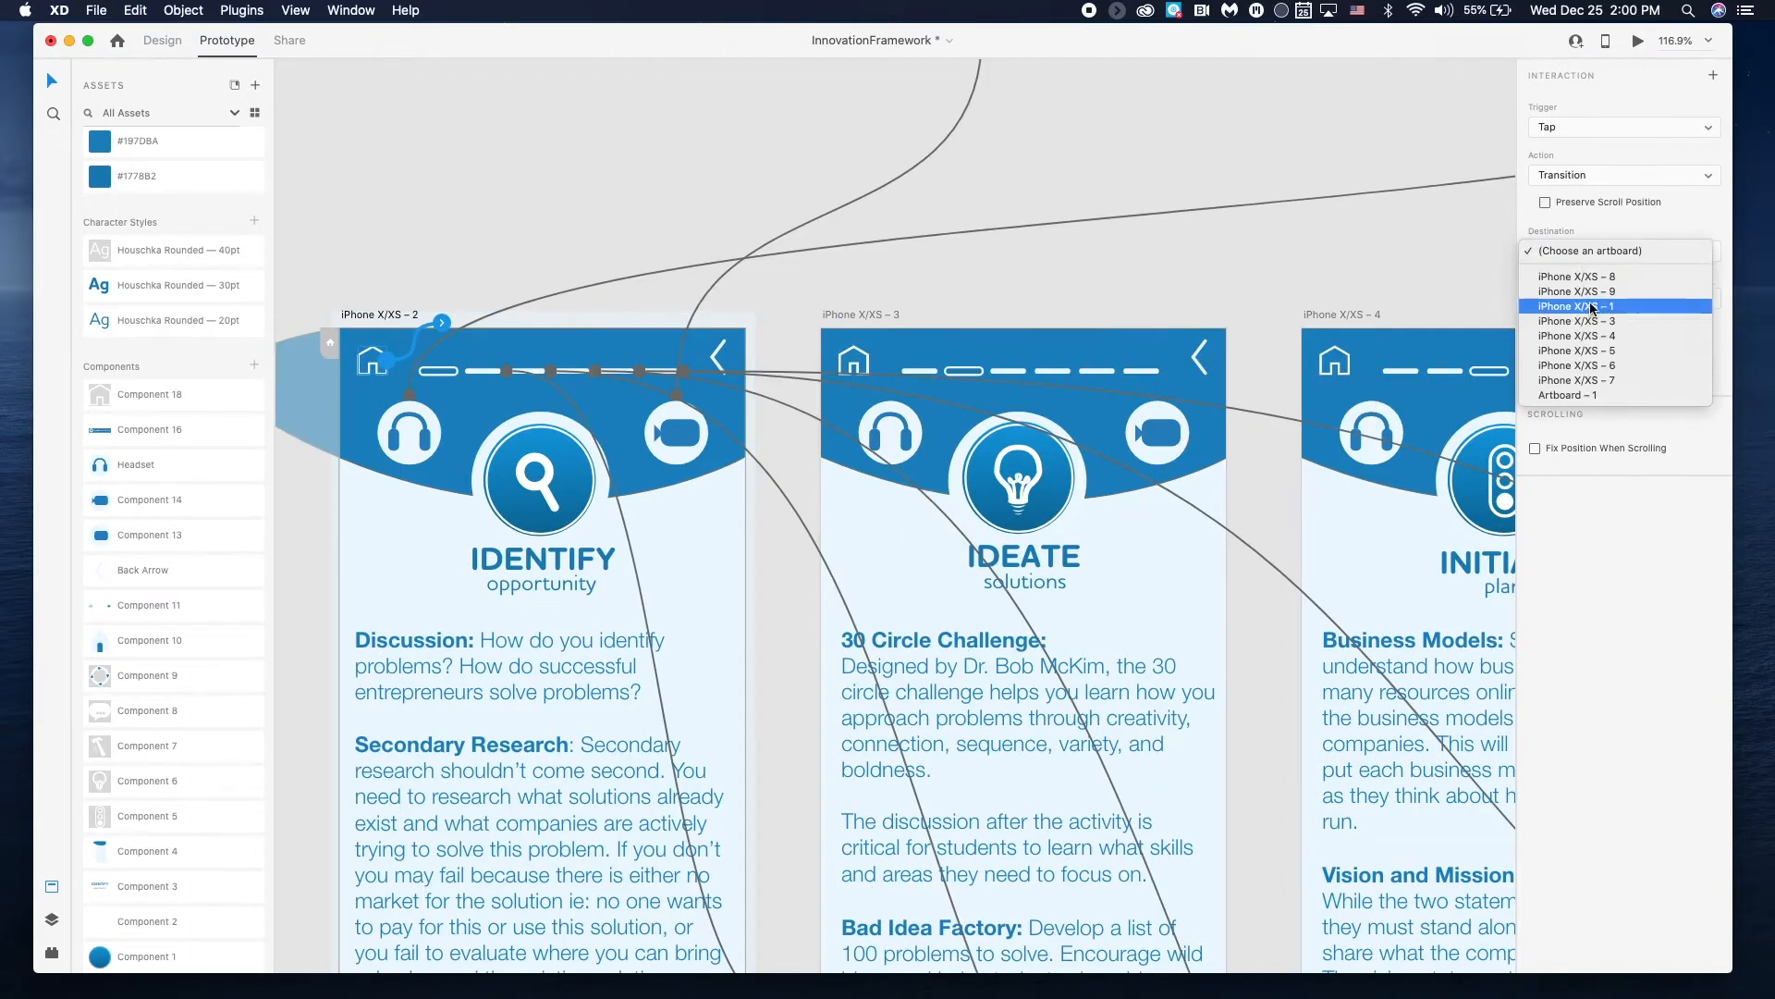
click(1616, 307)
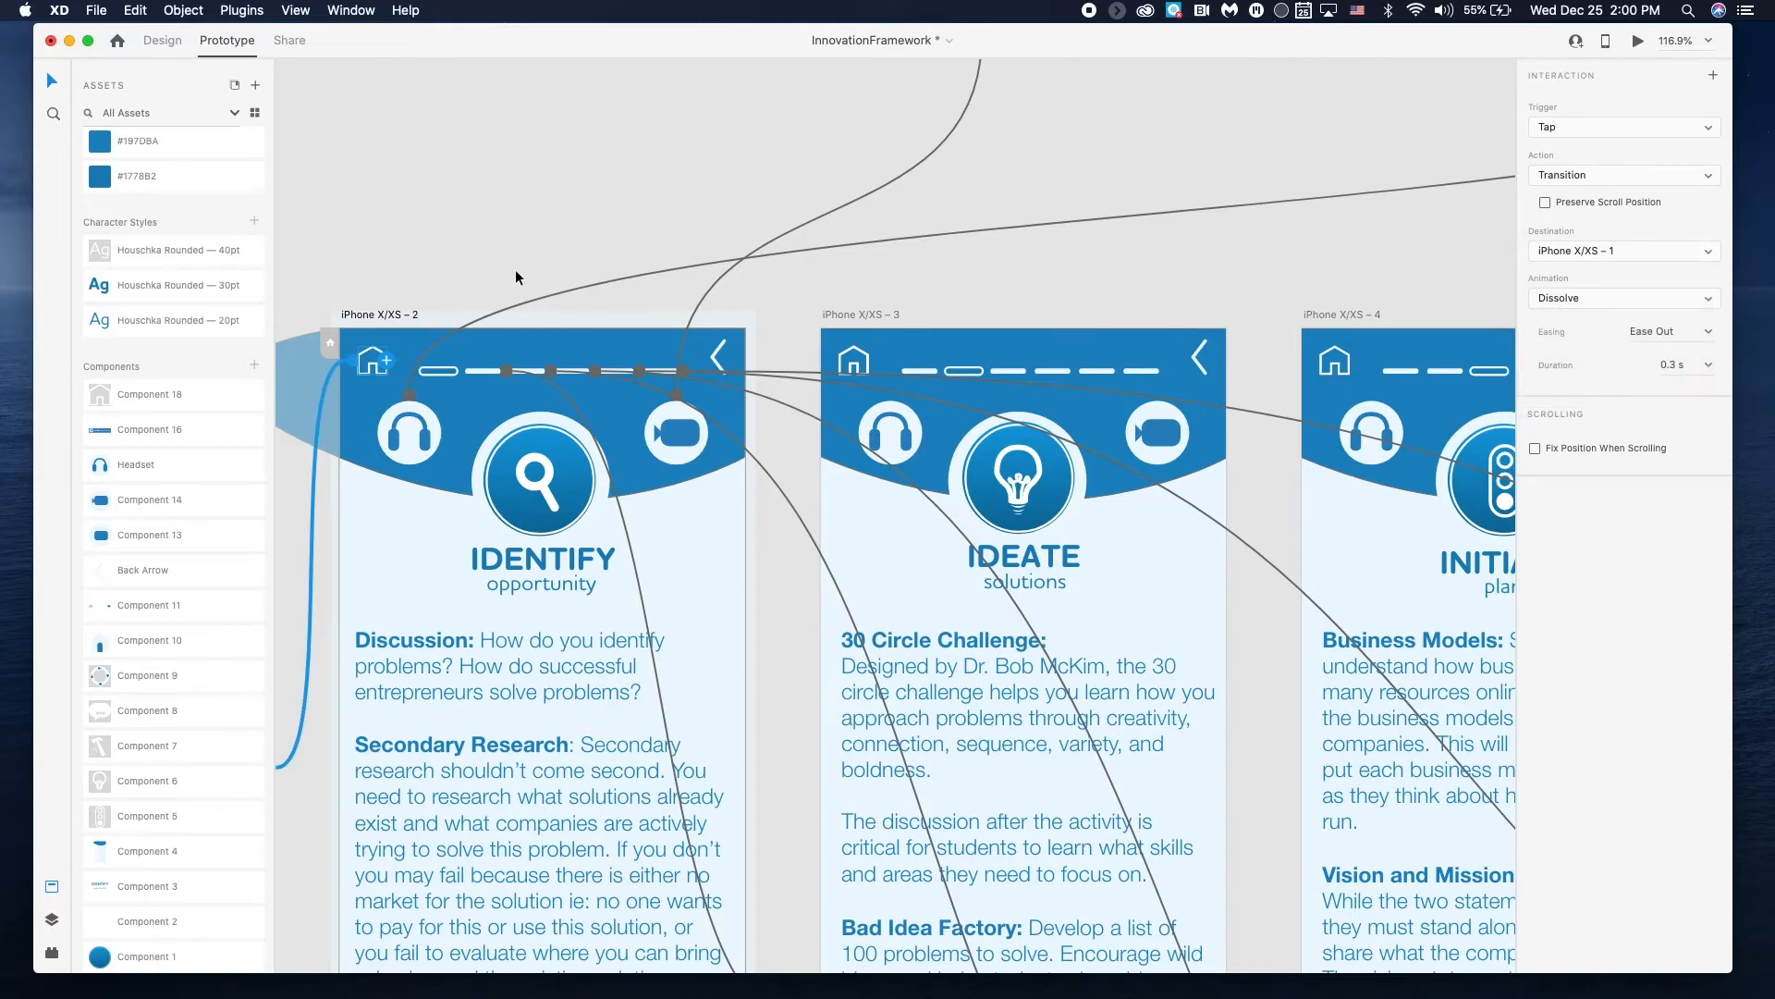
click(867, 364)
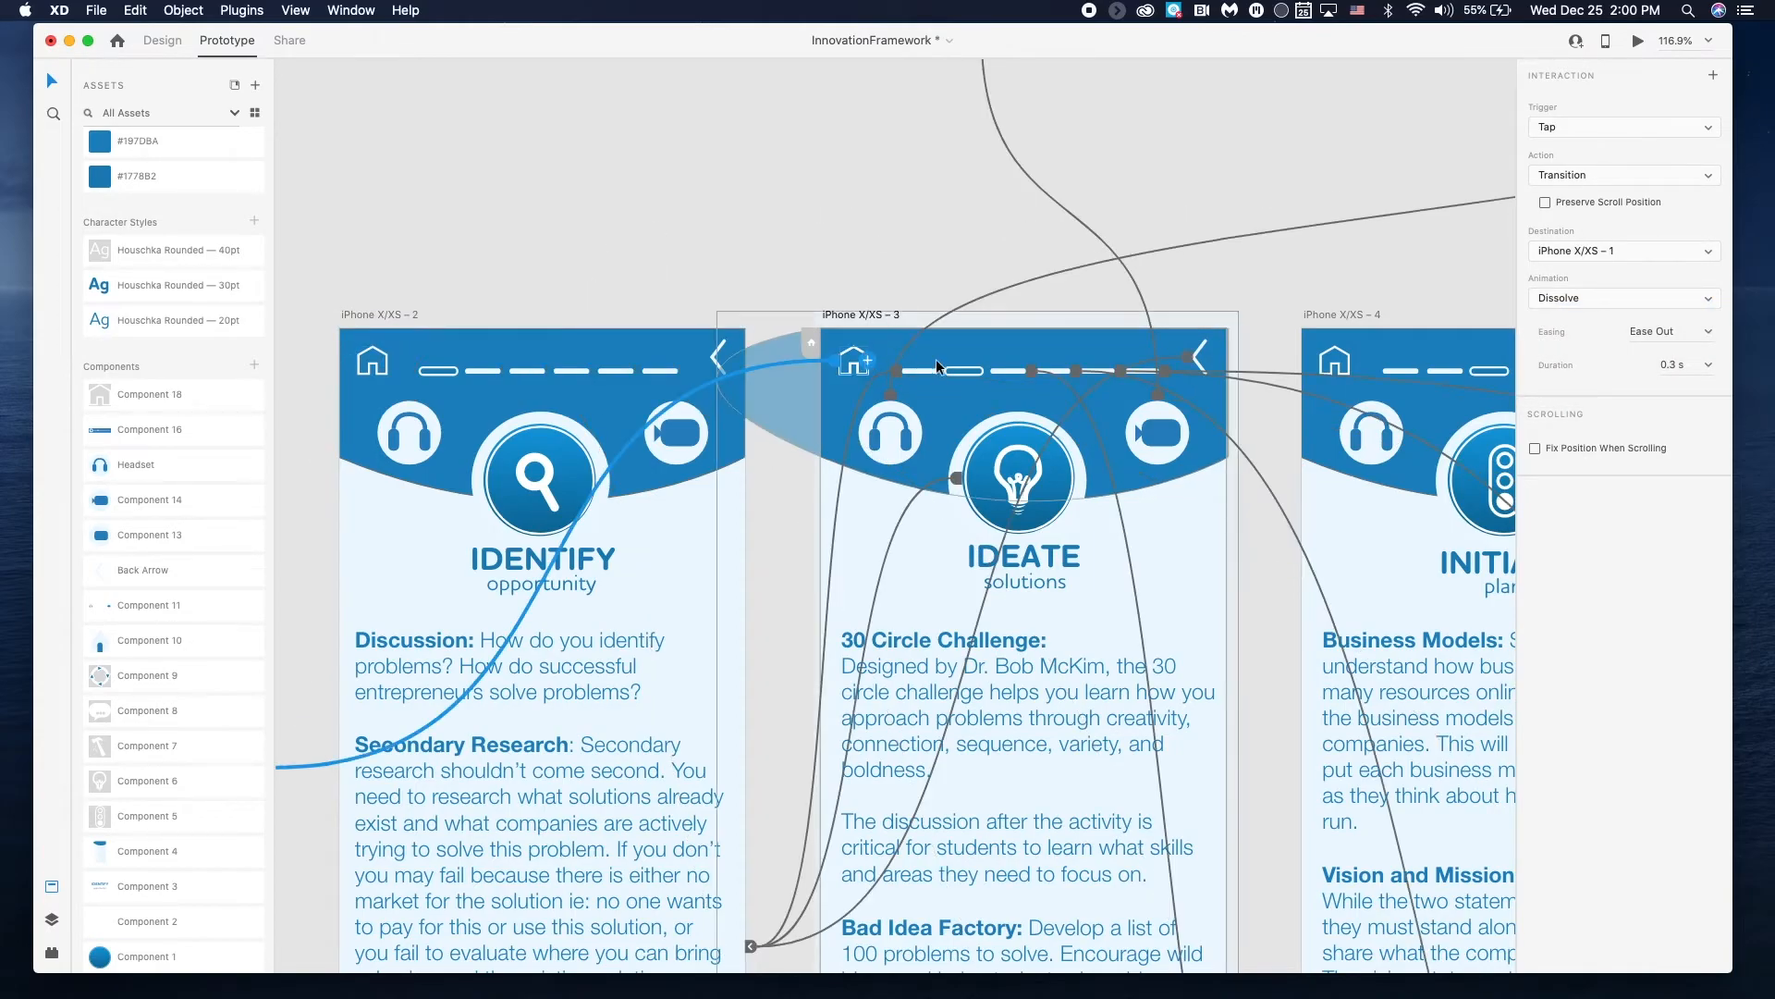
click(1329, 362)
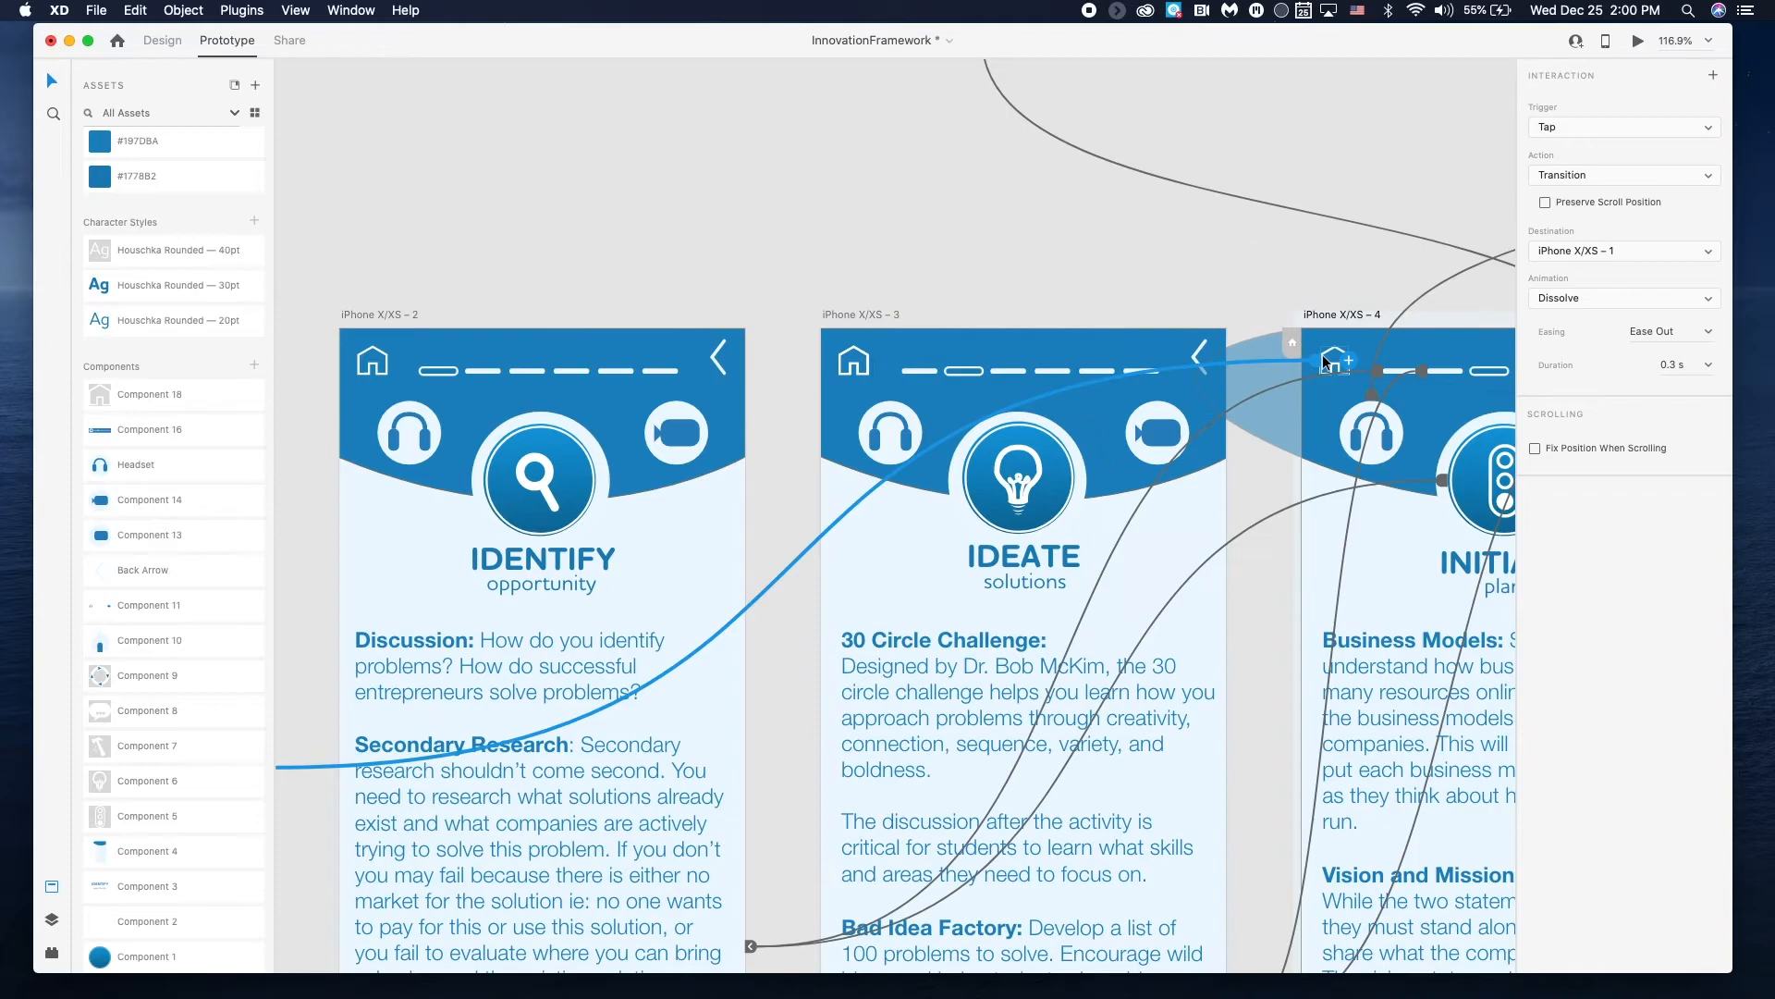
- Examine the IDENTIFY, IDEATE and INITIATE badges on the iPhone X/XS – 2, – 3 and – 4 artboards and their links
click(1017, 496)
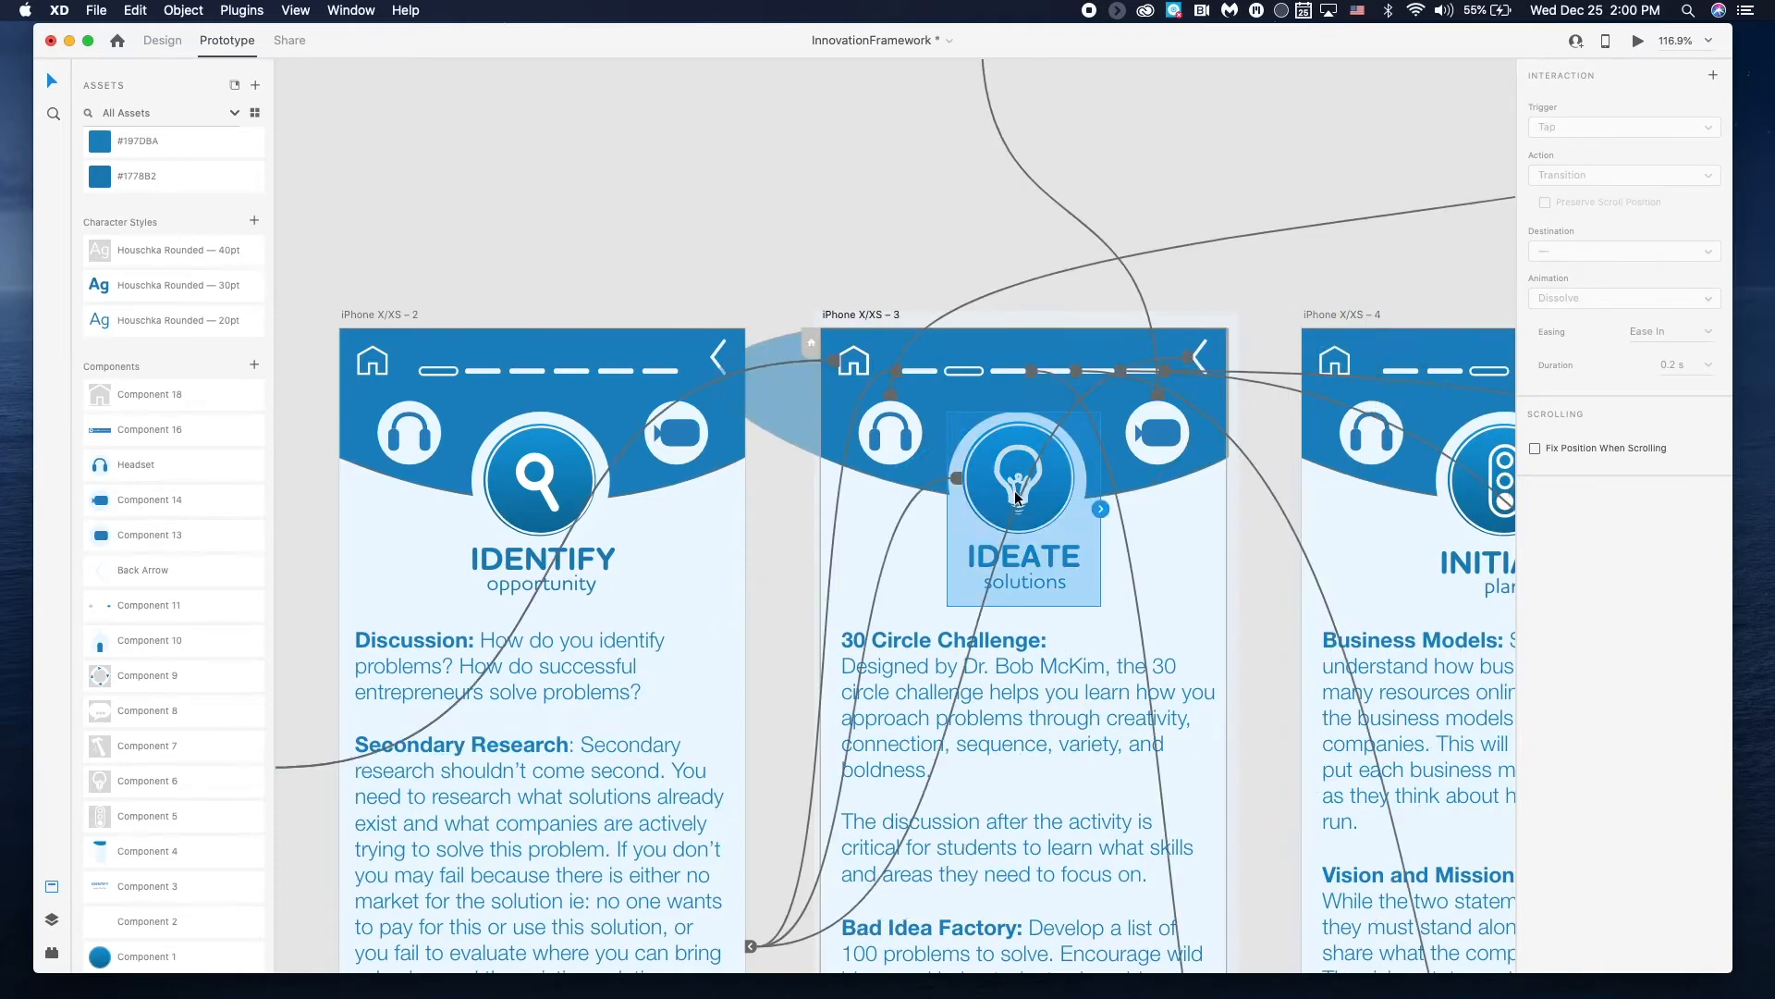
scroll(1017, 496, down, 3)
scroll(1017, 497, right, 3)
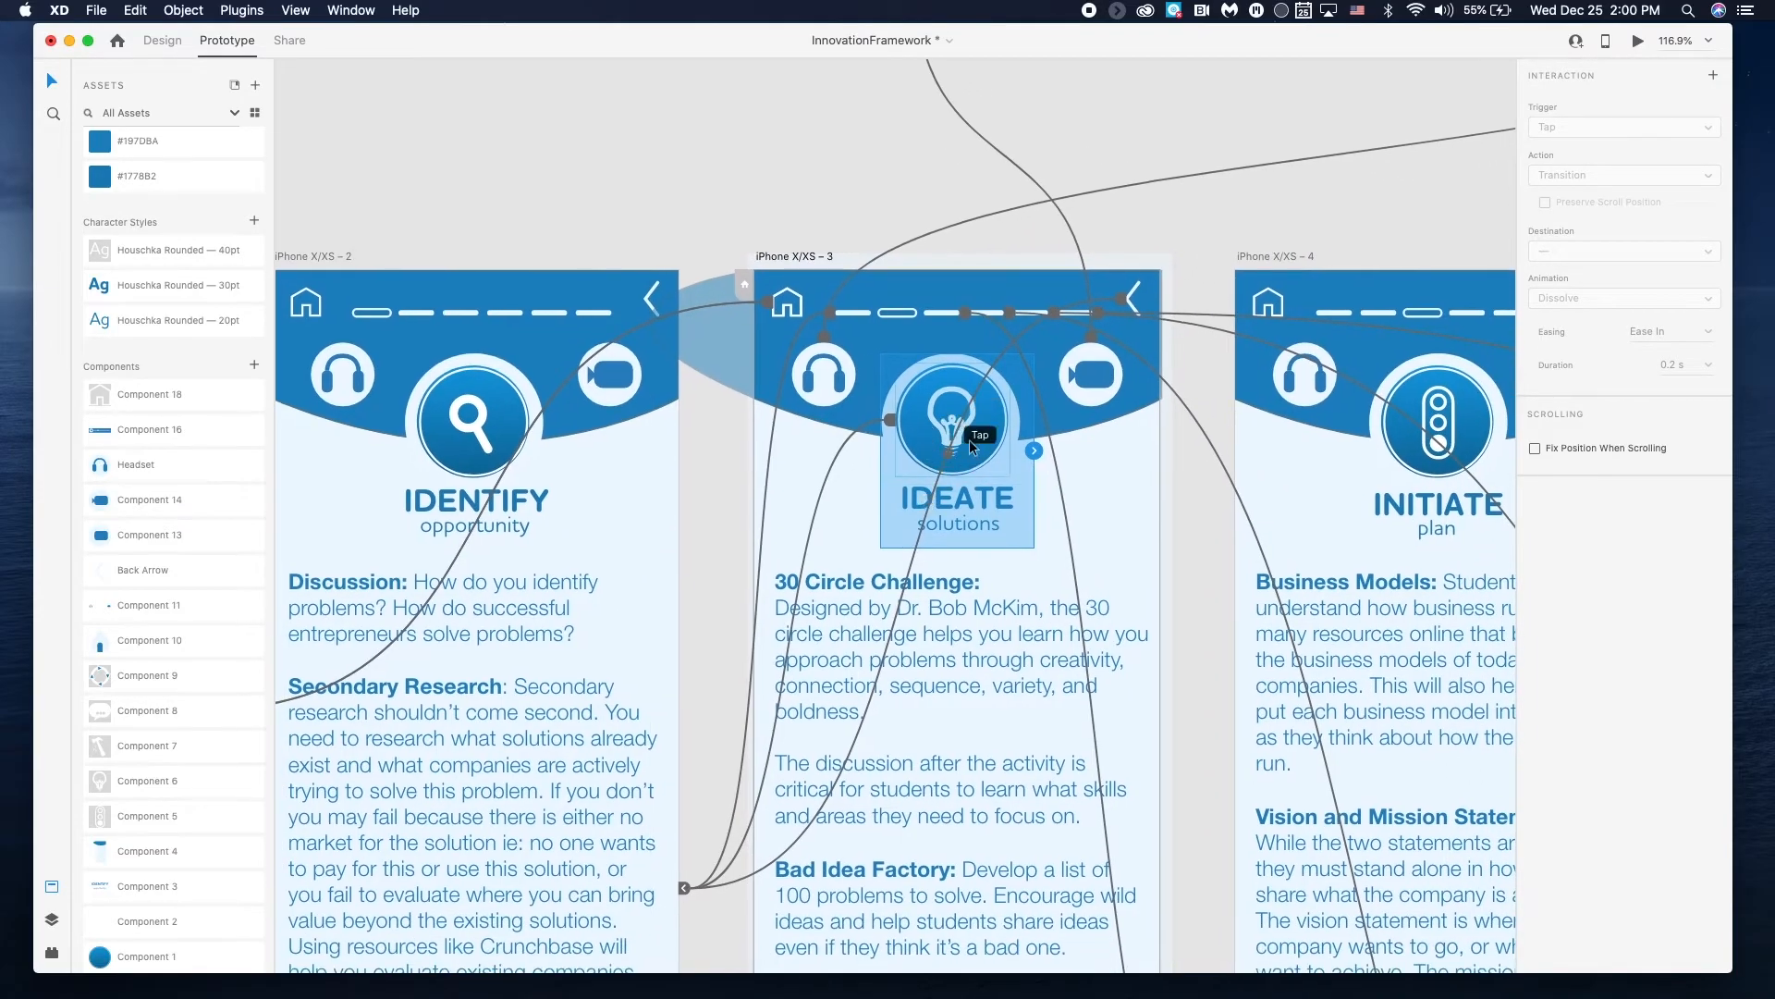
click(462, 467)
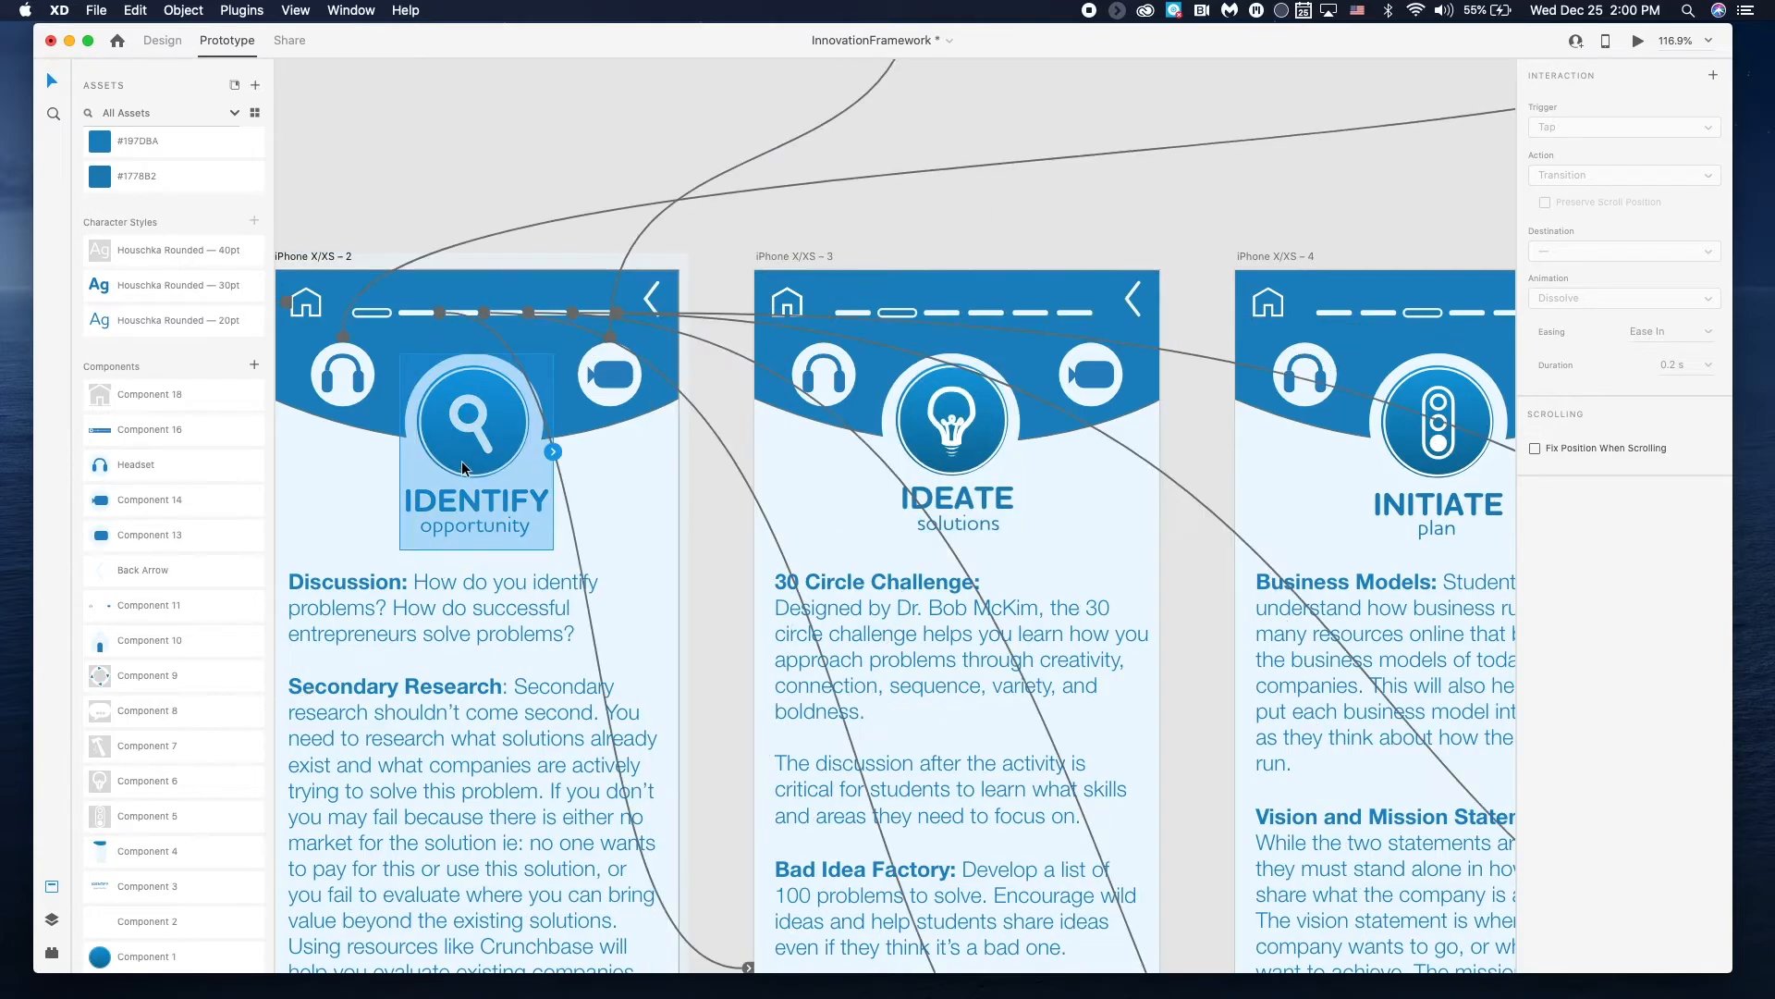
scroll(486, 443, left, 3)
scroll(486, 444, down, 1)
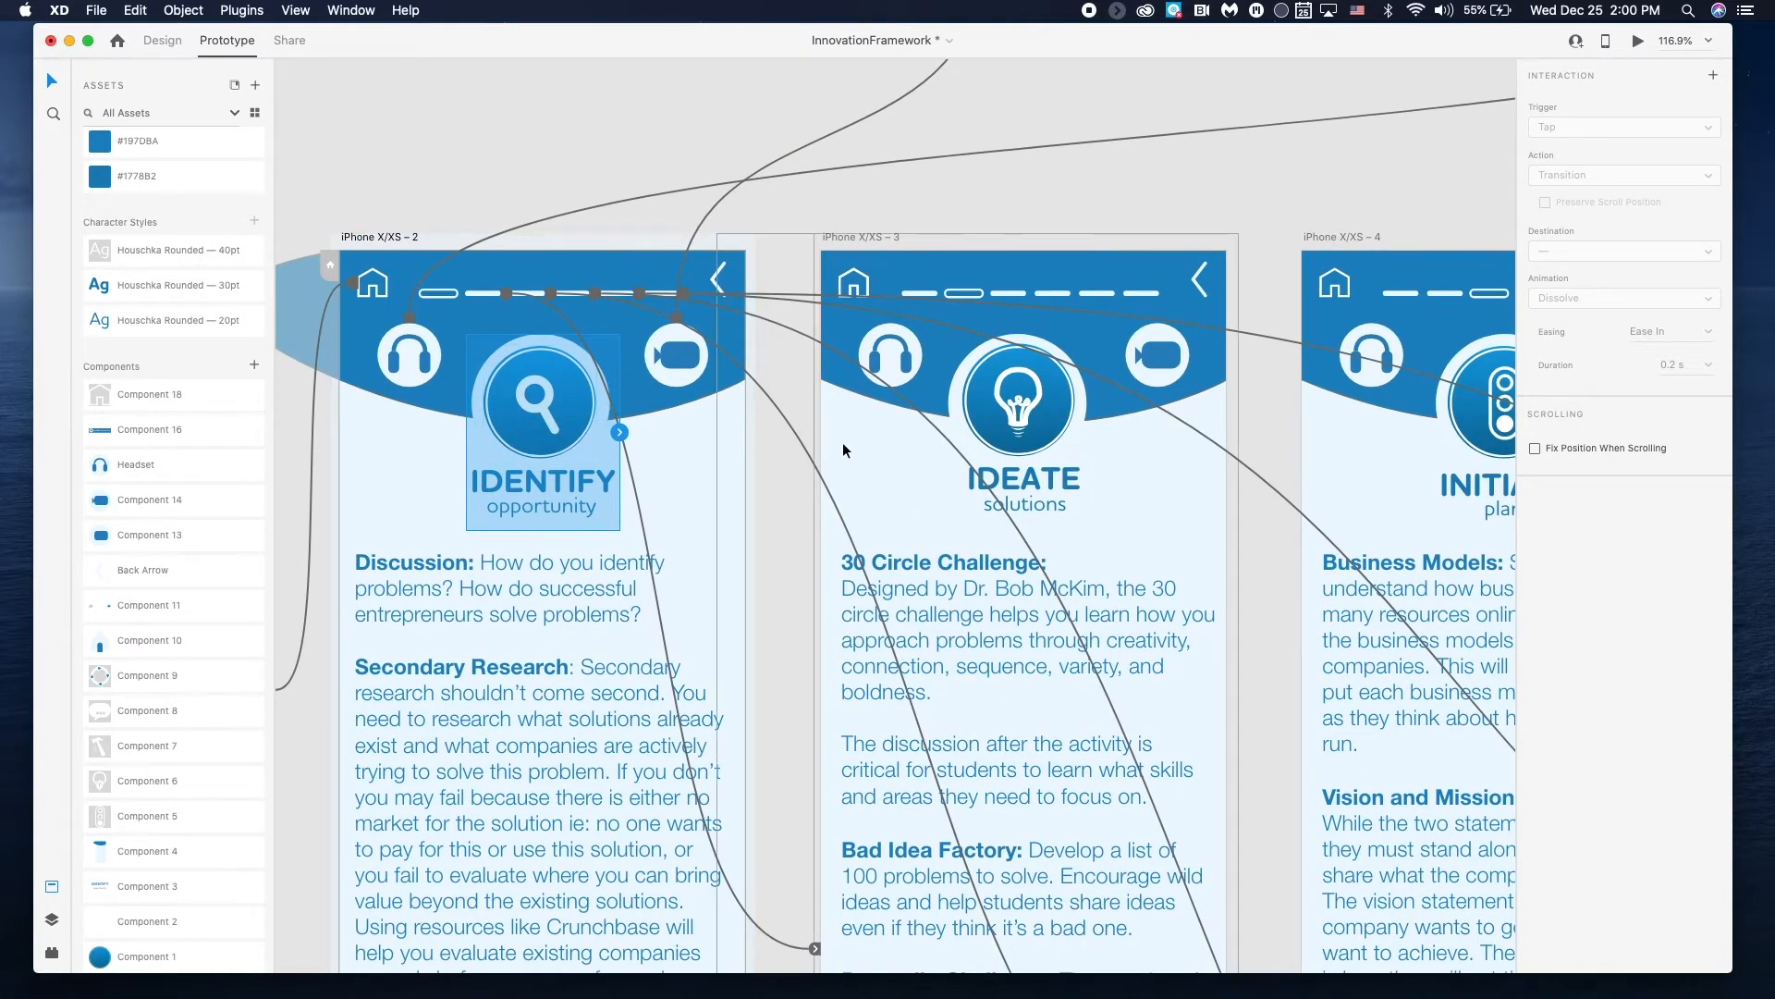
click(771, 474)
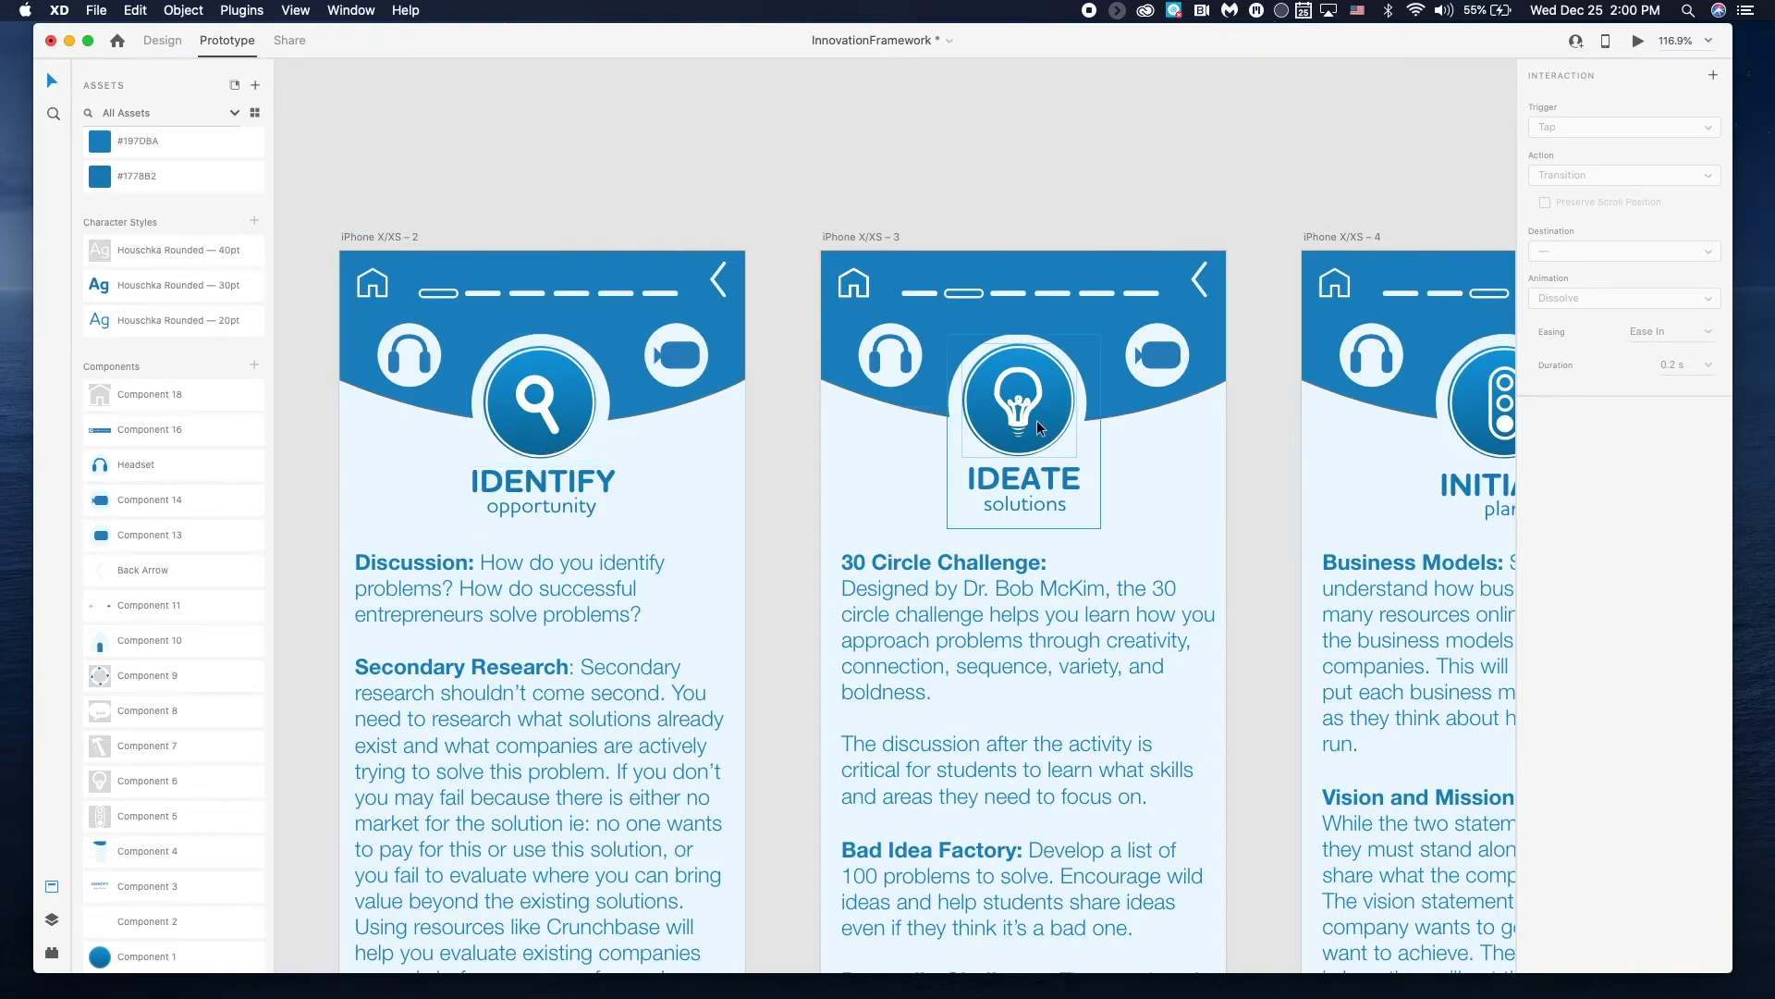
click(1013, 413)
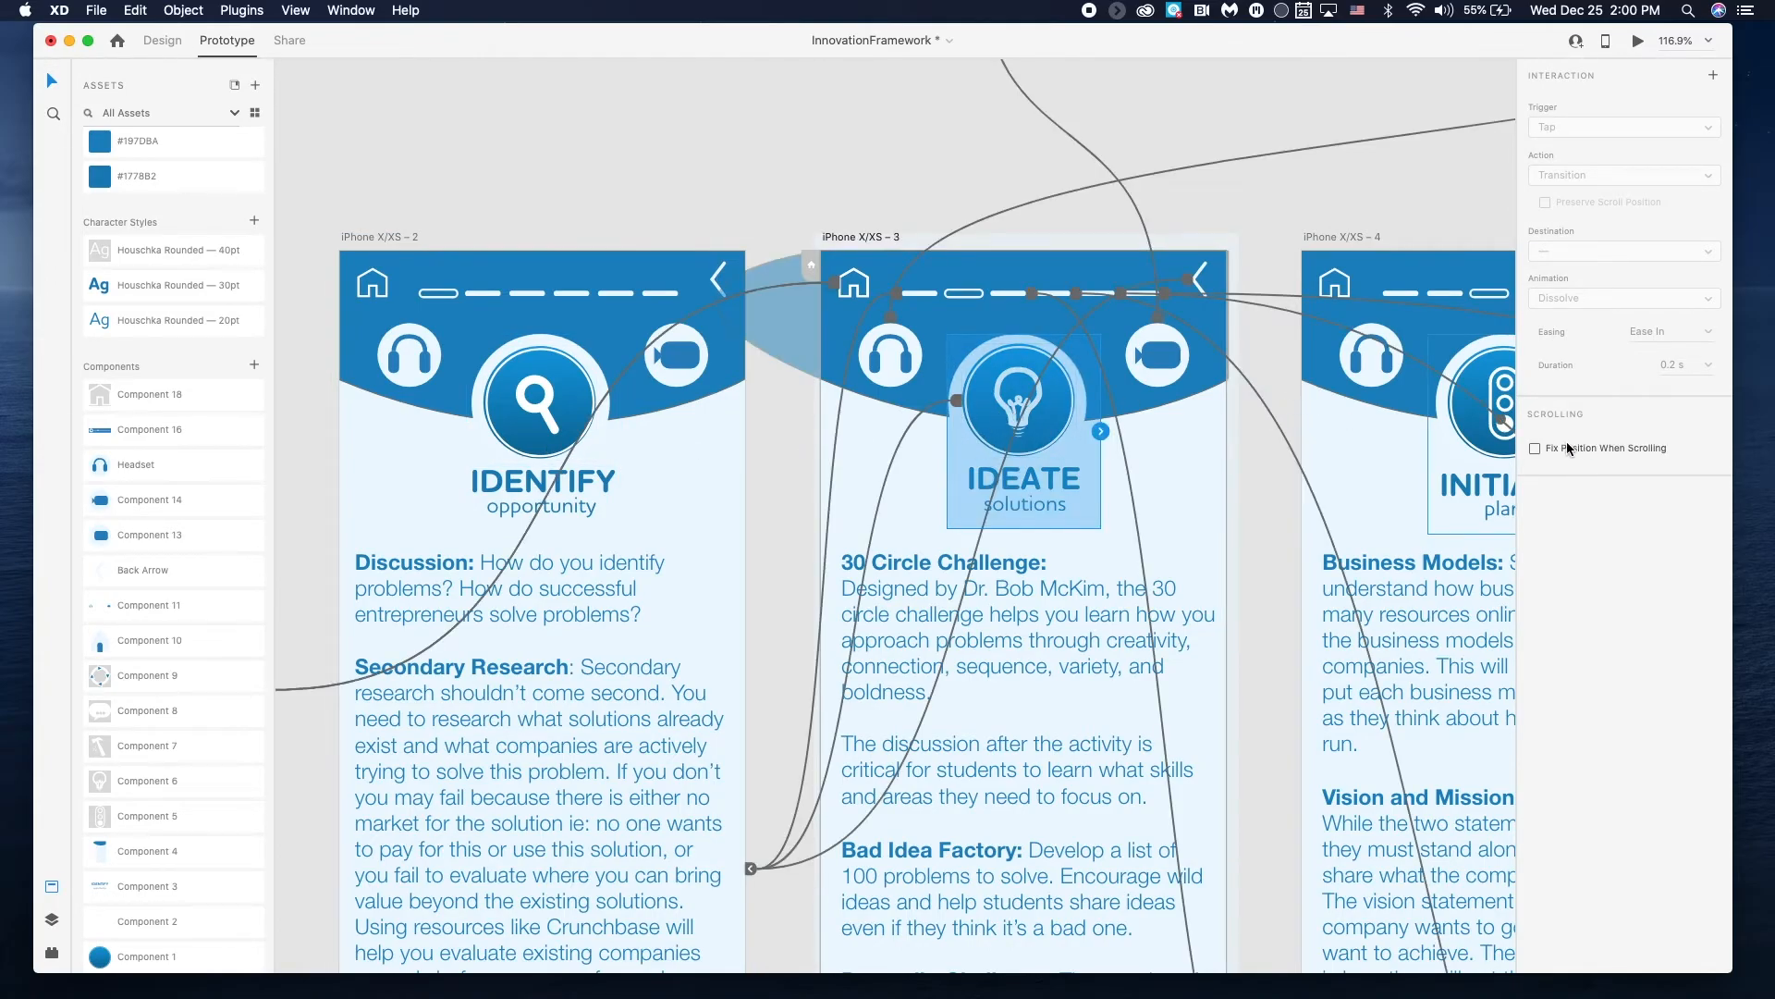
click(1474, 416)
scroll(984, 477, right, 5)
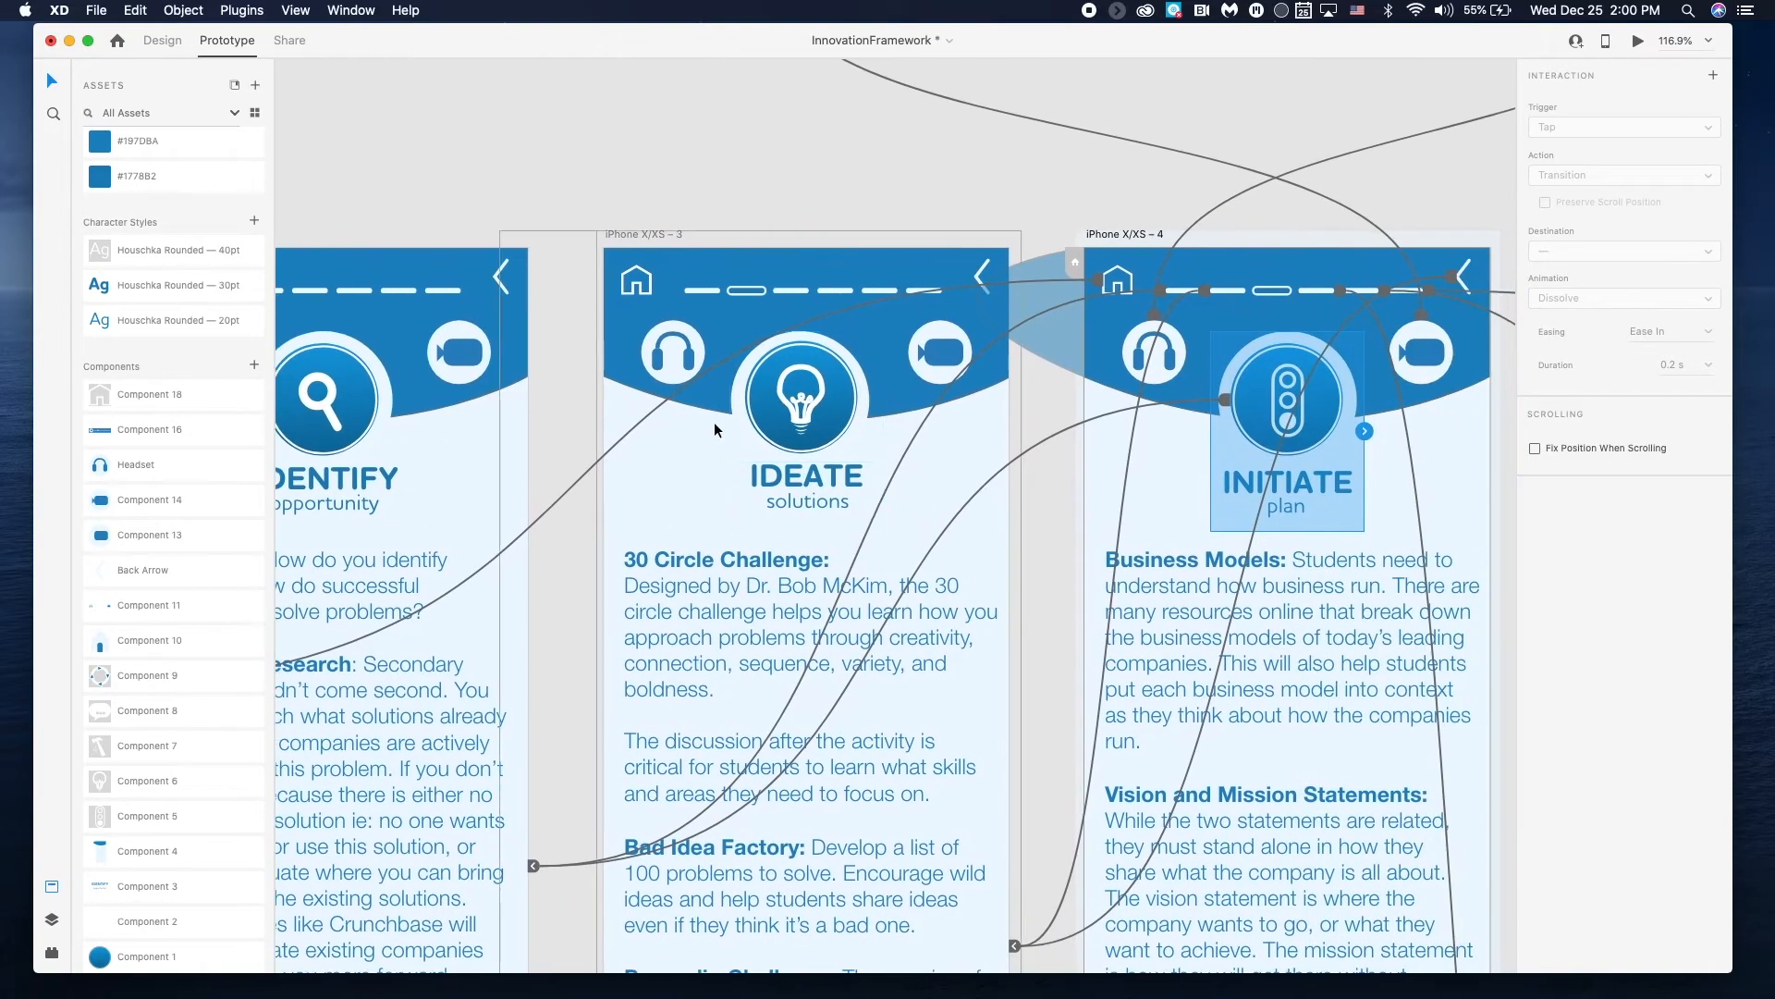
click(764, 427)
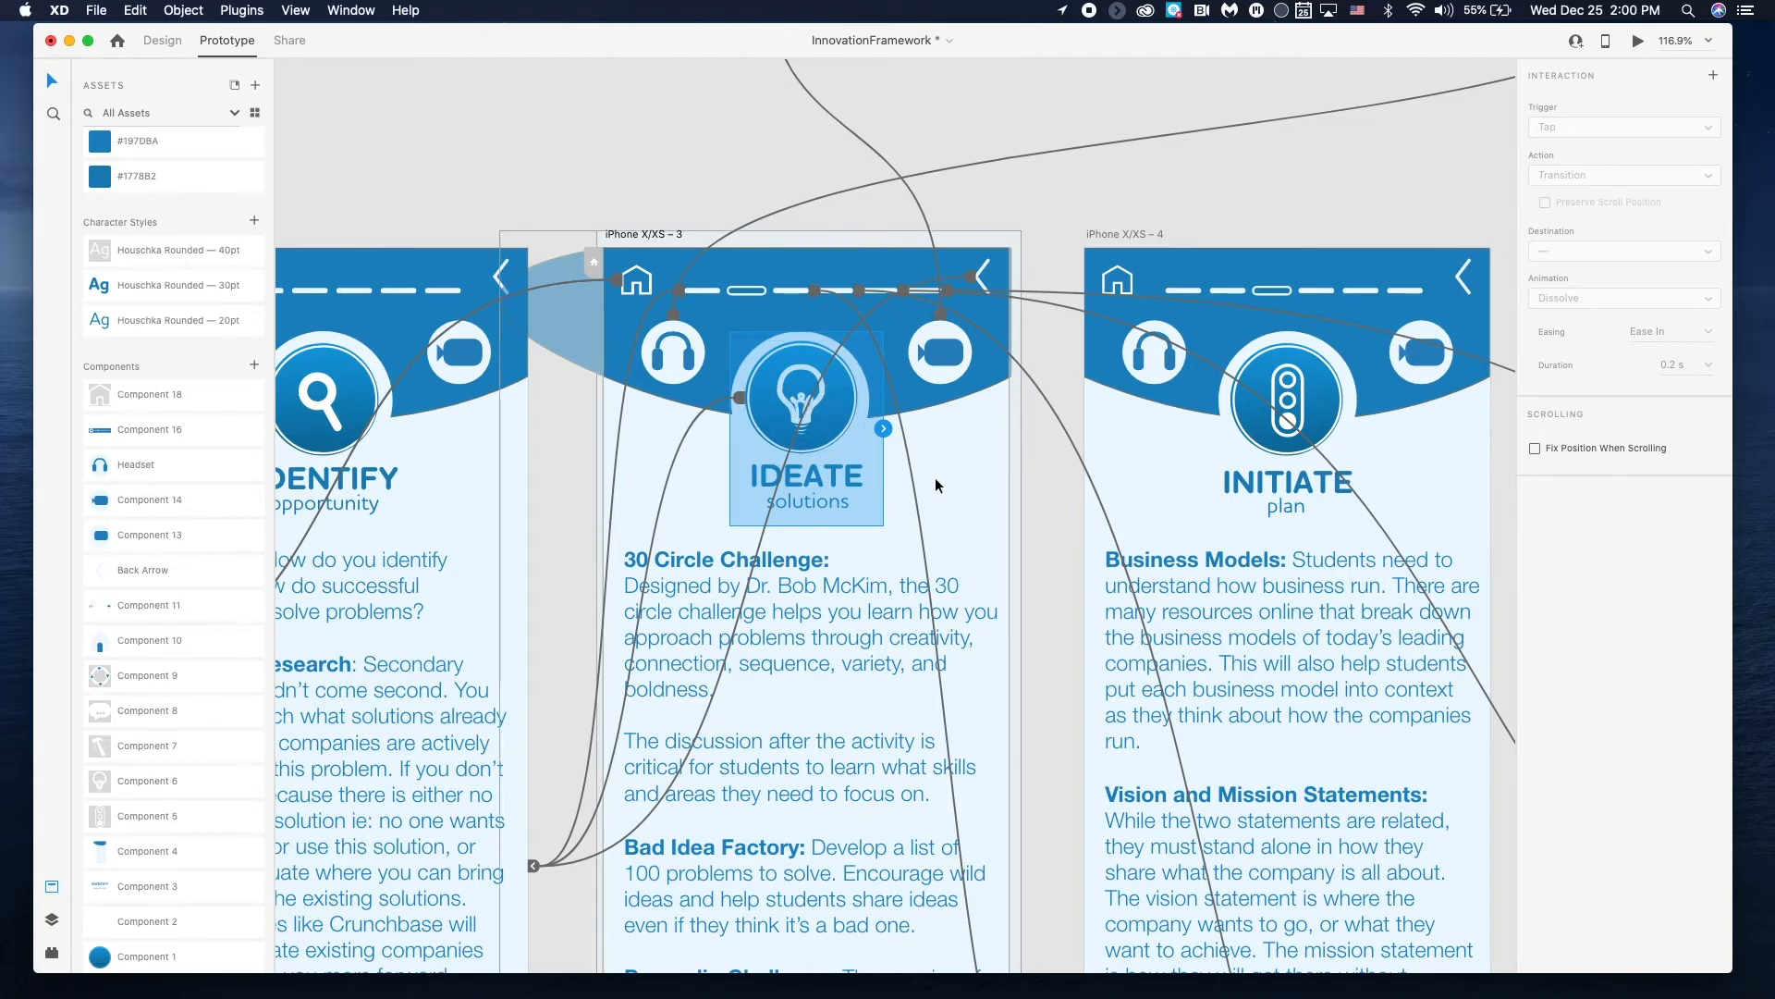
click(911, 472)
click(804, 477)
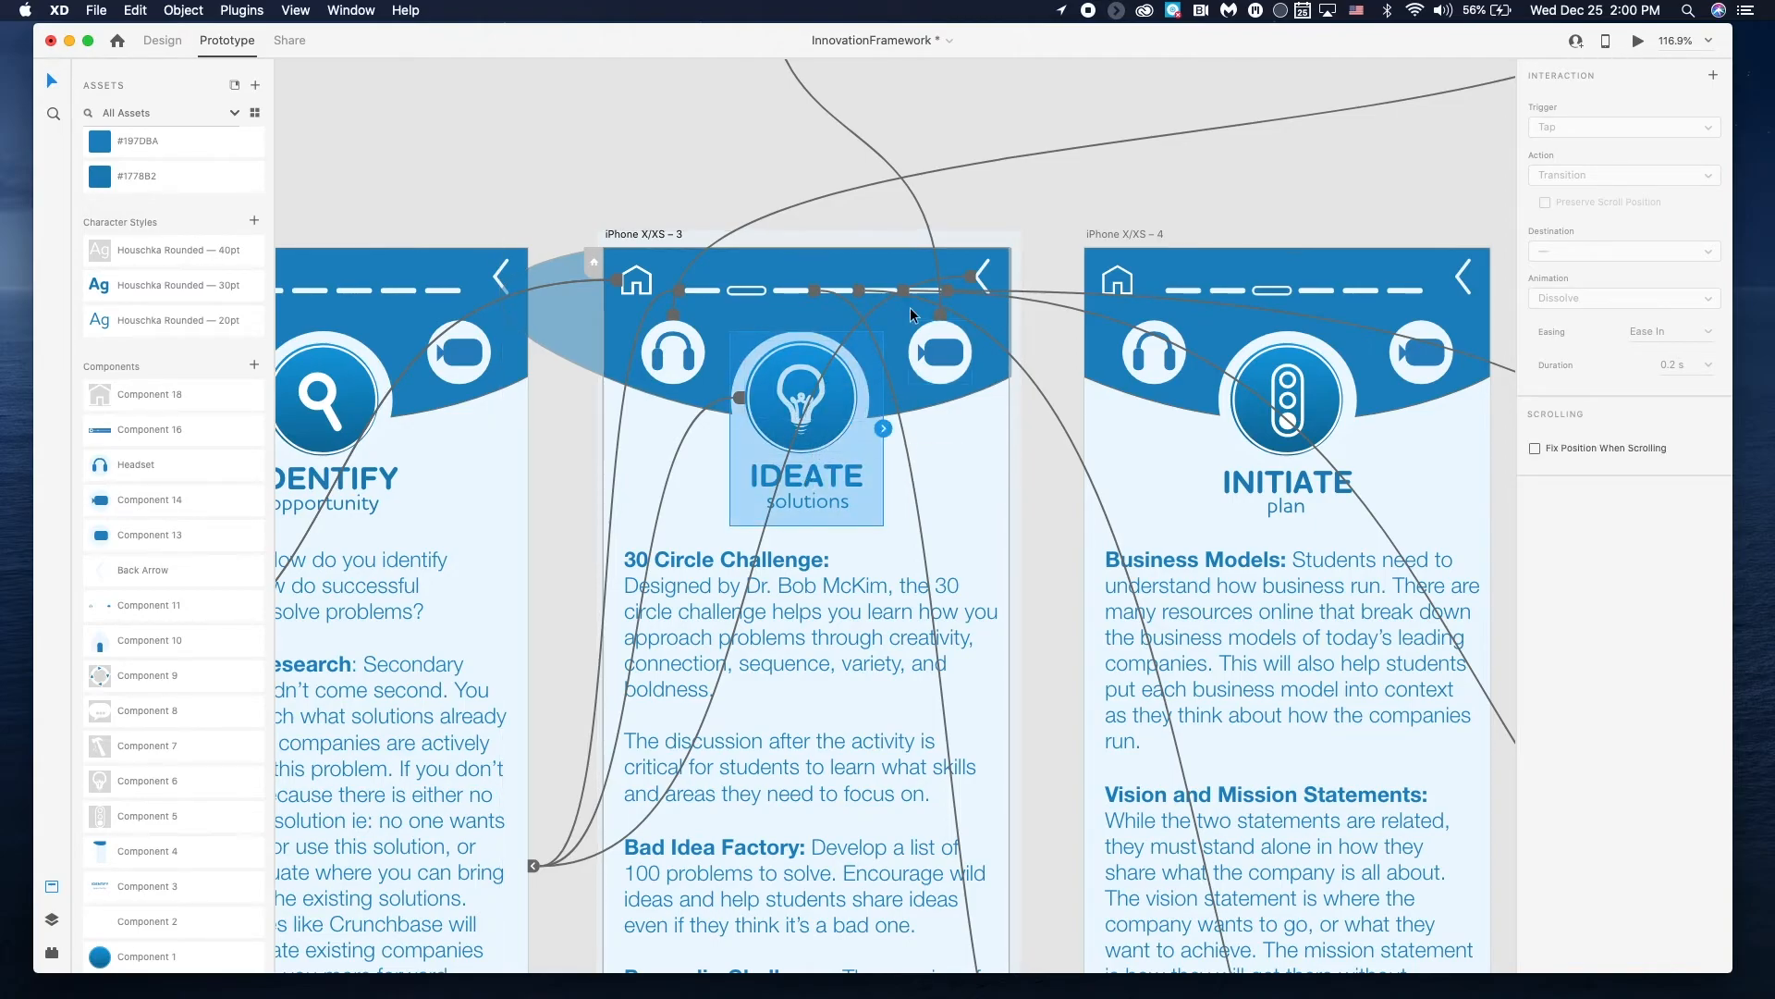
click(753, 169)
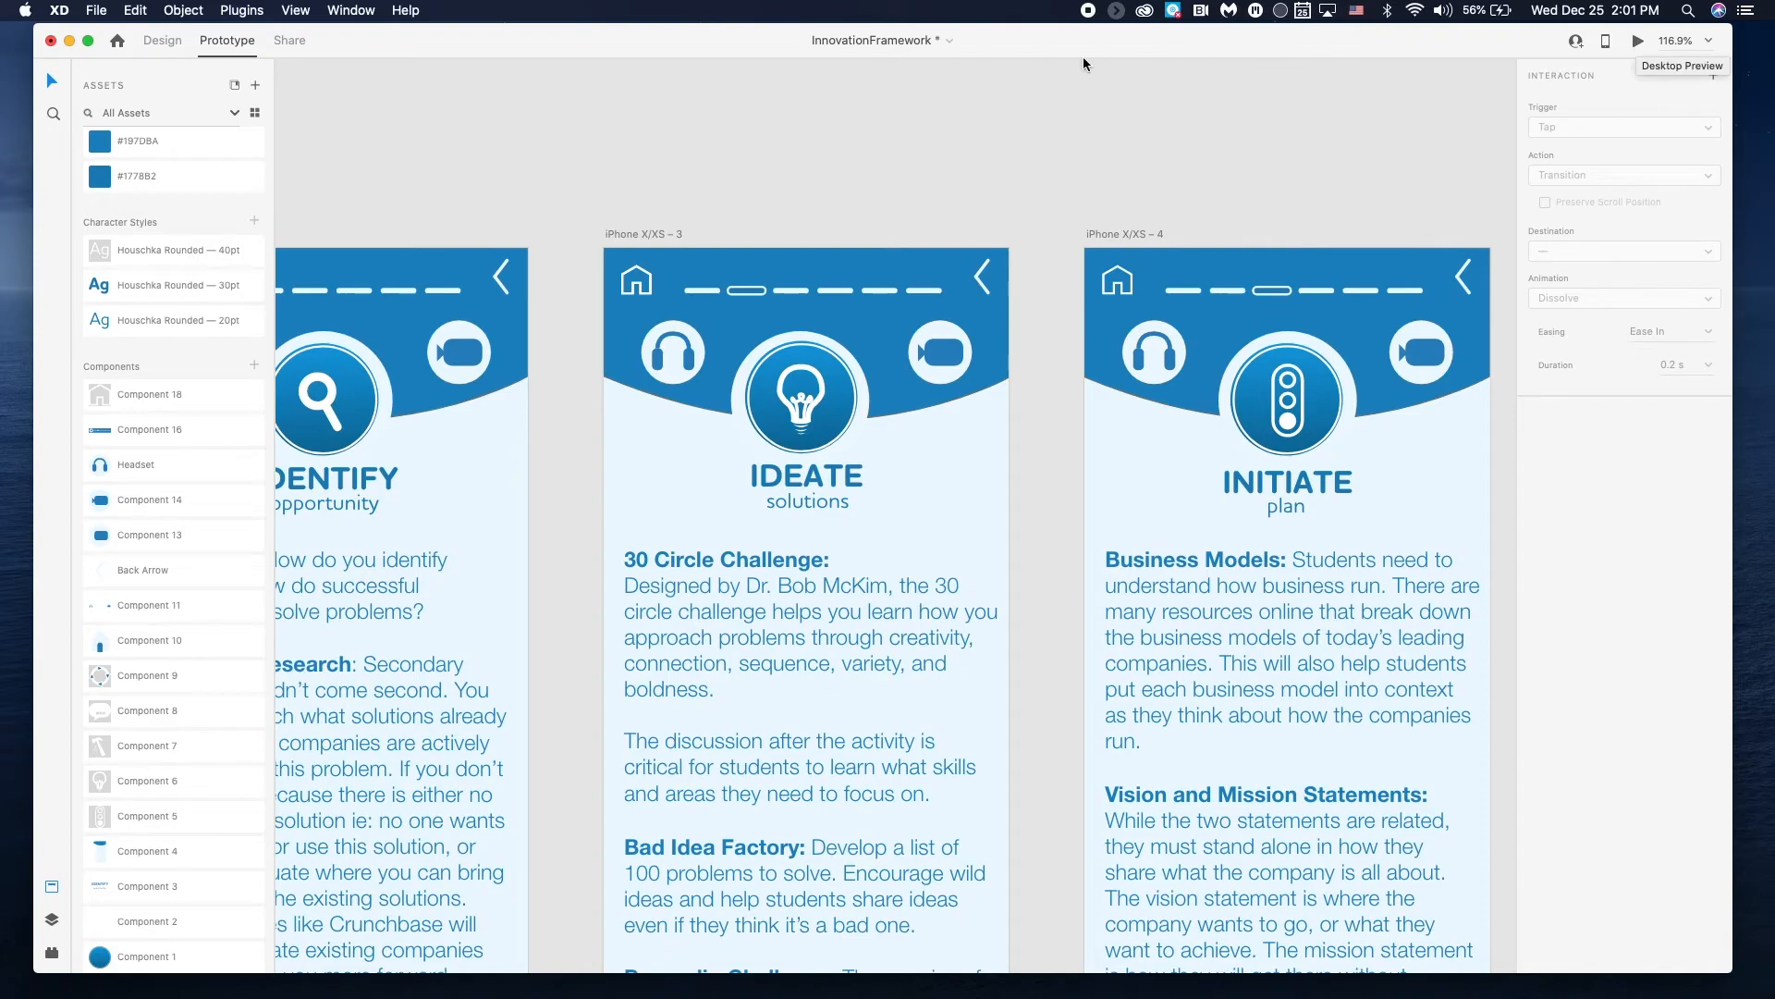
- Compare the home icon's interaction on iPhone X/XS – 3 with the iPhone X/XS – 4 artboard
click(647, 289)
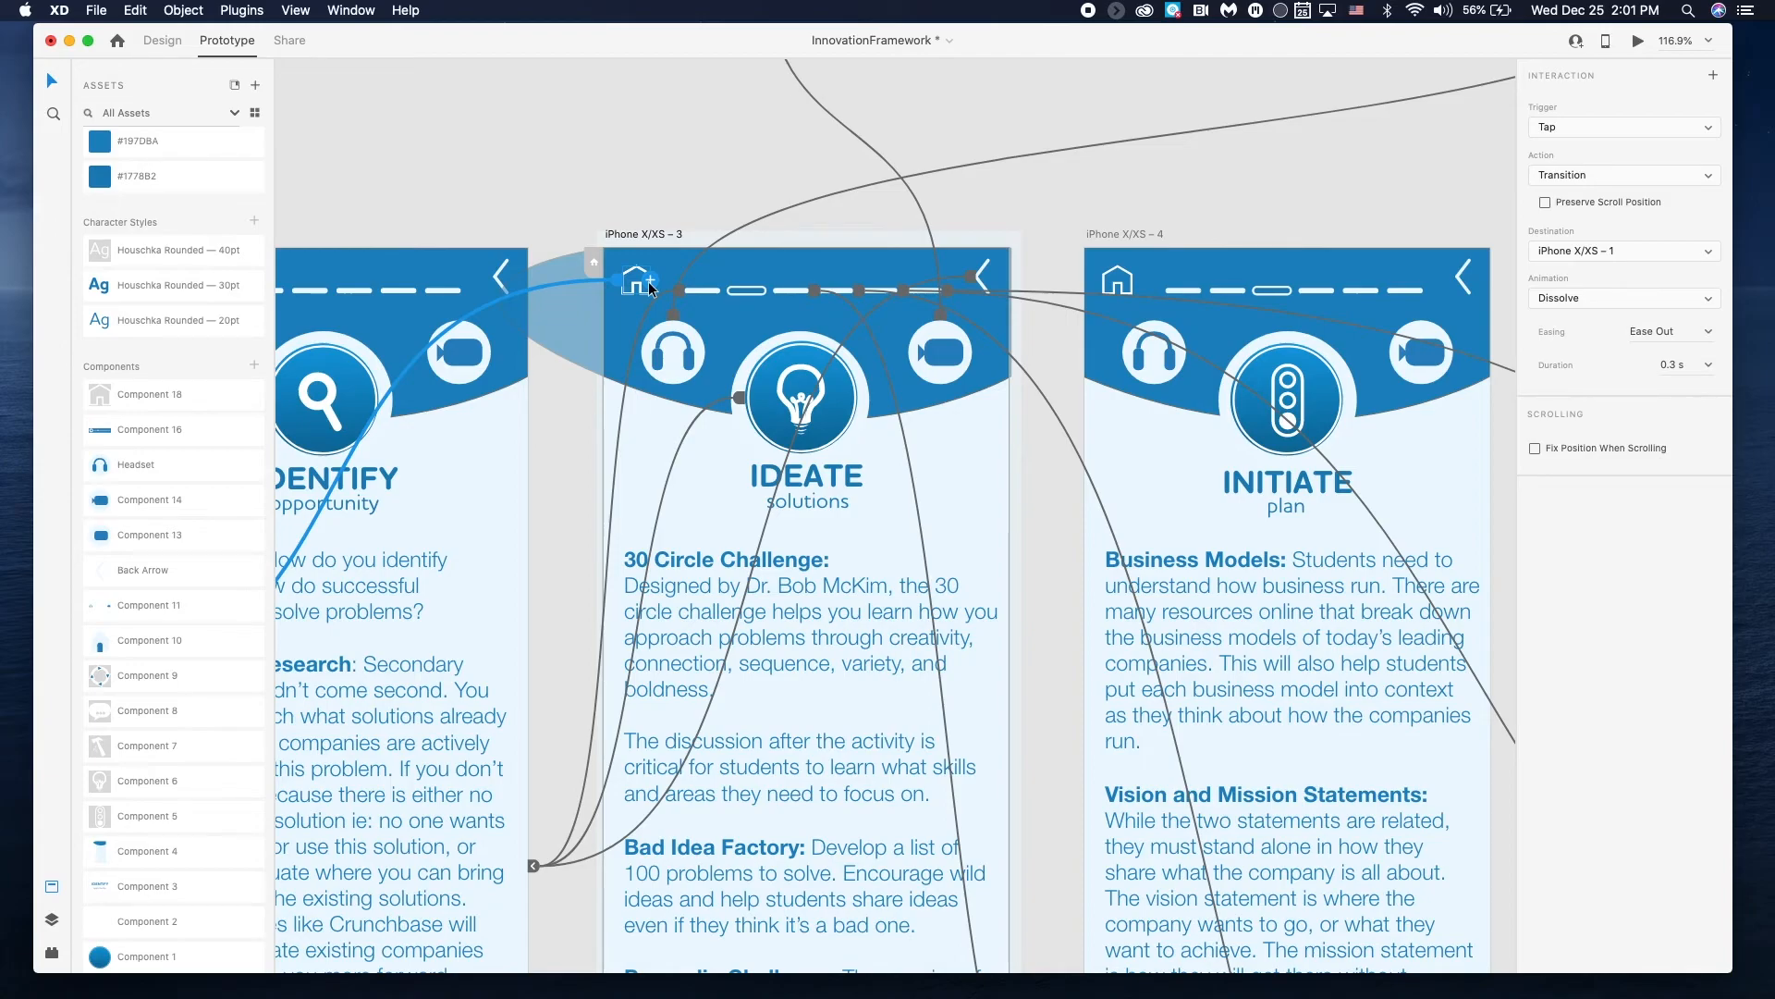
click(1119, 276)
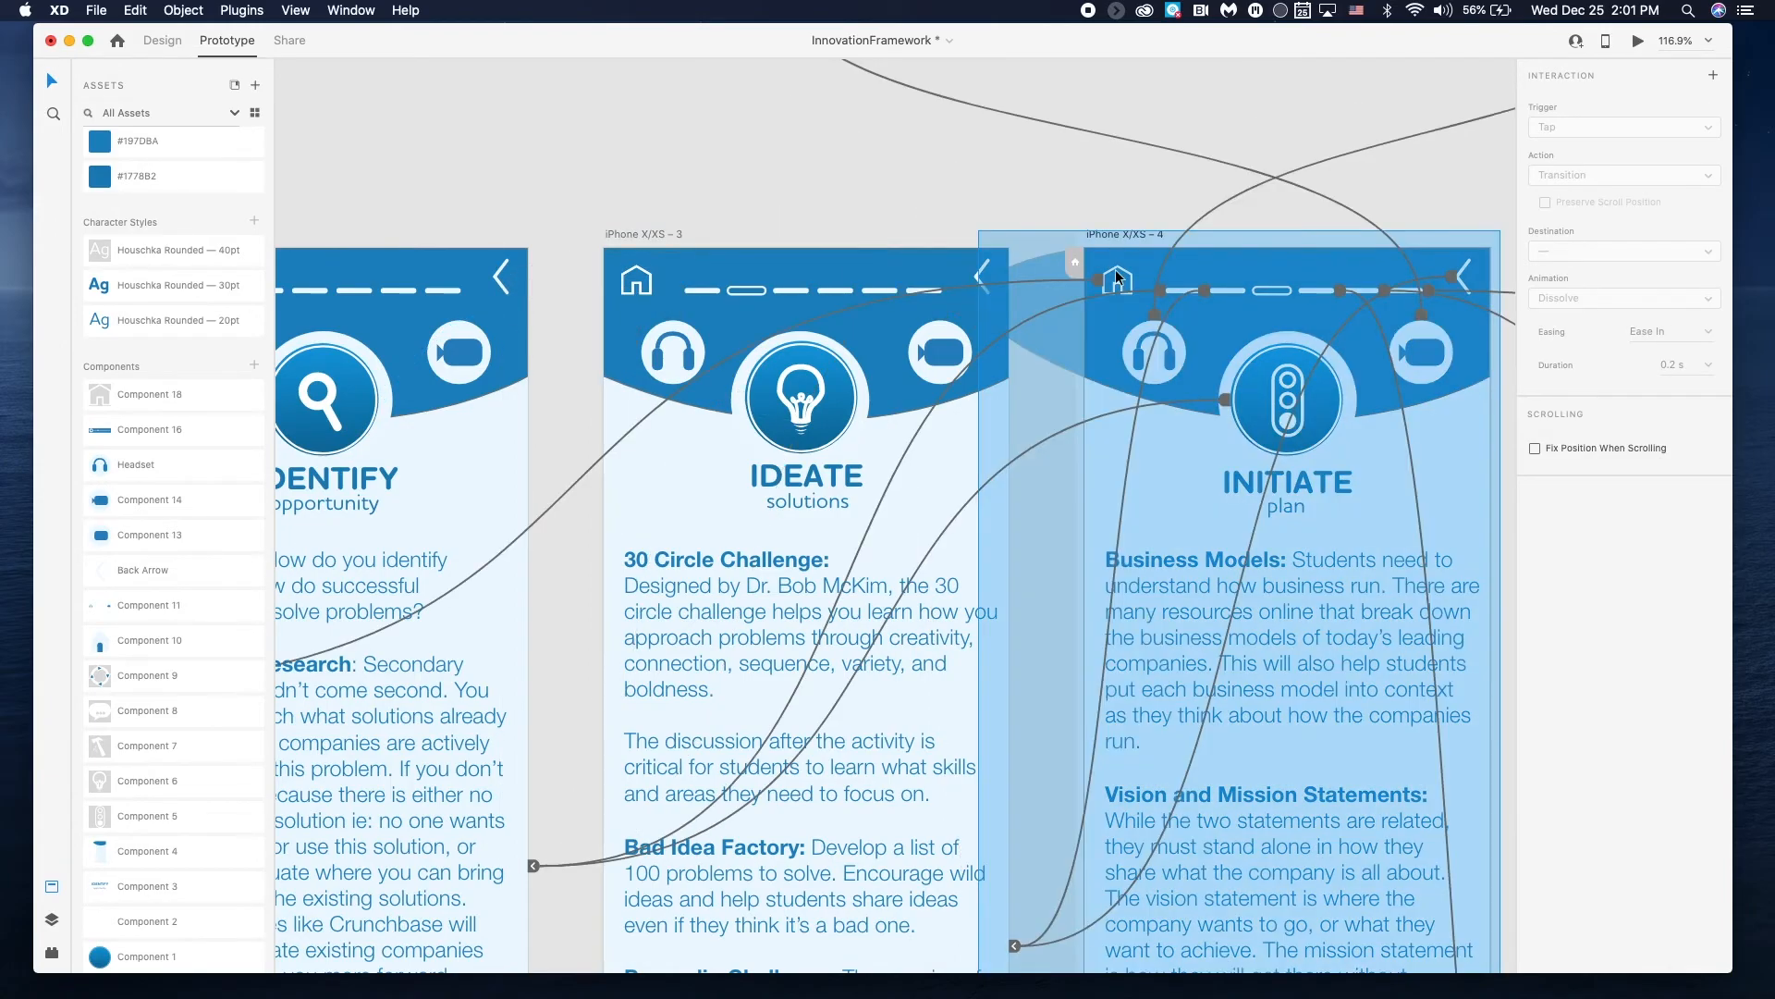
click(648, 285)
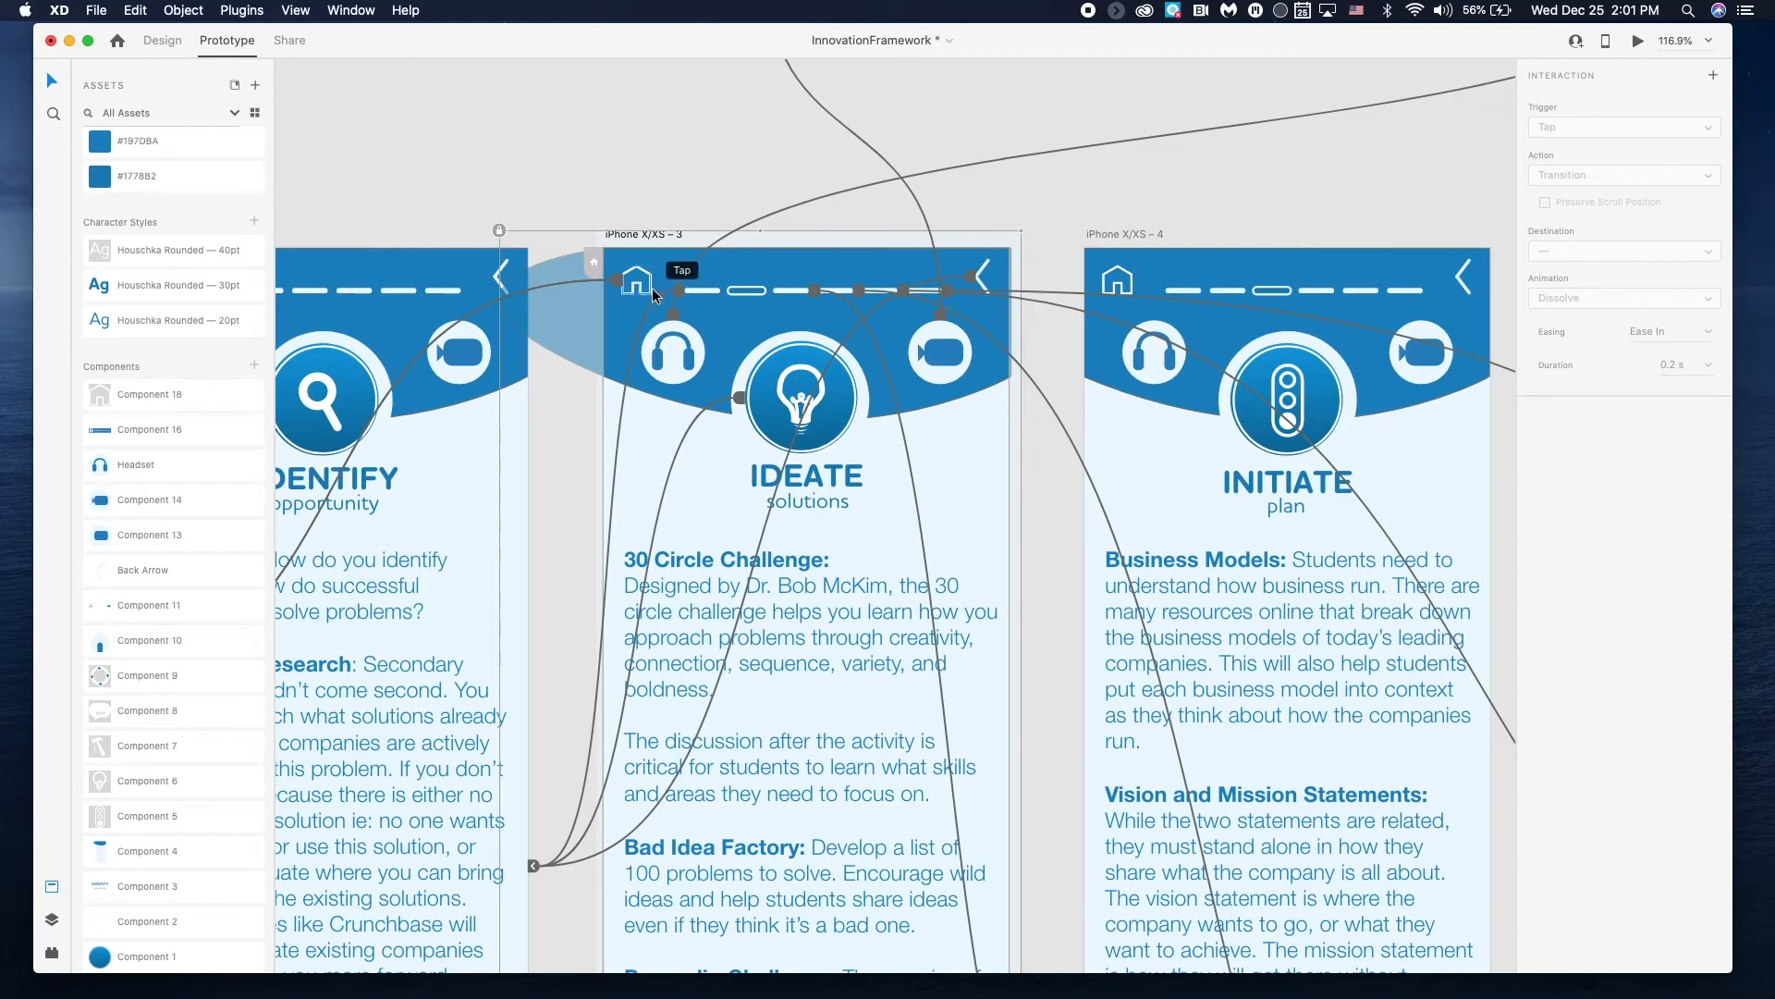
click(650, 291)
click(668, 137)
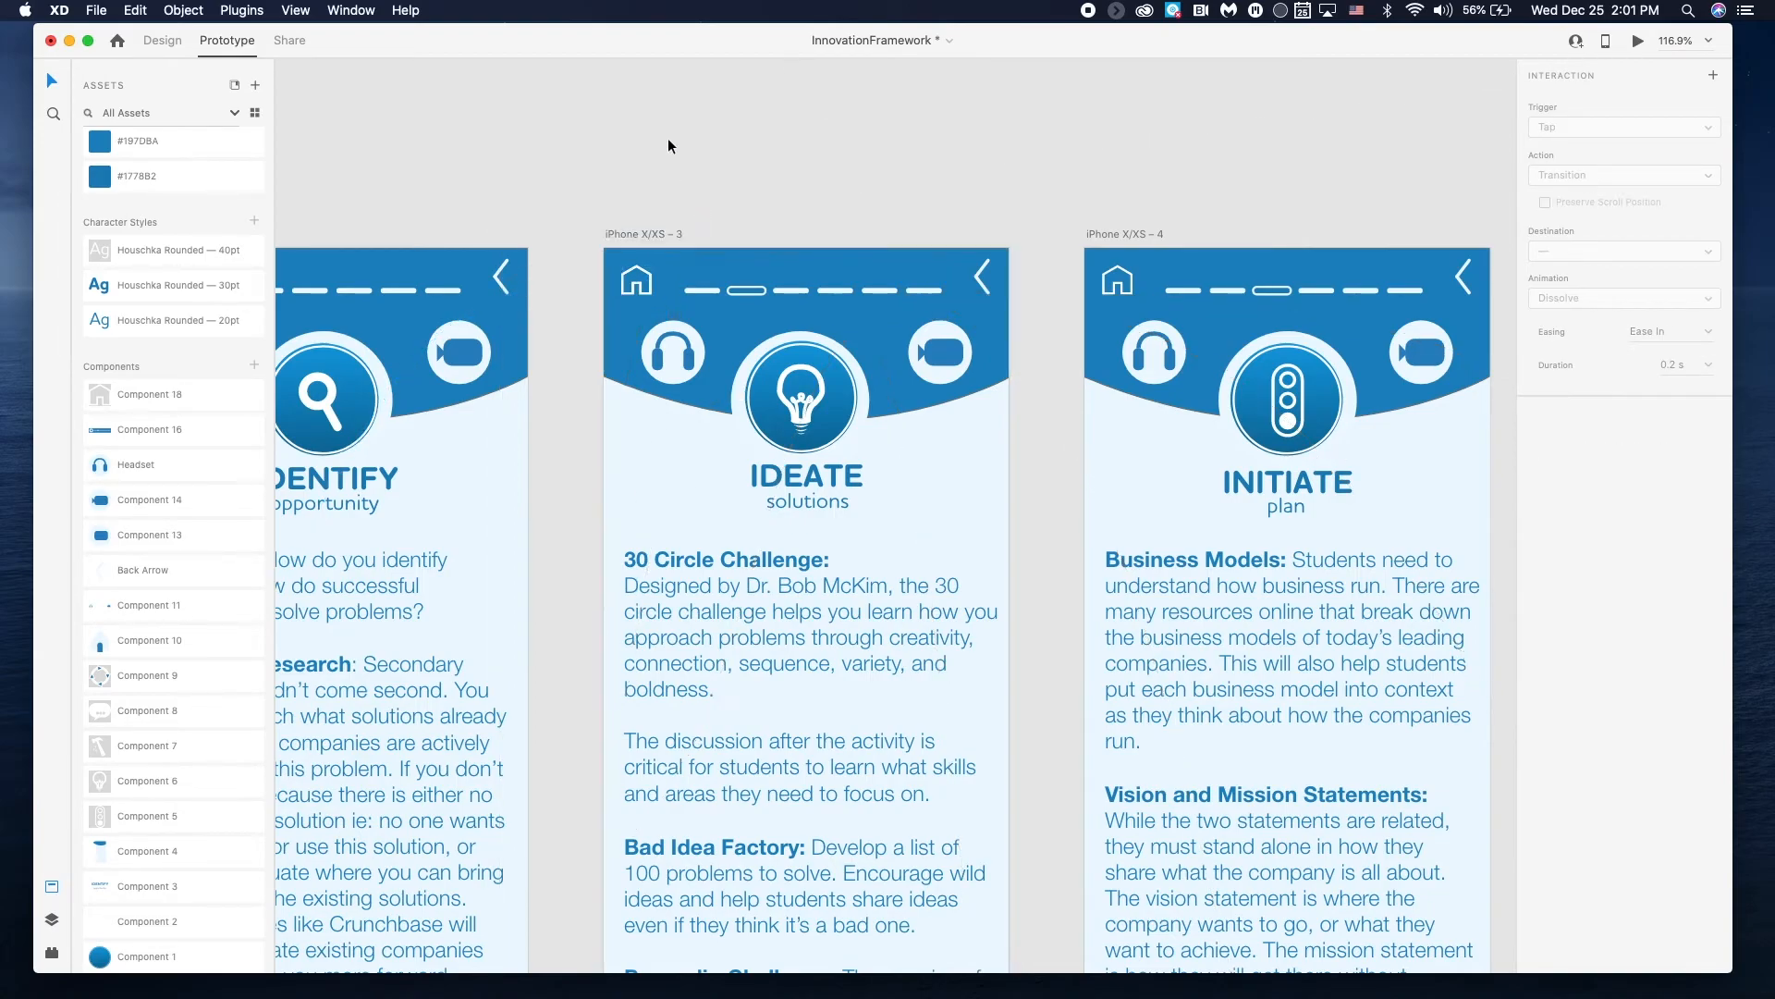
- Preview the prototype on the desktop and test the home icon from the IMPLEMENT and IMPROVE screens, closing the preview when done
click(1636, 41)
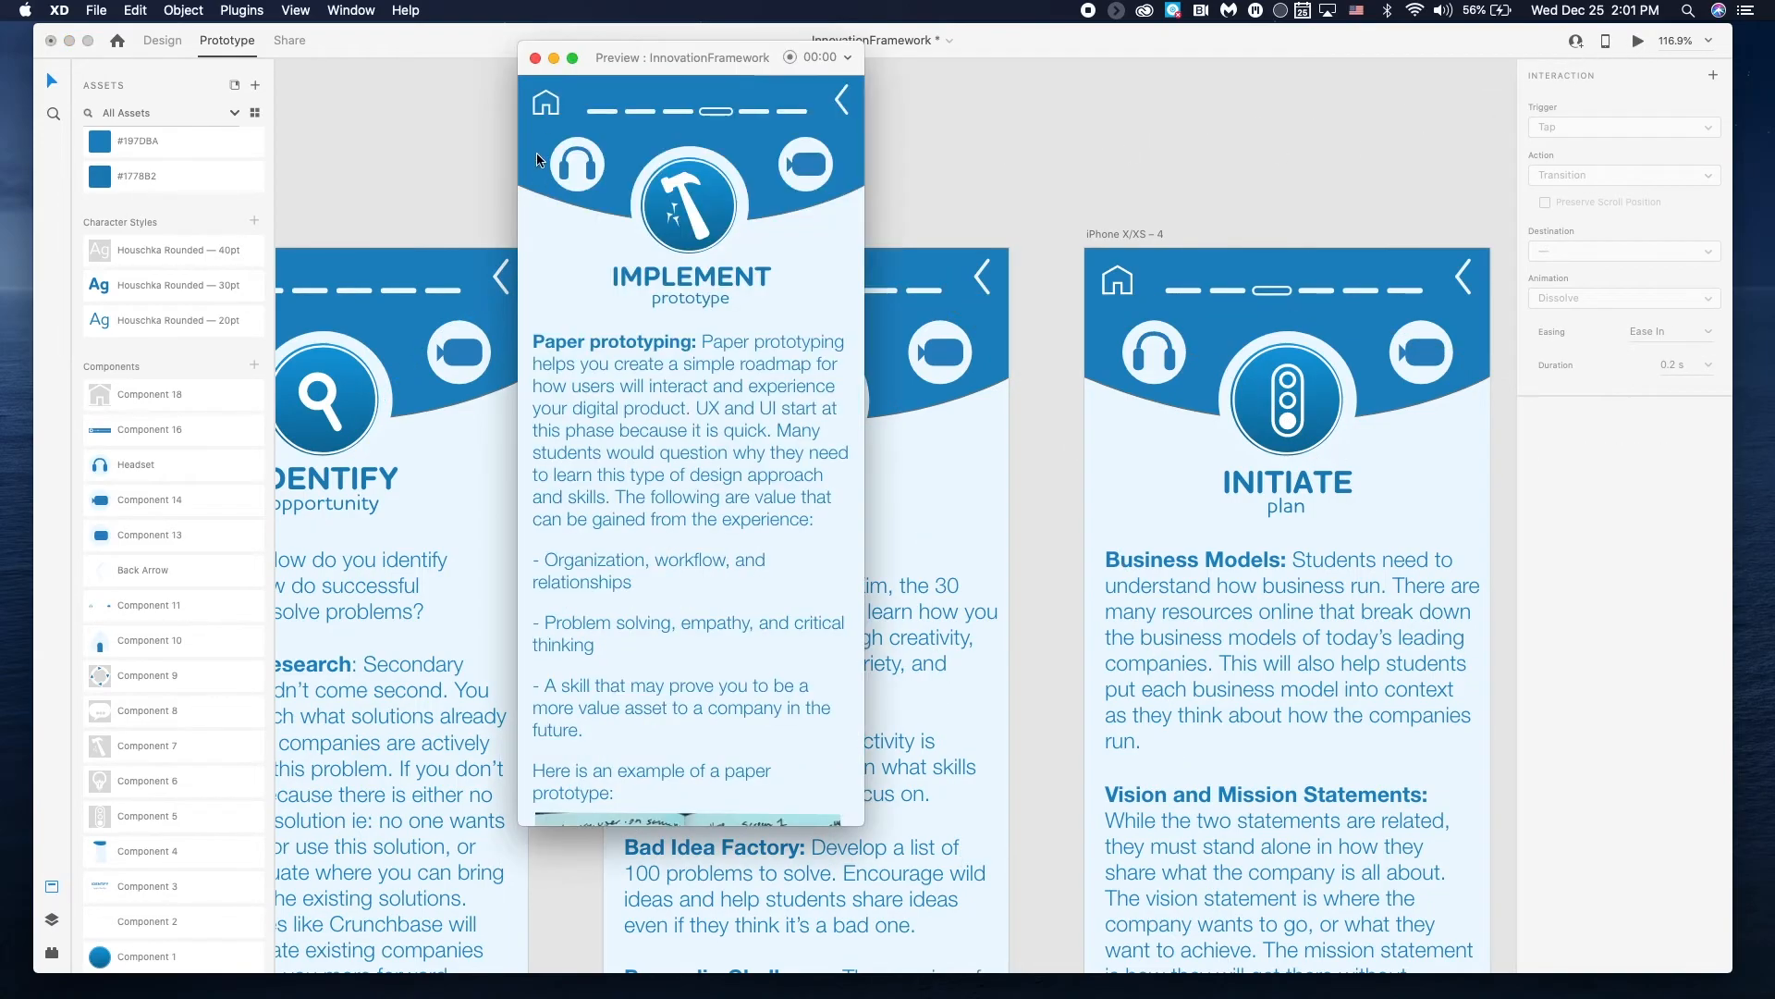
click(546, 103)
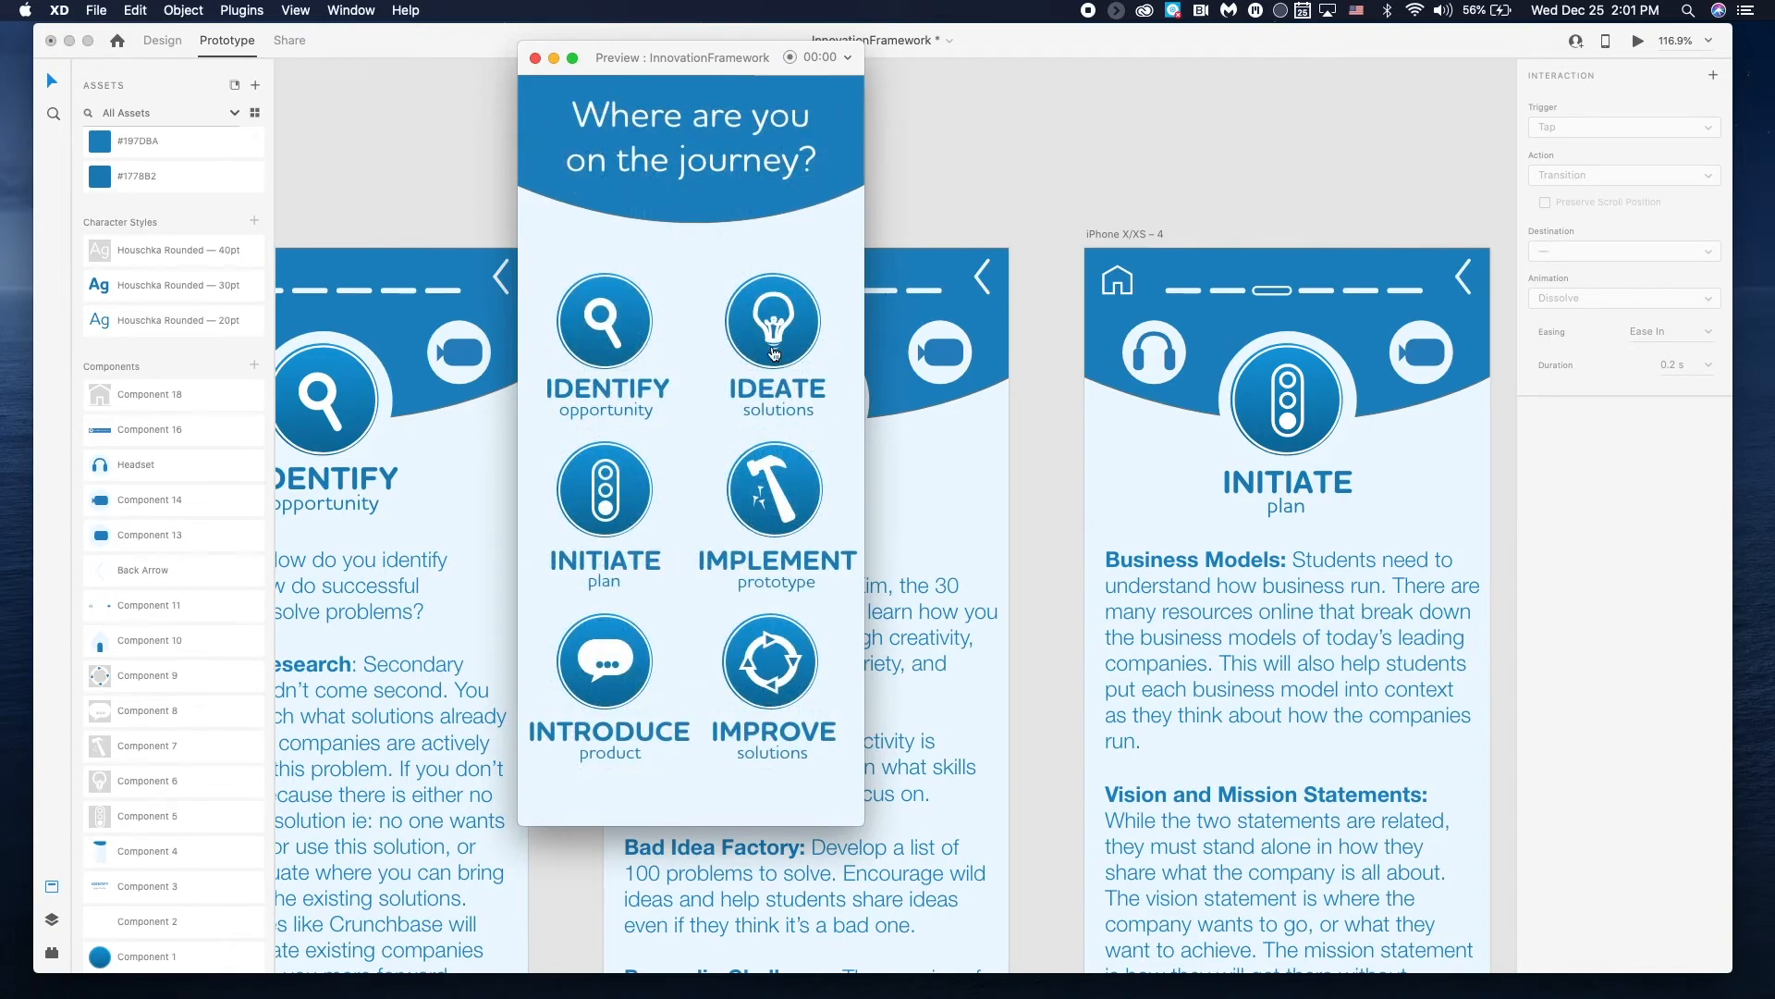
click(768, 506)
click(546, 107)
click(759, 667)
click(554, 115)
click(534, 59)
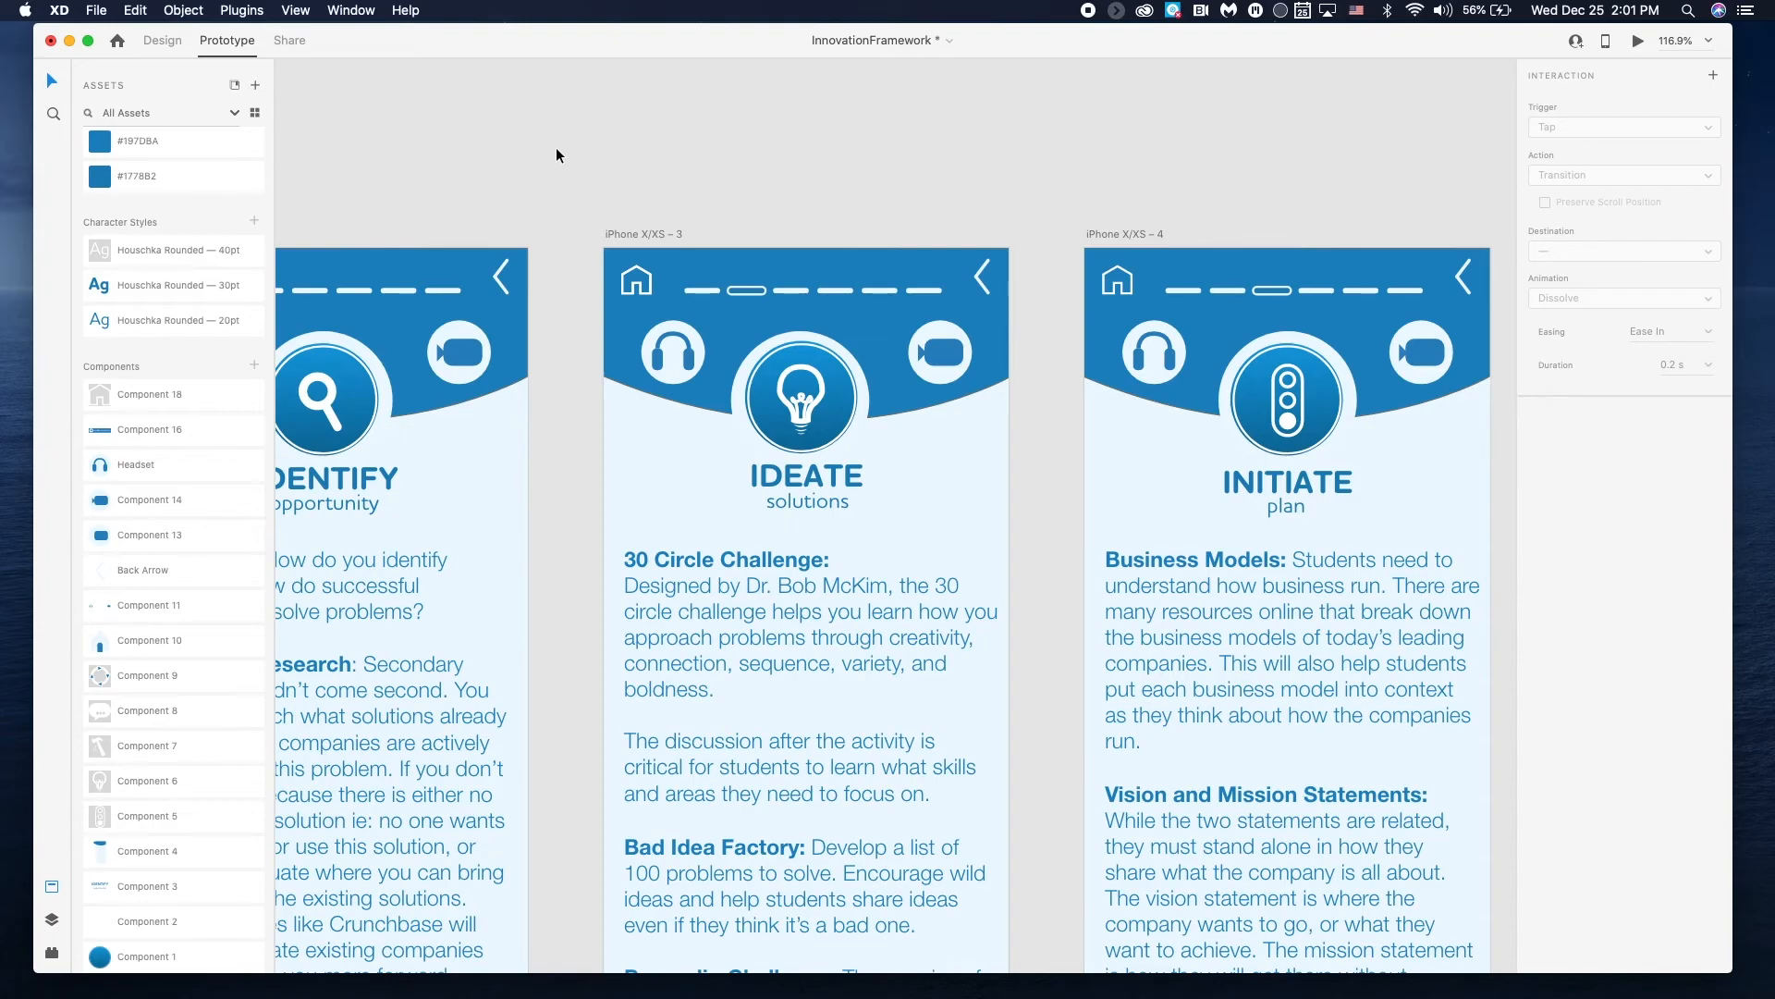
- Locate the home icon's master component starting from its instance on the iPhone X/XS – 4 artboard
click(640, 290)
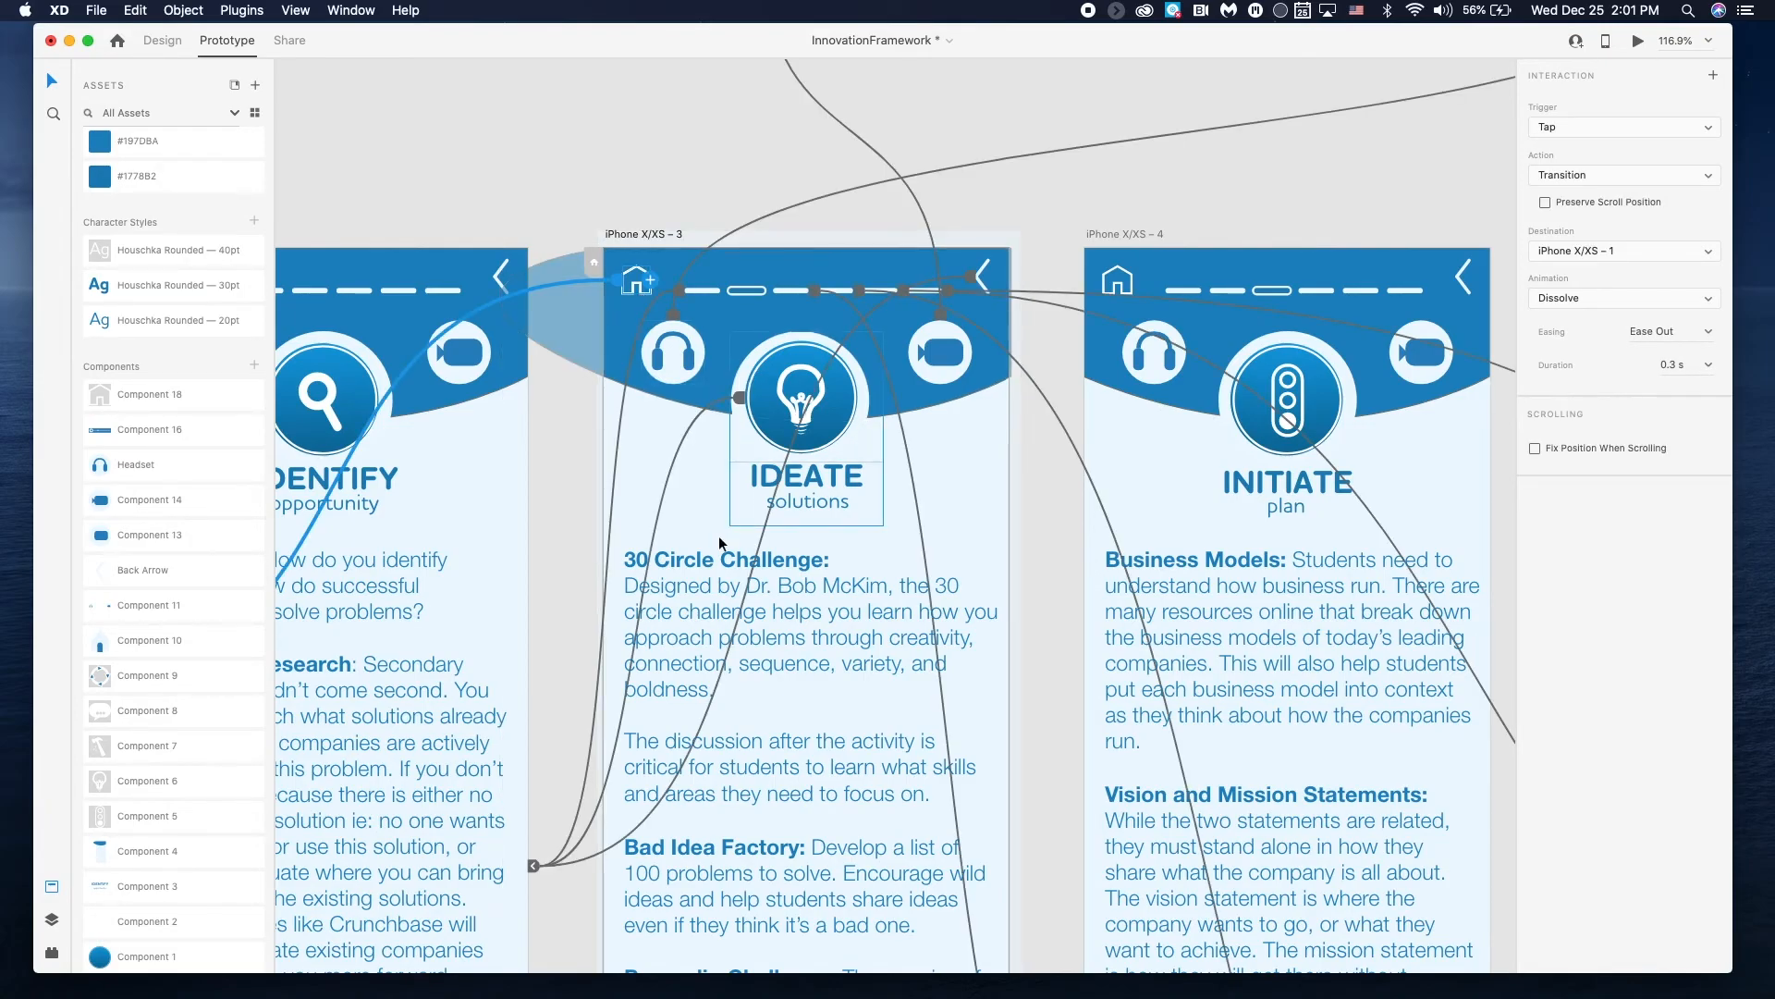
click(671, 588)
click(586, 545)
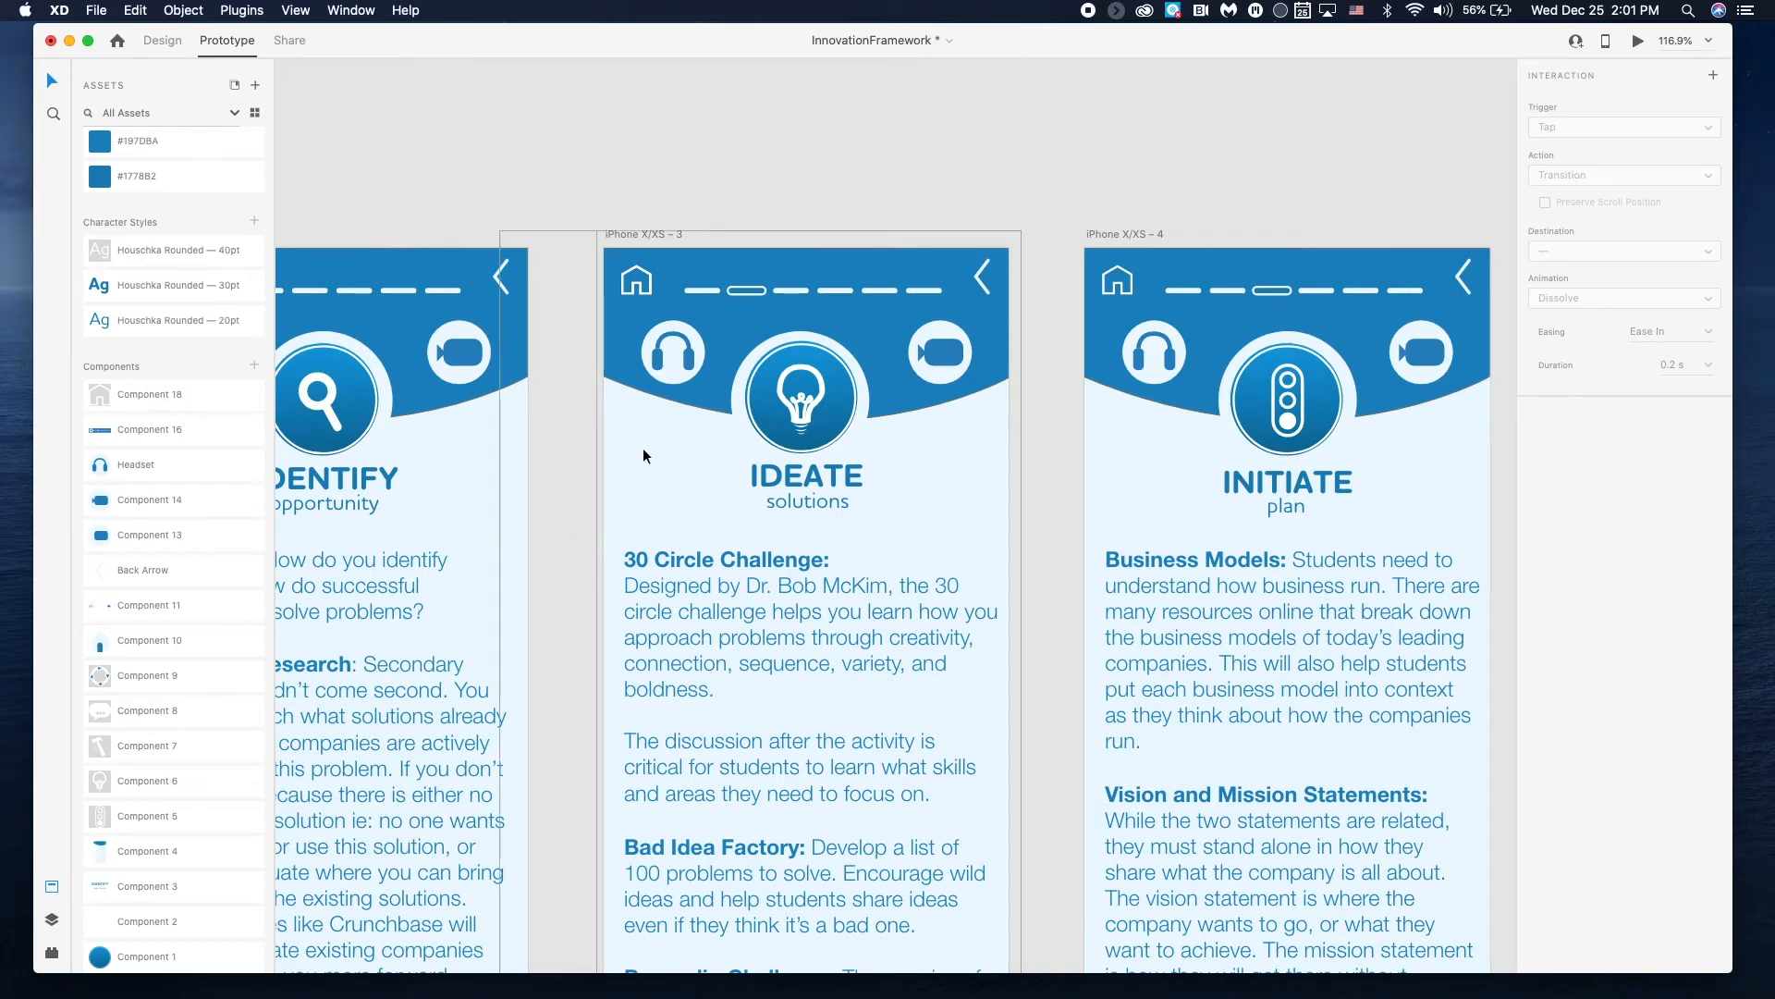
right_click(1121, 283)
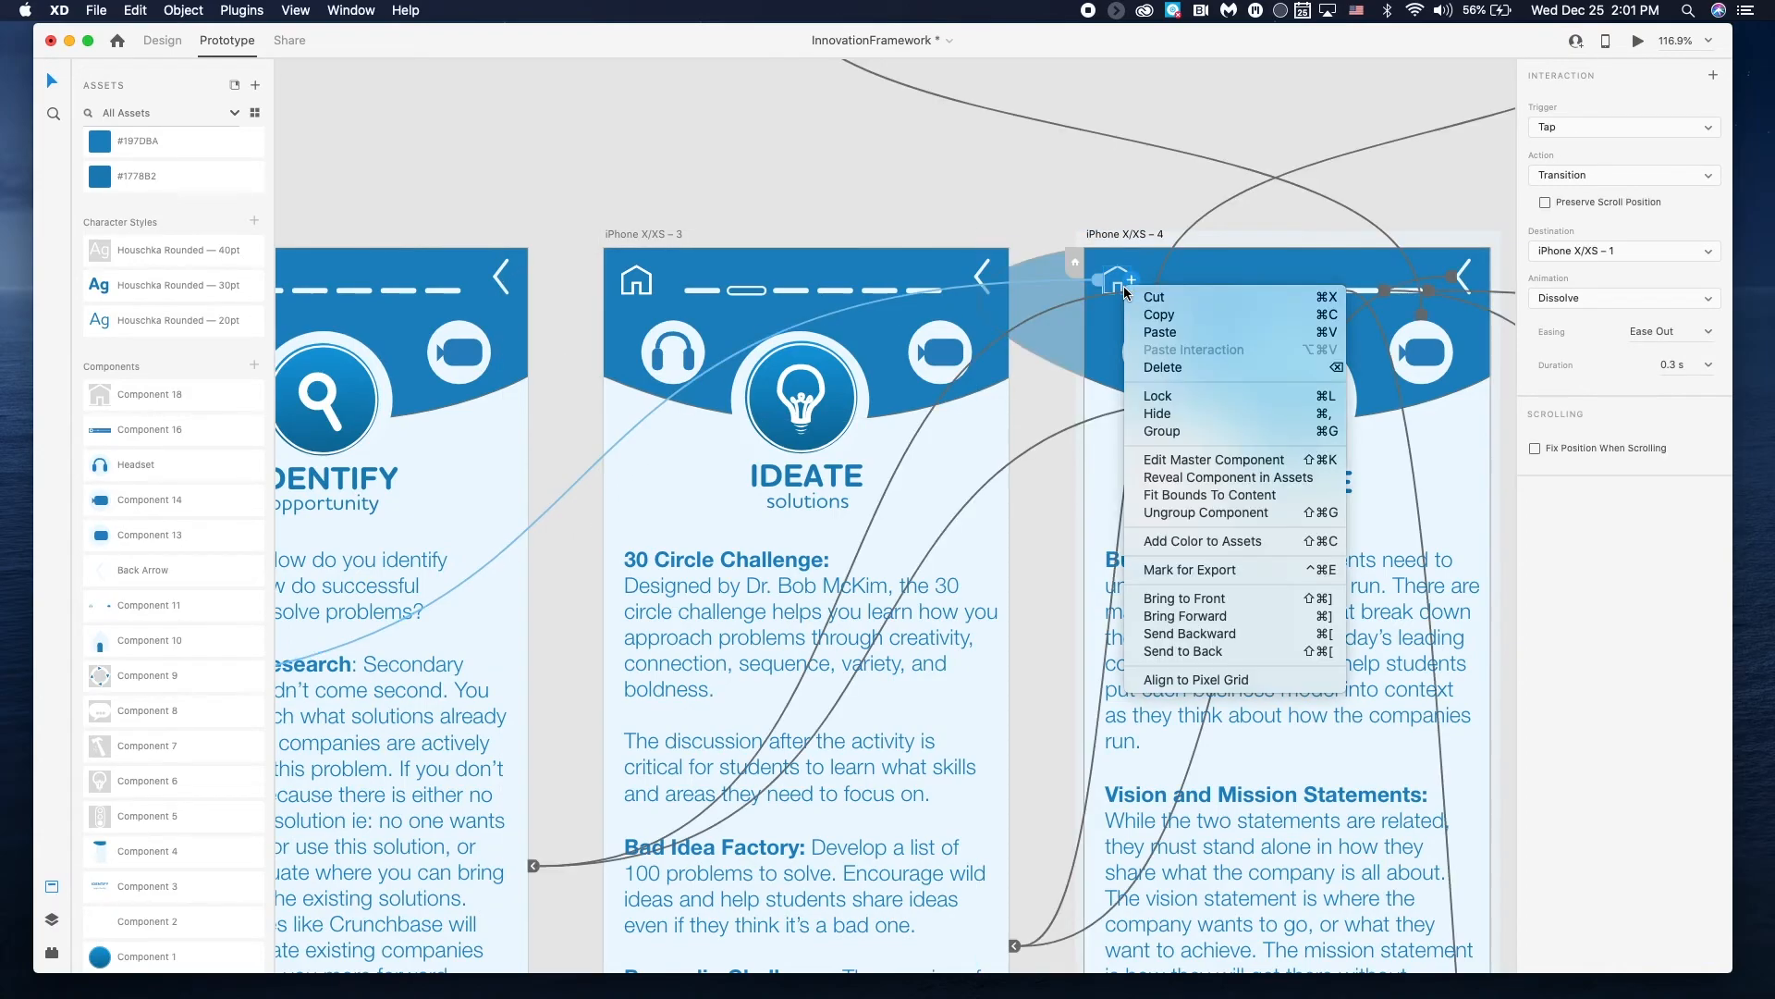
click(1207, 460)
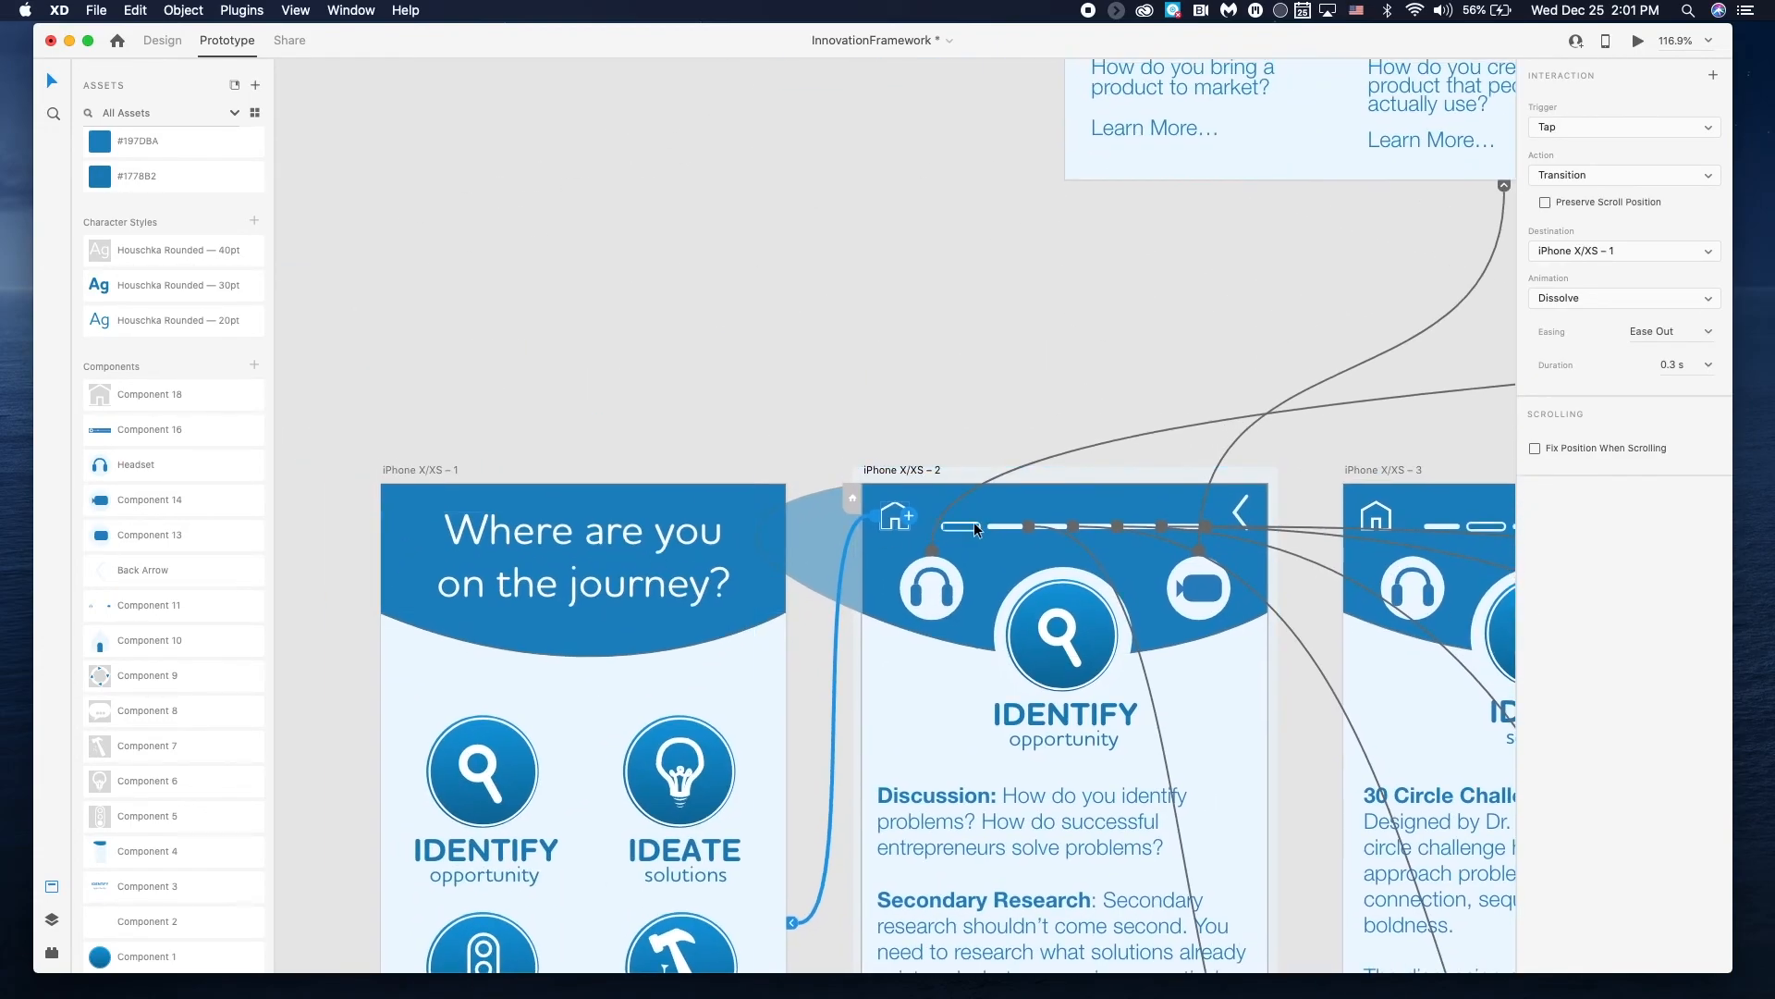
scroll(974, 522, down, 1)
scroll(973, 522, right, 1)
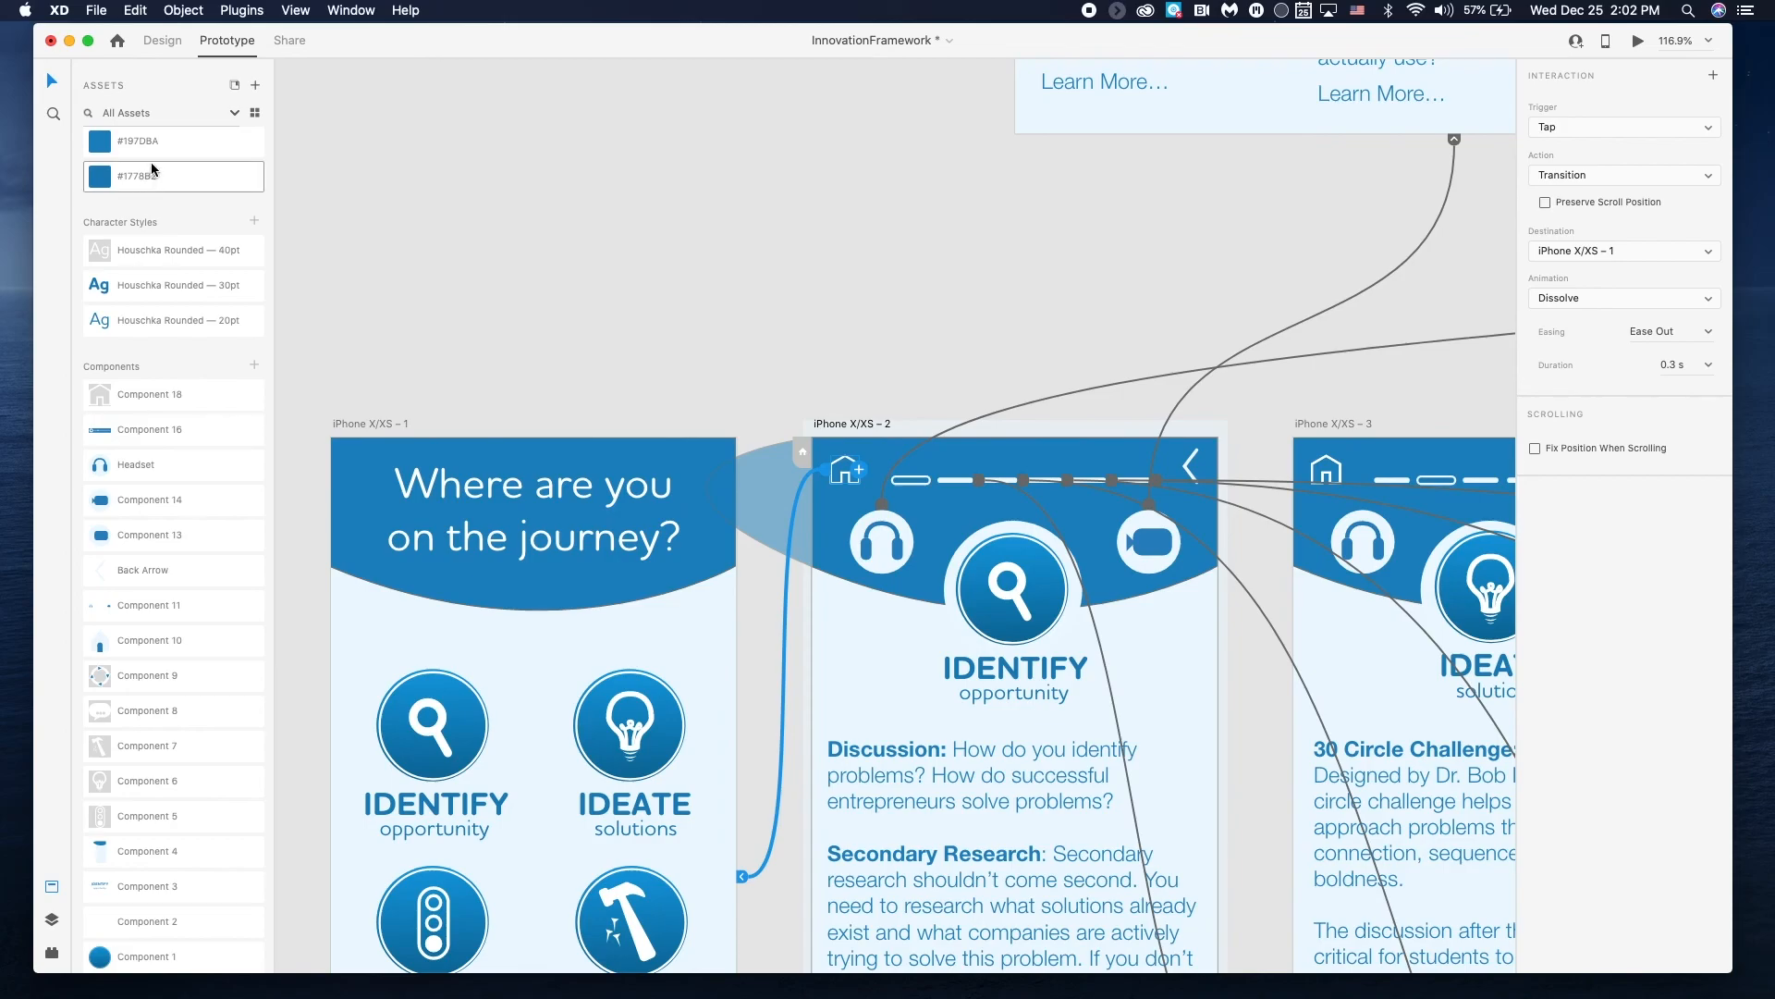
- Review the asset filter categories, and select the IDEATE lightbulb icon on the iPhone X/XS – 1 artboard
scroll(151, 163, up, 1)
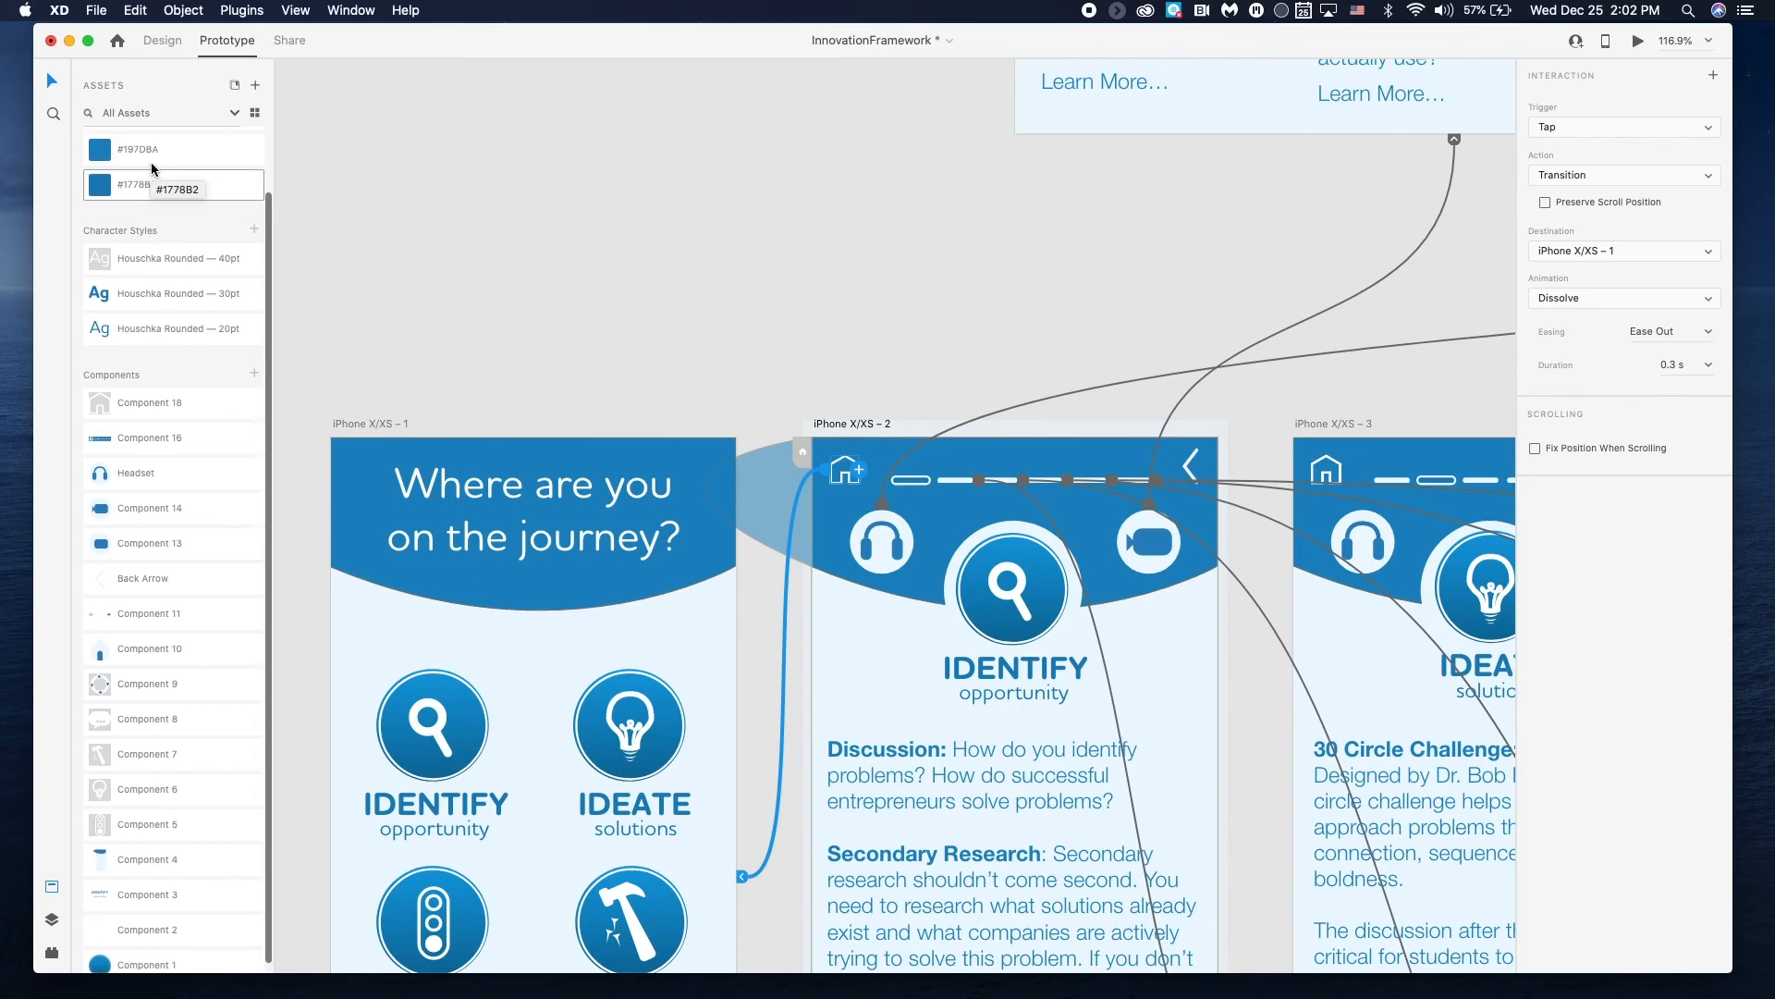
click(236, 114)
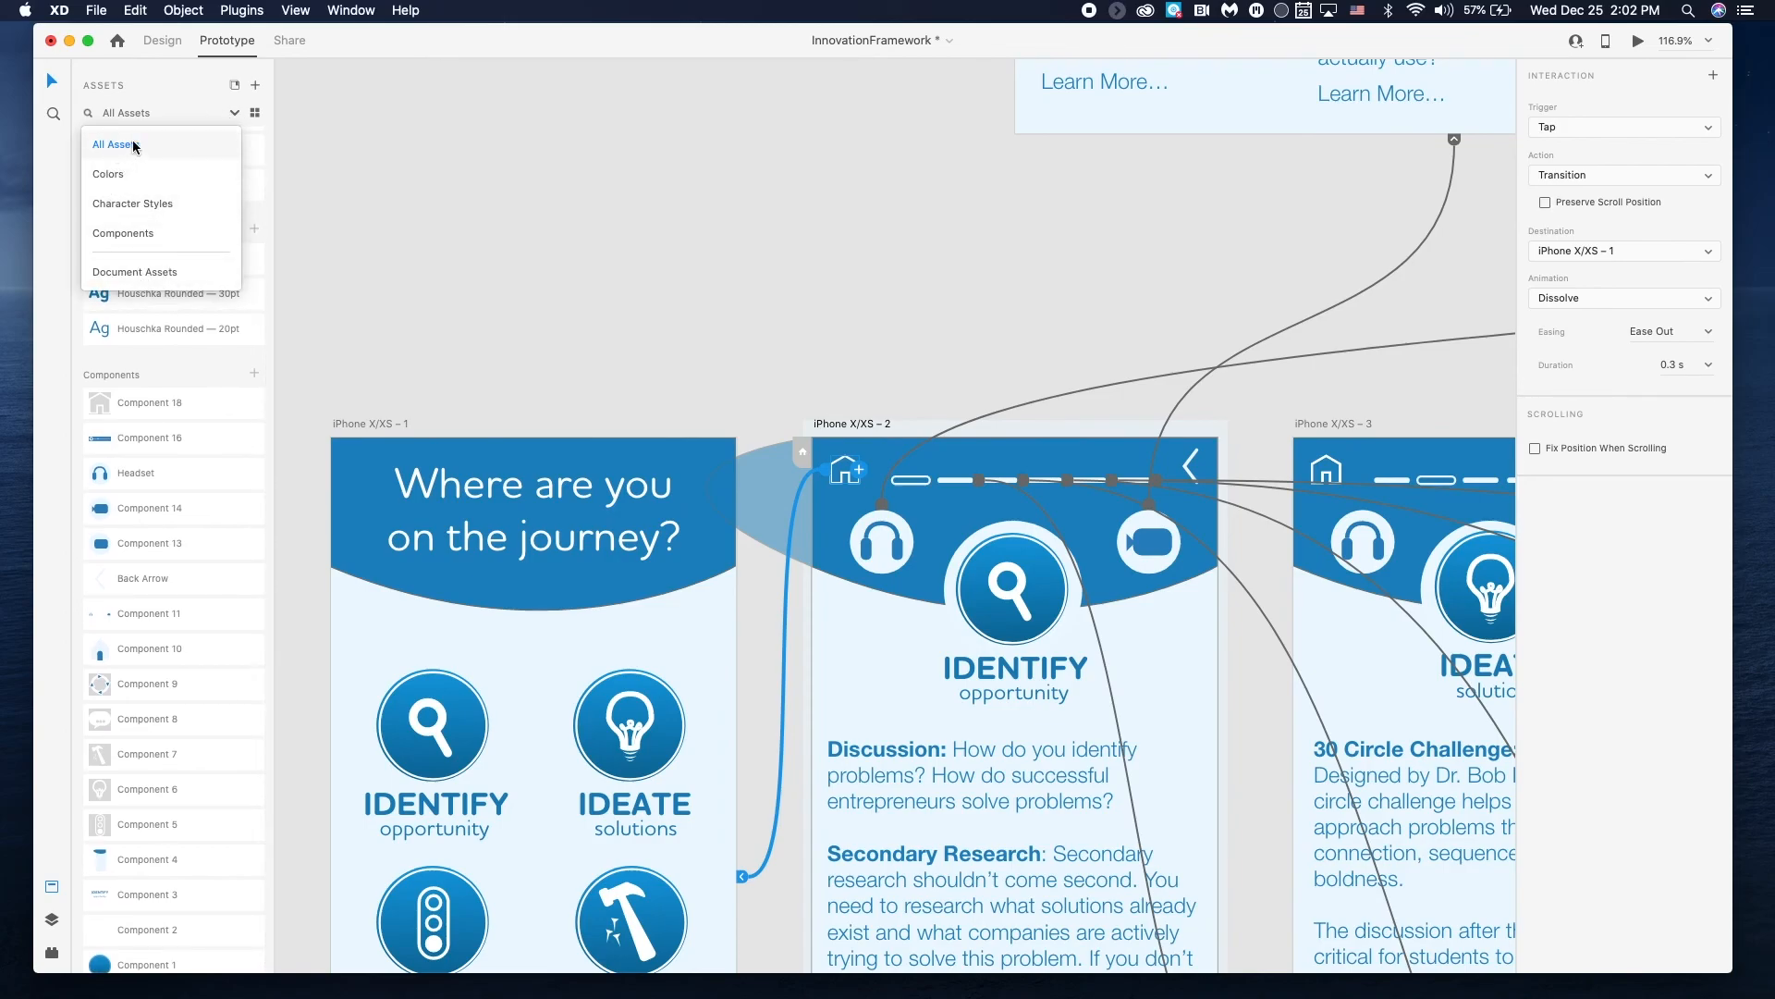
click(237, 113)
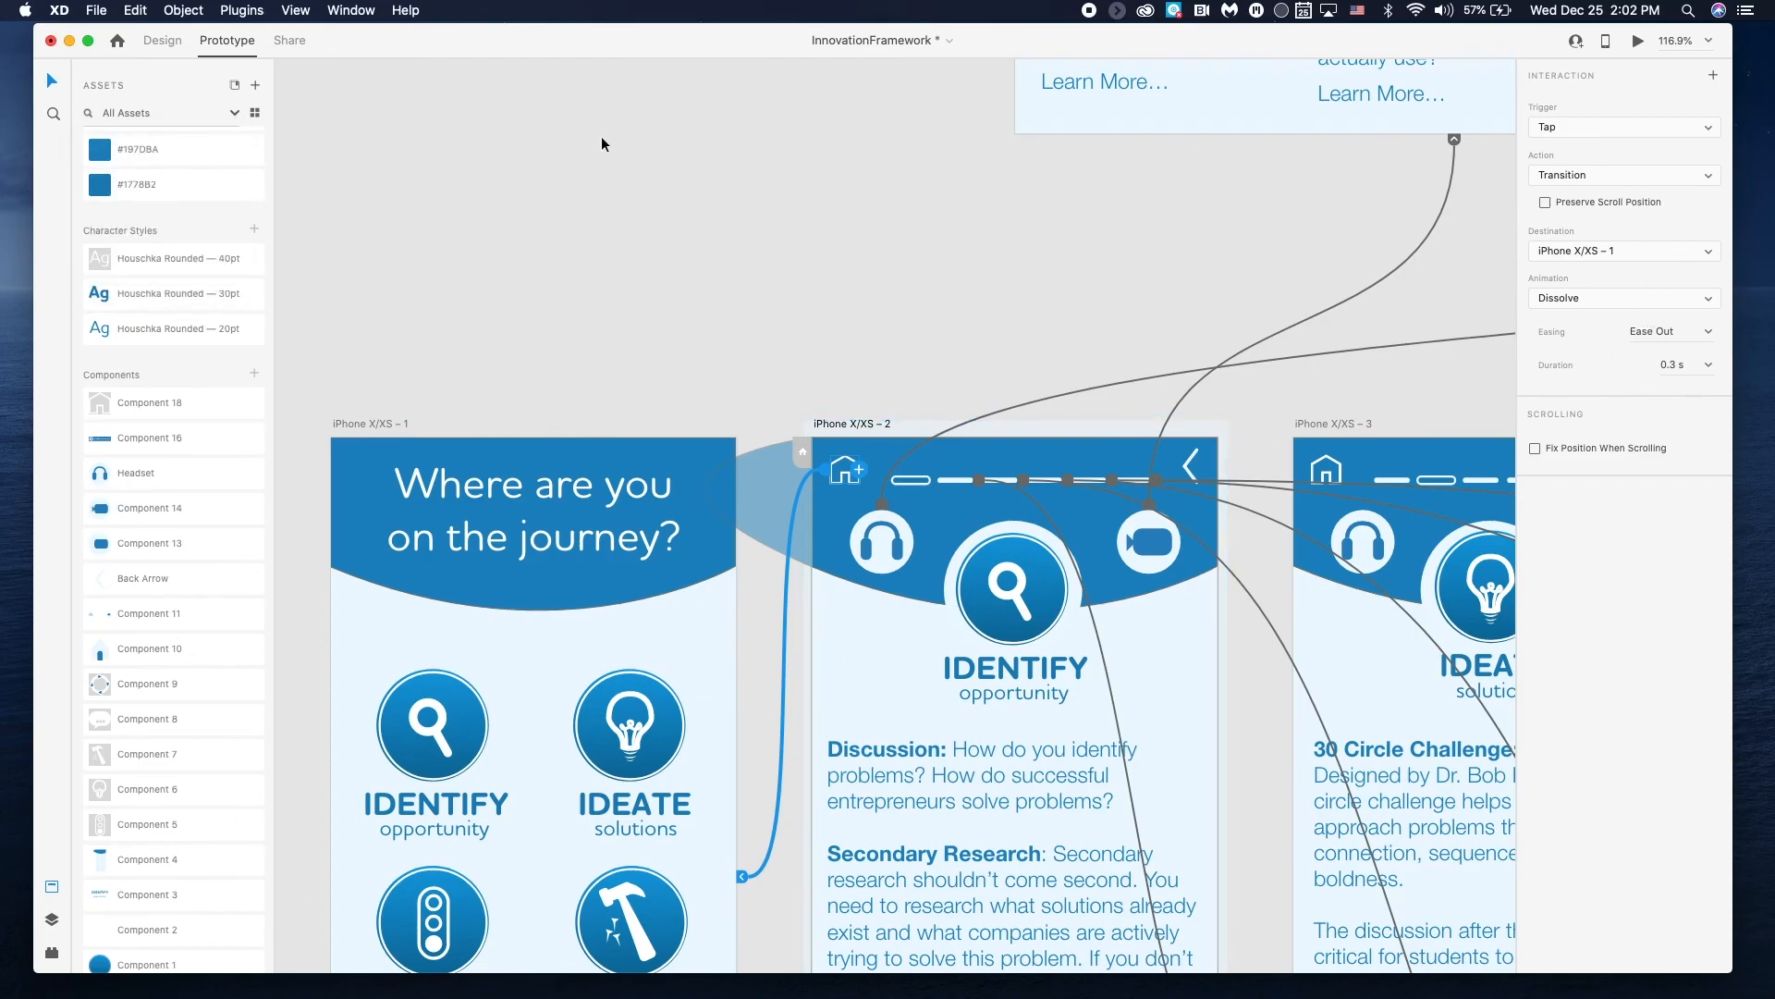
click(474, 492)
click(629, 741)
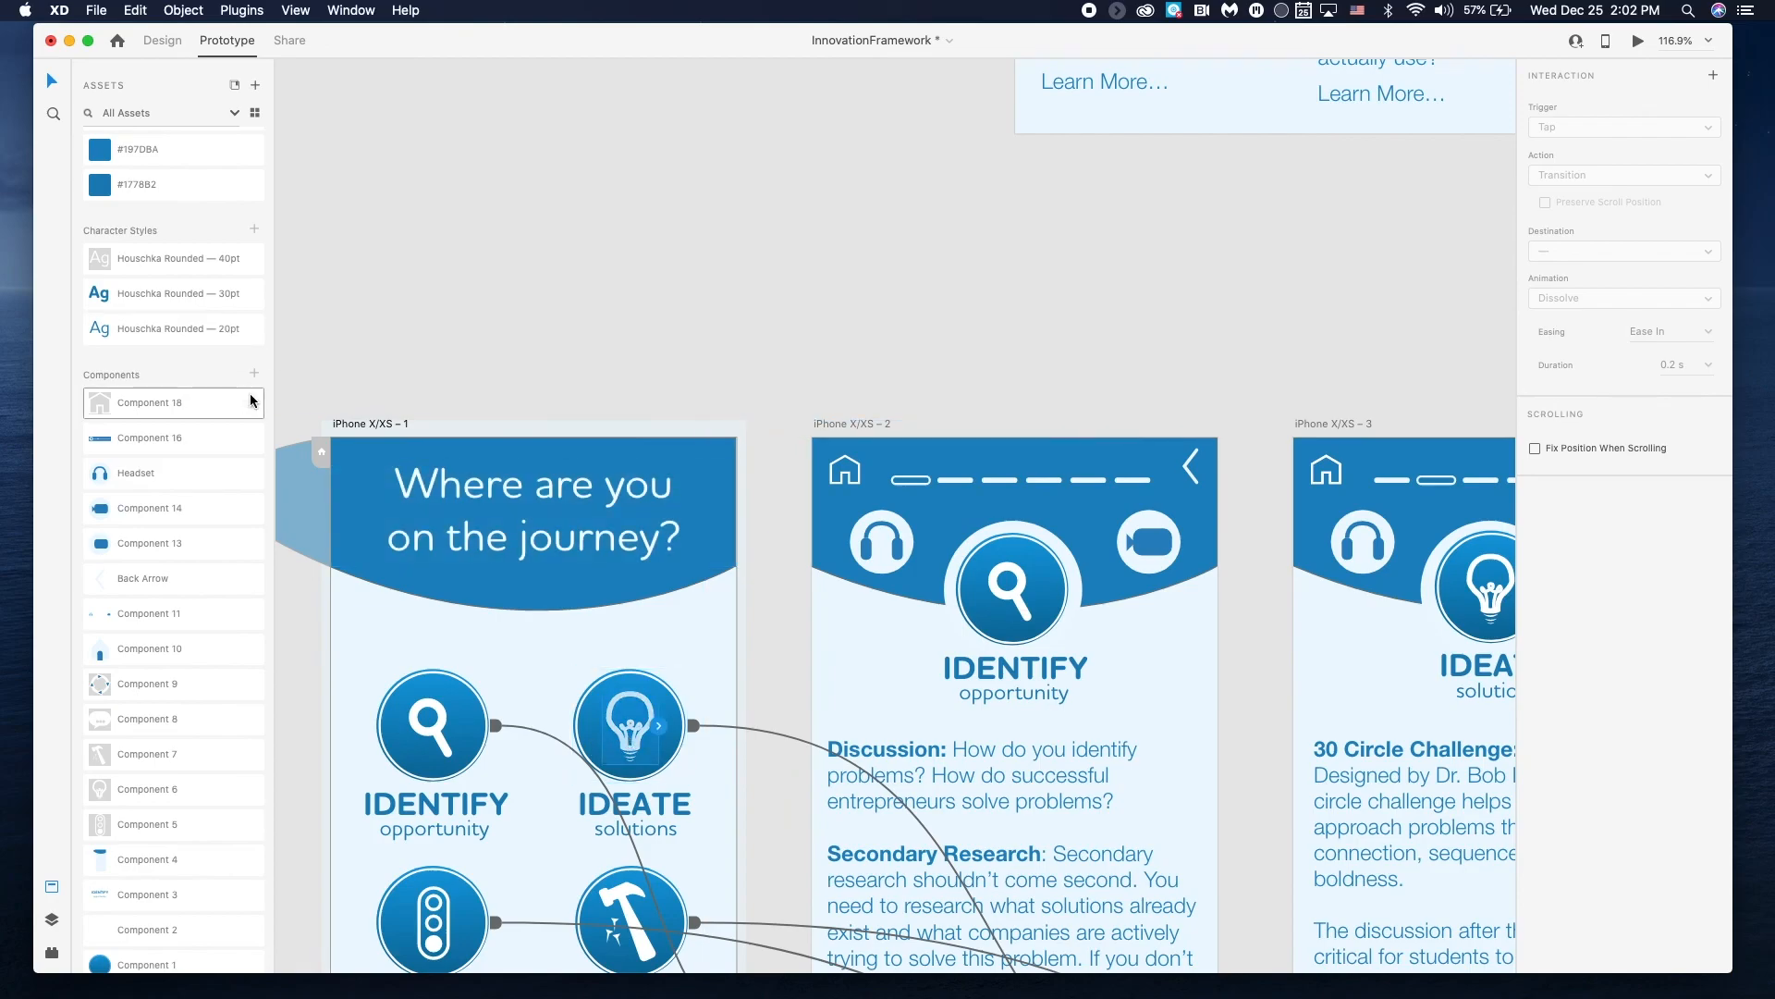